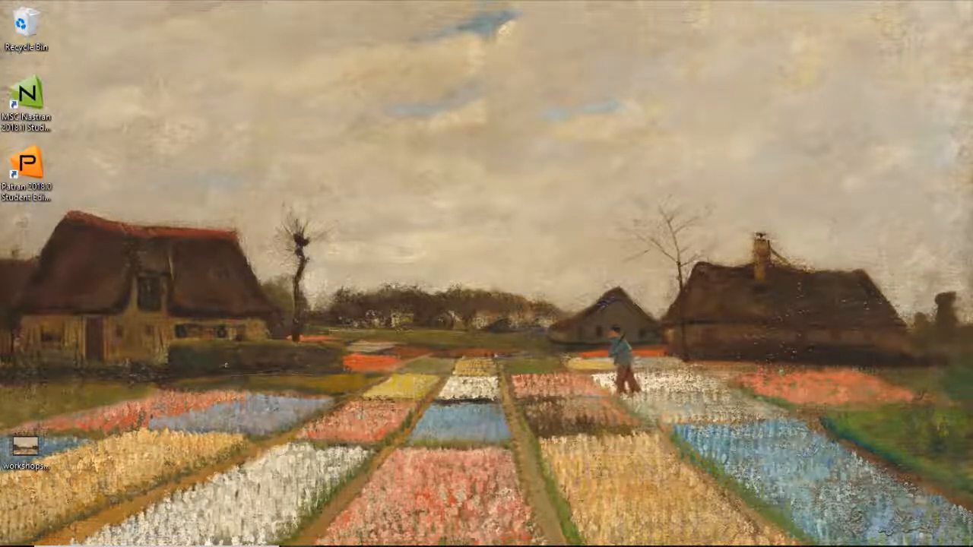
pyautogui.moveTo(972, 276); pyautogui.dragTo(312, 0)
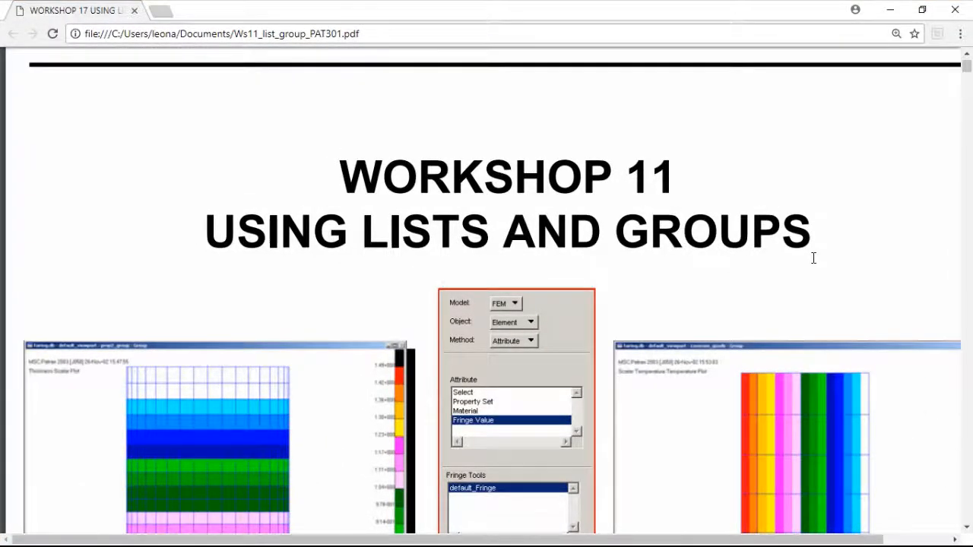
pyautogui.scroll(-1, 819, 253)
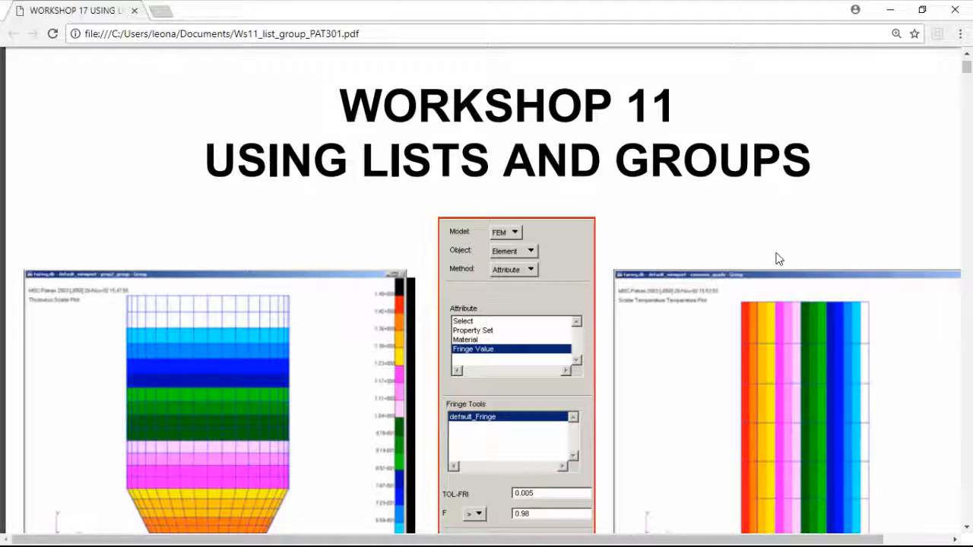
pyautogui.moveTo(710, 6)
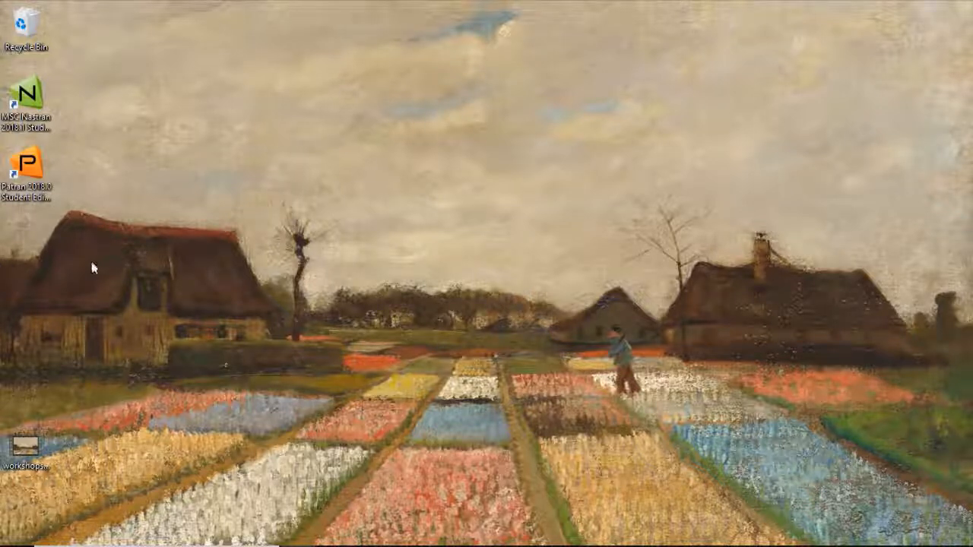
# Create a new folder on the desktop and name it fairing.
pyautogui.rightClick(43, 247)
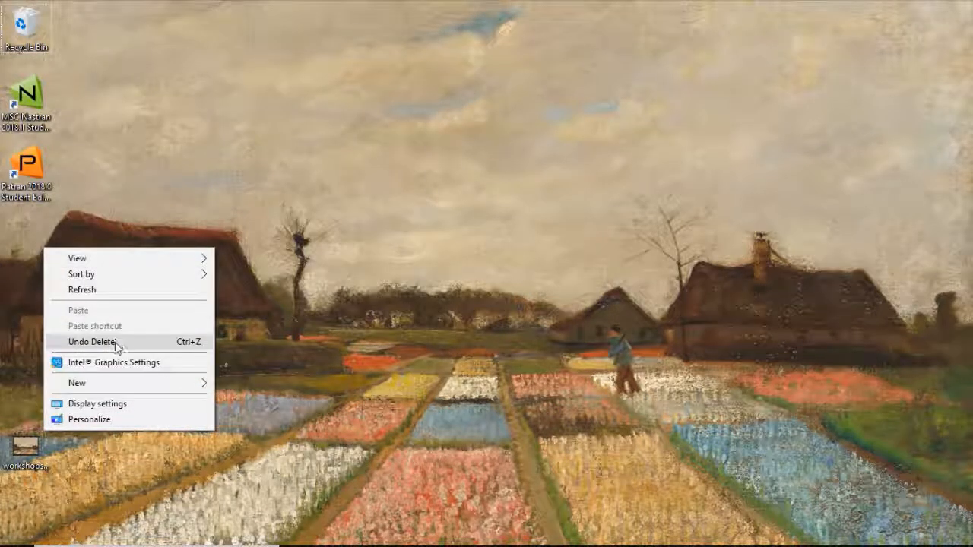
pyautogui.moveTo(97, 385)
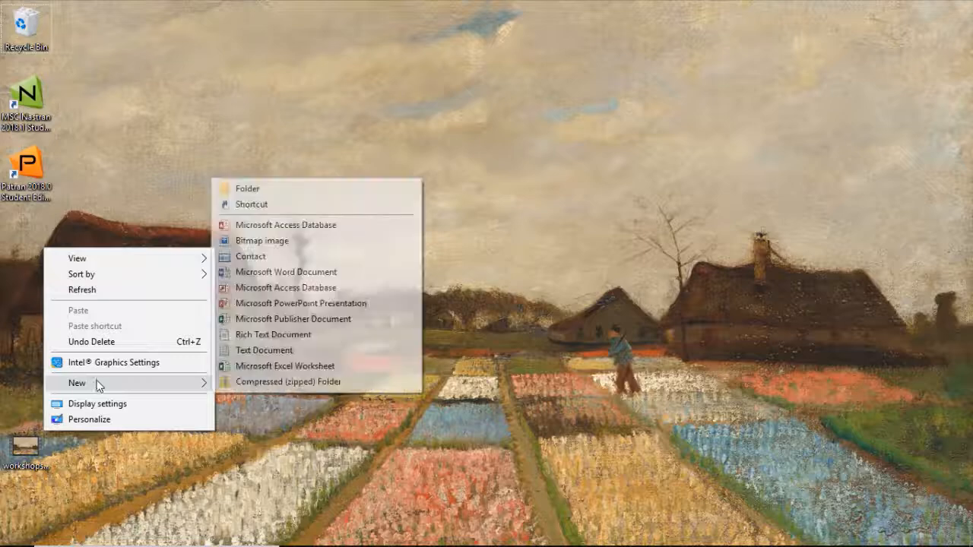
pyautogui.click(245, 189)
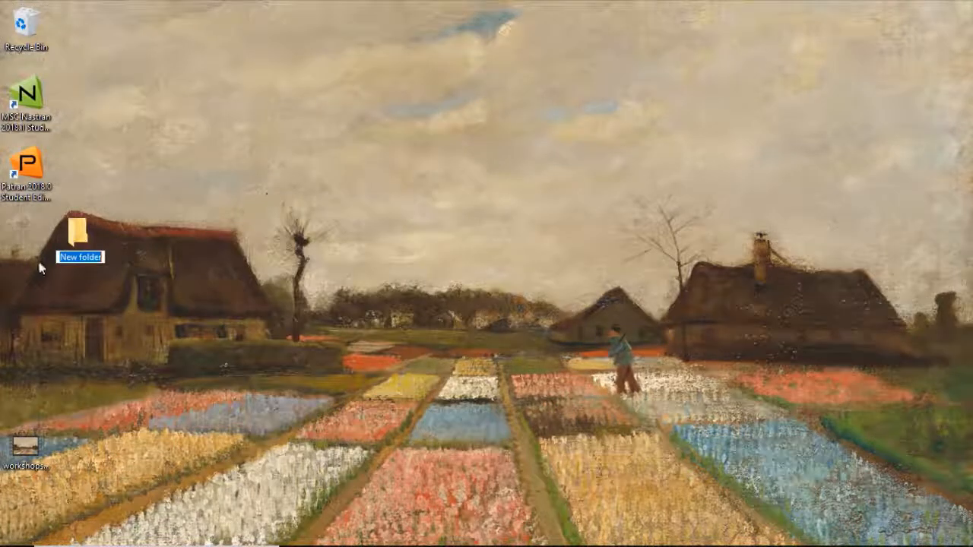
pyautogui.press('Return')
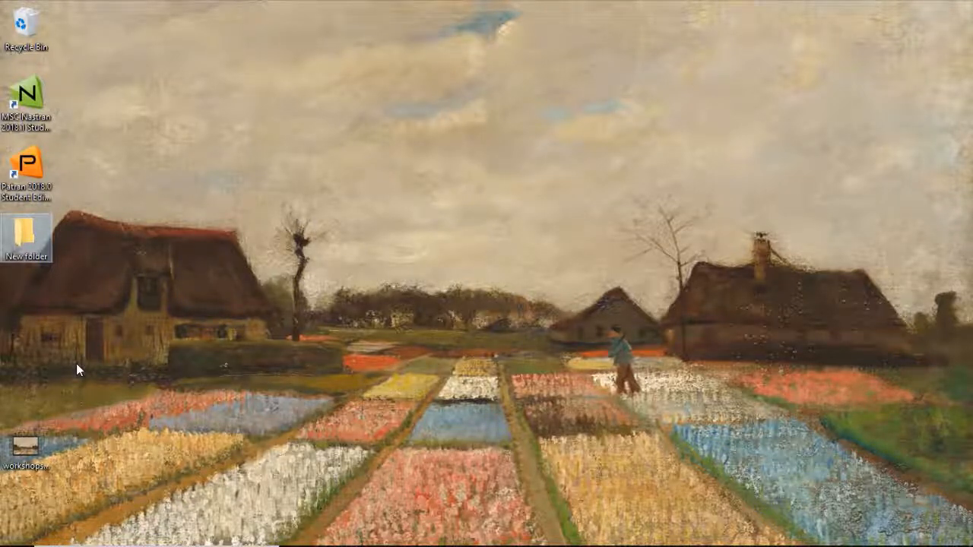
pyautogui.click(44, 255)
pyautogui.write('f')
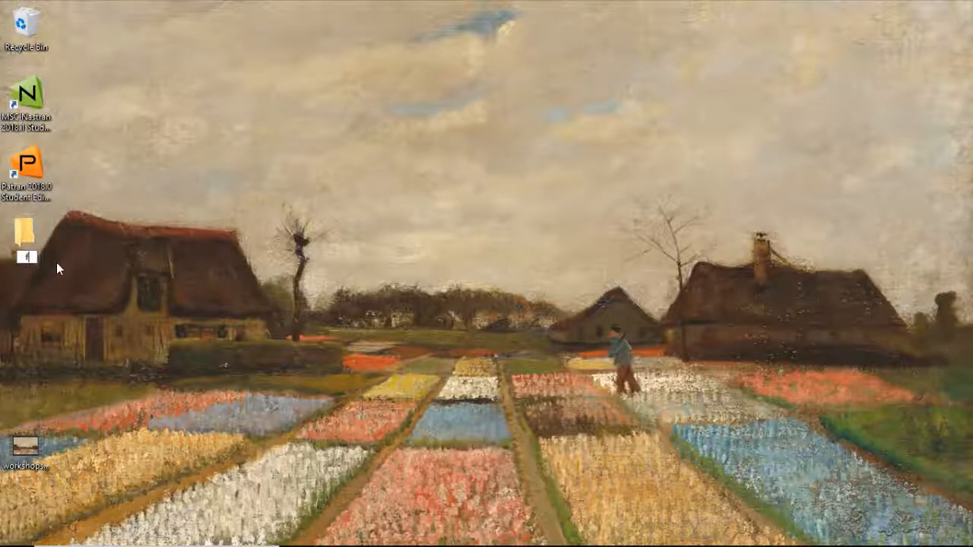
pyautogui.write('raining')
pyautogui.press('Return')
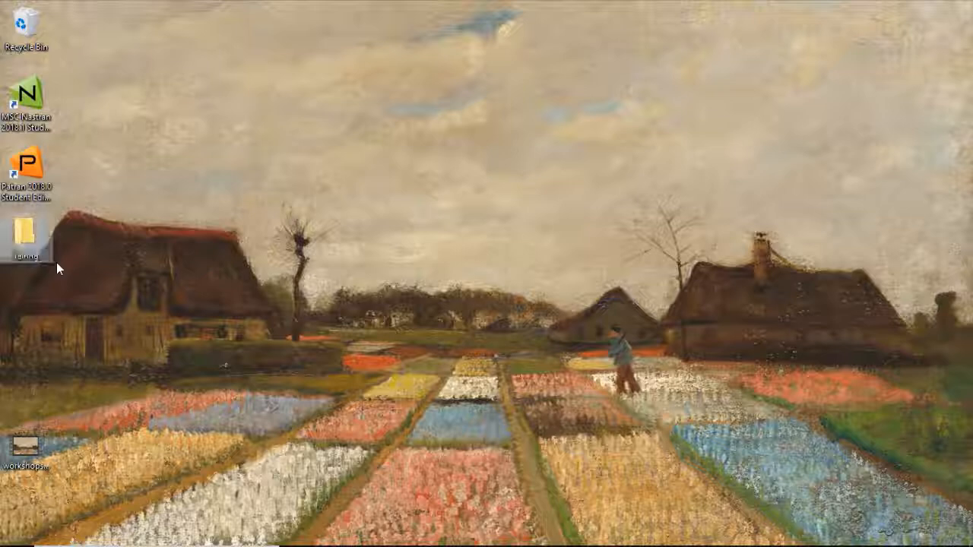
# Copy the Patran 2018.0 Student Edition shortcut into the fairing folder, and launch Patran from that copy in a maximized window.
pyautogui.doubleClick(25, 236)
pyautogui.click(30, 184)
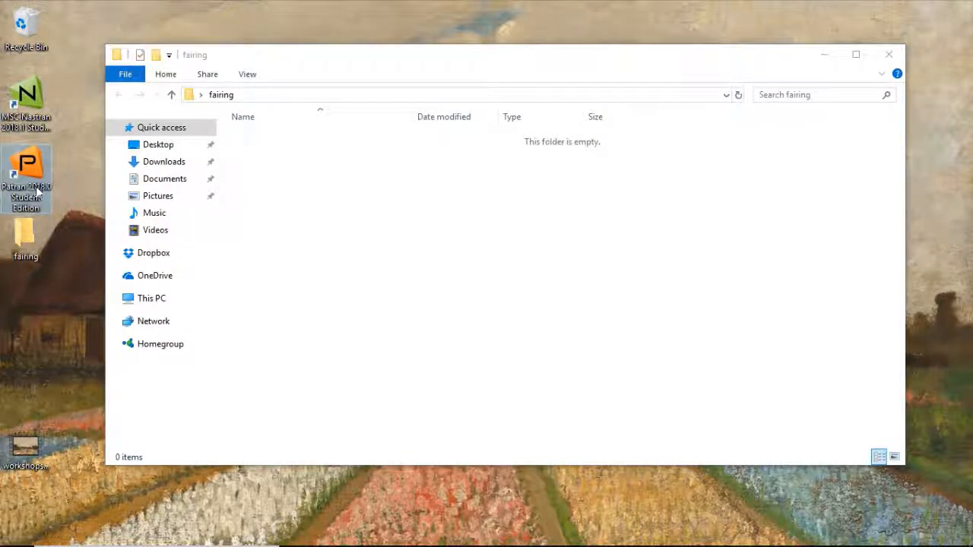
pyautogui.click(354, 240)
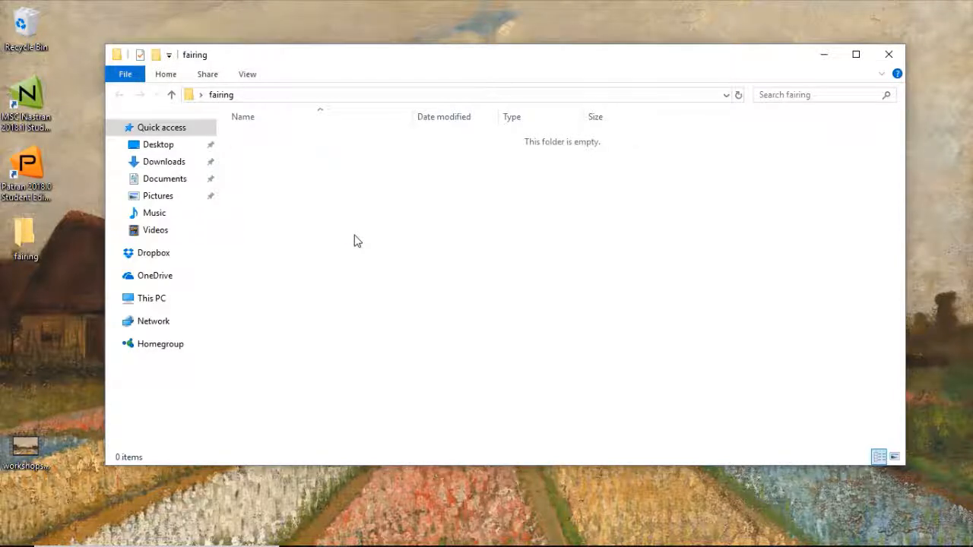
pyautogui.hotkey('ctrl', 'v')
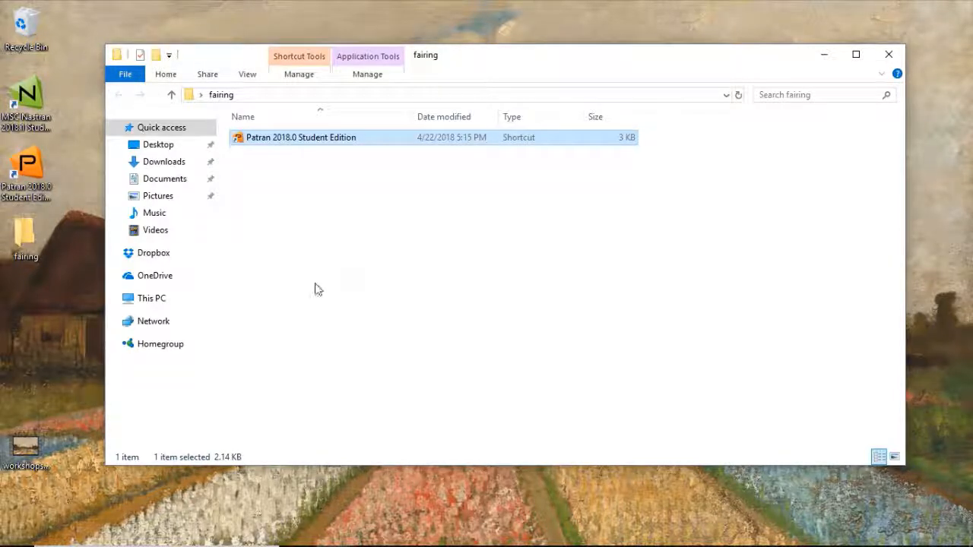
pyautogui.click(355, 296)
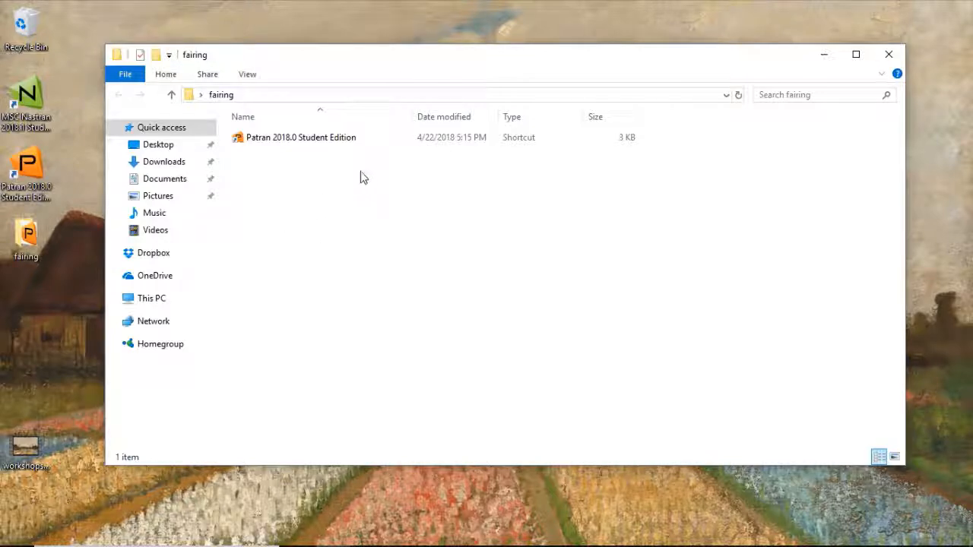
pyautogui.doubleClick(339, 140)
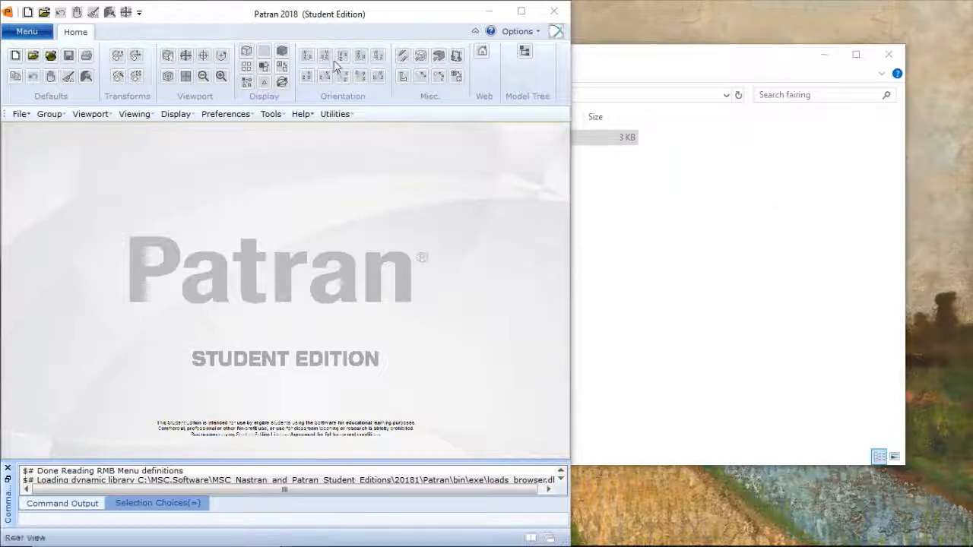
pyautogui.click(529, 9)
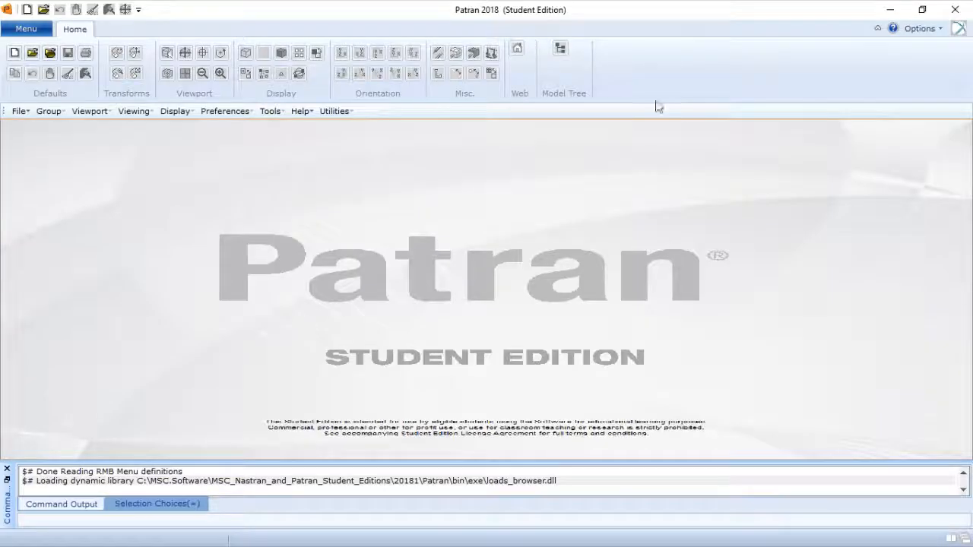
# Create a new database named fairing in the desktop's fairing folder, using the Default tolerance with MSC.Nastran and Structural analysis.
pyautogui.click(35, 28)
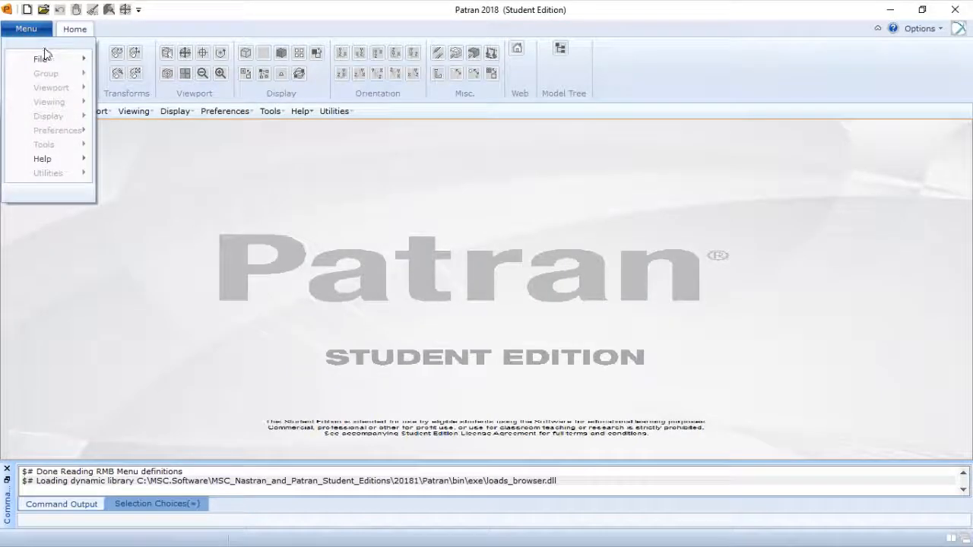
pyautogui.moveTo(65, 57)
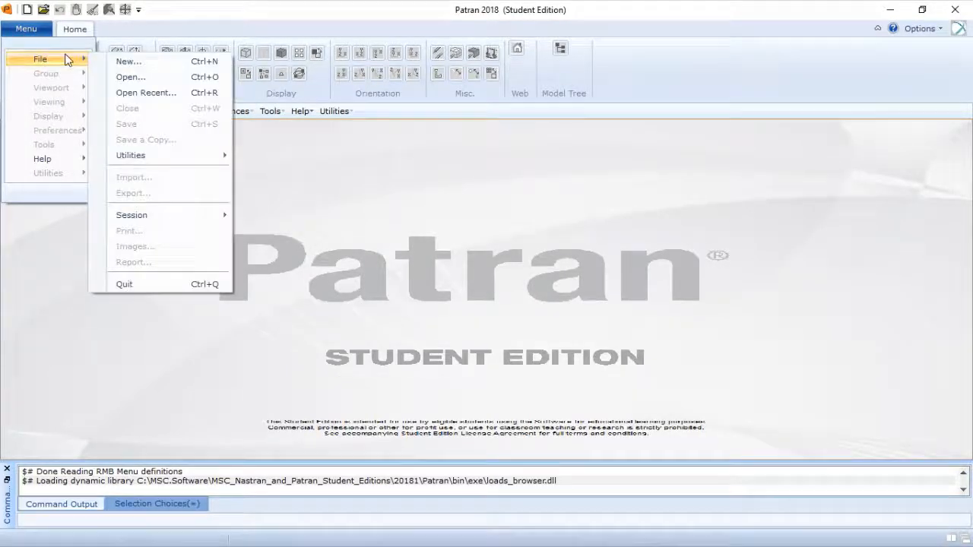
pyautogui.click(146, 63)
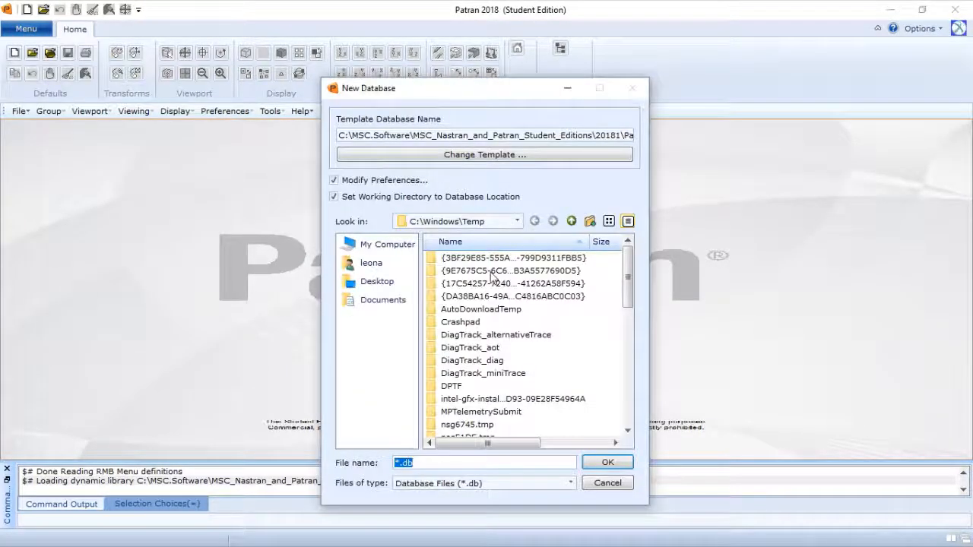
pyautogui.click(384, 286)
pyautogui.doubleClick(453, 258)
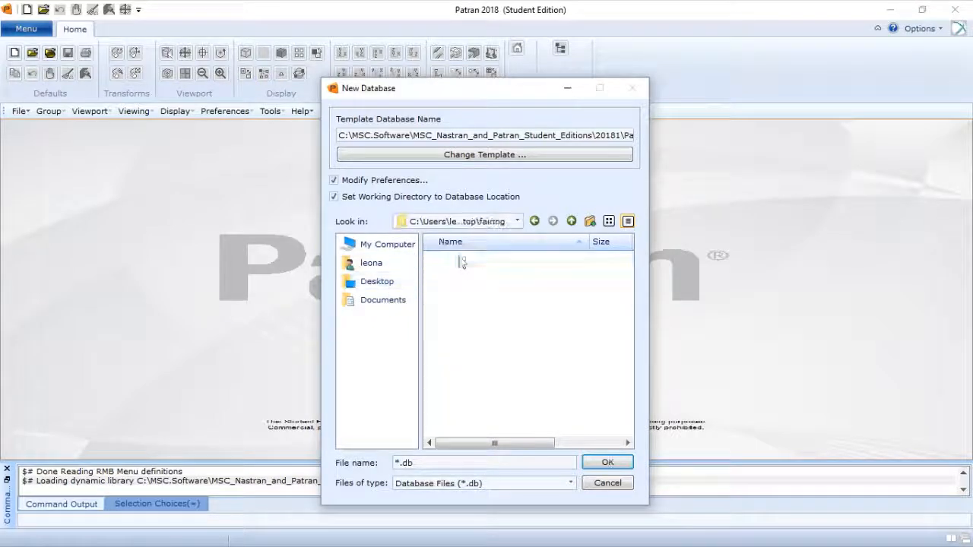
pyautogui.click(440, 461)
pyautogui.tripleClick(440, 461)
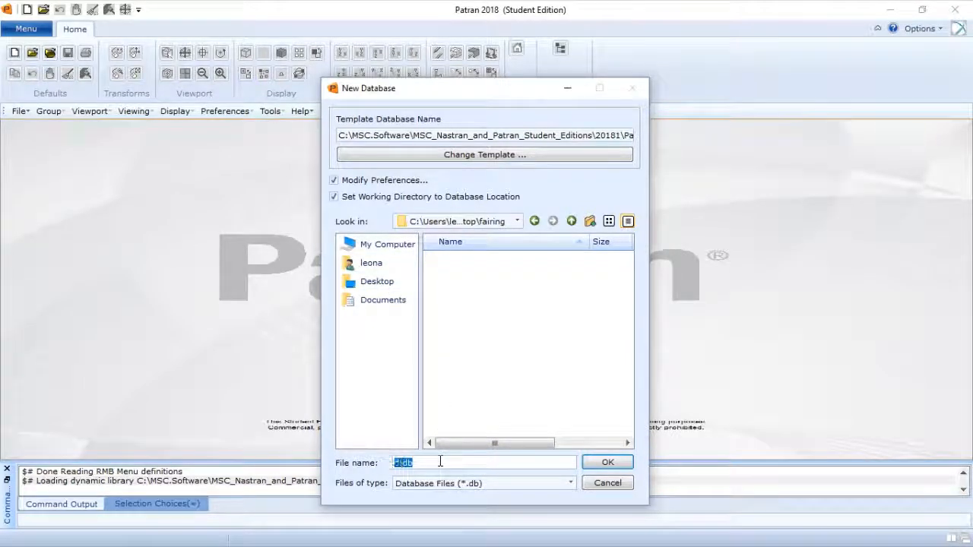
pyautogui.write('fair')
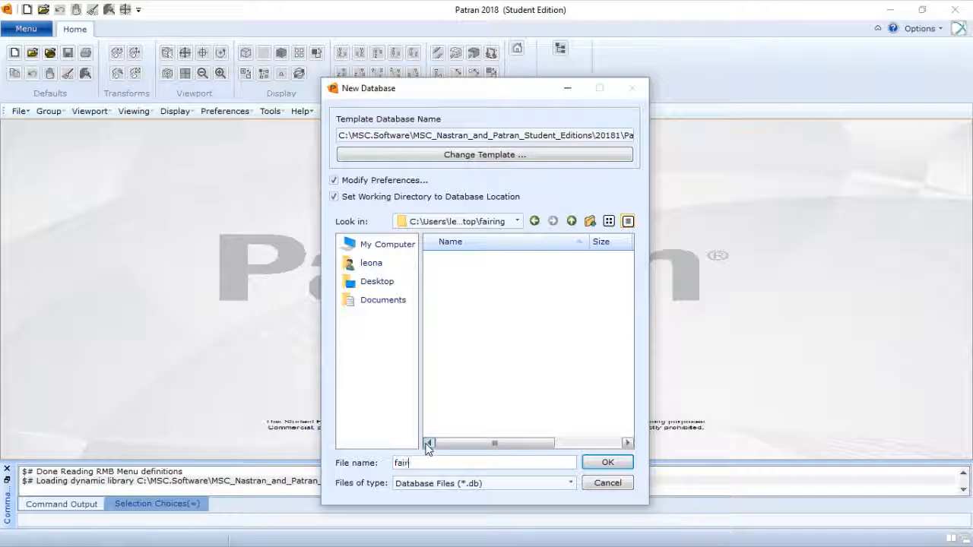
pyautogui.write('ing')
pyautogui.press('Return')
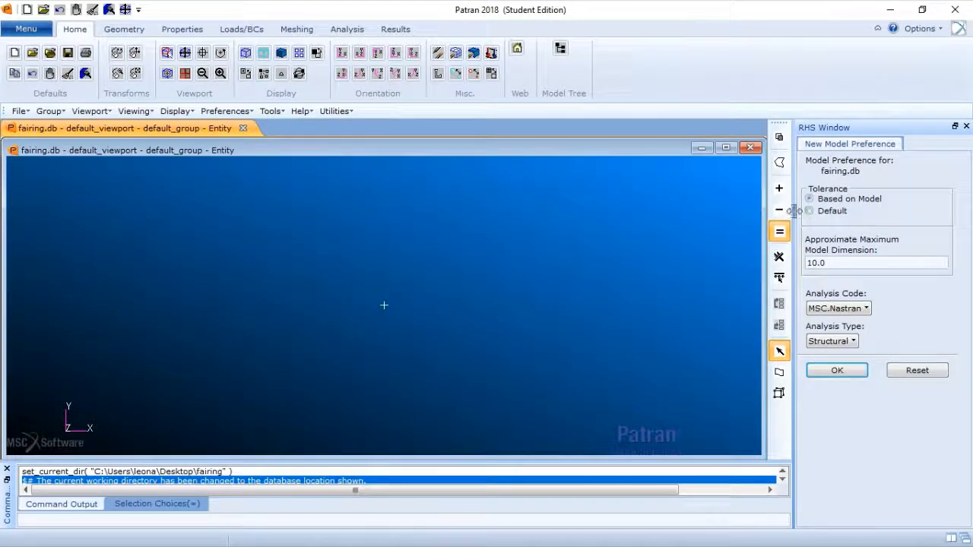
pyautogui.click(824, 211)
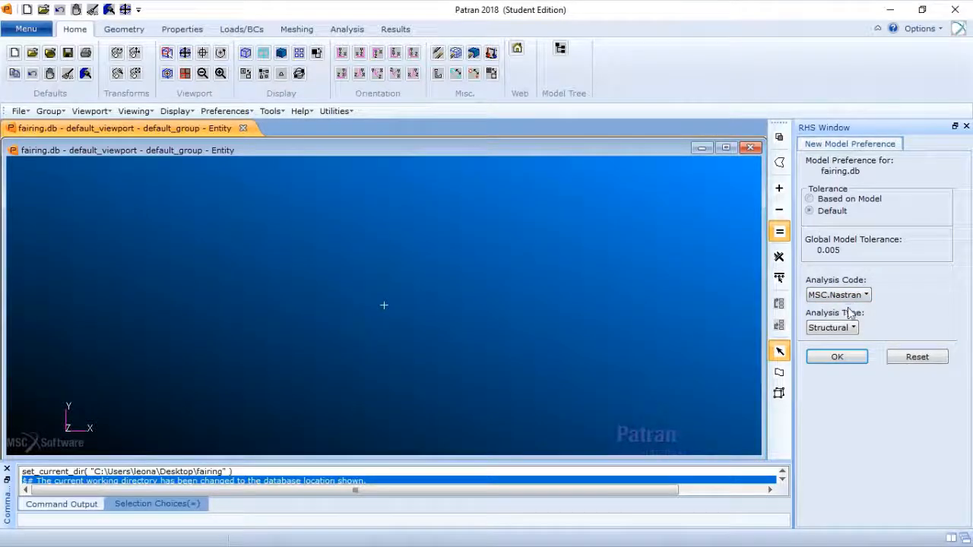
pyautogui.click(840, 361)
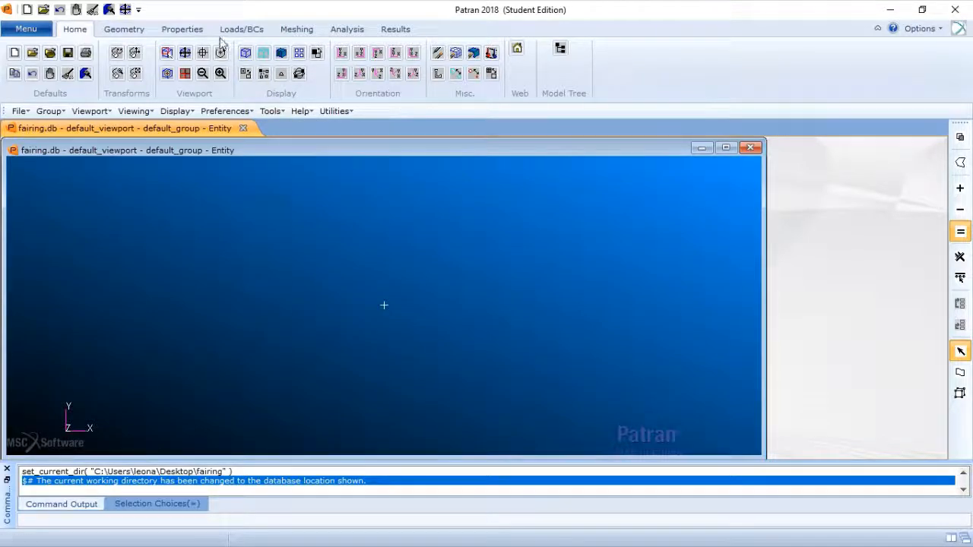
# Create a point by the XYZ method at [30 0 0] with Auto Execute turned off.
pyautogui.click(123, 29)
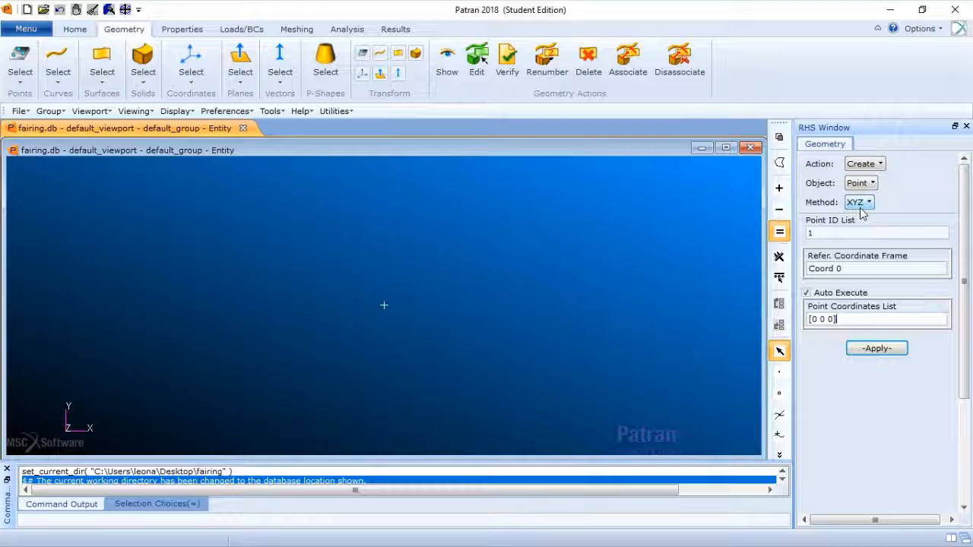
pyautogui.click(808, 293)
pyautogui.click(809, 319)
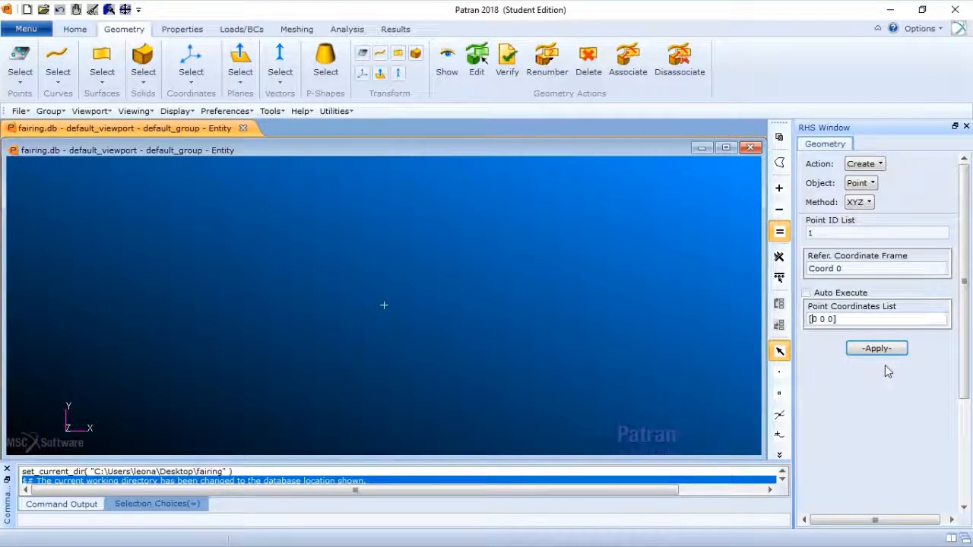
pyautogui.write('3')
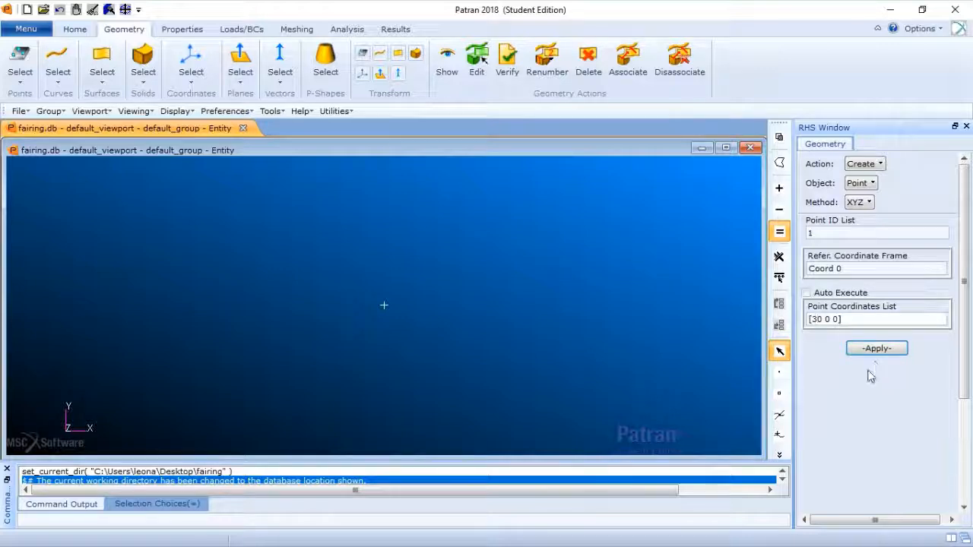
pyautogui.click(888, 349)
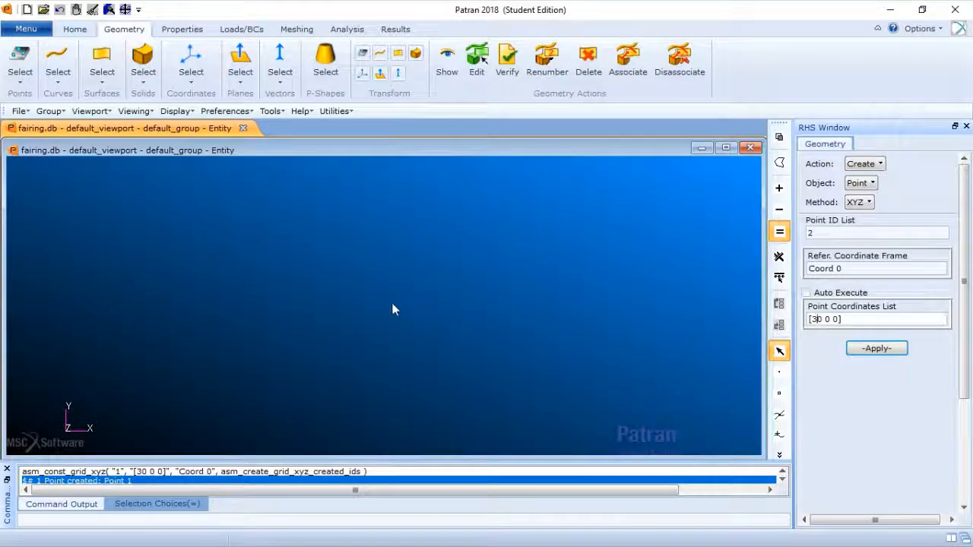
# Create a curve by the XYZ method with vector <0 120 0> and origin [50 40 0].
pyautogui.click(871, 184)
pyautogui.click(885, 219)
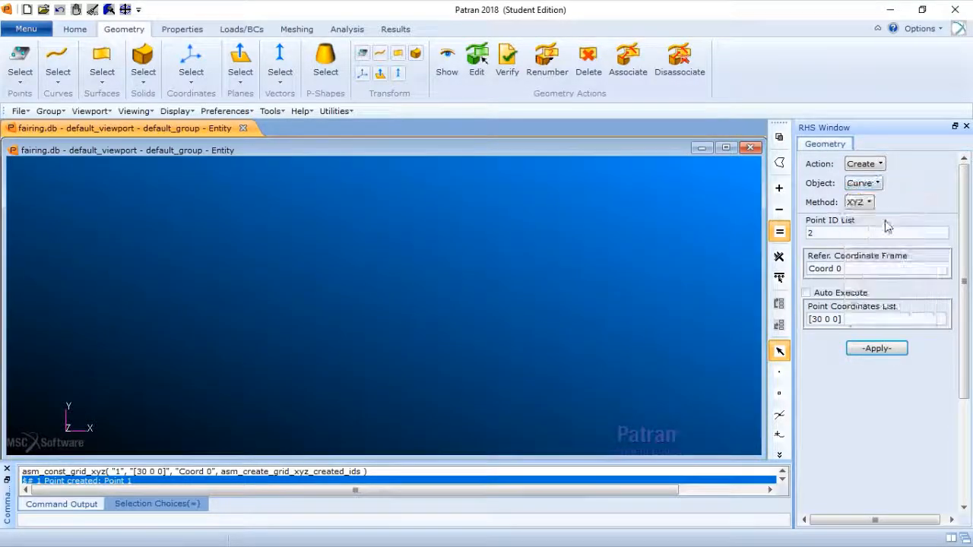
pyautogui.click(874, 202)
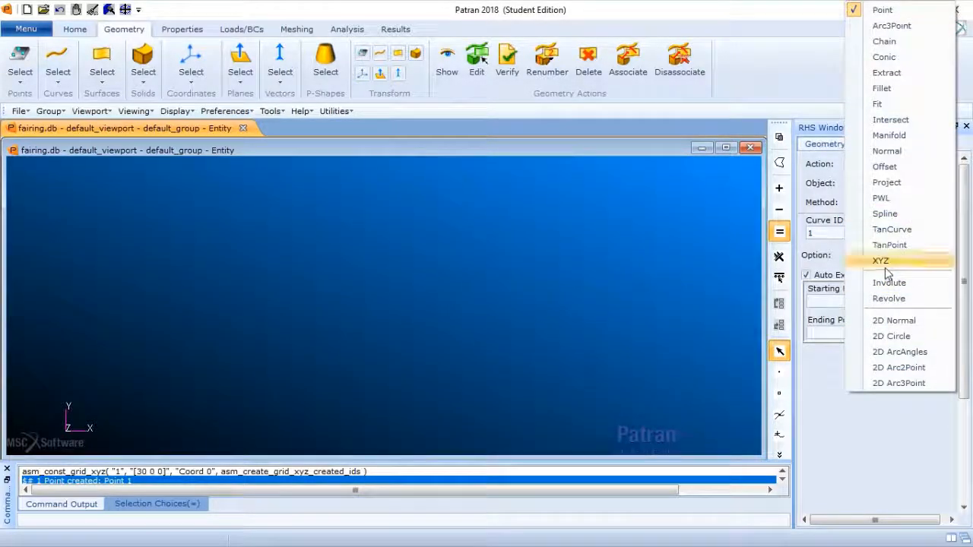
pyautogui.click(885, 266)
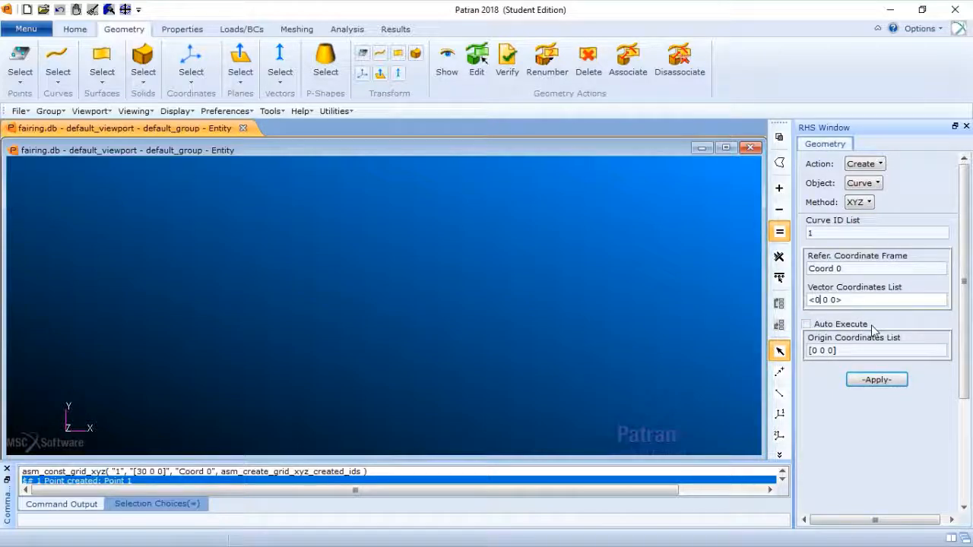
pyautogui.press('BackSpace')
pyautogui.write('120')
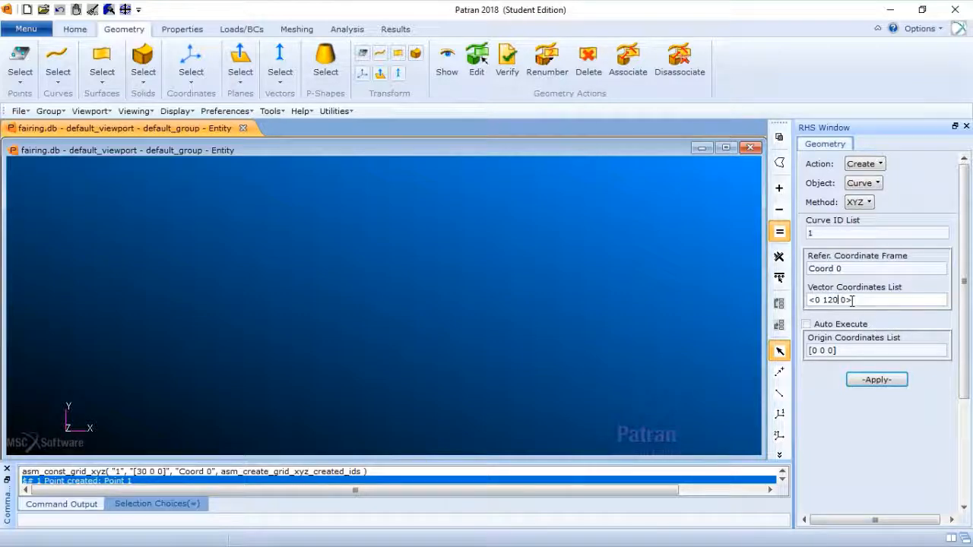
pyautogui.click(835, 350)
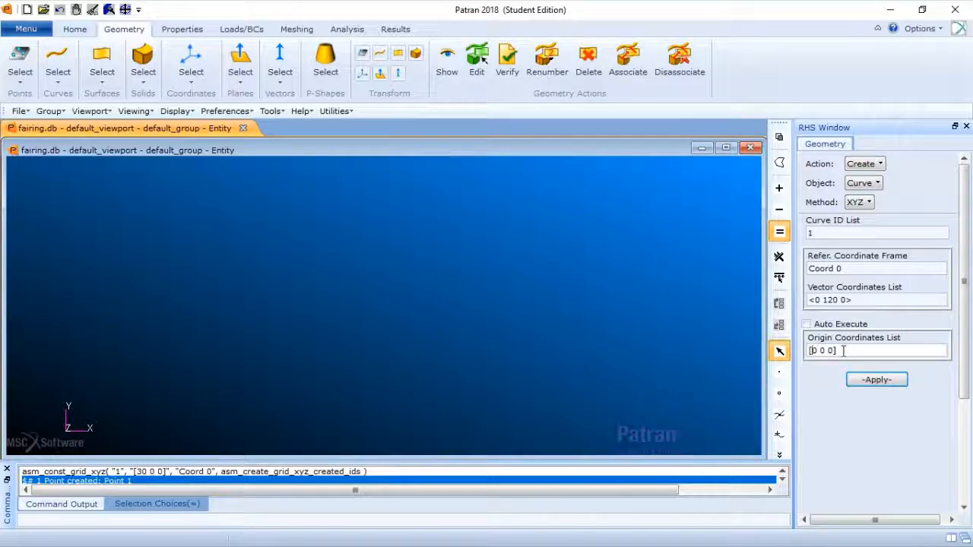
pyautogui.write('50 4')
pyautogui.click(874, 381)
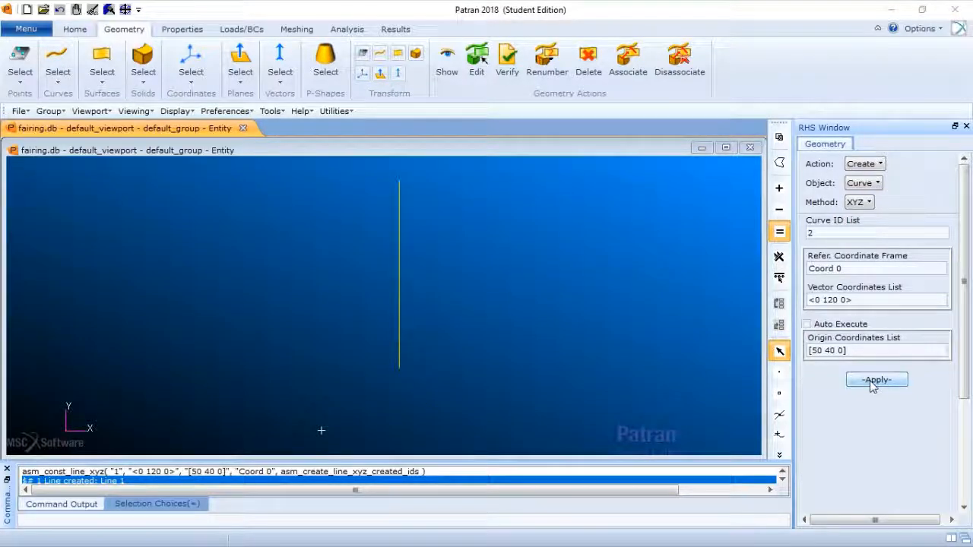
# Show the entity labels and enlarge the display size of the points to 9.
pyautogui.click(75, 29)
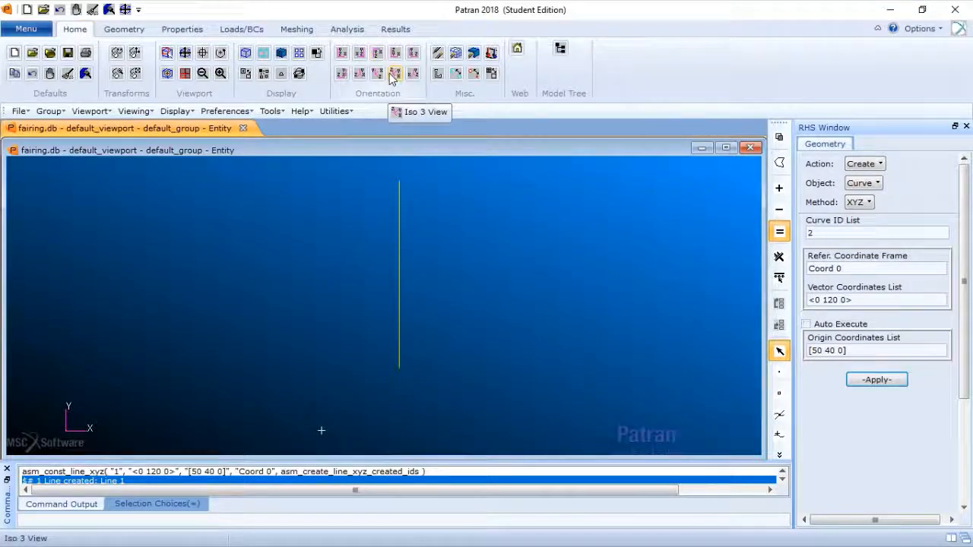
pyautogui.click(246, 73)
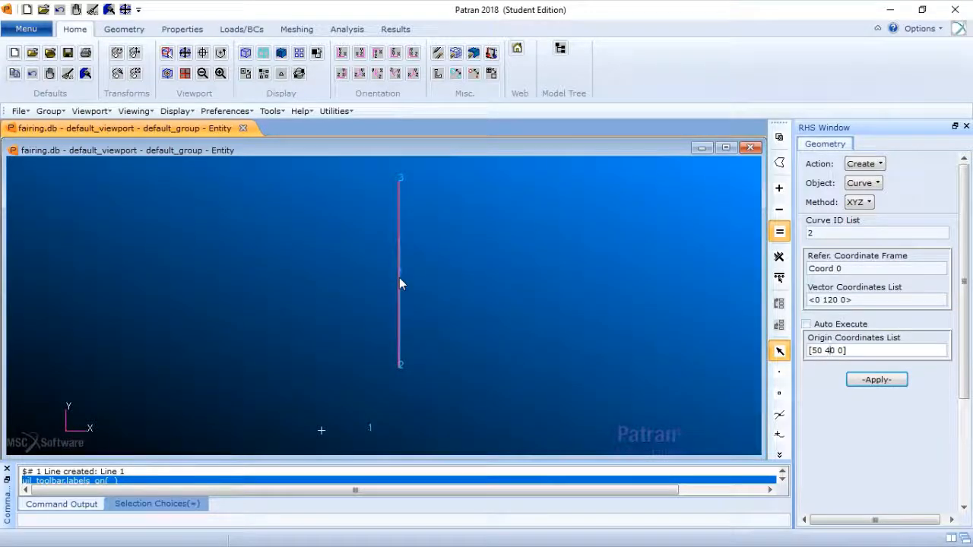
pyautogui.click(459, 76)
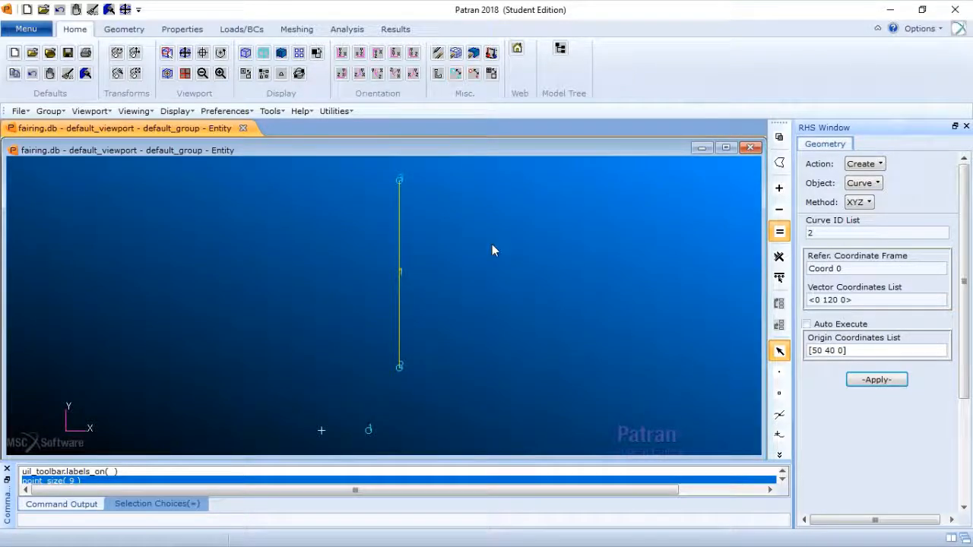
pyautogui.click(459, 76)
pyautogui.click(458, 76)
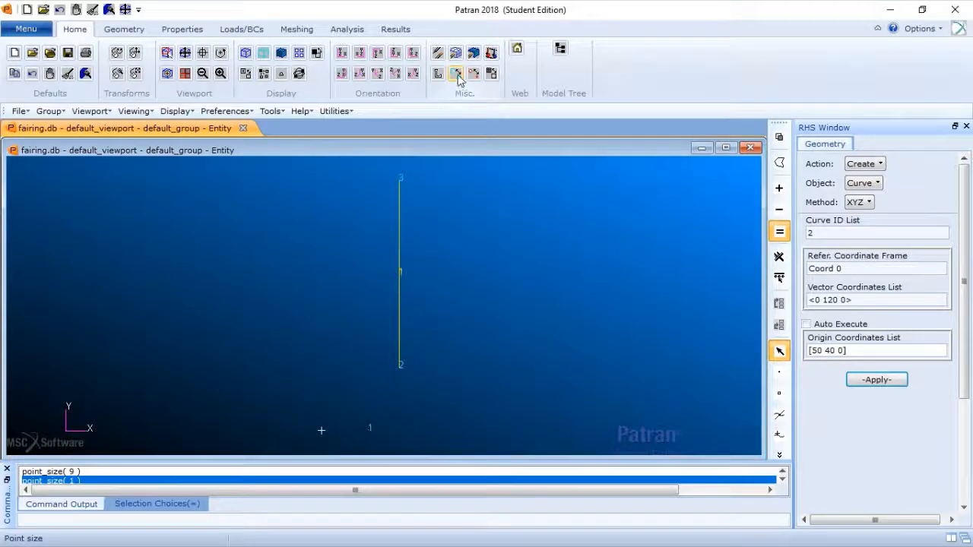
pyautogui.click(458, 76)
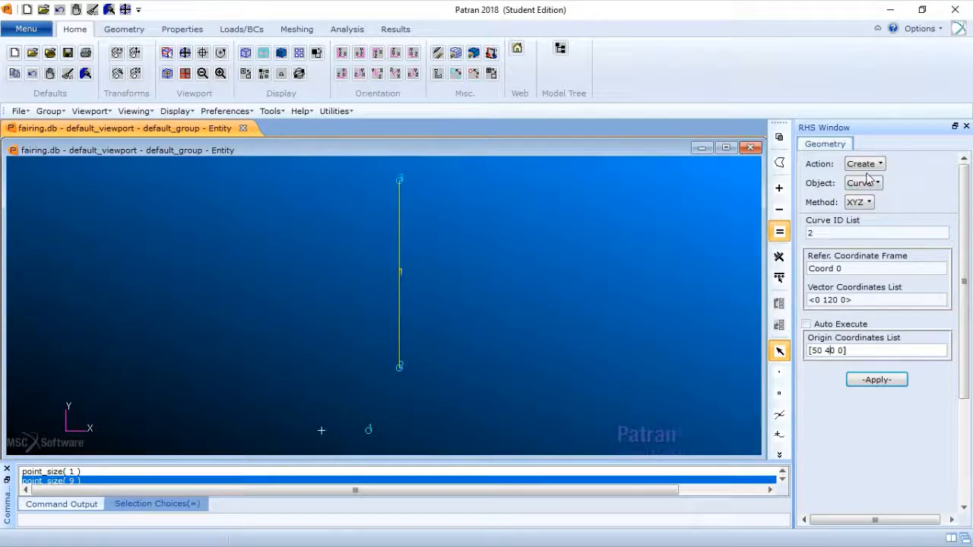
# Create a curve by the 2 Point method from Point 1 to Point 2 with Auto Execute turned off.
pyautogui.click(854, 204)
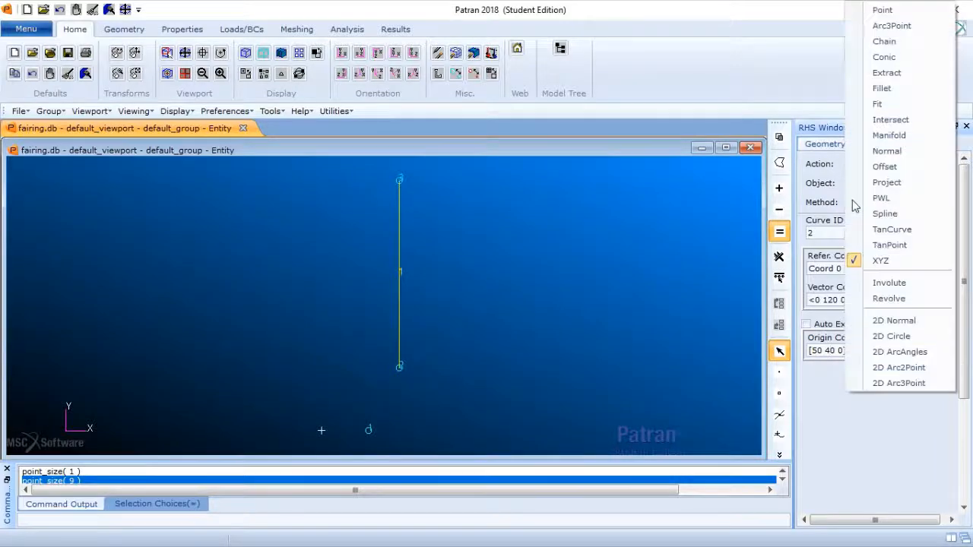
pyautogui.click(883, 10)
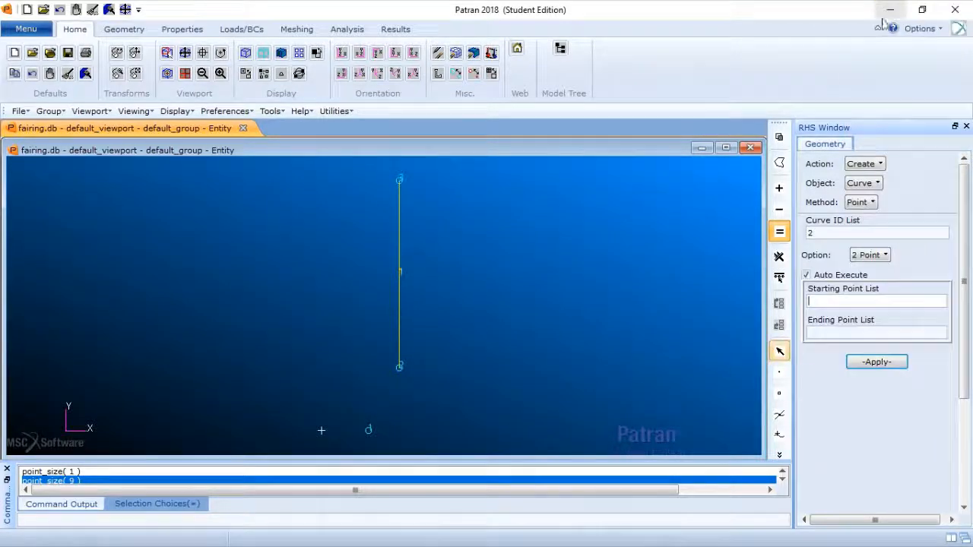
pyautogui.click(807, 276)
pyautogui.click(368, 430)
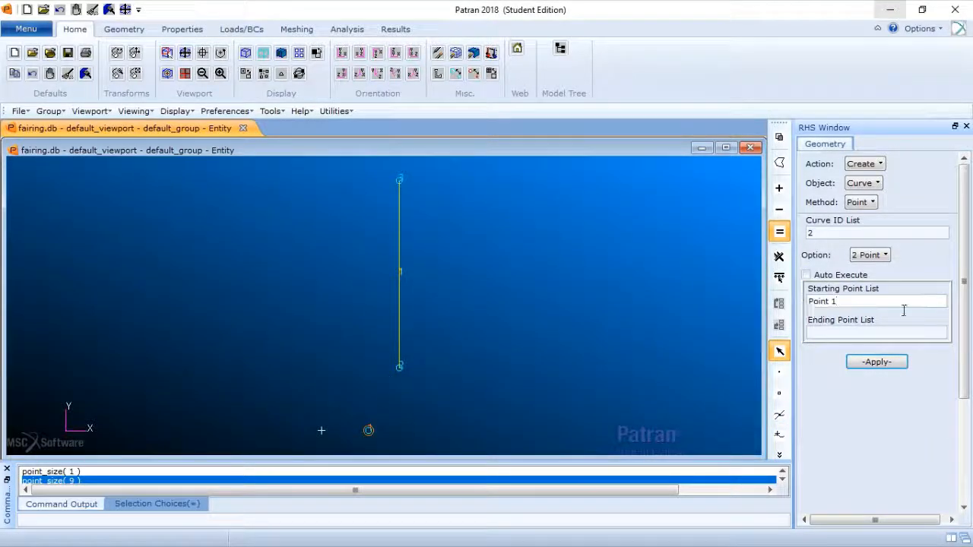
pyautogui.click(870, 335)
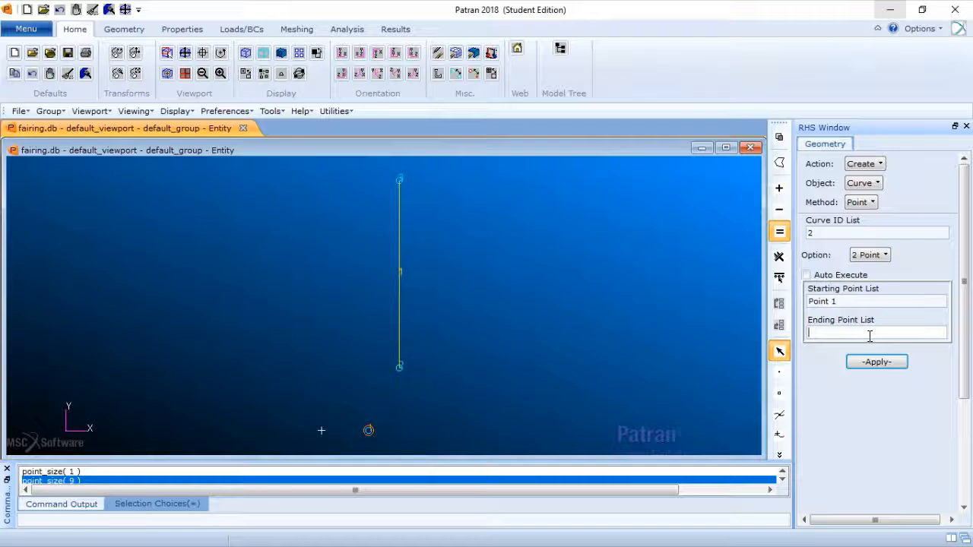
pyautogui.click(401, 367)
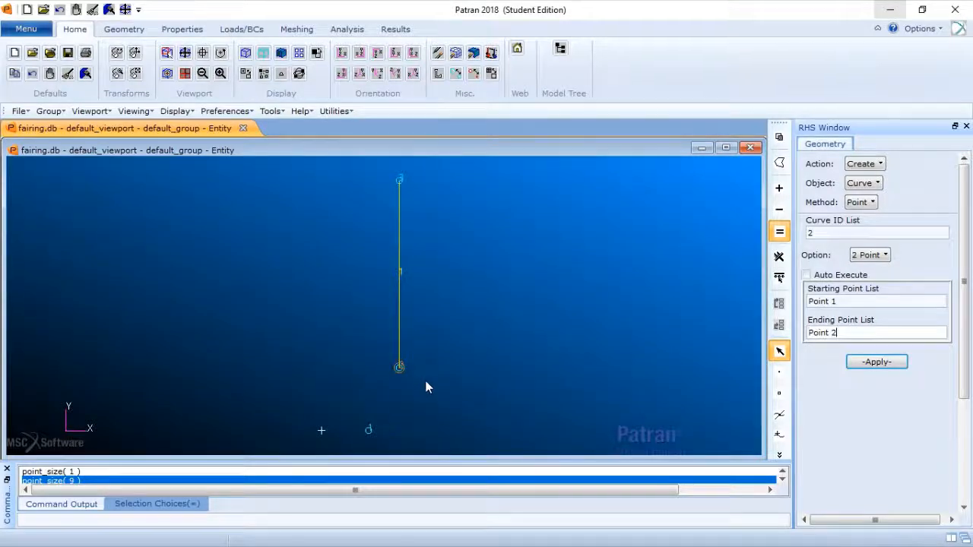
pyautogui.click(899, 367)
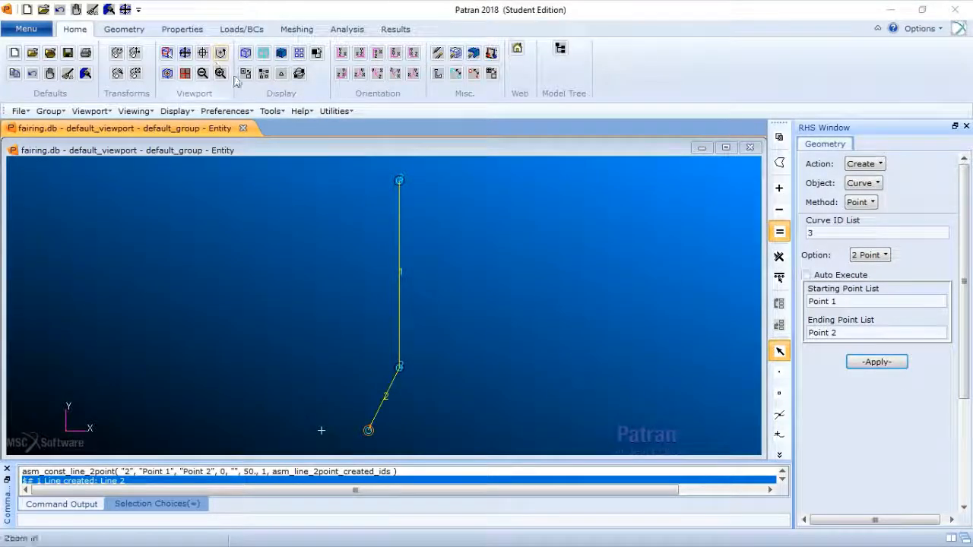
# Create surfaces by revolving Curves 1 and 2 through a total angle of 360 about axis Coord 0.2, with Auto Execute turned off.
pyautogui.click(874, 184)
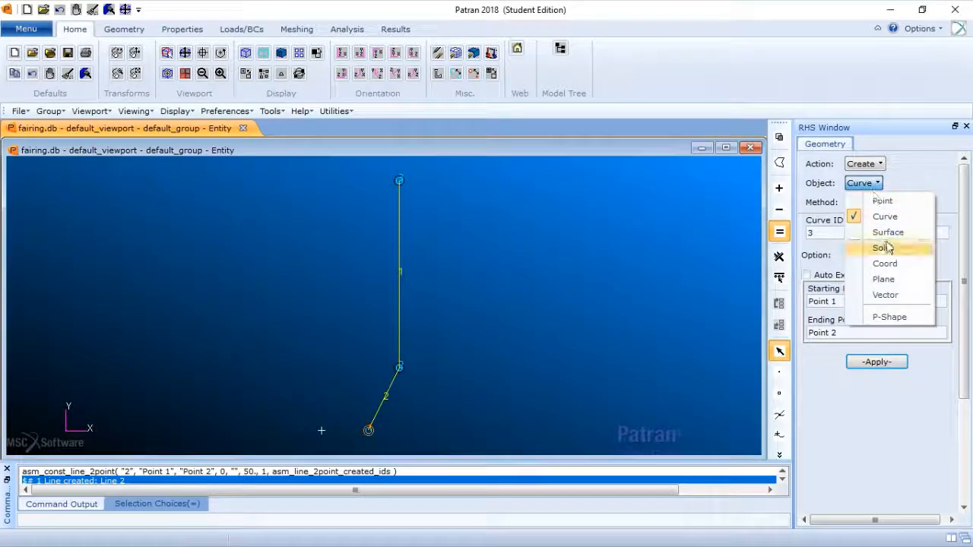
pyautogui.click(888, 234)
pyautogui.click(862, 202)
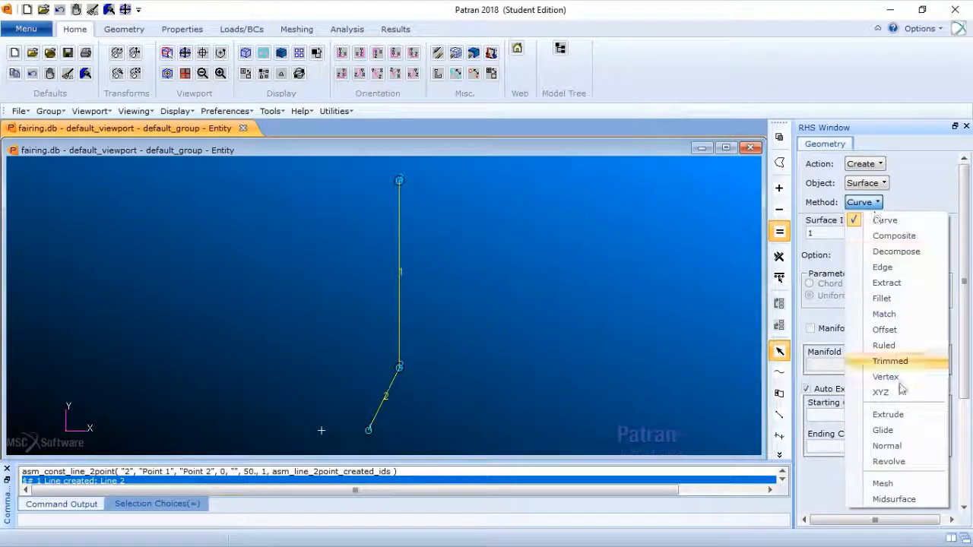
pyautogui.click(888, 462)
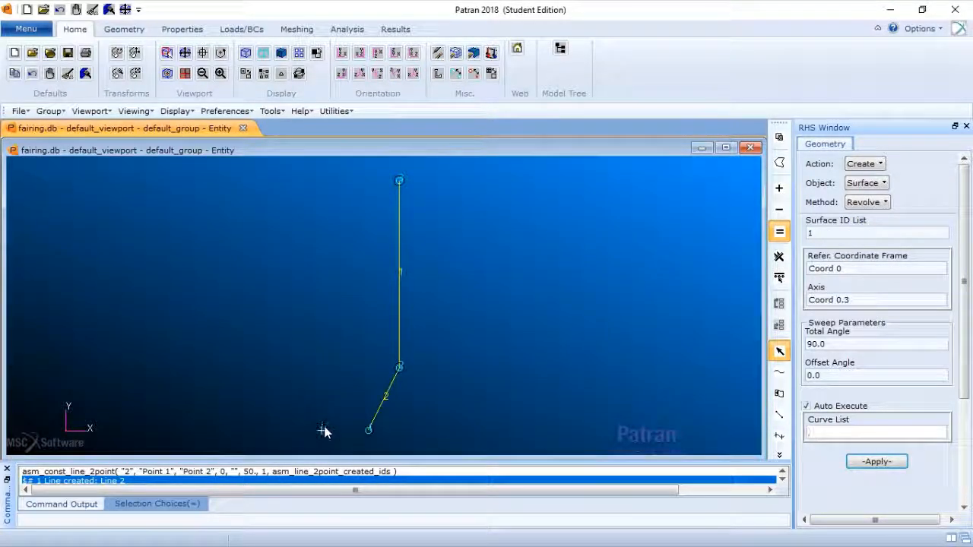
pyautogui.click(859, 301)
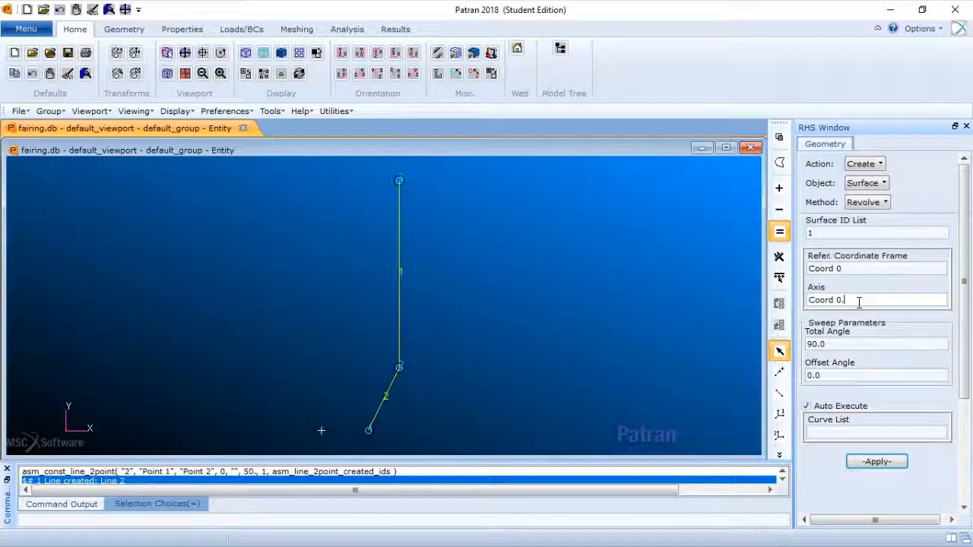
pyautogui.write('2')
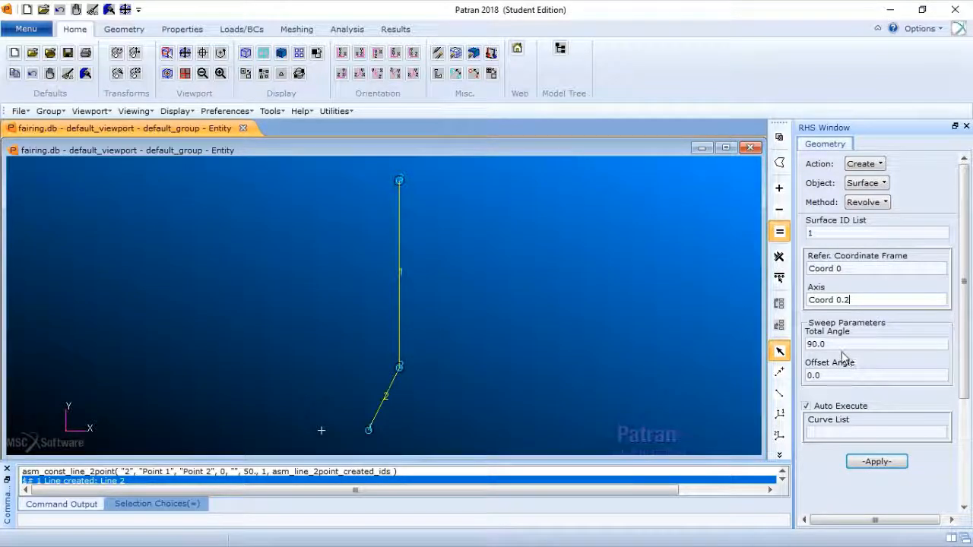
pyautogui.click(814, 345)
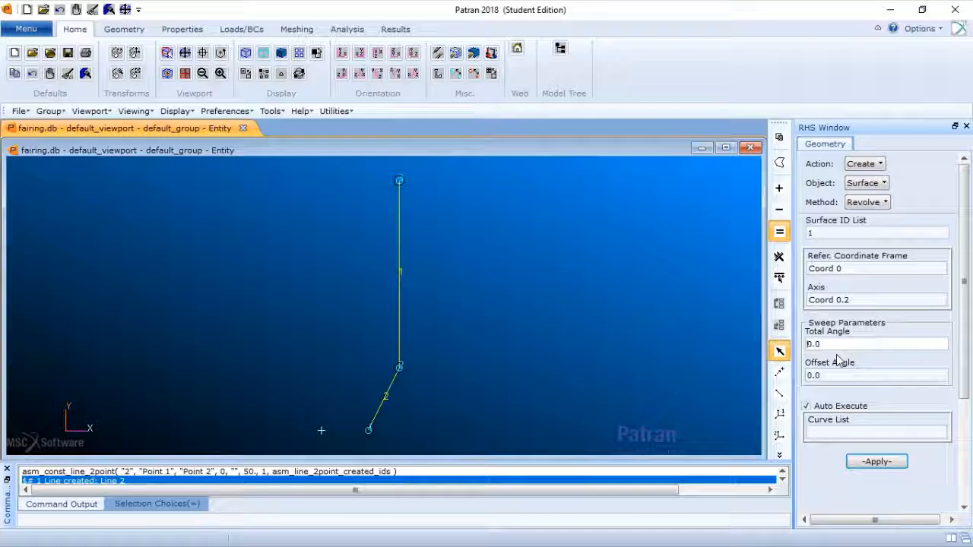
pyautogui.write('36')
pyautogui.click(806, 407)
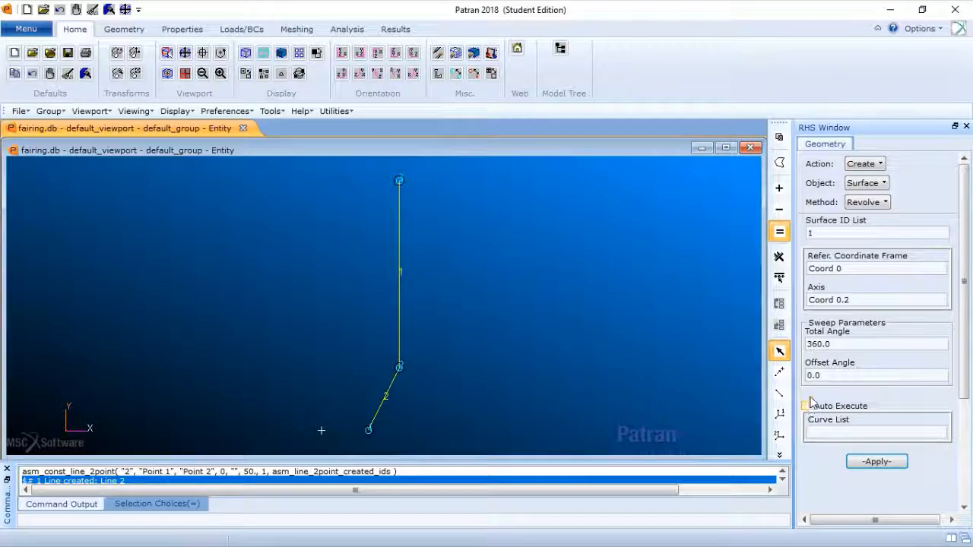
pyautogui.click(852, 429)
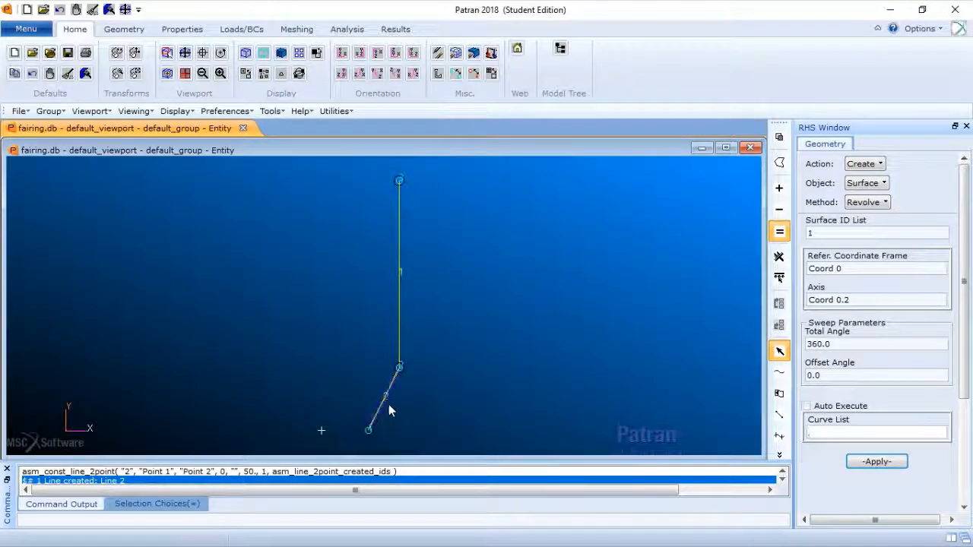
pyautogui.click(399, 352)
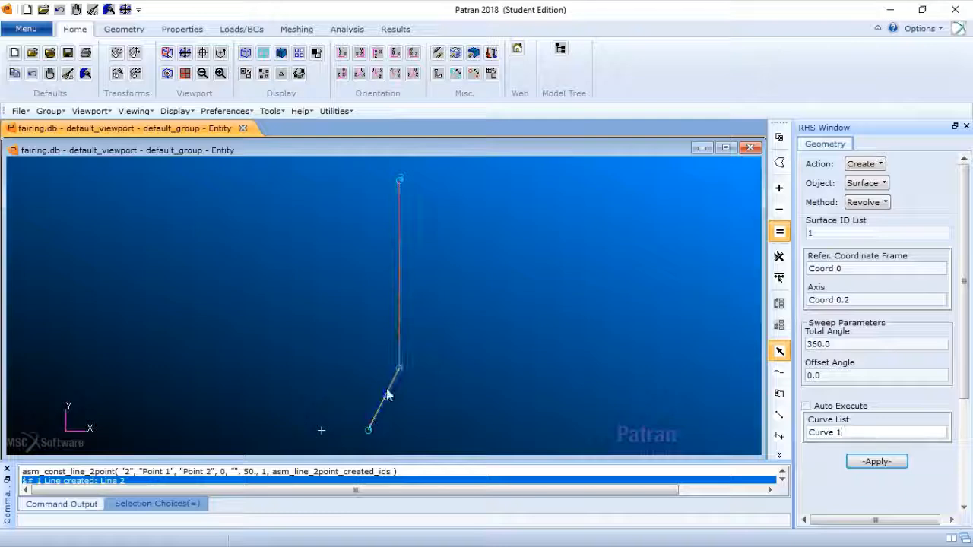
pyautogui.click(386, 394)
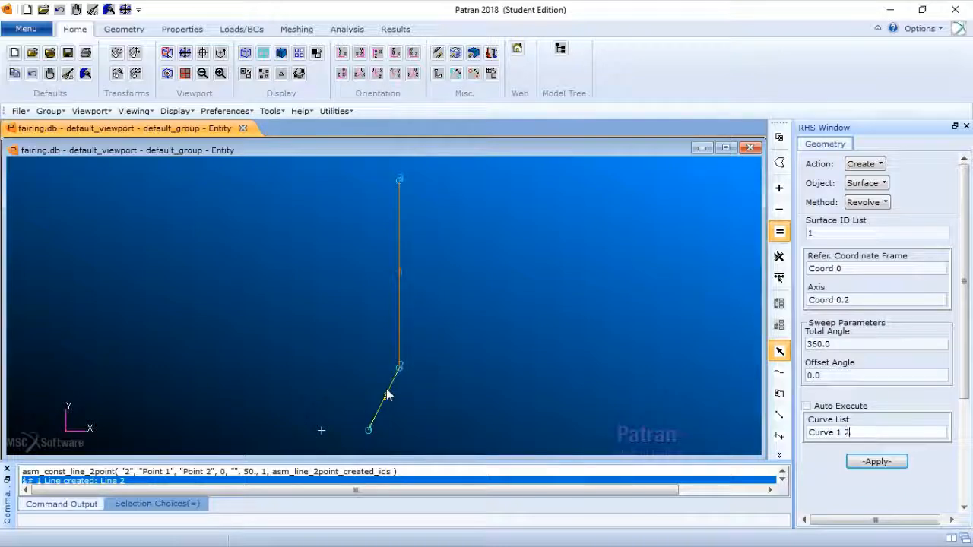
pyautogui.click(876, 462)
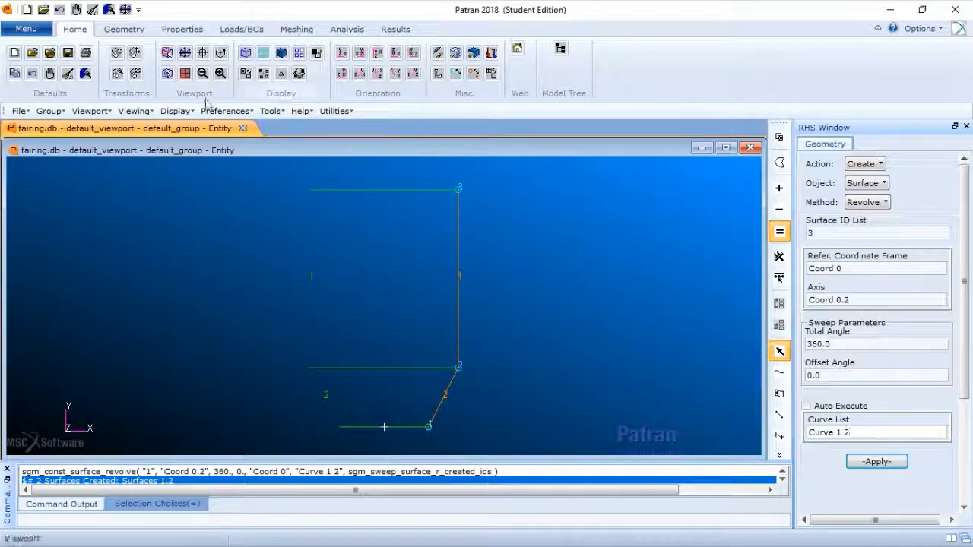
# Set the Model Absolute view angles to 30.0 0.0 0.0.
pyautogui.click(149, 112)
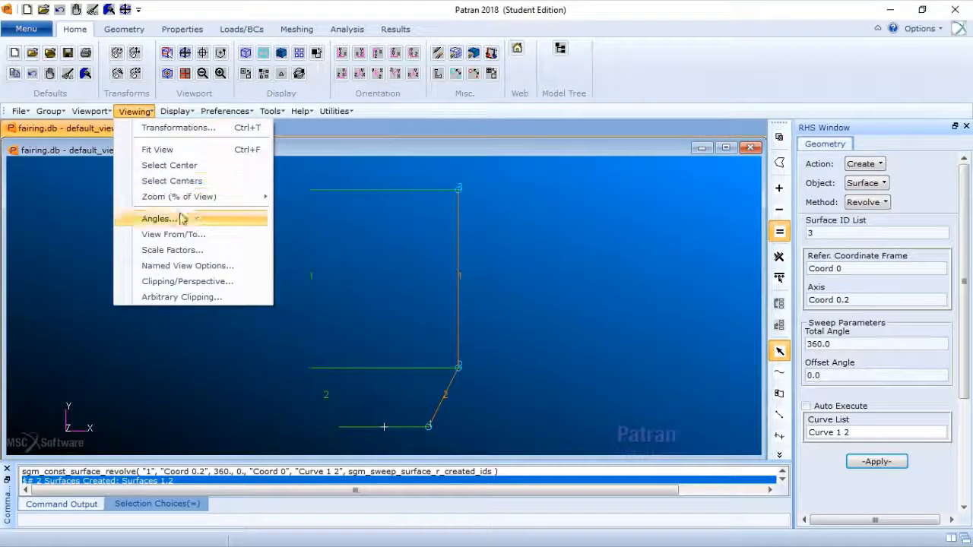
pyautogui.click(182, 219)
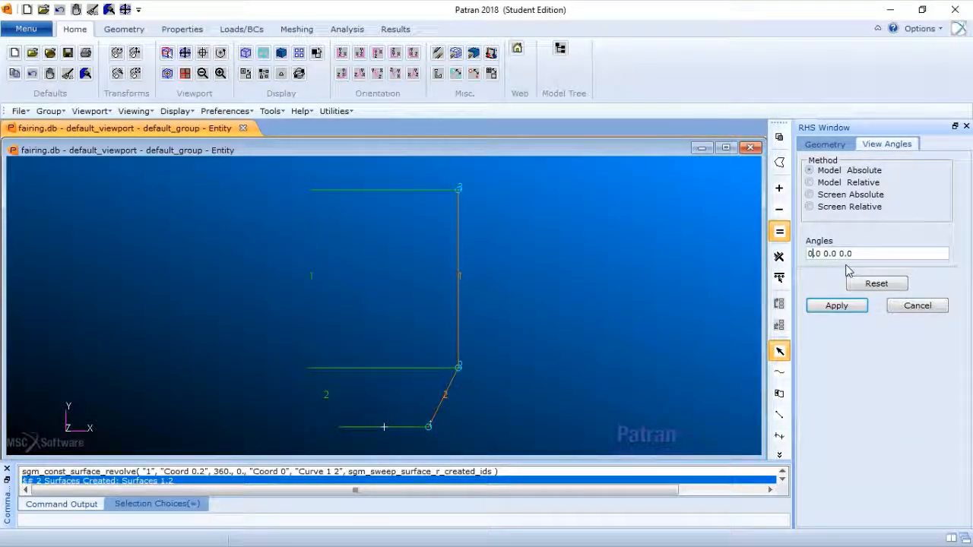
pyautogui.write('3')
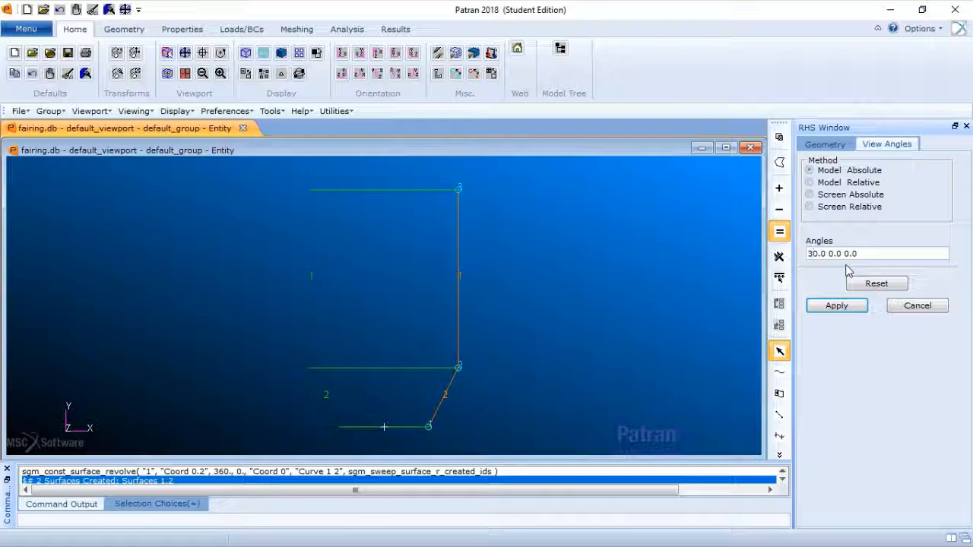
pyautogui.click(833, 306)
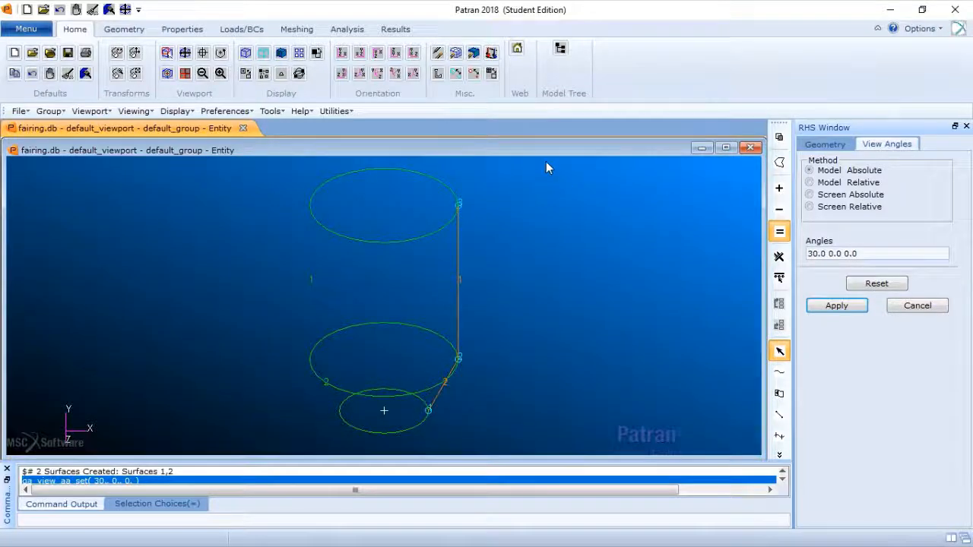
# Set the number of geometry display lines to 3, and close the Geometric Attributes and View Angles forms.
pyautogui.click(178, 113)
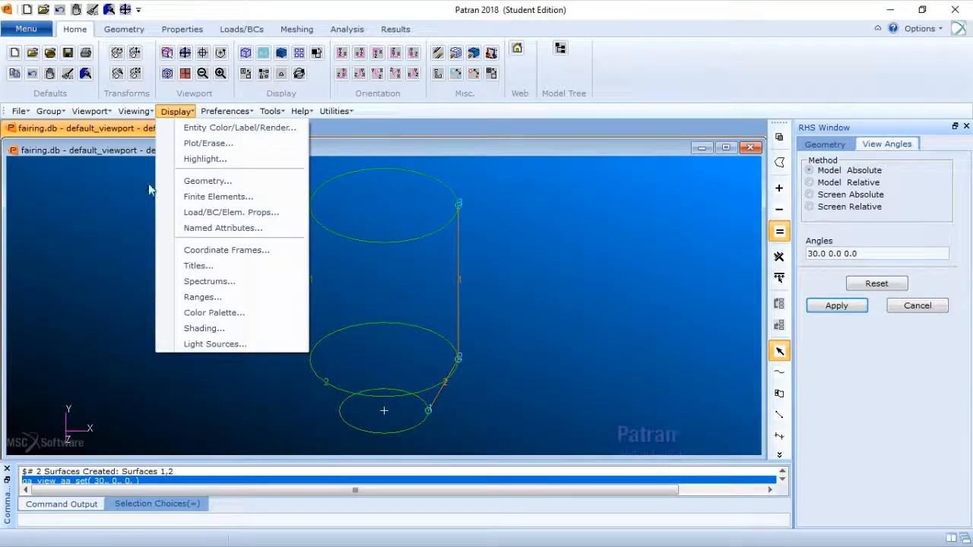
pyautogui.click(227, 183)
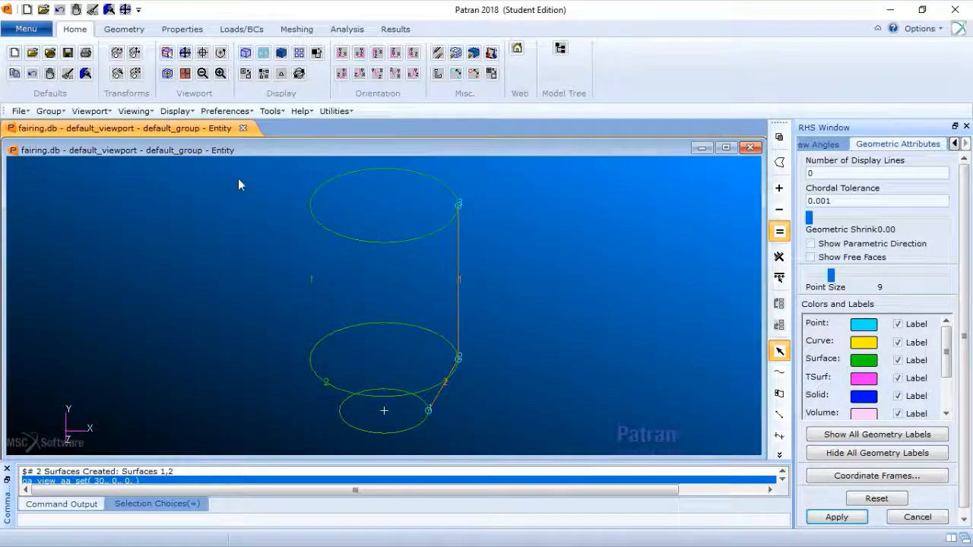
pyautogui.doubleClick(852, 173)
pyautogui.write('3')
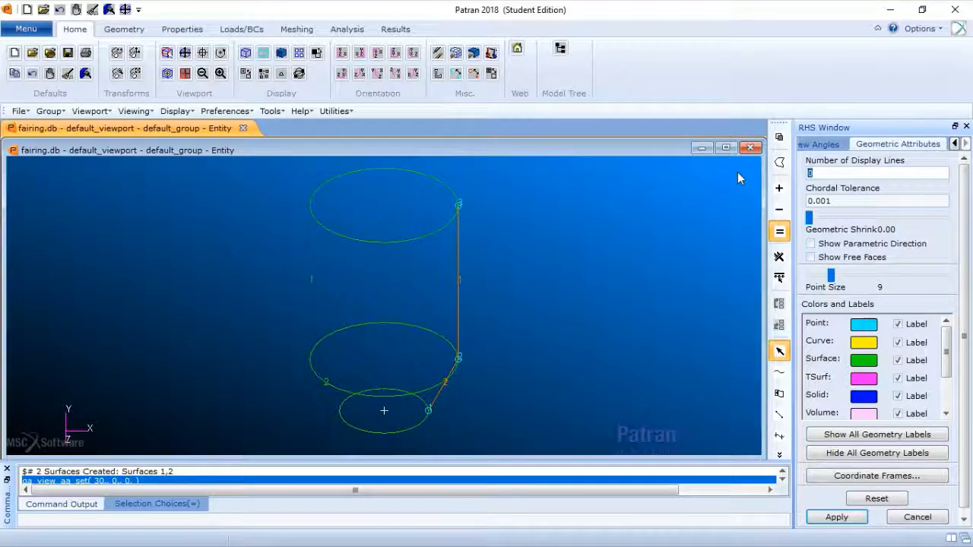
pyautogui.click(844, 518)
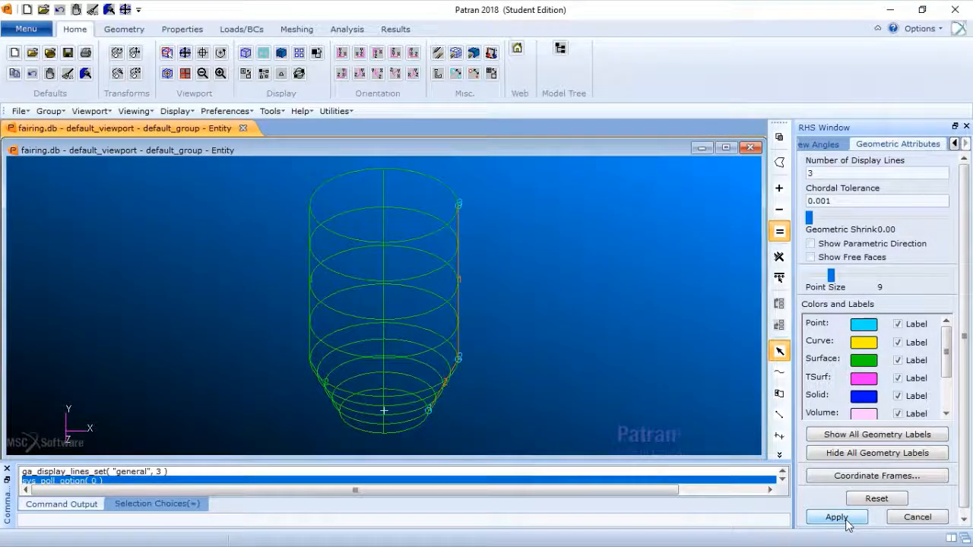
pyautogui.click(920, 518)
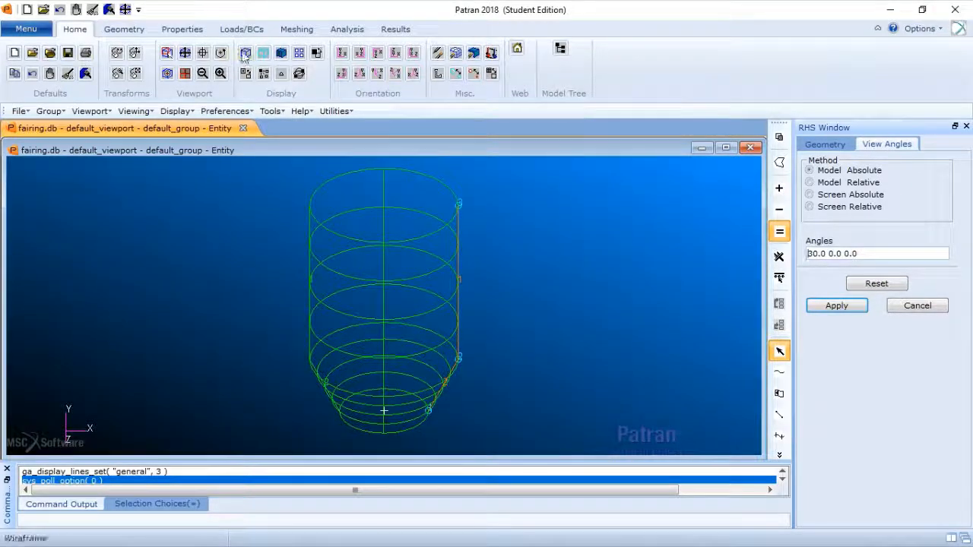
pyautogui.click(920, 307)
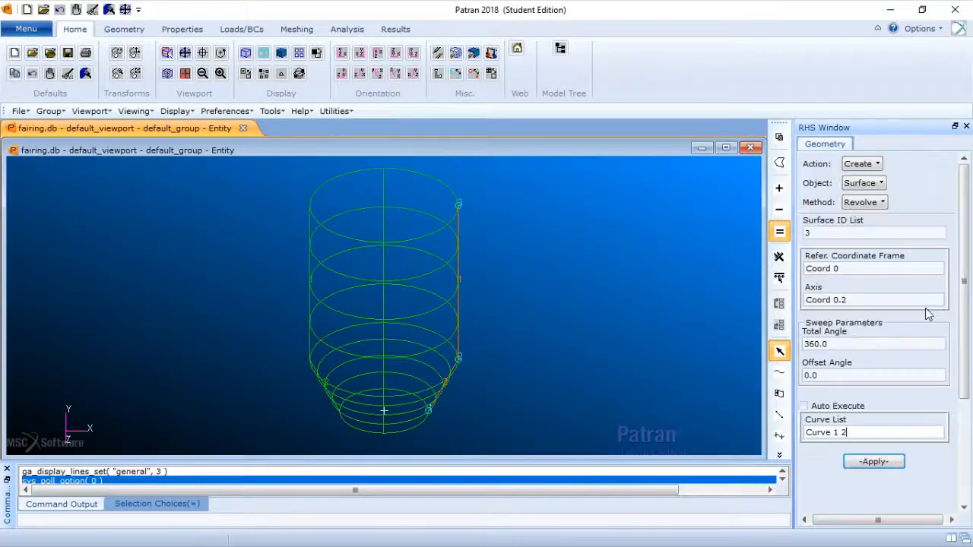
# Create a uniform mesh seed of 36 elements on the fairing's upper circular edge, Surface 1.3.
pyautogui.click(296, 29)
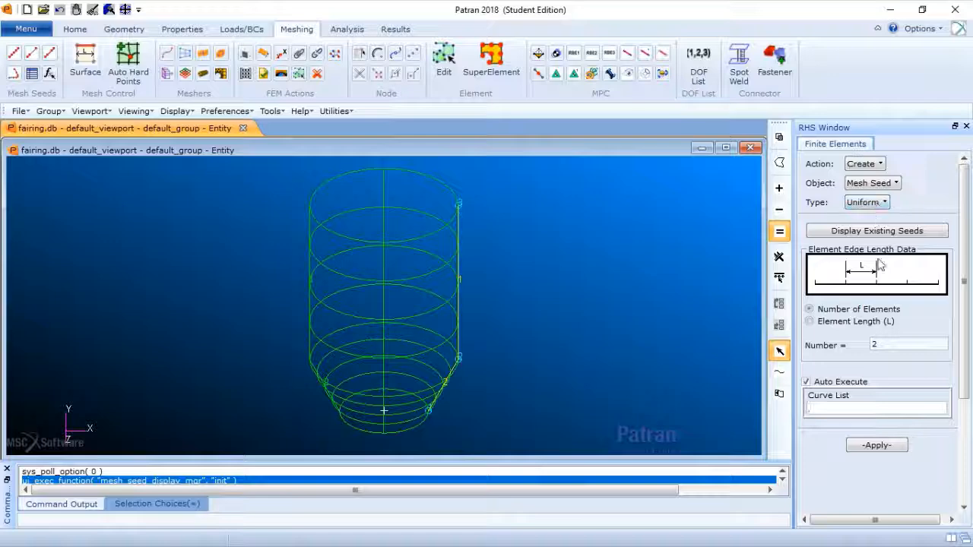
pyautogui.doubleClick(874, 344)
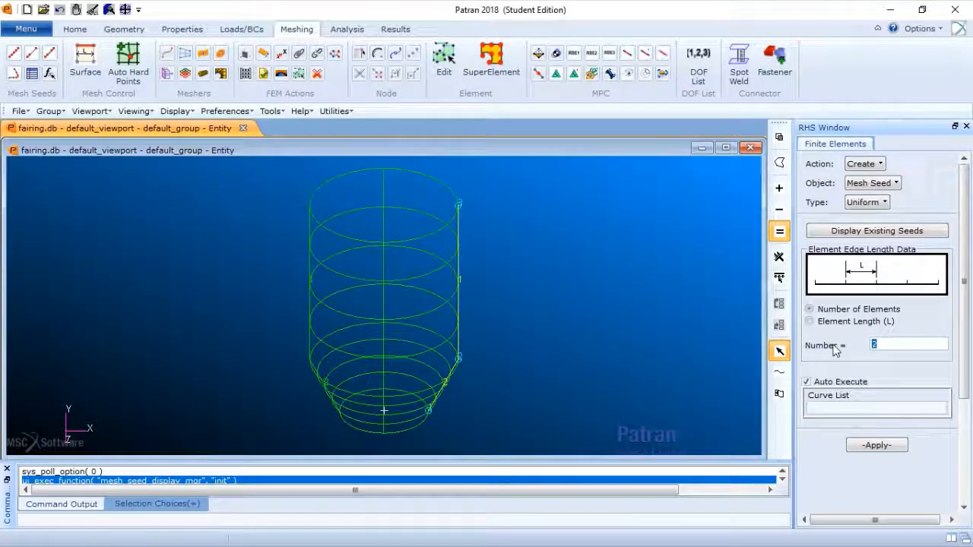
pyautogui.write('36')
pyautogui.click(812, 407)
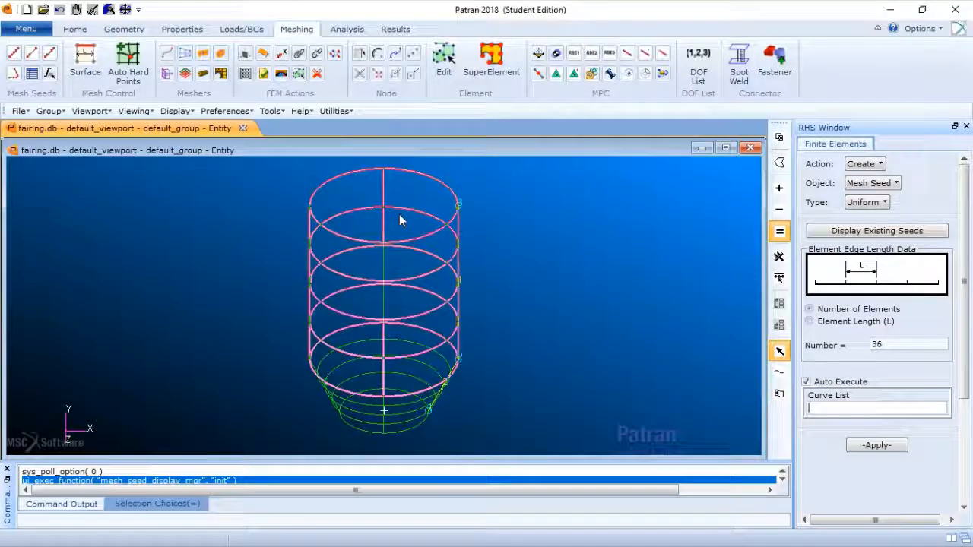
pyautogui.click(429, 180)
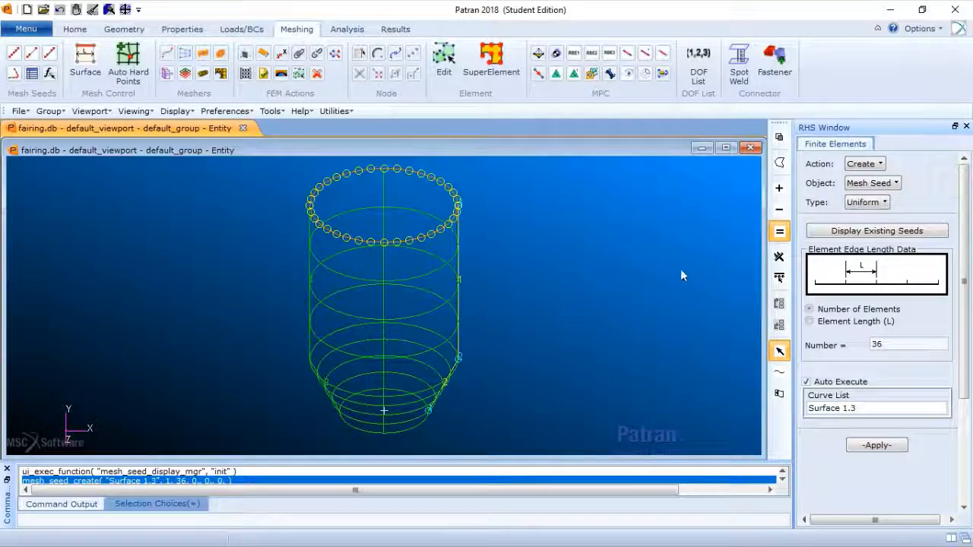
# Create a One Way Bias mesh seed on Curve 1 with L1 = 7 and L2 = 10, with Auto Execute turned off.
pyautogui.click(885, 203)
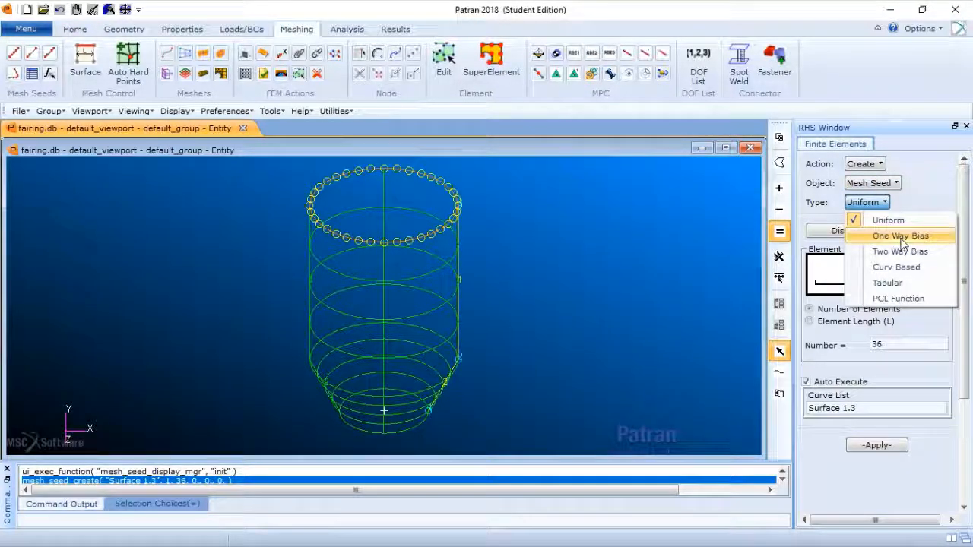
pyautogui.click(900, 237)
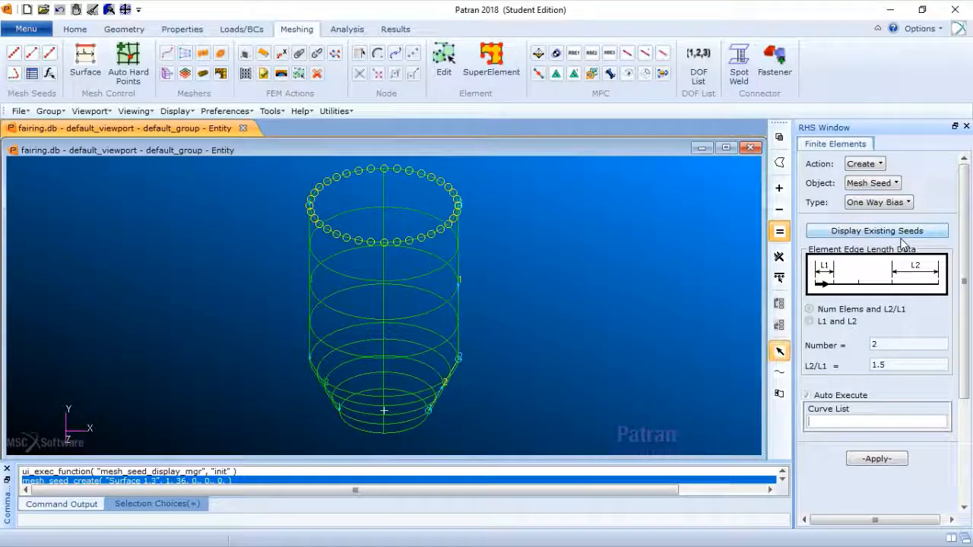
pyautogui.click(810, 321)
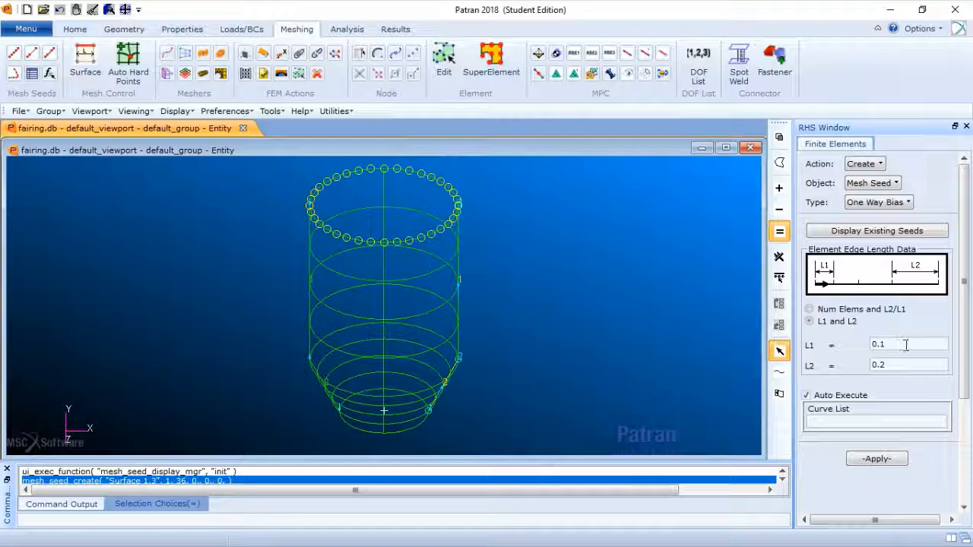
pyautogui.moveTo(905, 344); pyautogui.dragTo(859, 343)
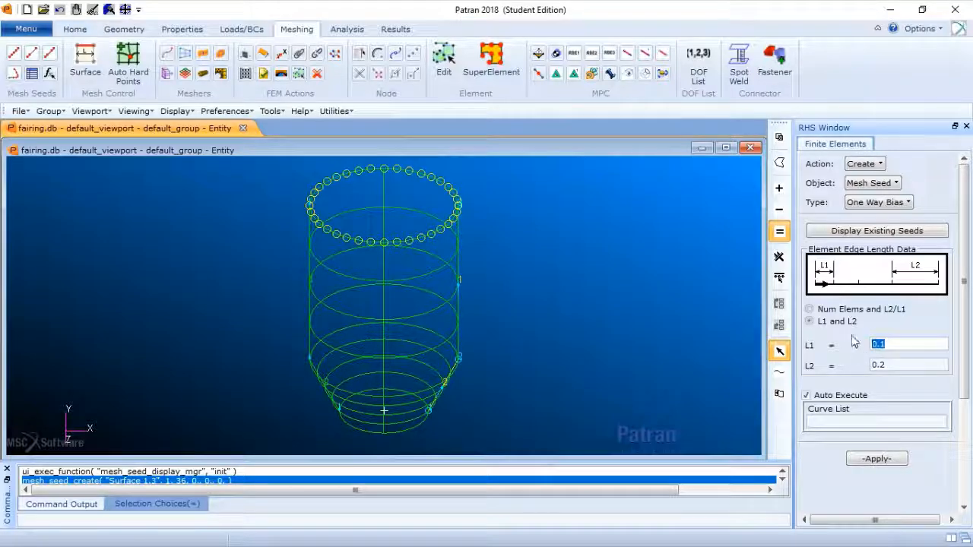
pyautogui.write('7')
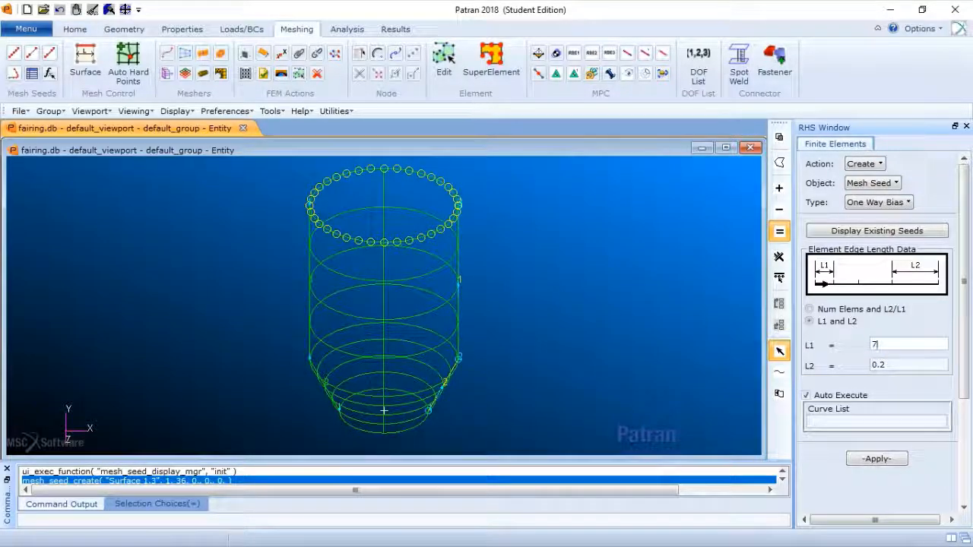
pyautogui.moveTo(888, 366); pyautogui.dragTo(817, 377)
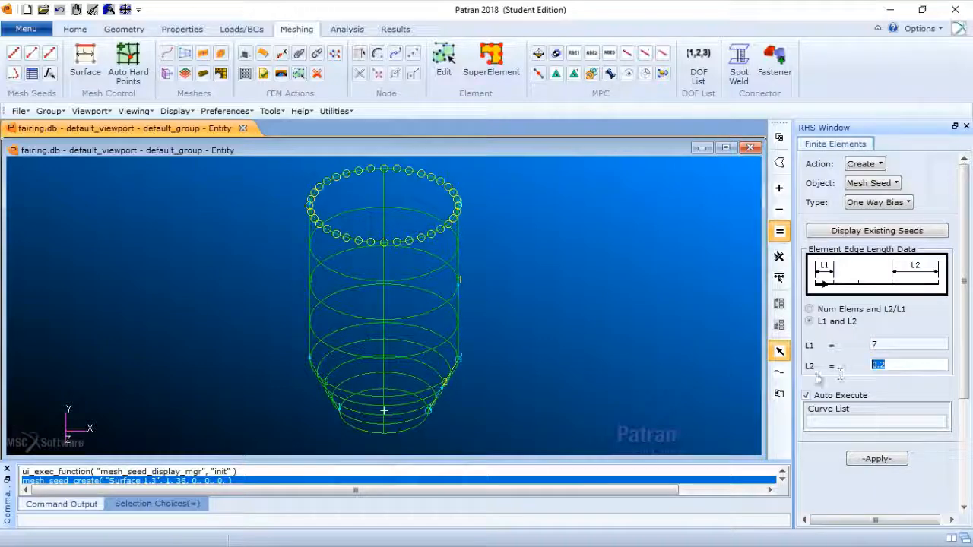
pyautogui.write('10')
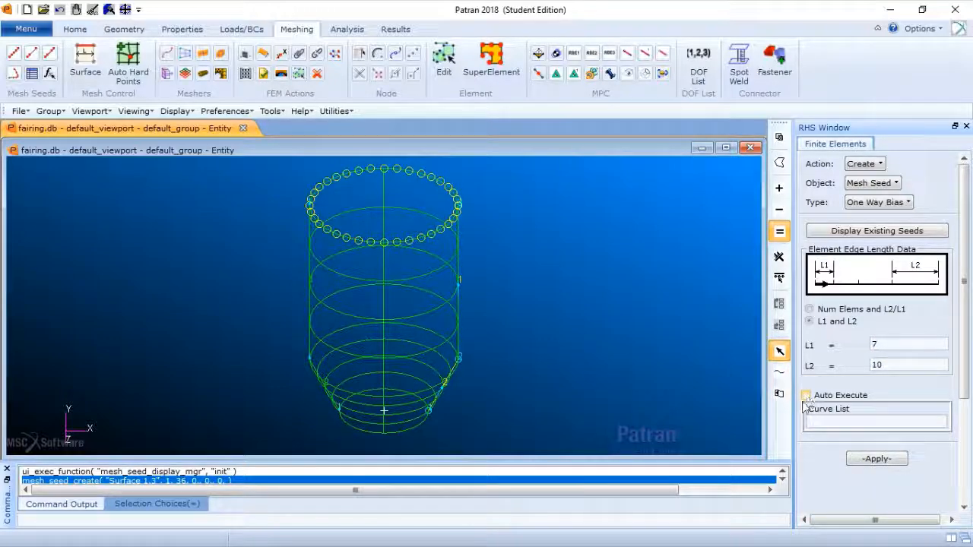
pyautogui.click(827, 421)
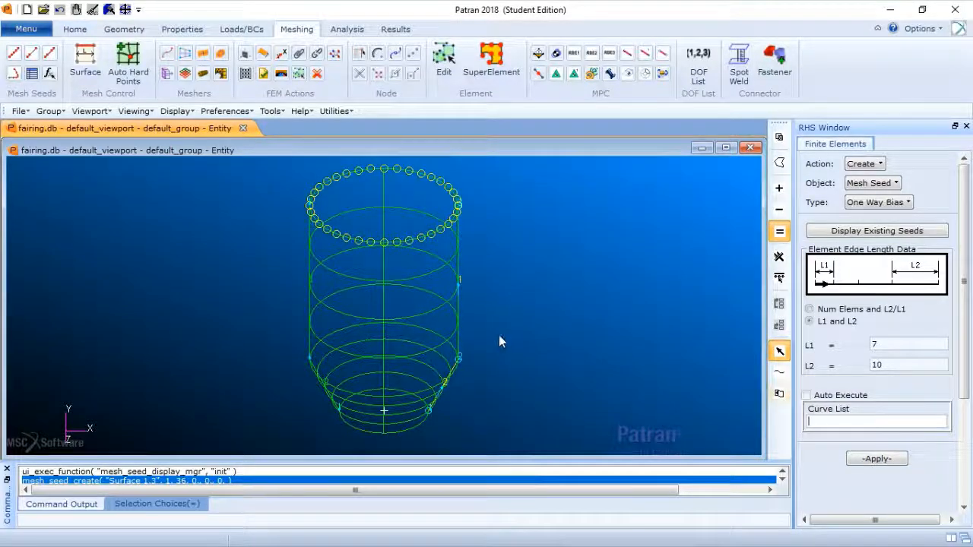
pyautogui.click(460, 324)
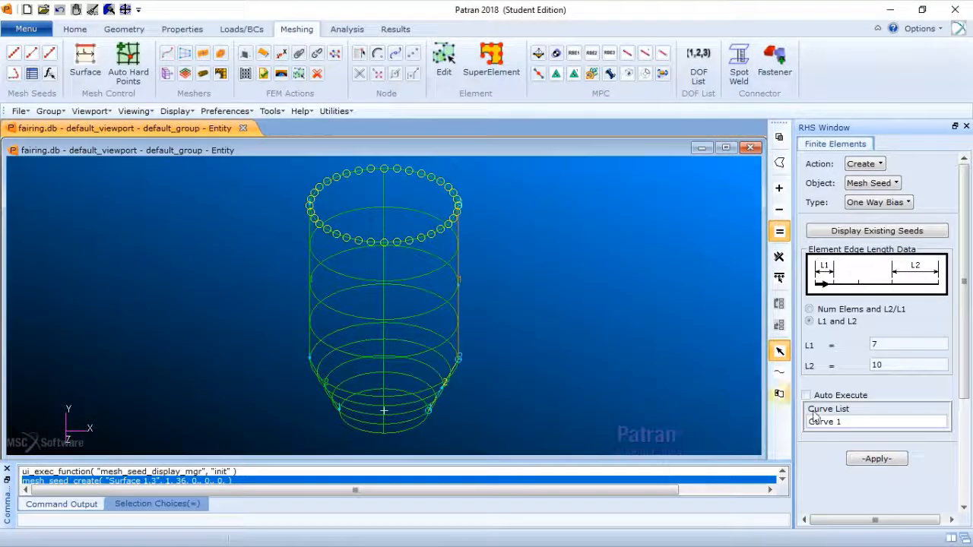
pyautogui.click(897, 462)
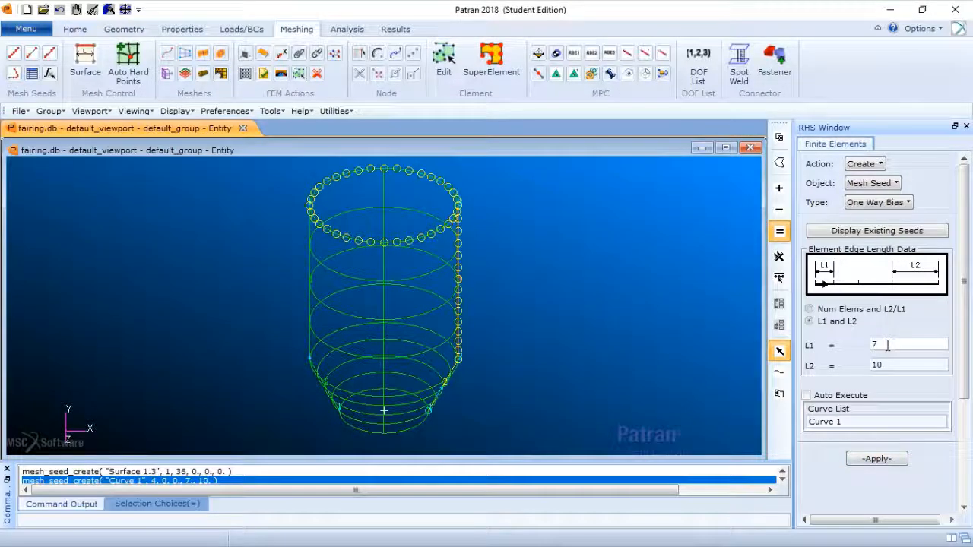
# Create a One Way Bias mesh seed on Curve 2 with L1 = 4 and L2 = 7.
pyautogui.doubleClick(887, 346)
pyautogui.press('BackSpace')
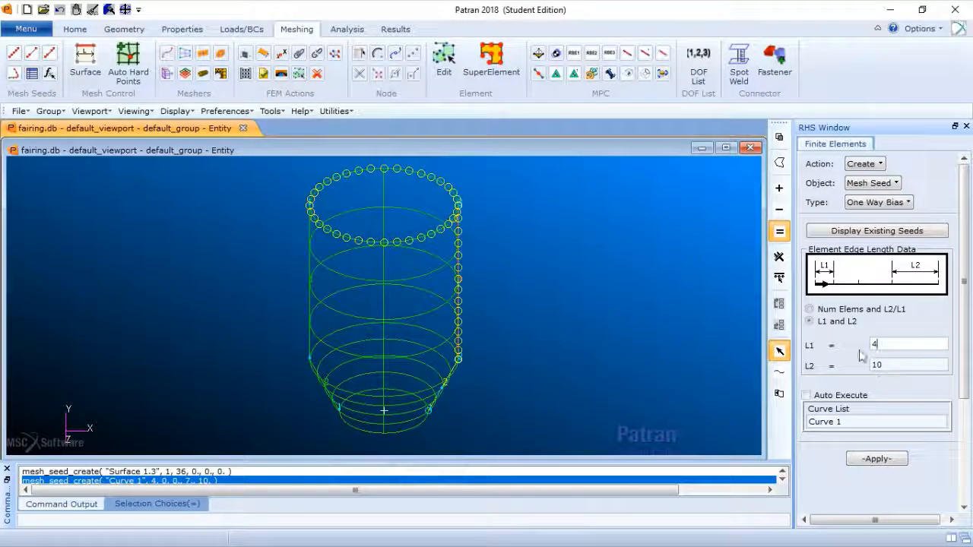
pyautogui.moveTo(906, 365); pyautogui.dragTo(844, 363)
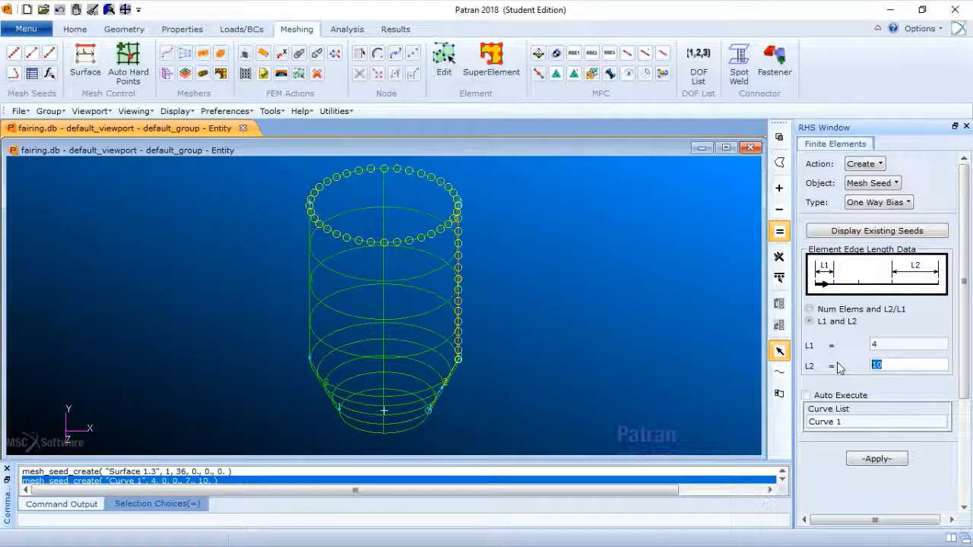
pyautogui.write('7')
pyautogui.click(858, 428)
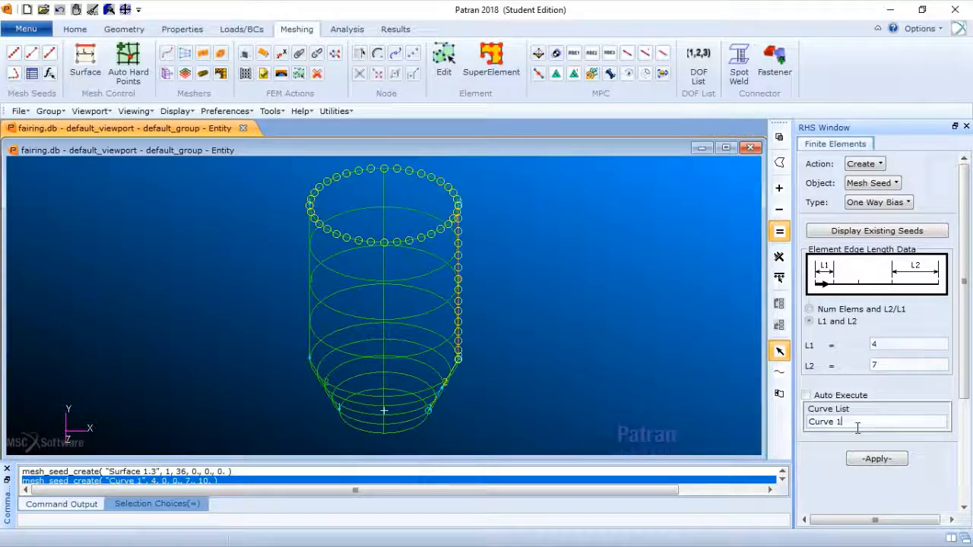
pyautogui.moveTo(858, 427); pyautogui.dragTo(807, 422)
pyautogui.press('BackSpace')
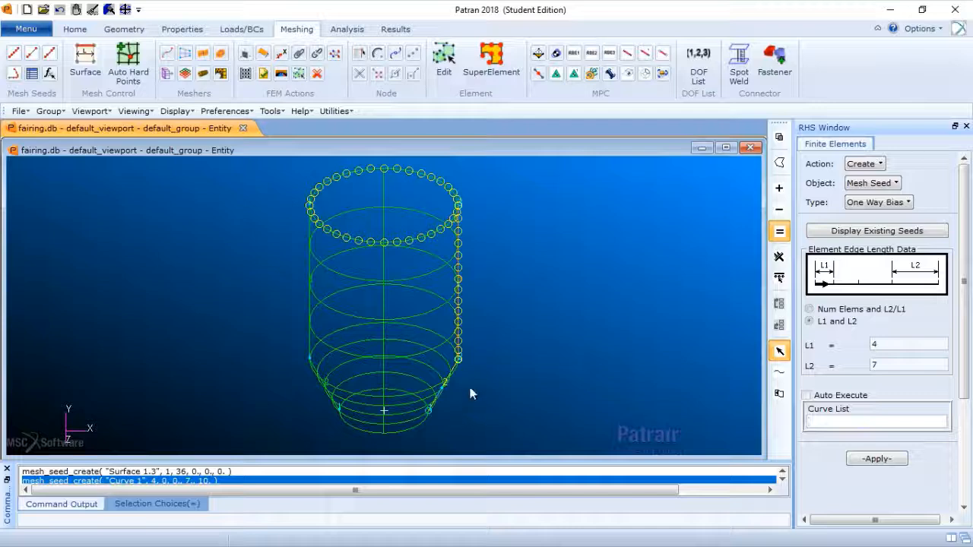
pyautogui.click(449, 376)
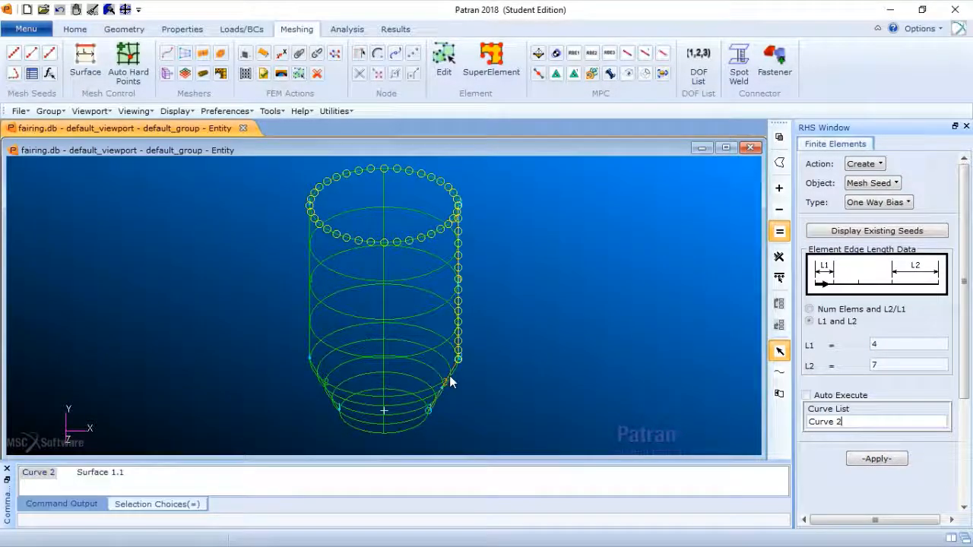
pyautogui.click(888, 461)
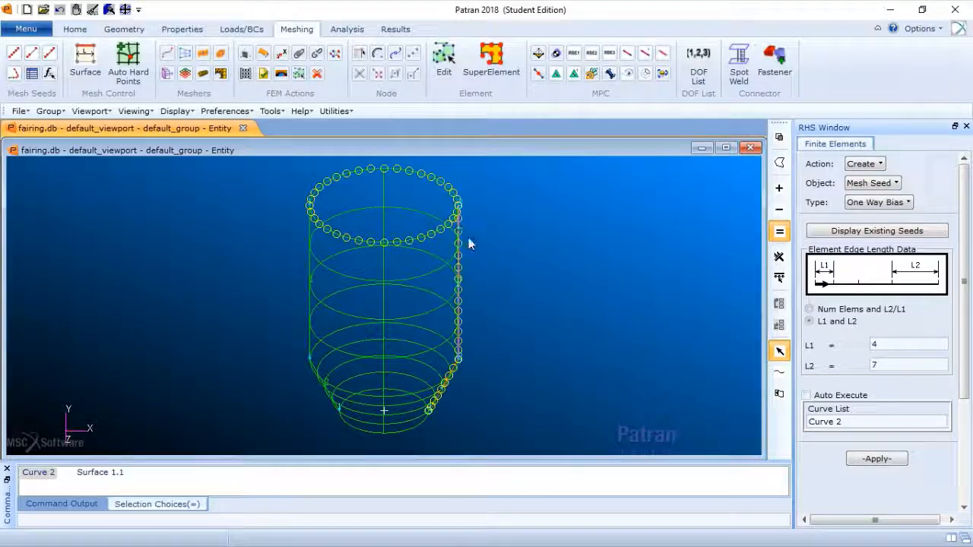
# Mesh Surfaces 1 and 2 with Quad4 elements using IsoMesh and an automatically calculated global edge length.
pyautogui.scroll(3, 476, 244)
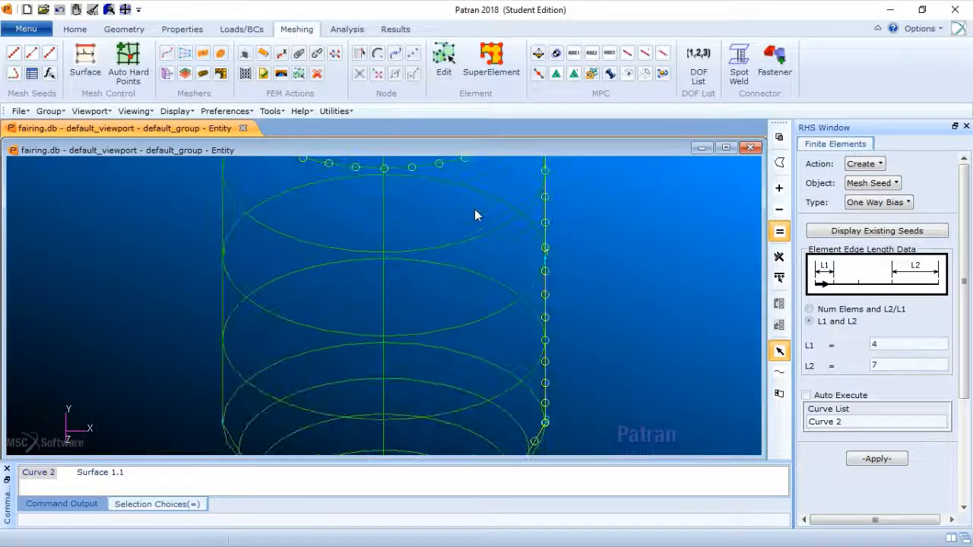
pyautogui.moveTo(586, 244); pyautogui.dragTo(575, 304, button='middle')
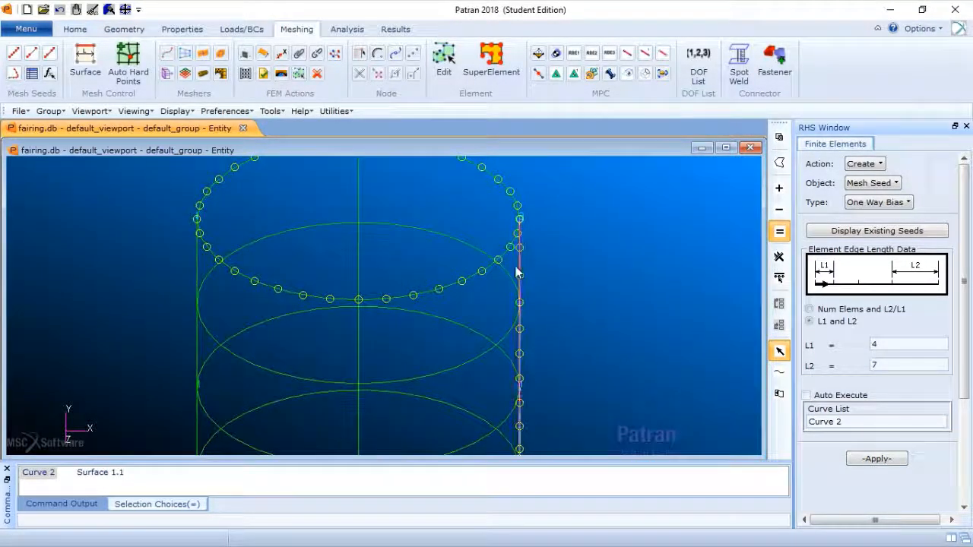
pyautogui.keyDown('shift'); pyautogui.moveTo(562, 352); pyautogui.dragTo(580, 306, button='middle'); pyautogui.keyUp('shift')
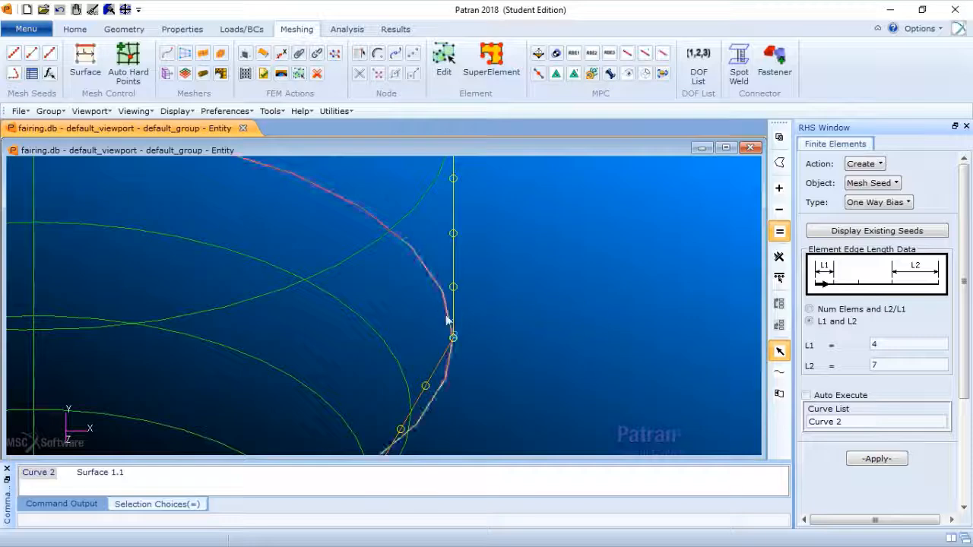
pyautogui.keyDown('shift'); pyautogui.moveTo(514, 296); pyautogui.dragTo(525, 427, button='middle'); pyautogui.keyUp('shift')
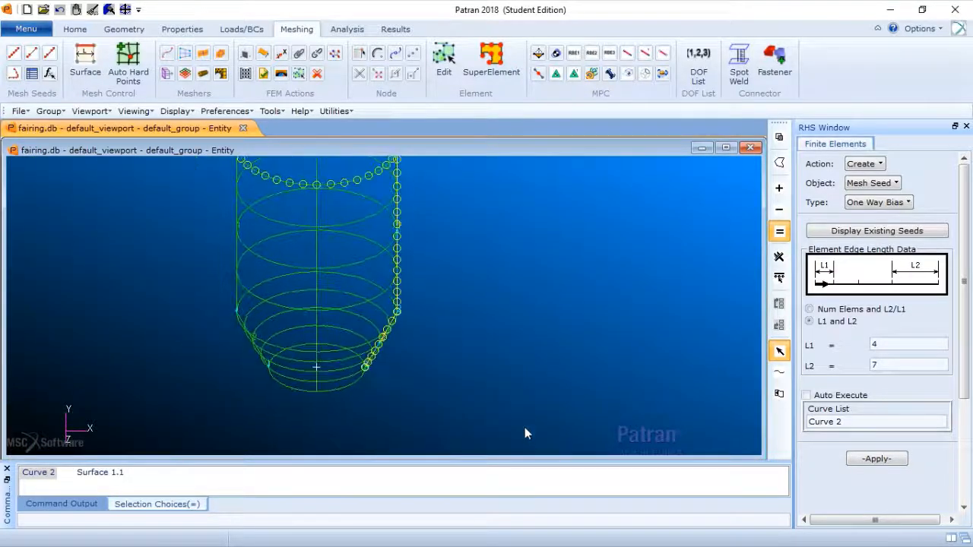
pyautogui.keyDown('shift'); pyautogui.moveTo(485, 319); pyautogui.dragTo(492, 336, button='middle'); pyautogui.keyUp('shift')
pyautogui.keyDown('ctrl'); pyautogui.moveTo(432, 323); pyautogui.dragTo(458, 341, button='middle'); pyautogui.keyUp('ctrl')
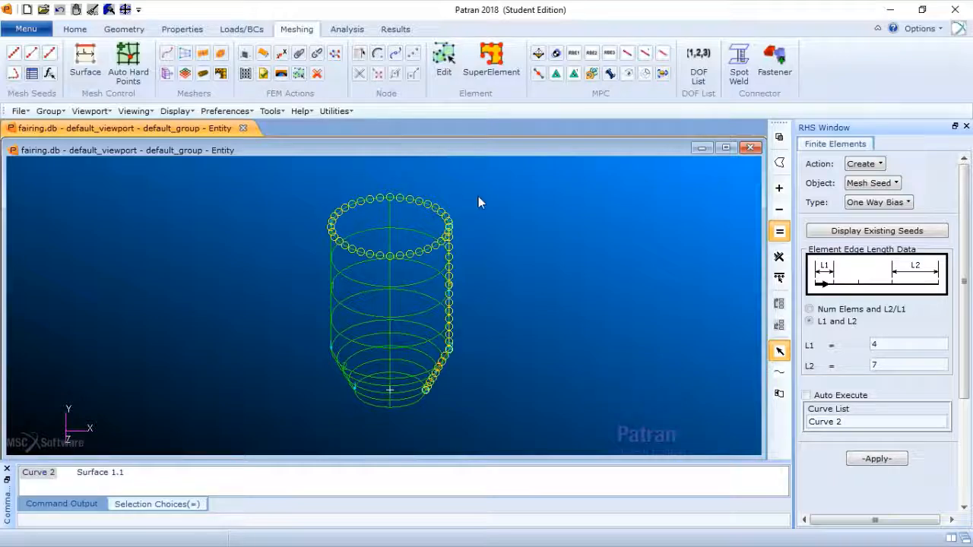
pyautogui.click(879, 187)
pyautogui.click(888, 231)
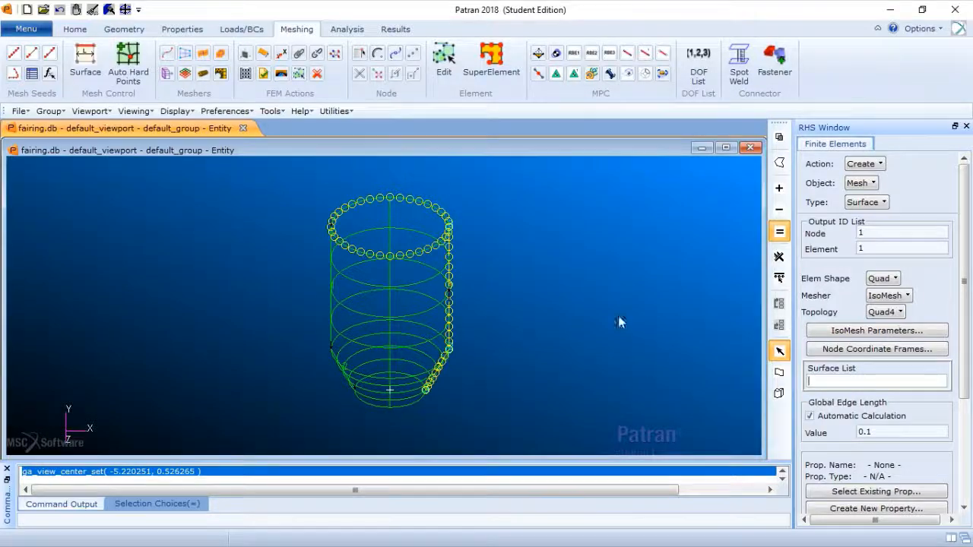
pyautogui.moveTo(264, 169); pyautogui.dragTo(553, 434)
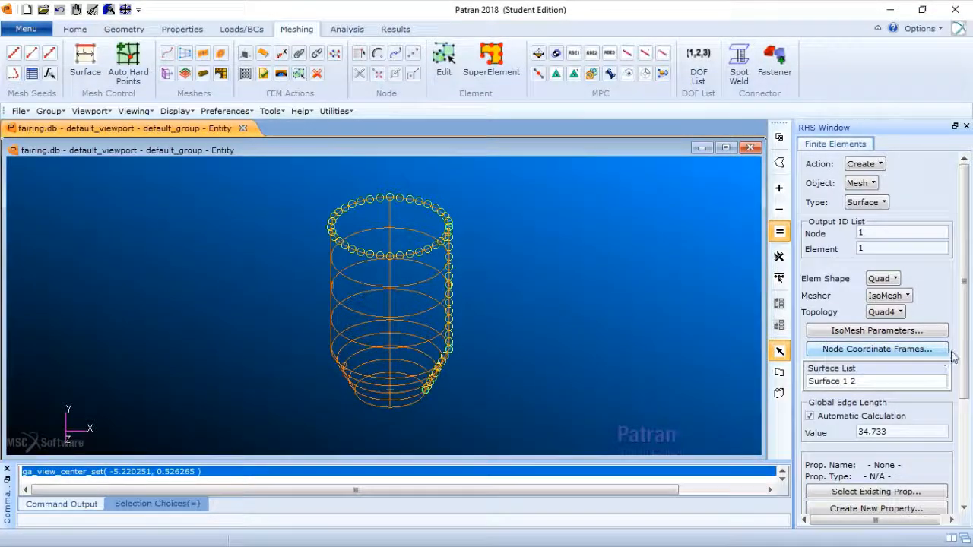
pyautogui.moveTo(964, 355); pyautogui.dragTo(967, 433)
pyautogui.click(881, 428)
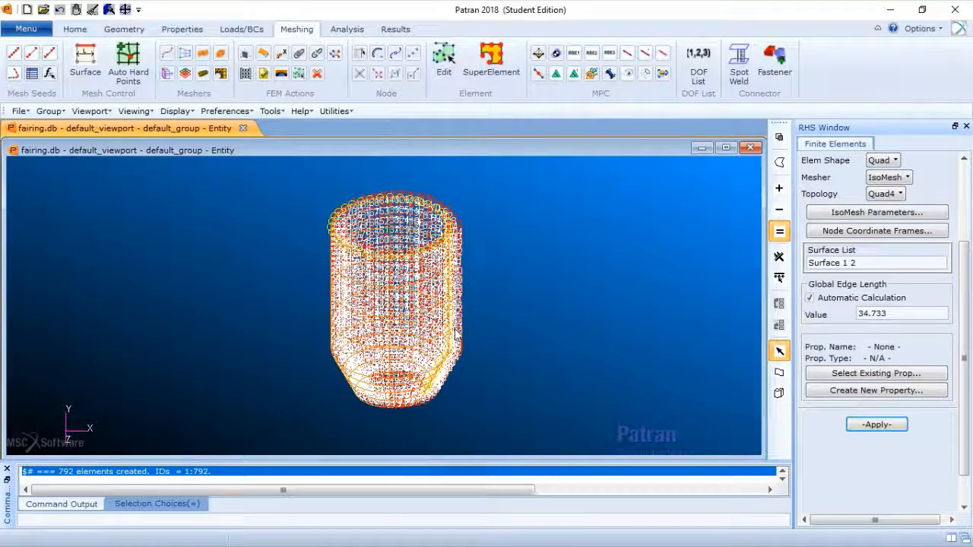
# Turn off the geometry display lines and all entity labels, and toggle the point size to 1.
pyautogui.click(89, 32)
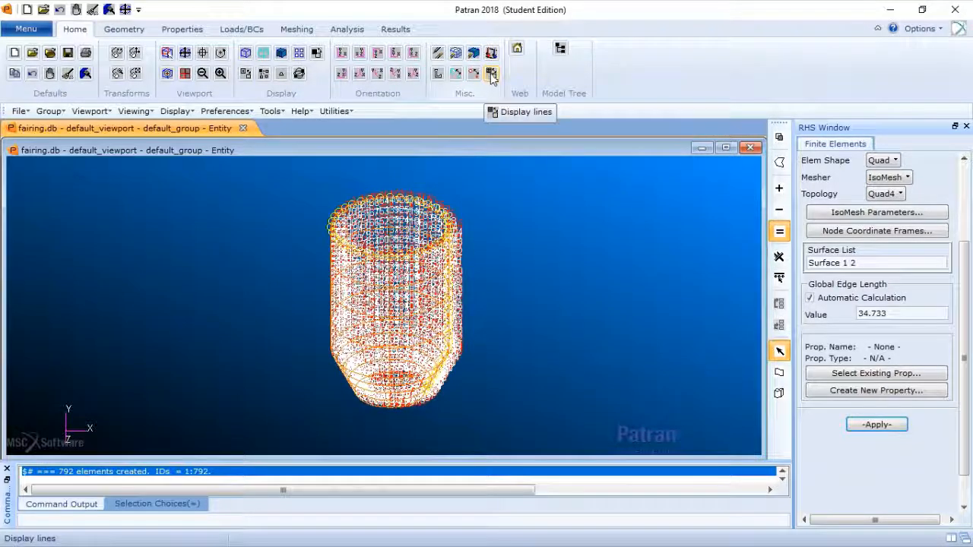
pyautogui.click(491, 73)
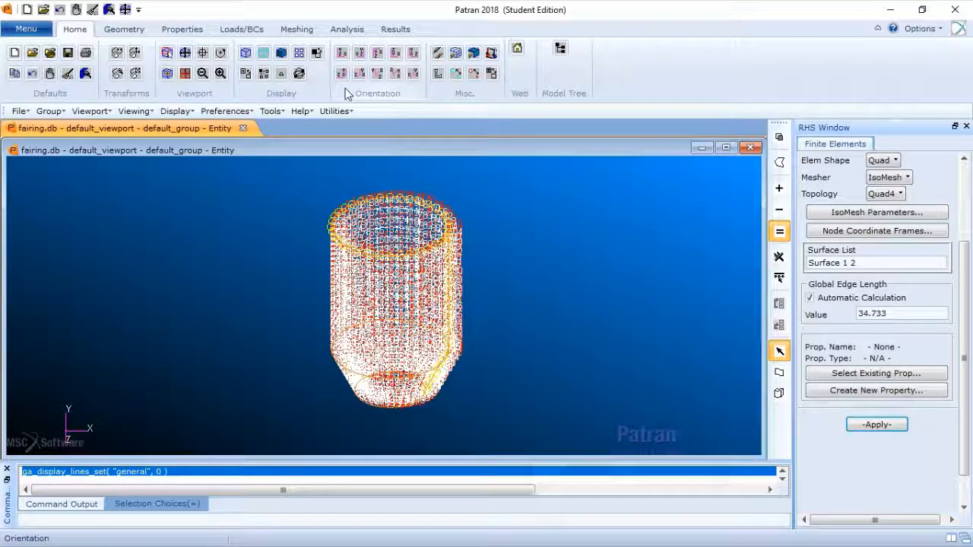
pyautogui.click(247, 74)
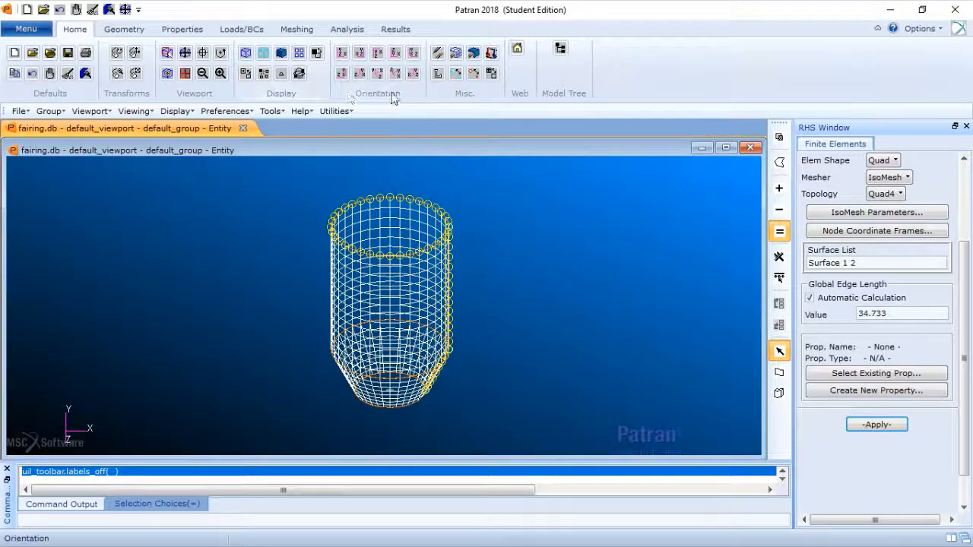
pyautogui.click(456, 73)
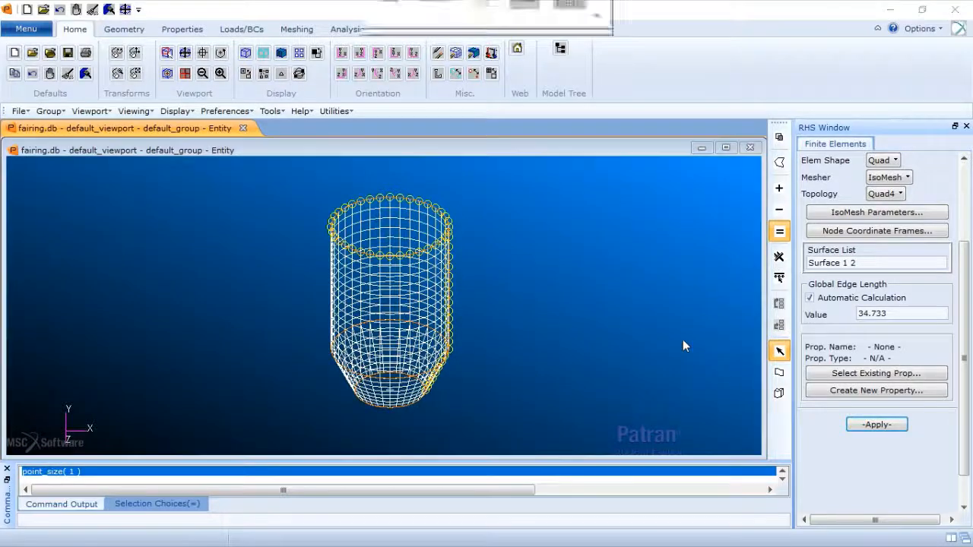
# Erase all posted FEM entities from the viewport with Plot/Erase.
pyautogui.rightClick(521, 187)
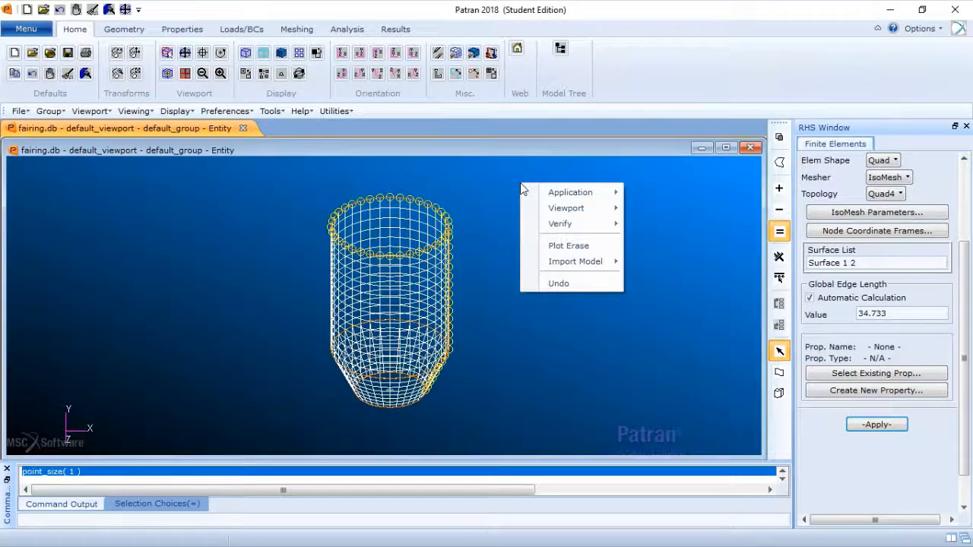
pyautogui.click(575, 246)
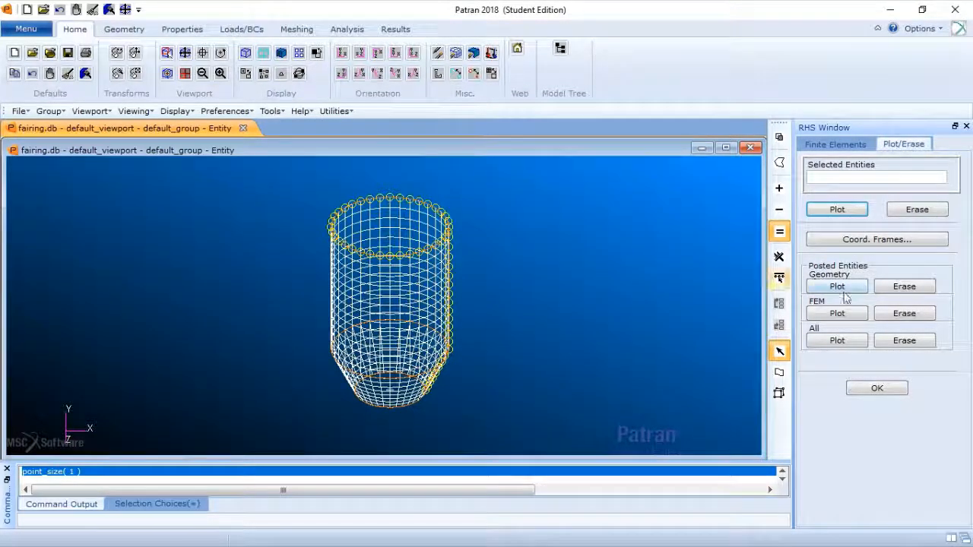
pyautogui.click(912, 322)
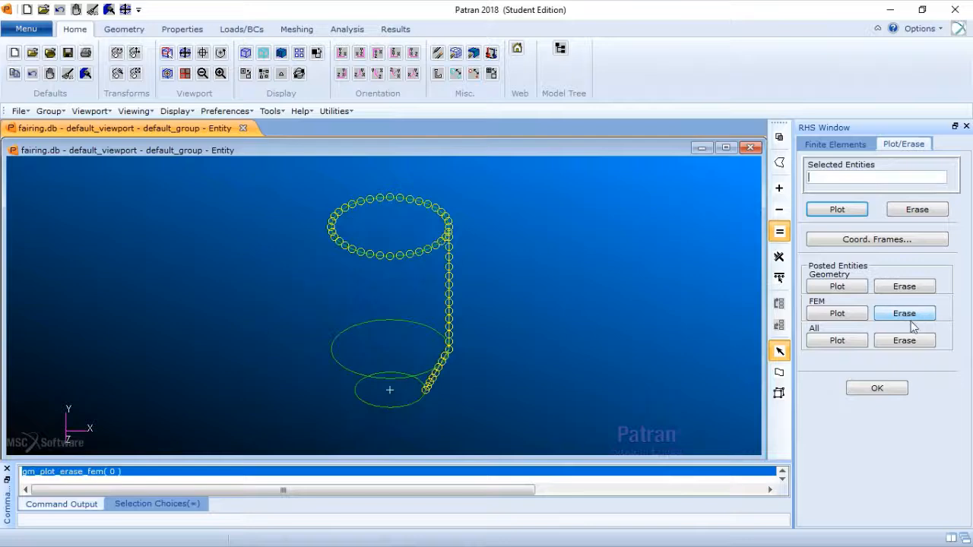
# Close the Plot/Erase form and mesh curves Surface 2.1, 2.3 and 1.3 with Bar2 elements using automatic global edge length.
pyautogui.click(879, 392)
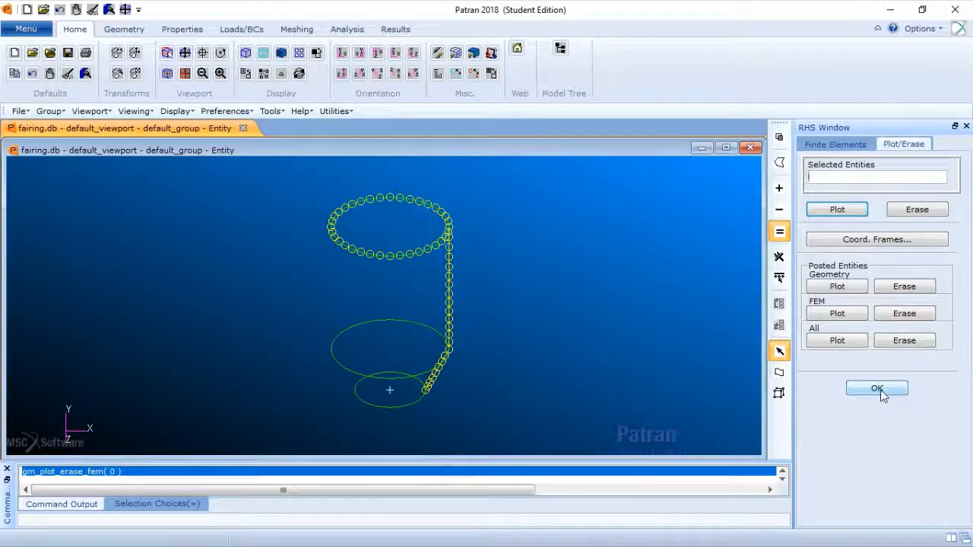
pyautogui.click(879, 392)
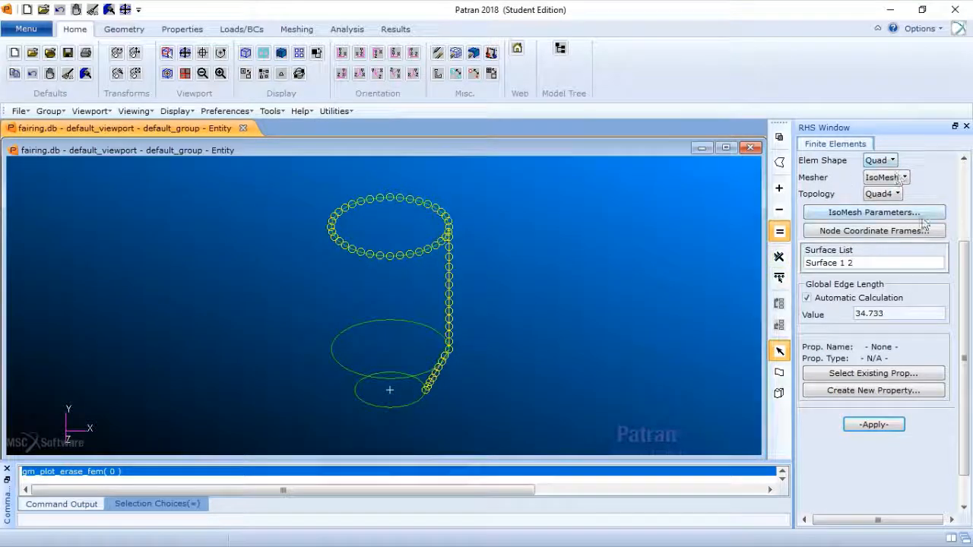
pyautogui.moveTo(963, 259); pyautogui.dragTo(970, 156)
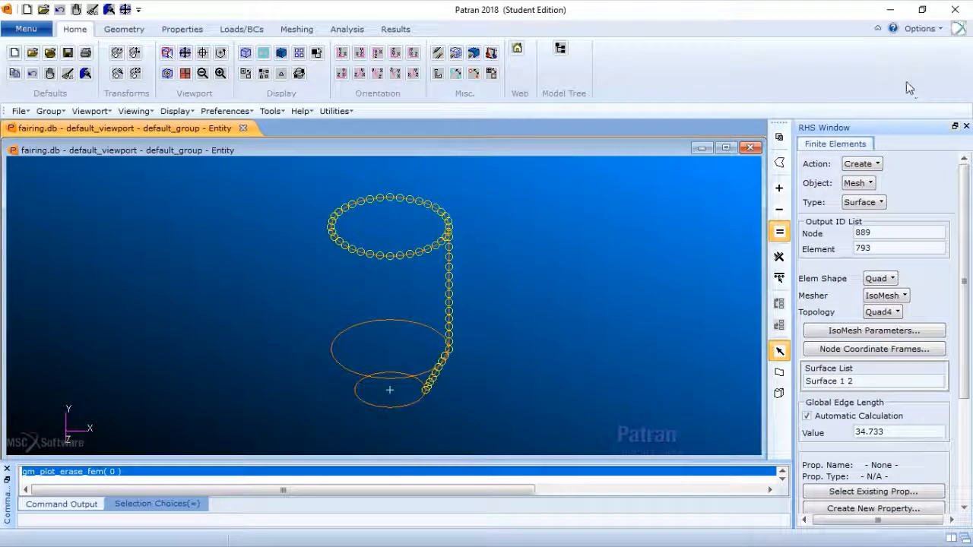
pyautogui.click(875, 204)
pyautogui.click(886, 220)
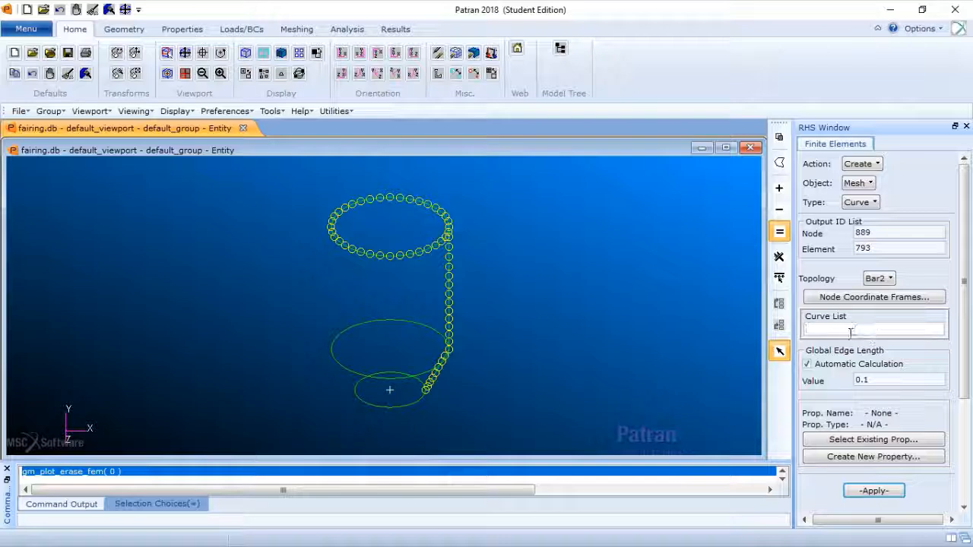
pyautogui.click(397, 405)
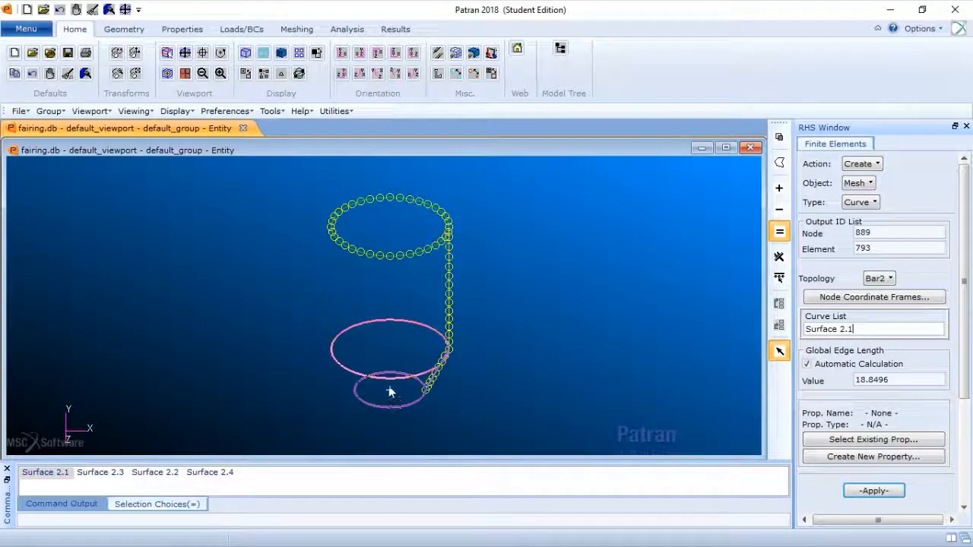
pyautogui.click(387, 374)
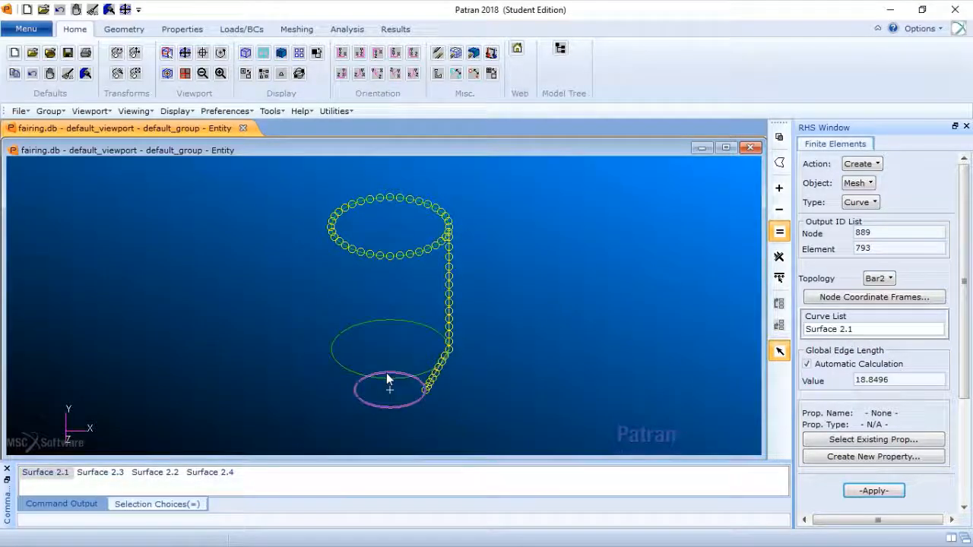
pyautogui.click(343, 369)
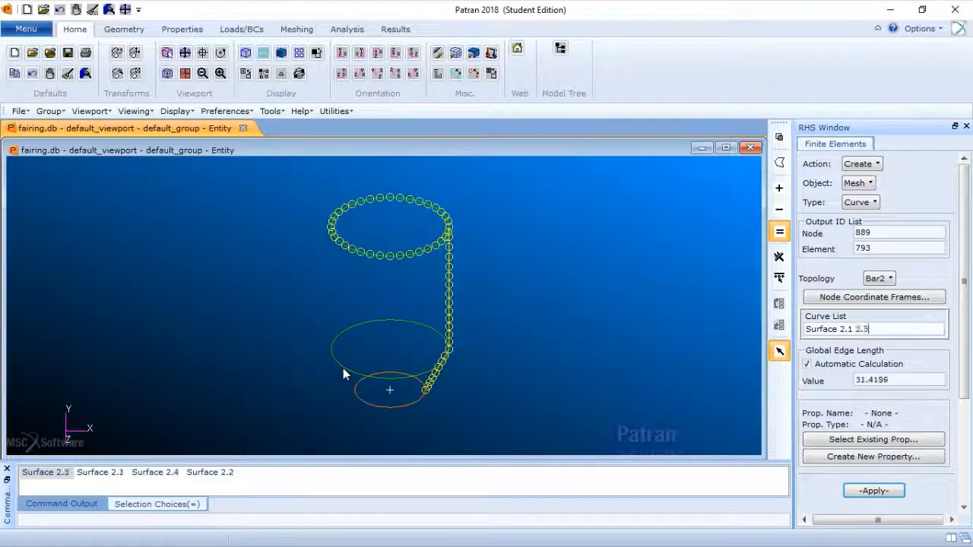
pyautogui.click(373, 257)
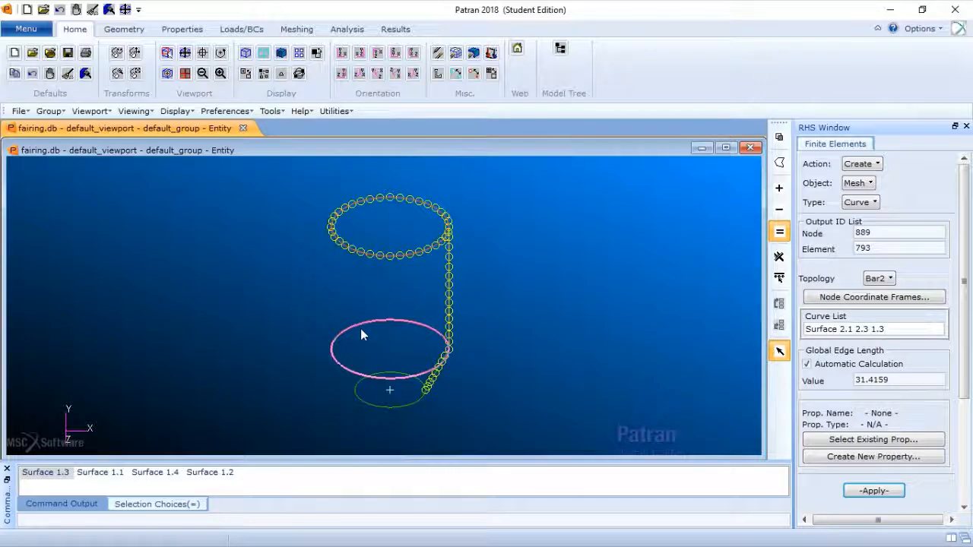
pyautogui.click(880, 491)
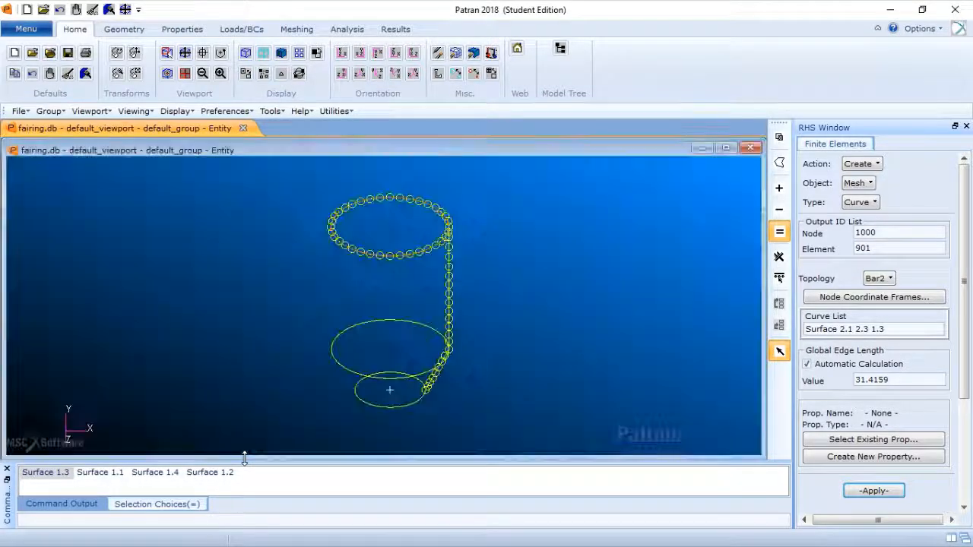
# Examine the command output for the nodes and elements created on each curve by the Bar2 mesh.
pyautogui.moveTo(244, 458); pyautogui.dragTo(246, 453)
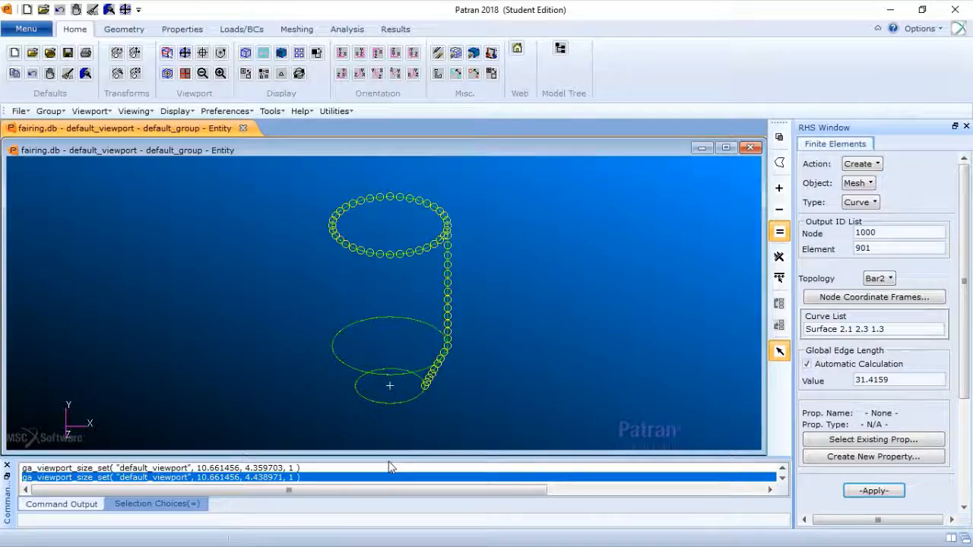
pyautogui.moveTo(389, 458); pyautogui.dragTo(387, 355)
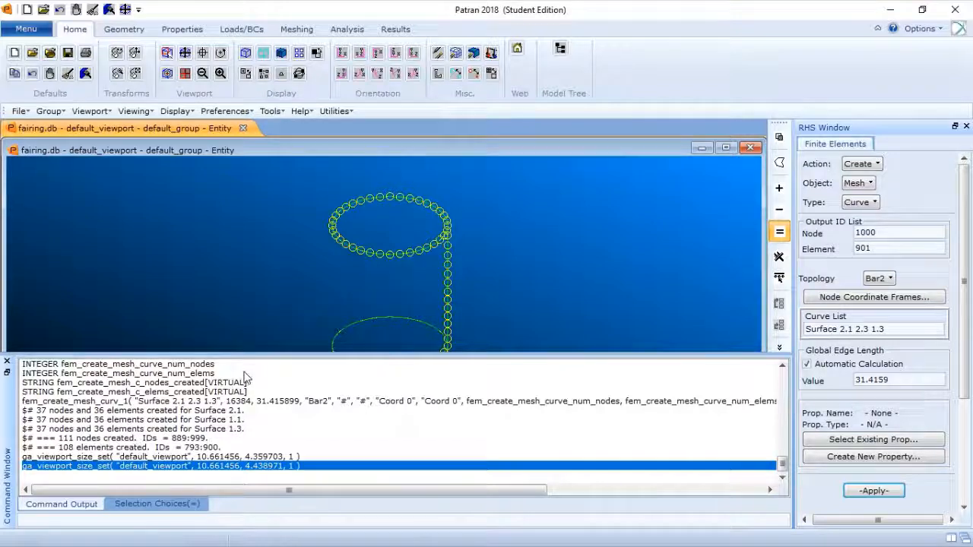
pyautogui.moveTo(273, 353); pyautogui.dragTo(281, 453)
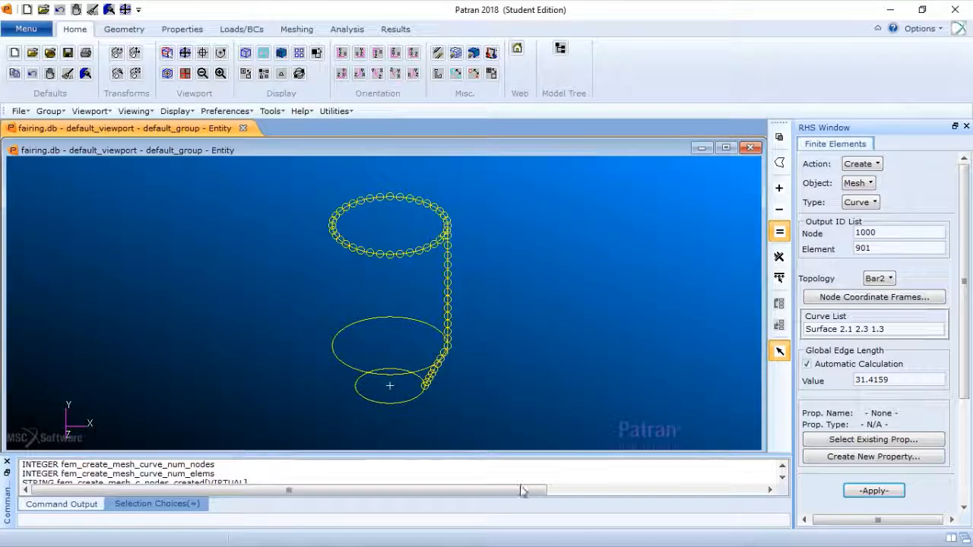
pyautogui.click(782, 477)
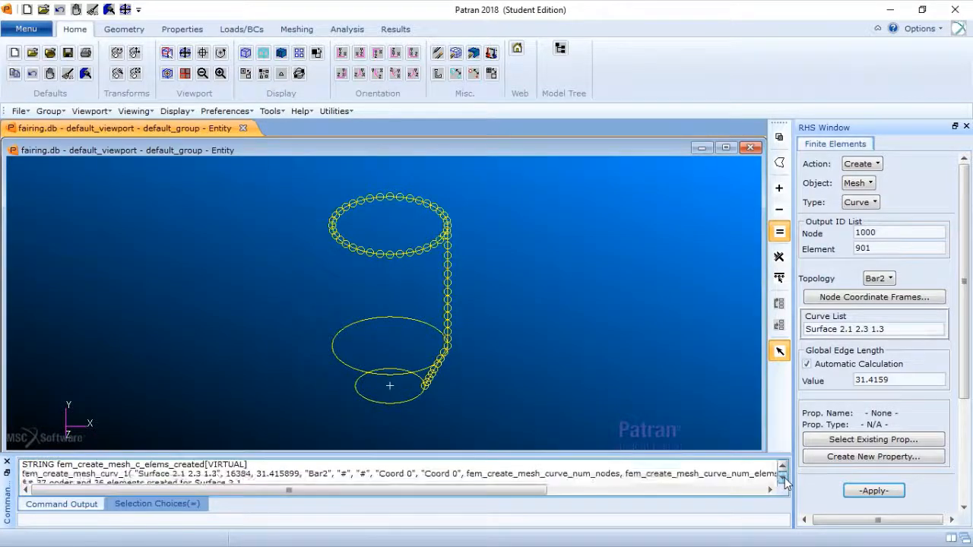
pyautogui.click(783, 478)
pyautogui.click(784, 478)
pyautogui.click(783, 478)
pyautogui.click(784, 478)
pyautogui.click(784, 478)
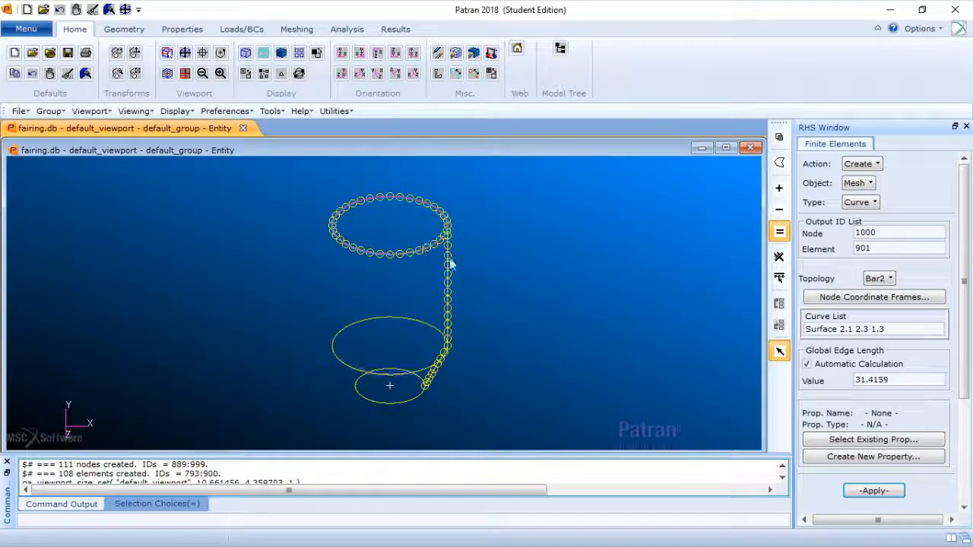
# Verify the element boundaries of the mesh with the Free Edges display type.
pyautogui.click(859, 164)
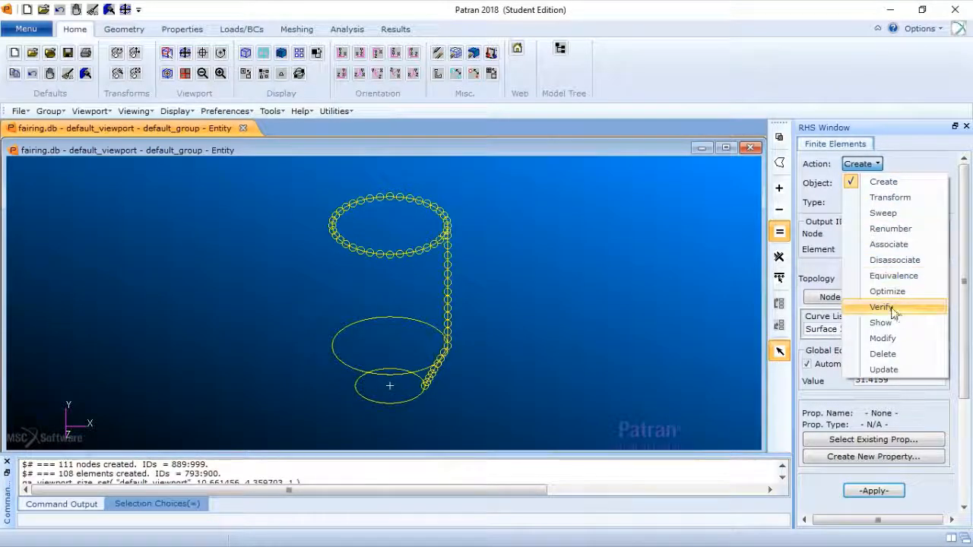
pyautogui.click(909, 177)
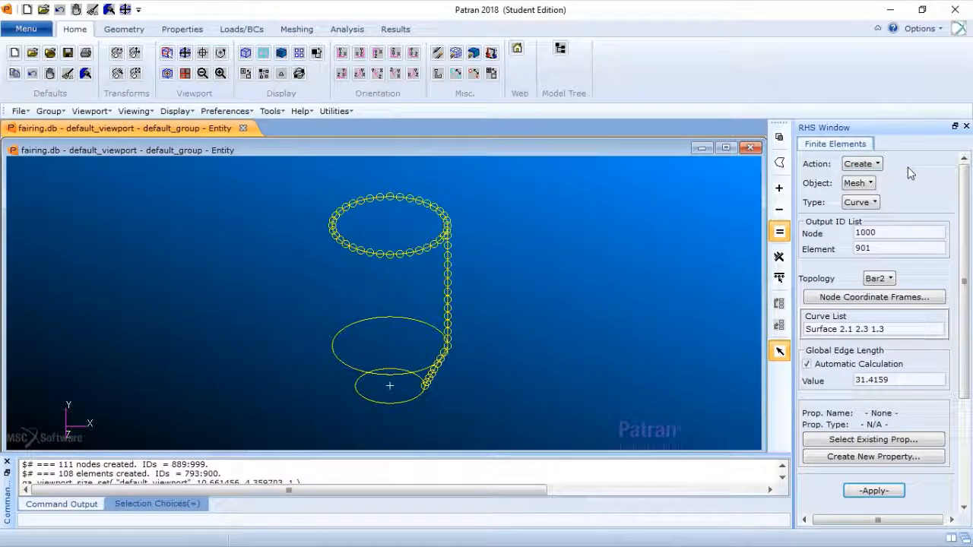
pyautogui.click(863, 165)
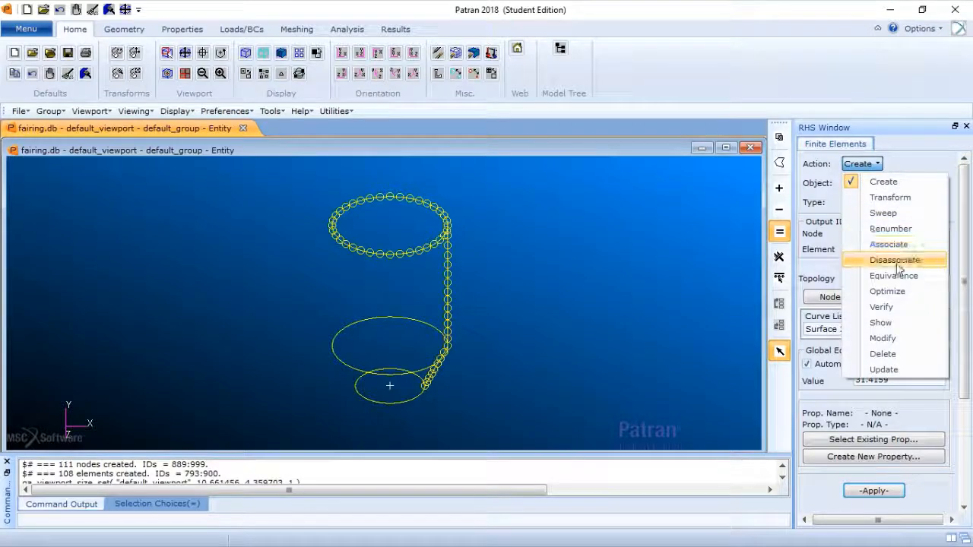
pyautogui.click(886, 306)
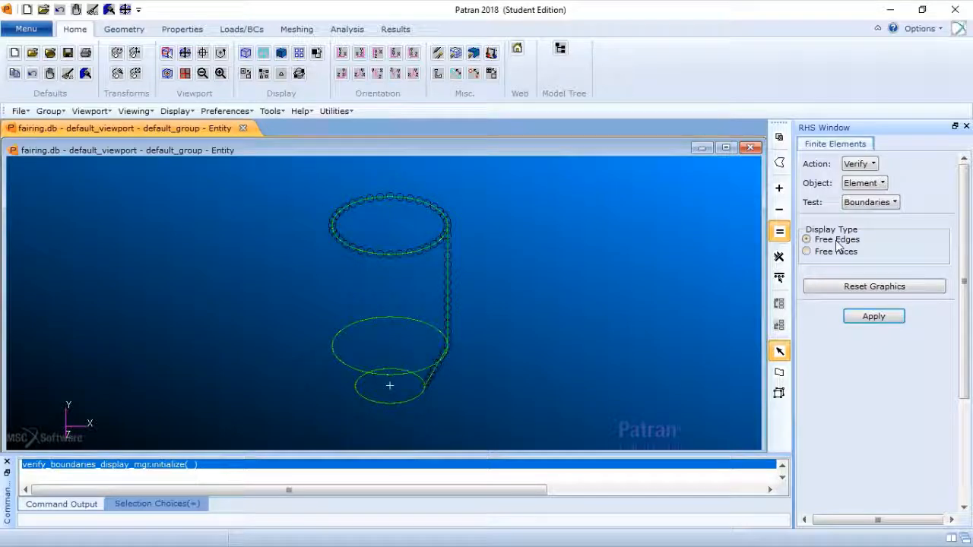
pyautogui.click(882, 320)
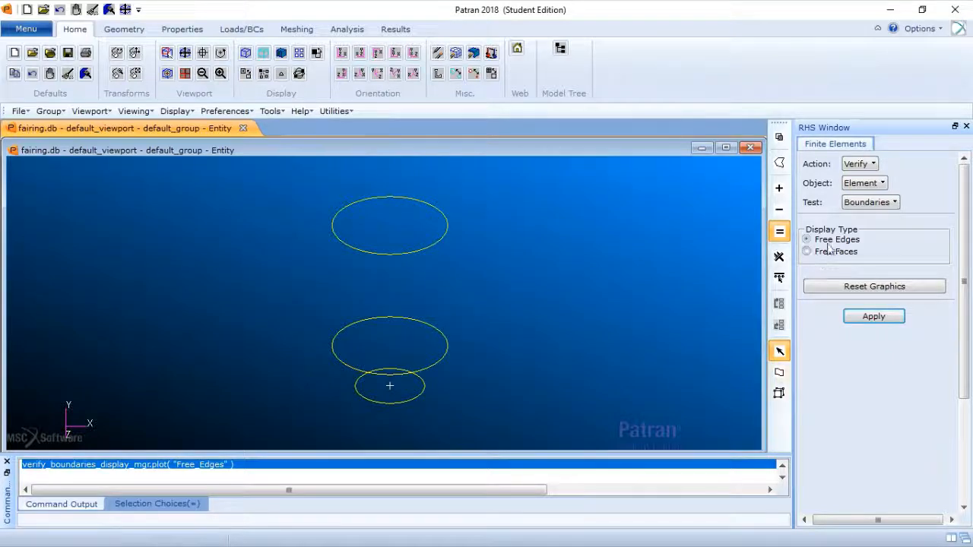
# Equivalence all nodes with the Tolerance Cube method, retaining the lower node ID and using a tolerance of 0.005.
pyautogui.click(859, 164)
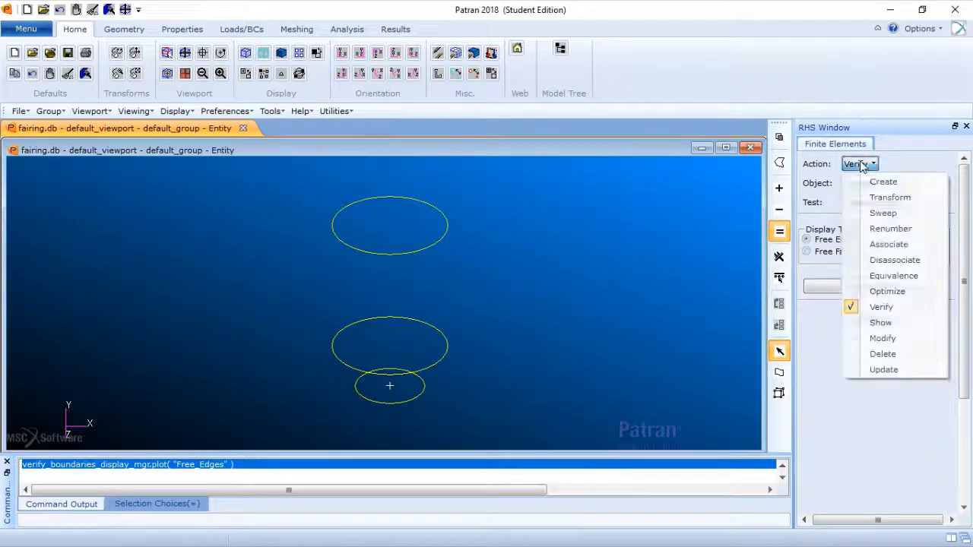
pyautogui.click(894, 277)
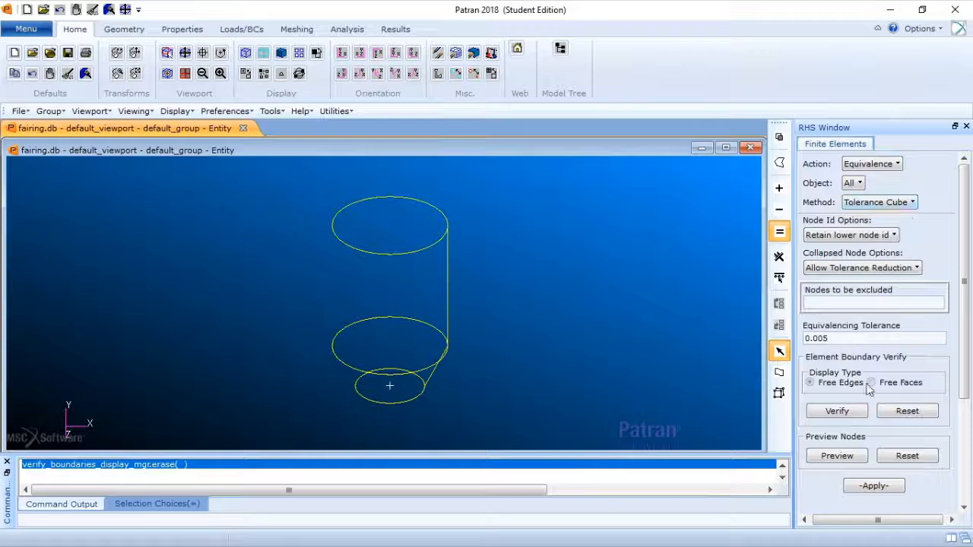
pyautogui.click(882, 486)
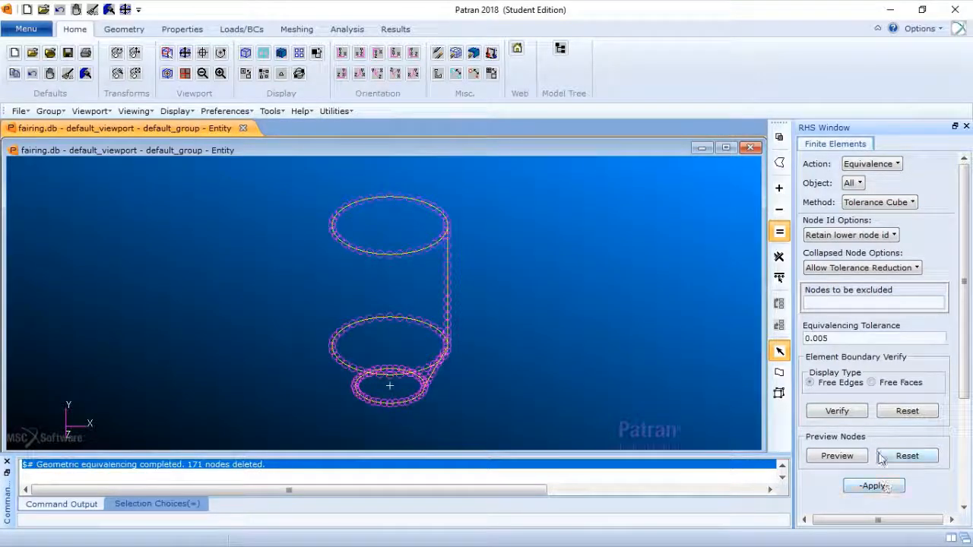
# Recheck the element boundaries for free edges on the equivalenced mesh.
pyautogui.click(870, 166)
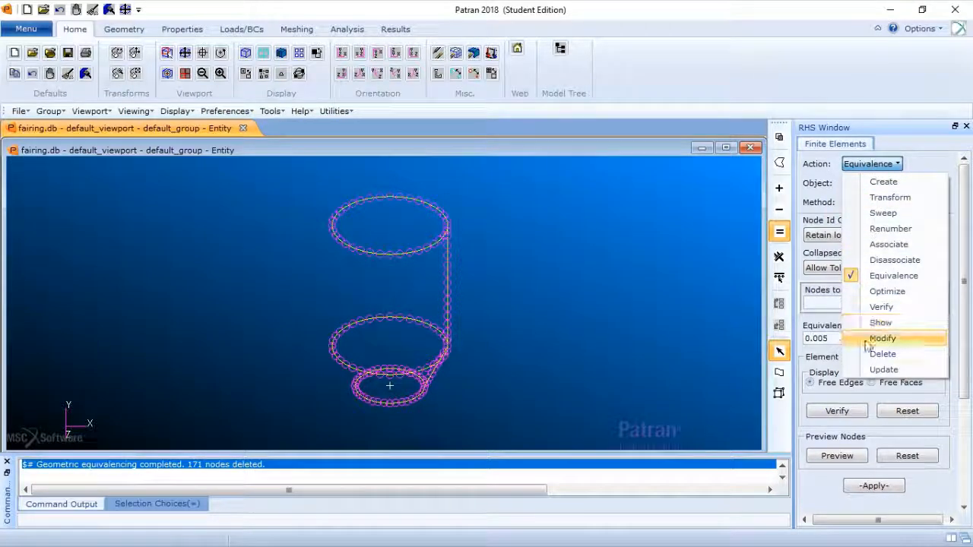
pyautogui.click(887, 307)
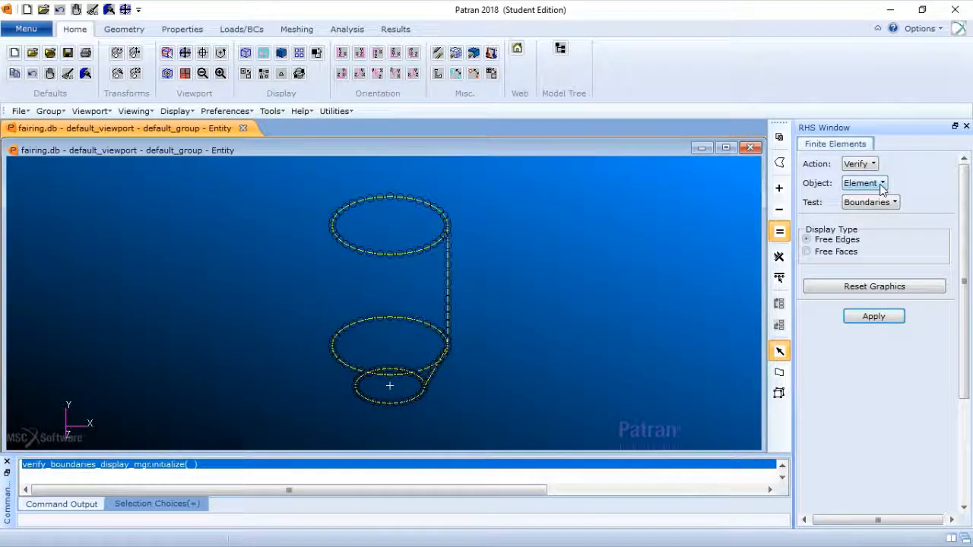
pyautogui.click(878, 320)
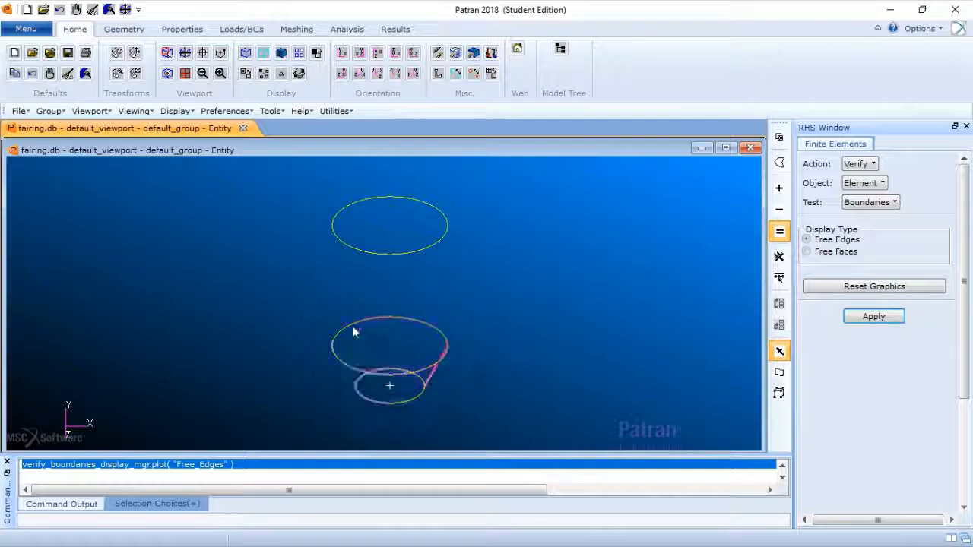
pyautogui.click(384, 375)
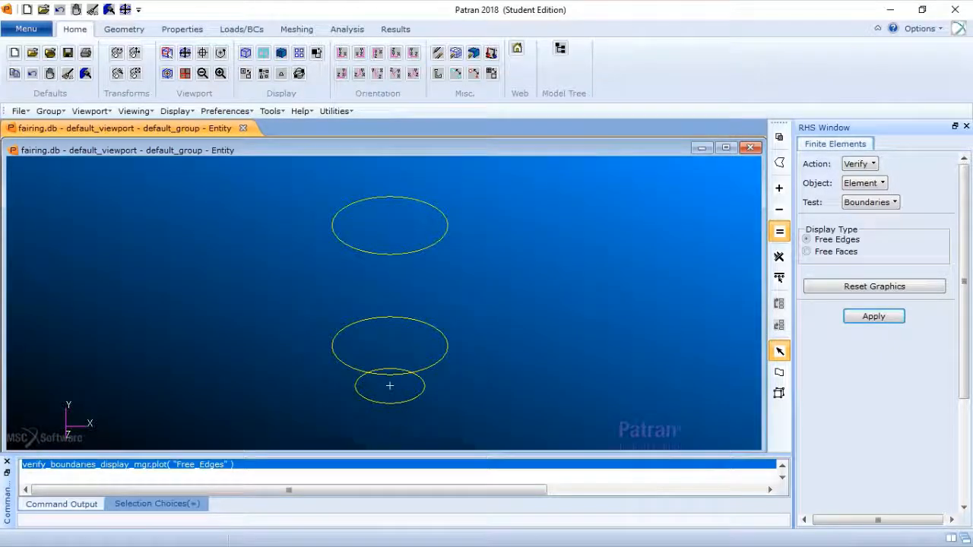
# Plot the posted FEM entities and all other posted entities in the viewport, and close the Plot/Erase form.
pyautogui.rightClick(564, 311)
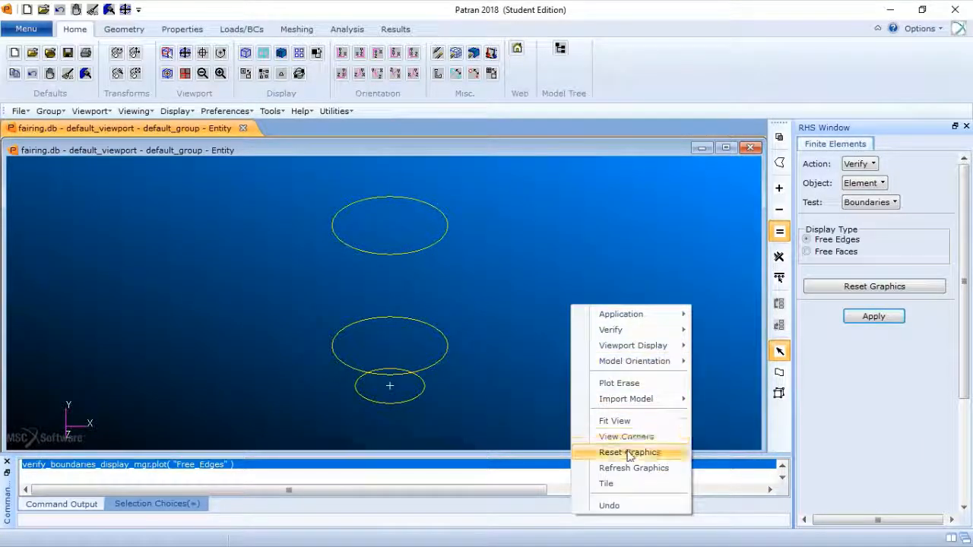
pyautogui.click(607, 384)
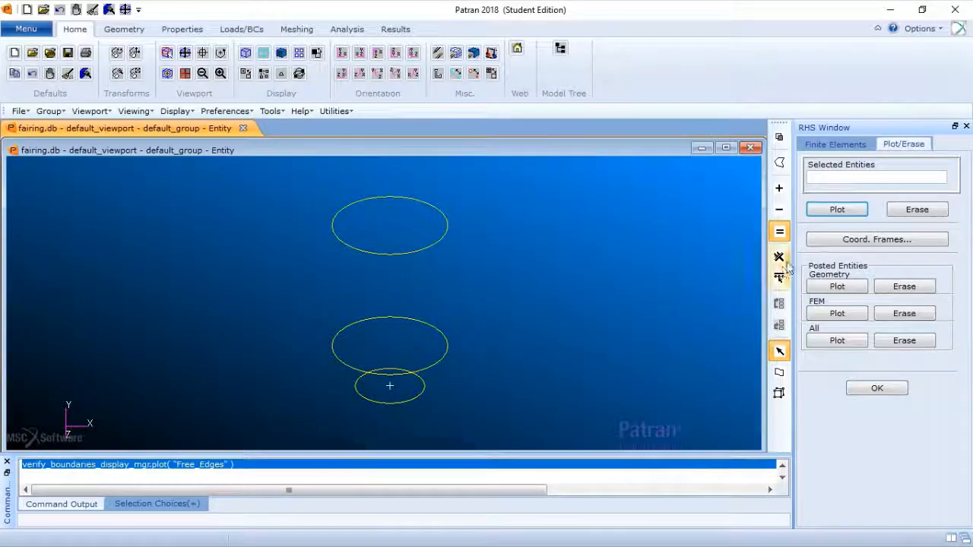
pyautogui.click(851, 315)
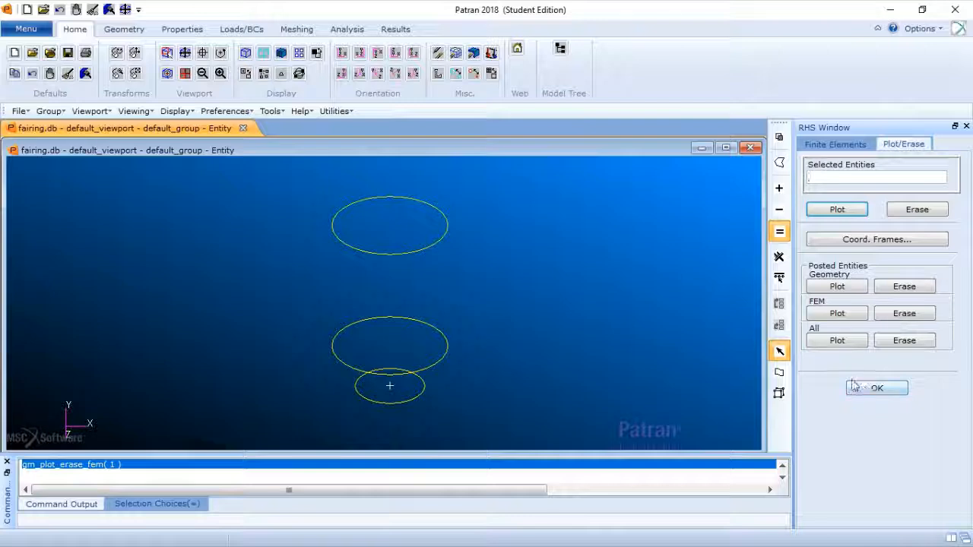
pyautogui.click(837, 315)
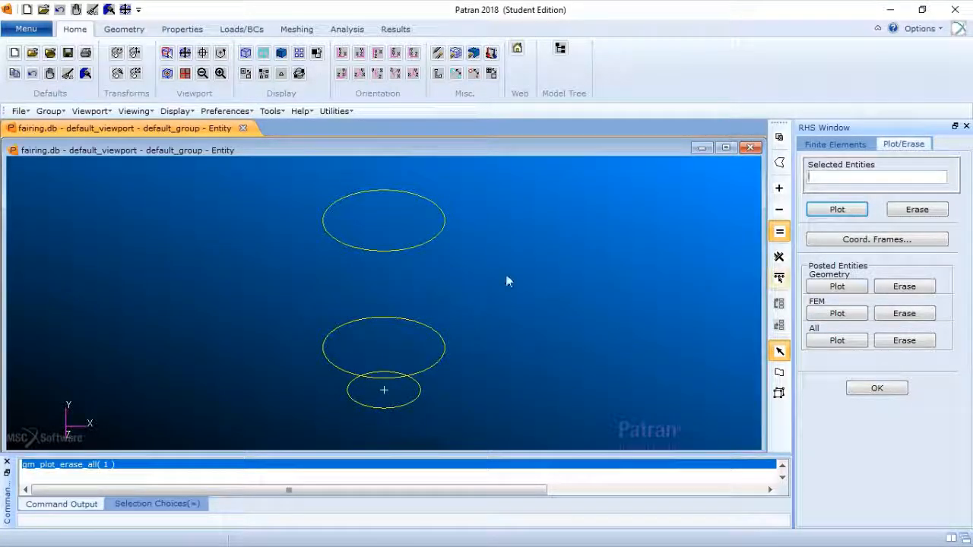
pyautogui.click(835, 342)
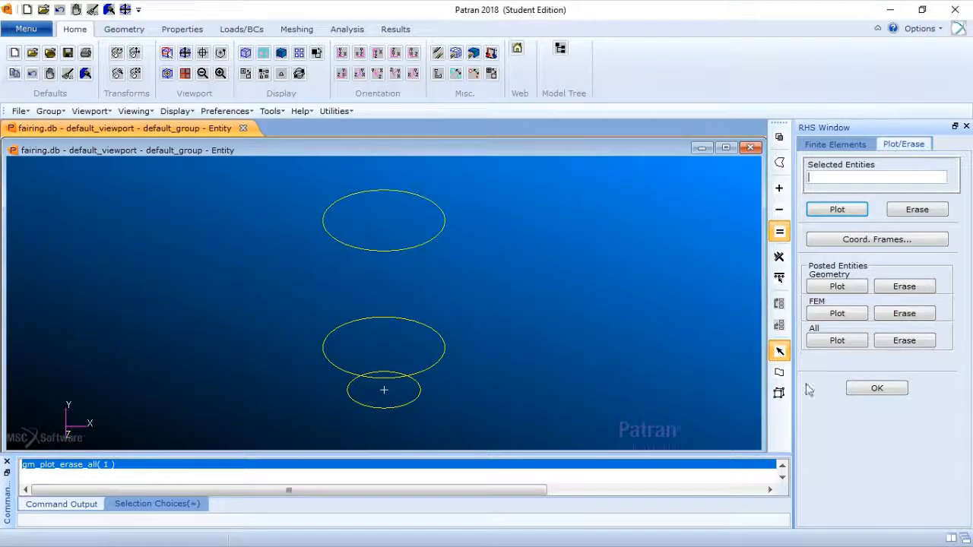
pyautogui.click(878, 389)
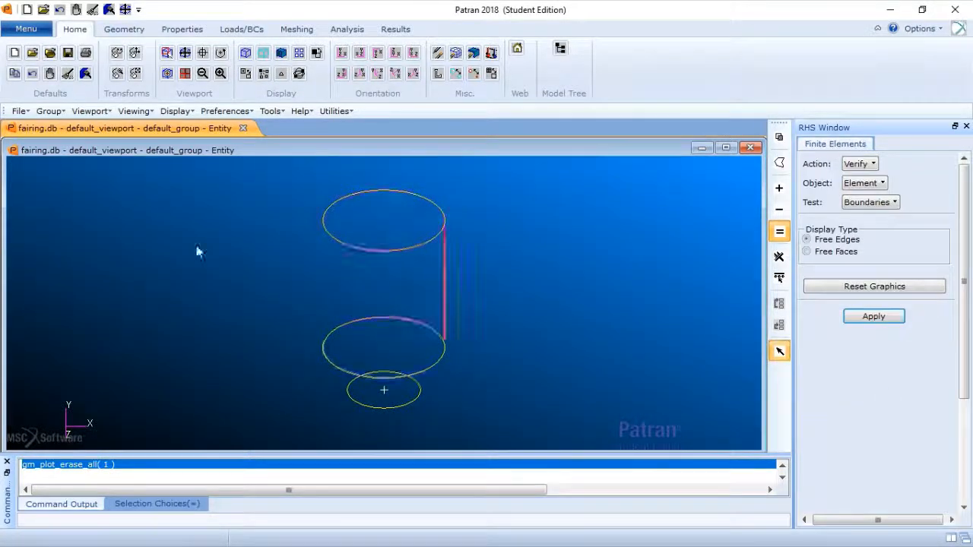
# Create a current group named FEM that contains all FEM entities, unposting all other groups.
pyautogui.click(50, 111)
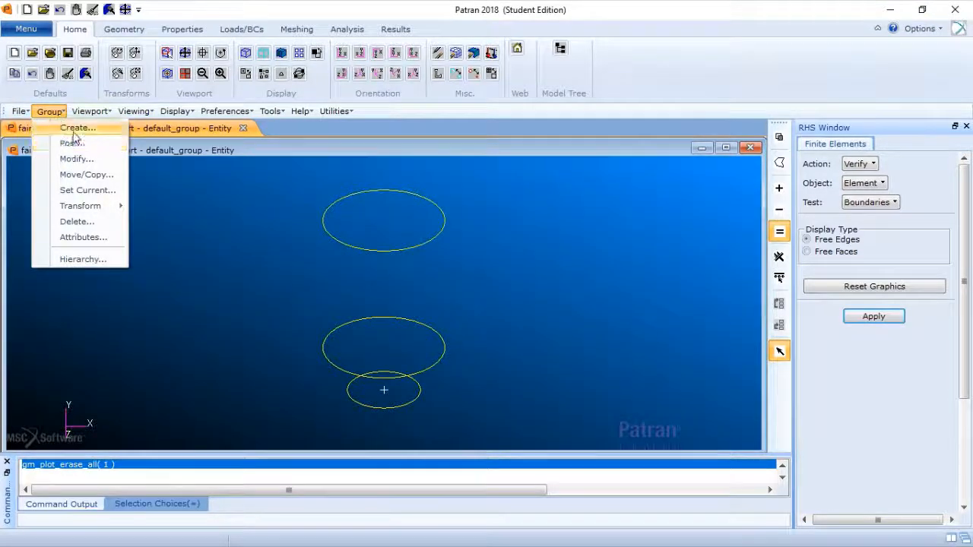
pyautogui.click(76, 127)
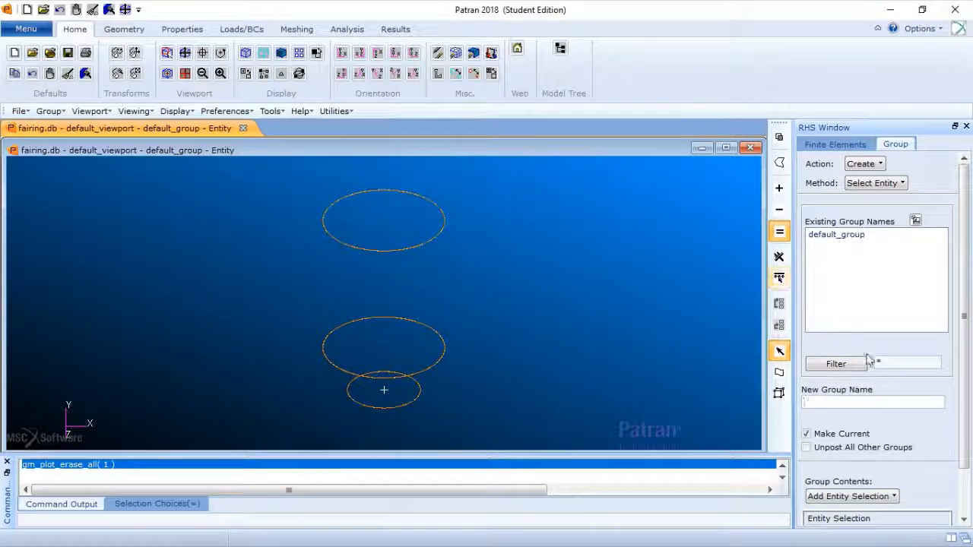
pyautogui.click(840, 403)
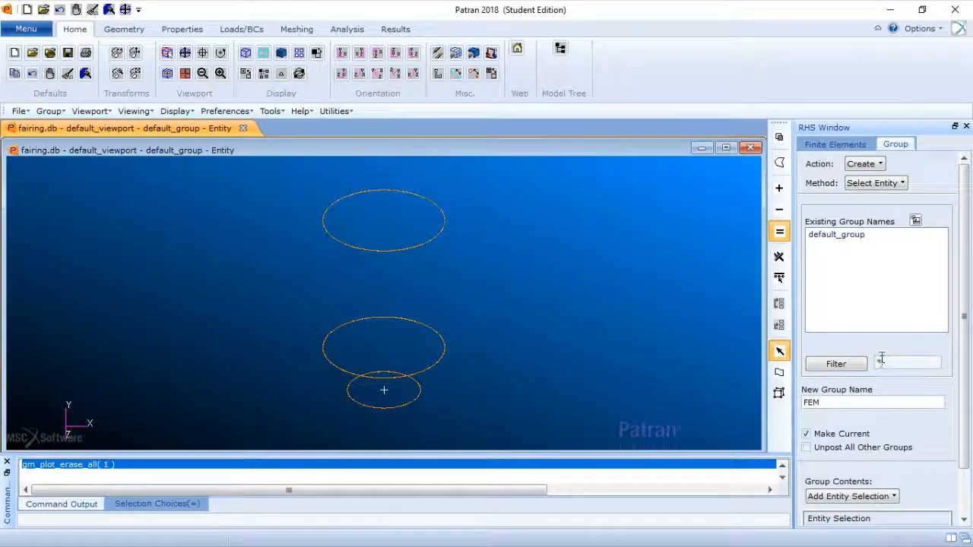
pyautogui.scroll(-1, 966, 388)
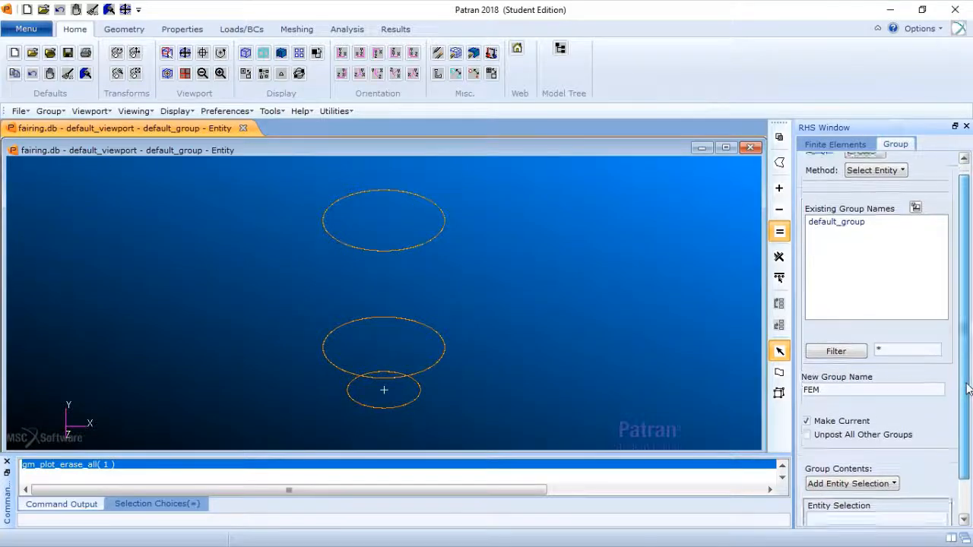
pyautogui.scroll(-3, 967, 388)
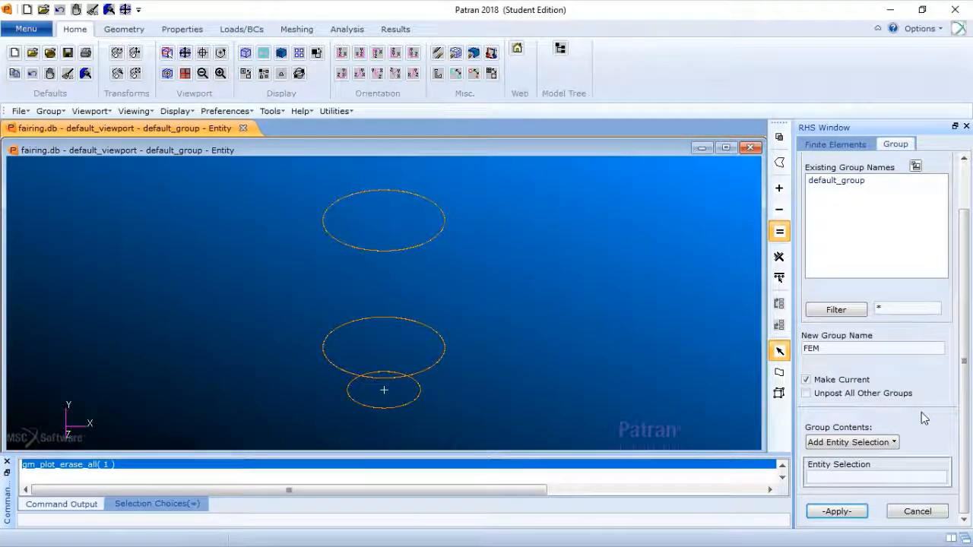
pyautogui.click(806, 394)
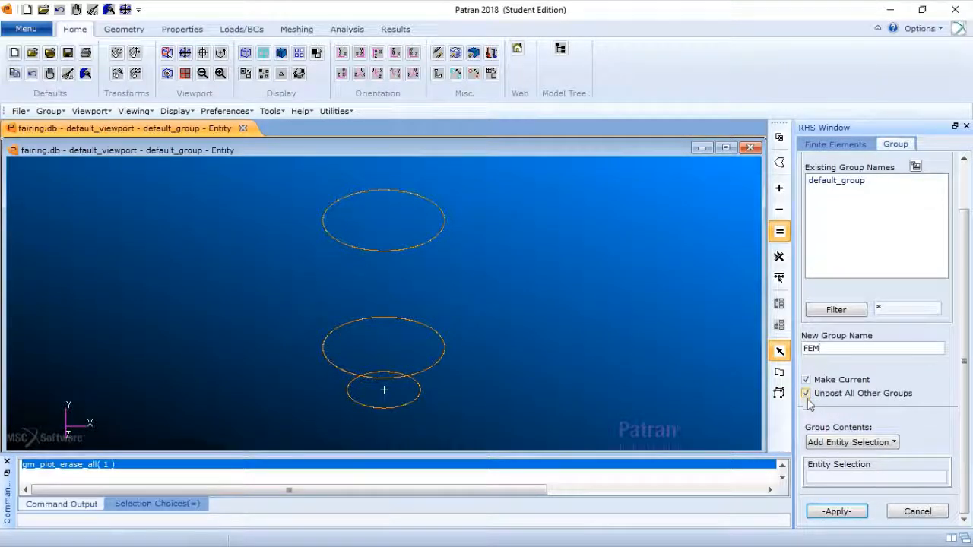
pyautogui.click(872, 446)
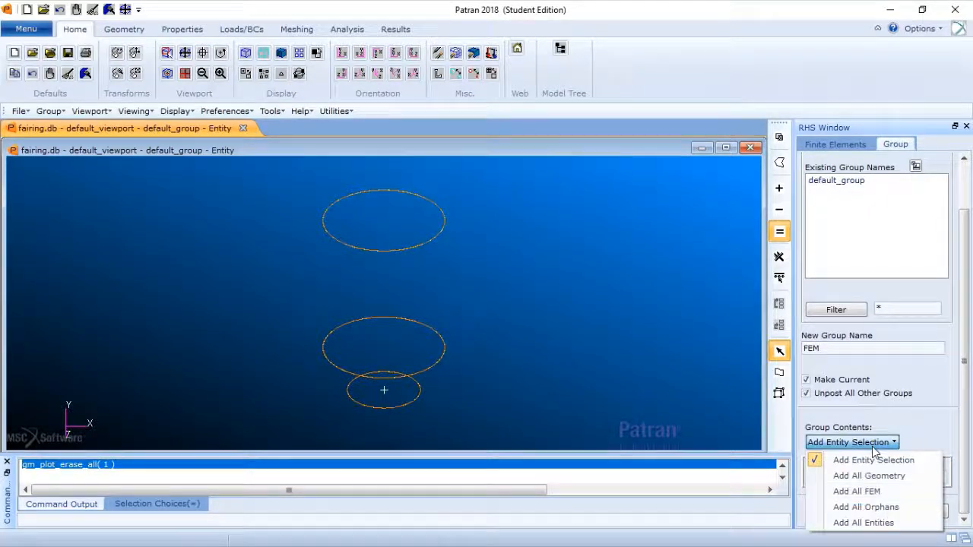
pyautogui.click(867, 491)
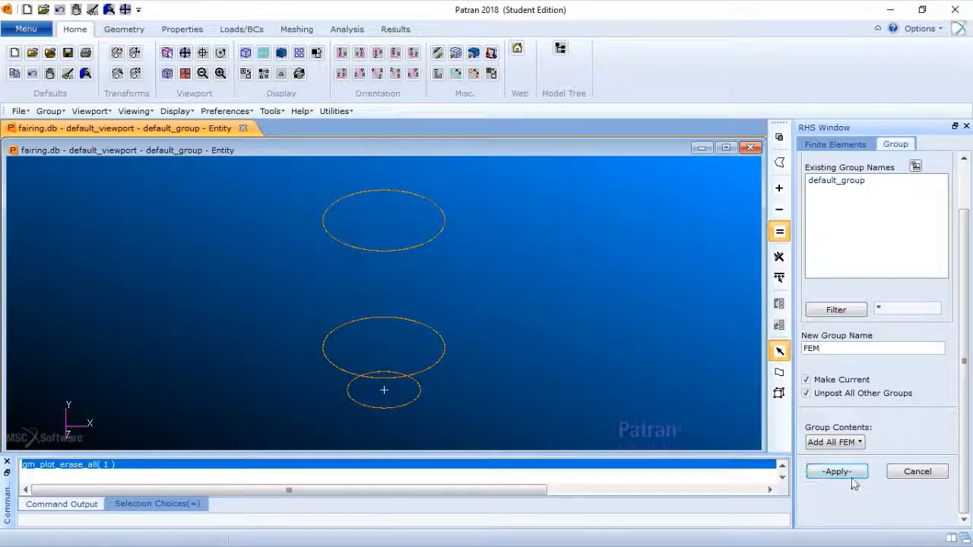
pyautogui.click(849, 473)
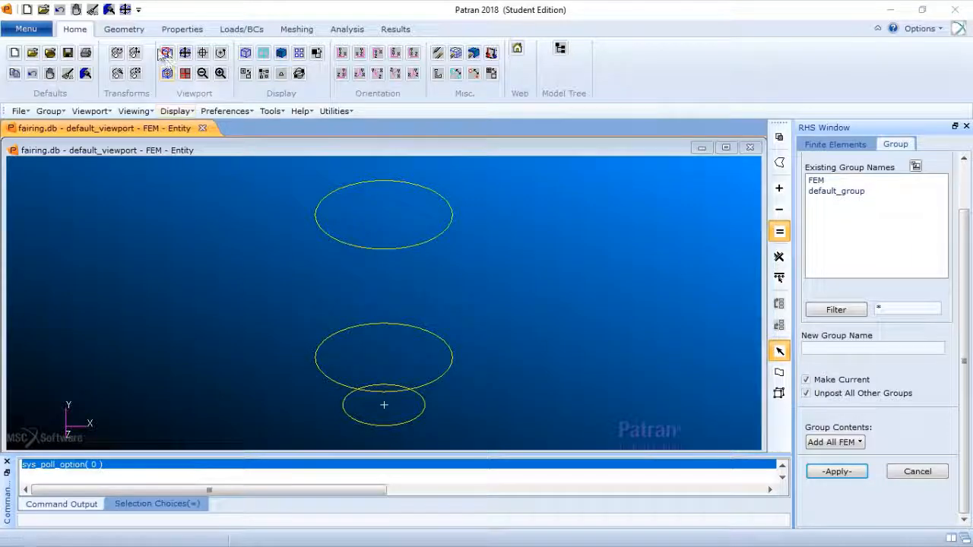
# Start a manually defined isotropic material and name it alum_1.
pyautogui.click(197, 32)
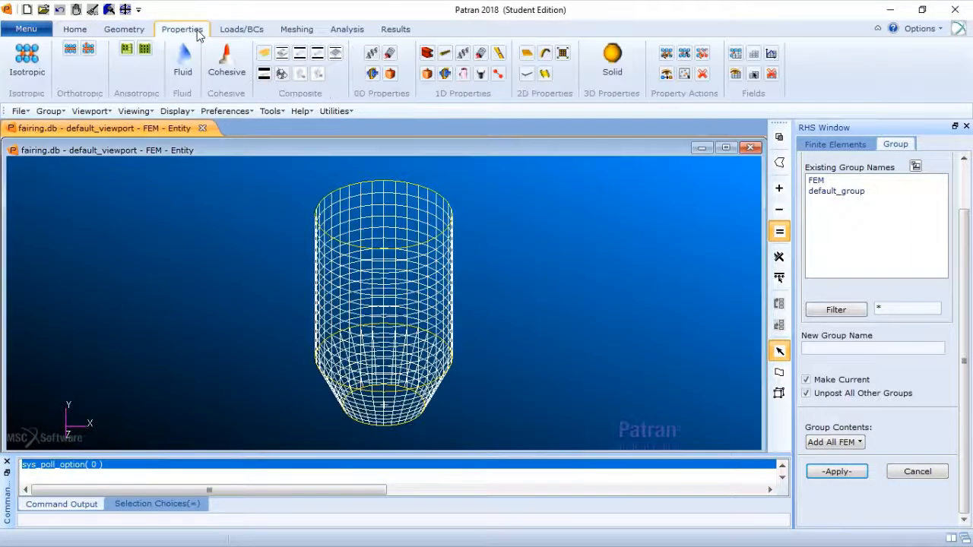
pyautogui.click(28, 61)
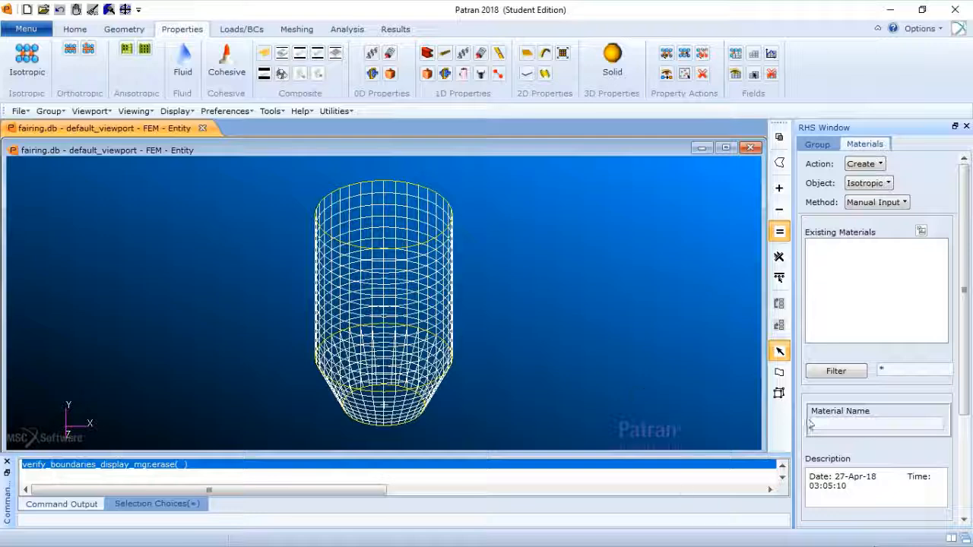
pyautogui.click(848, 420)
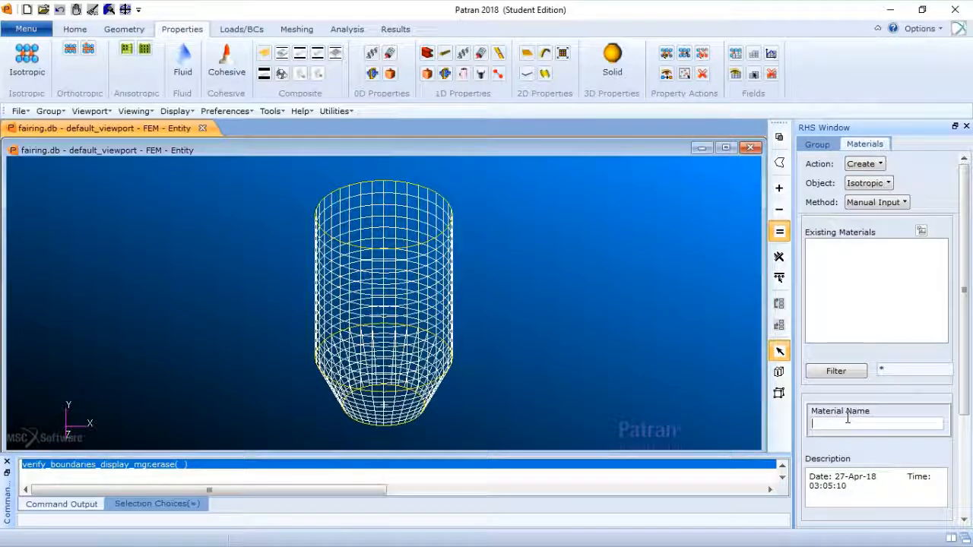
pyautogui.write('AlU')
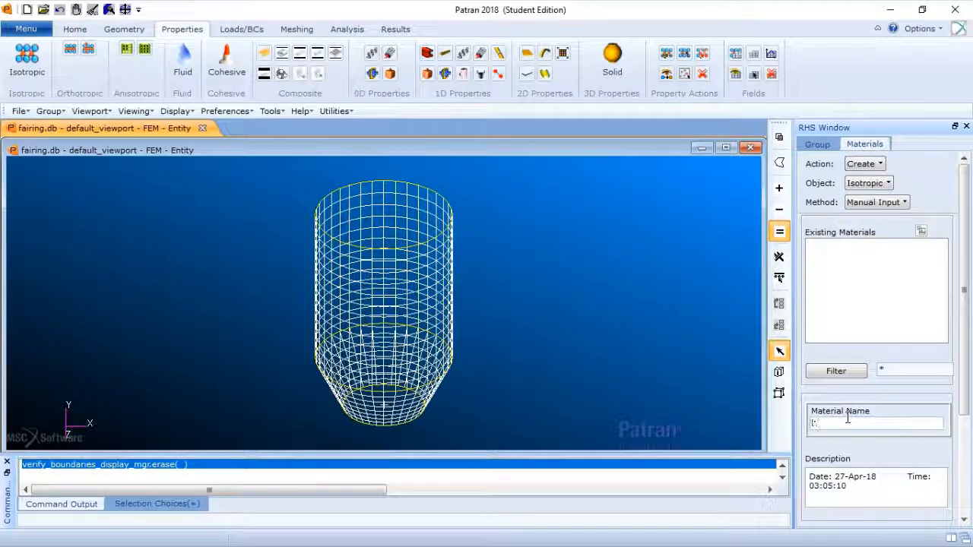
pyautogui.write('alum')
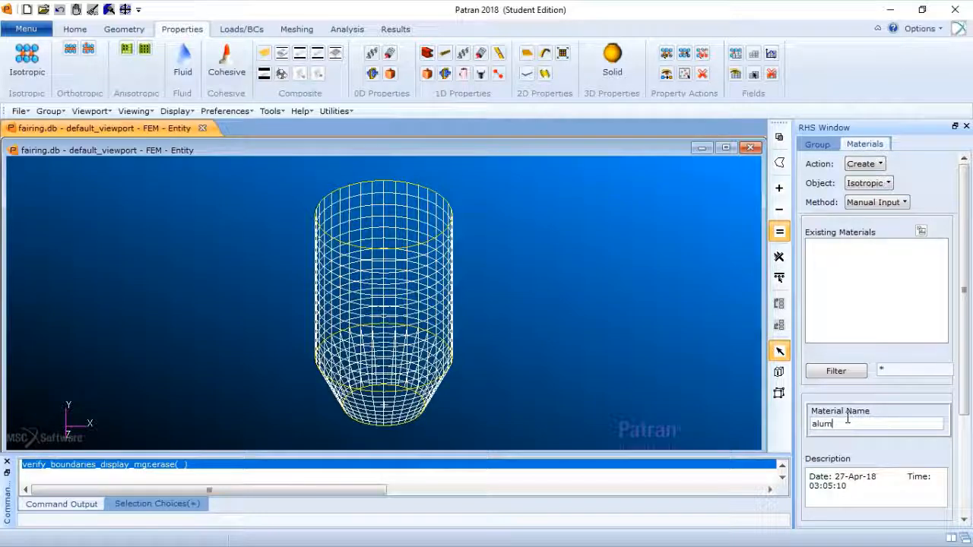
pyautogui.write('_')
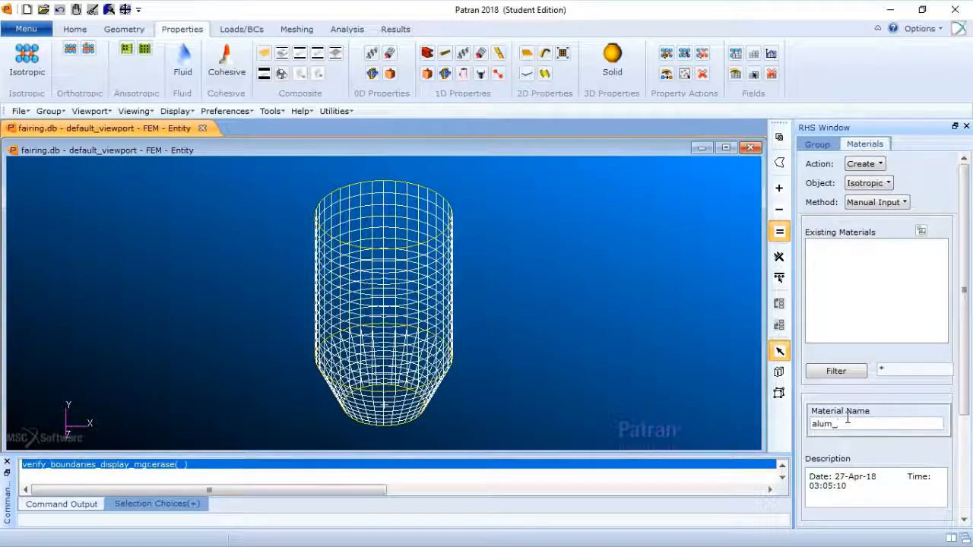
pyautogui.write('t')
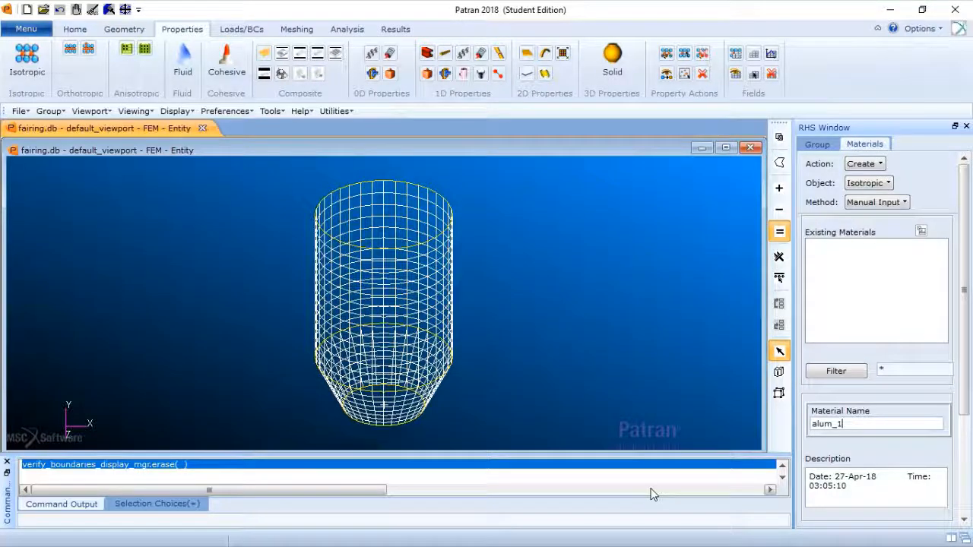
pyautogui.scroll(-5, 912, 387)
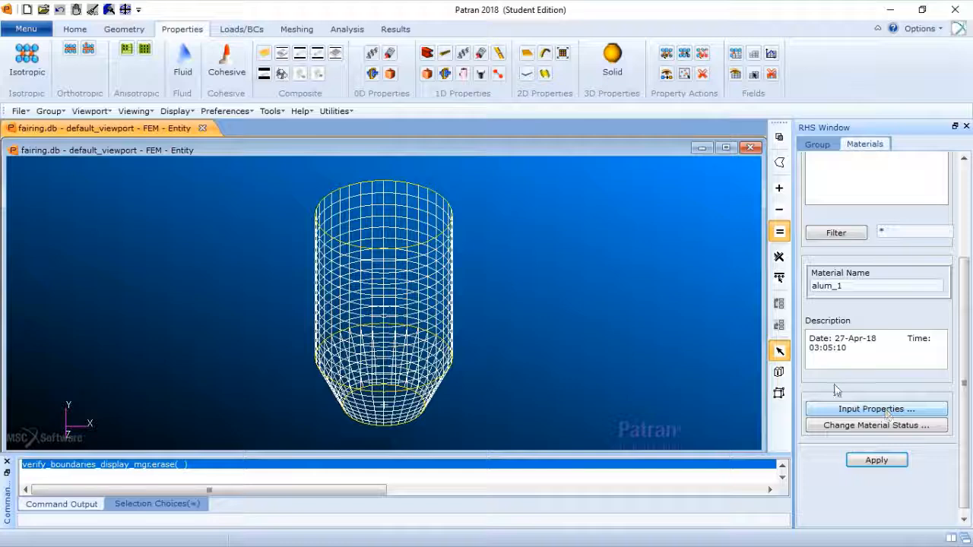
# Create alum_1 as linear elastic with elastic modulus 1.05e7, Poisson ratio 0.33 and density 2.6e-4.
pyautogui.click(882, 411)
pyautogui.click(631, 130)
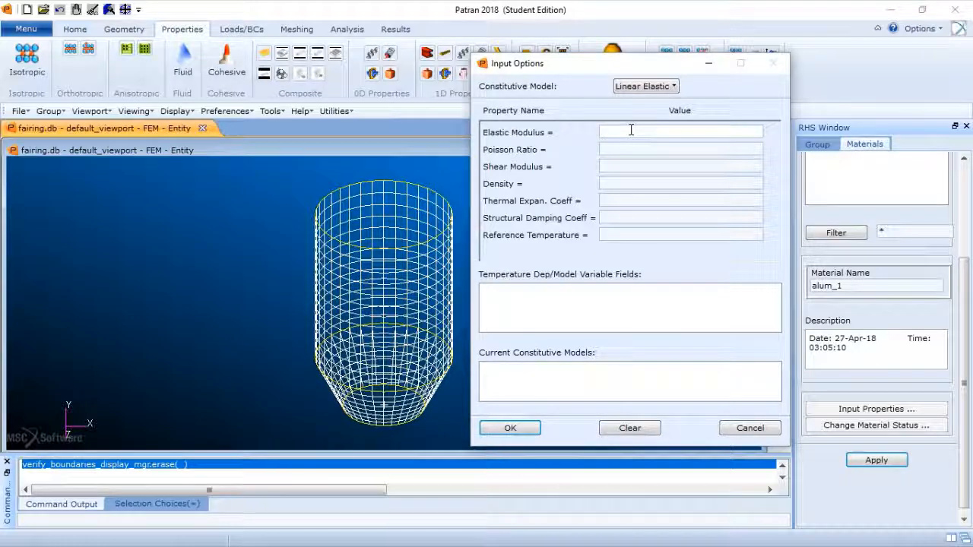
pyautogui.write('1.0')
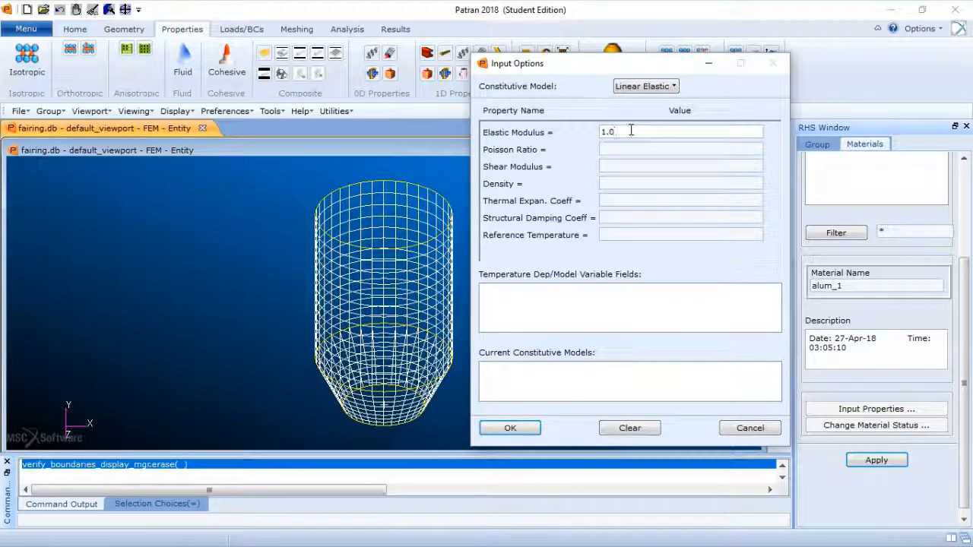
pyautogui.write('5e7')
pyautogui.click(640, 163)
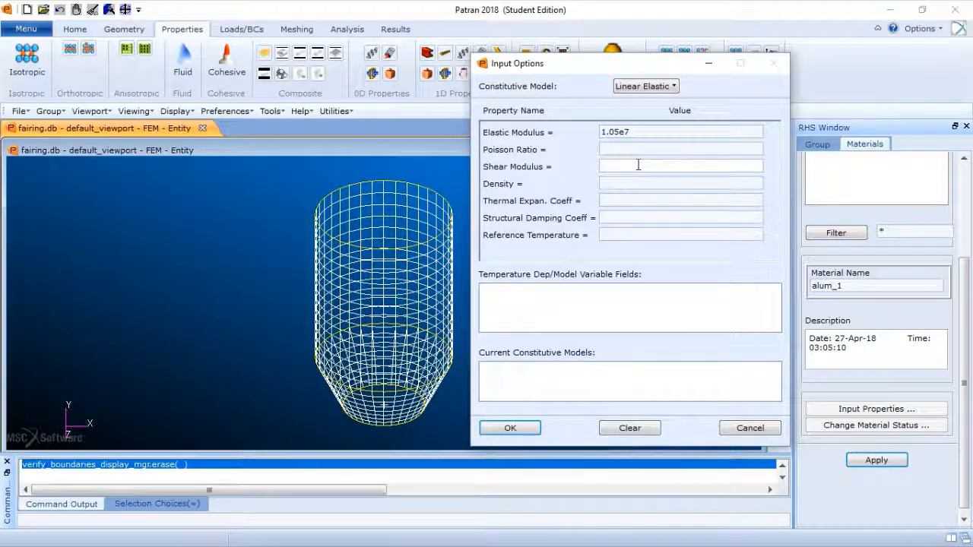
pyautogui.click(629, 149)
pyautogui.write('0.3')
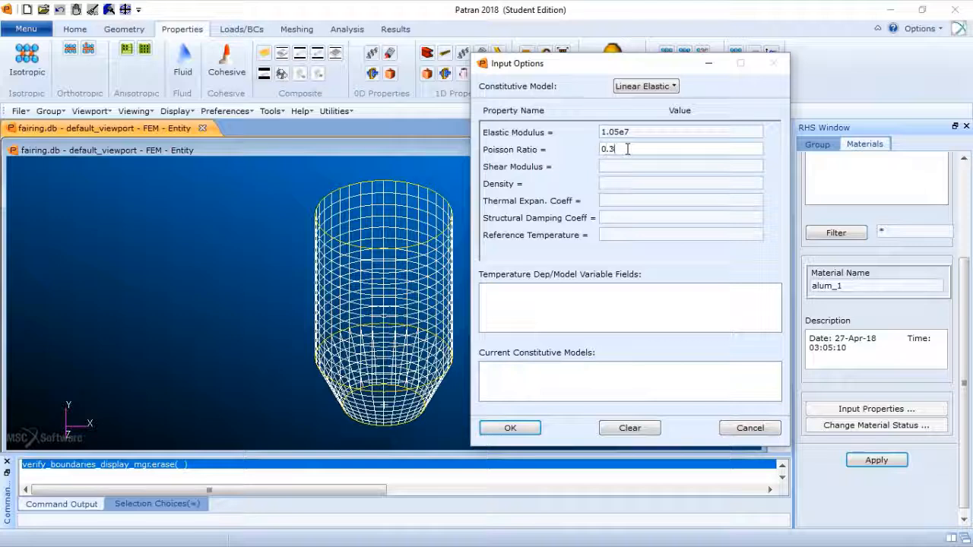
pyautogui.write('3')
pyautogui.click(610, 187)
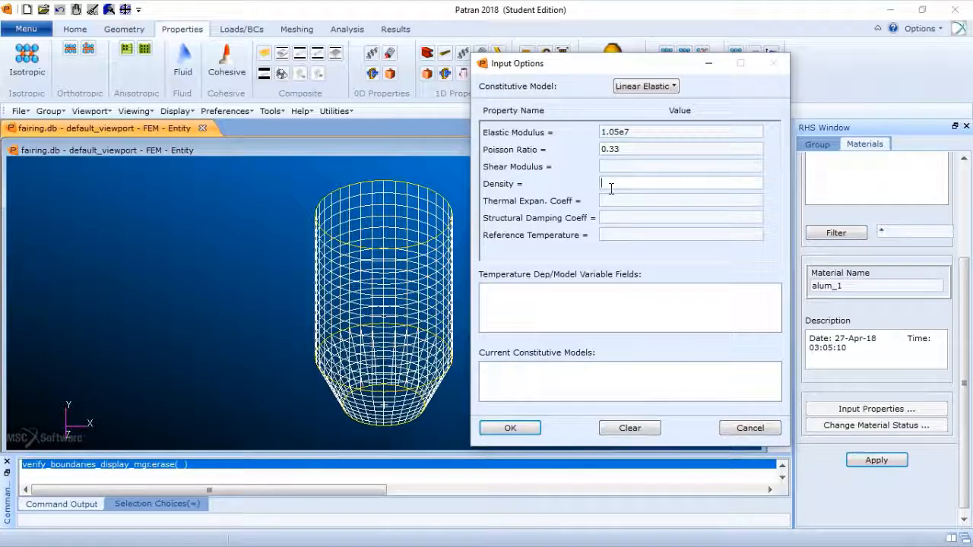
pyautogui.write('2.6e-4')
pyautogui.click(517, 428)
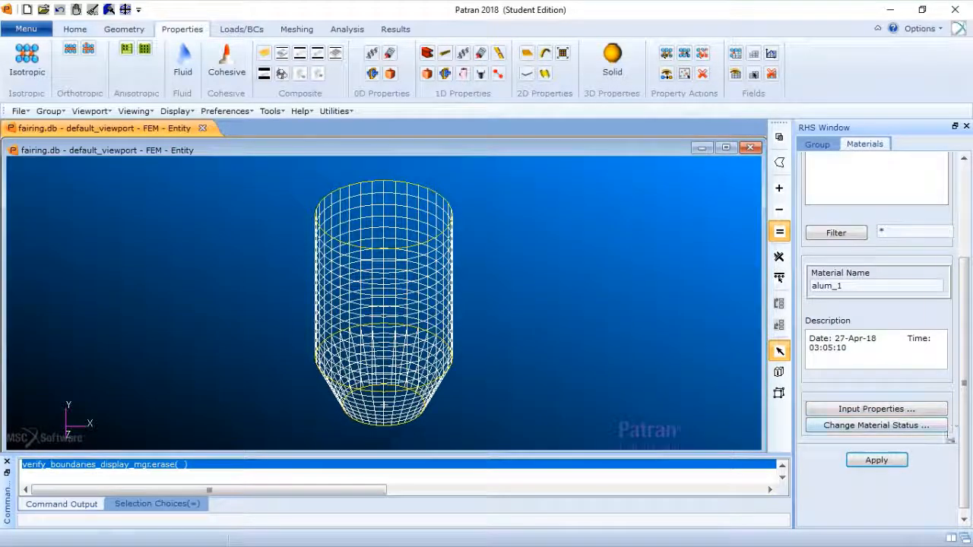
pyautogui.click(888, 463)
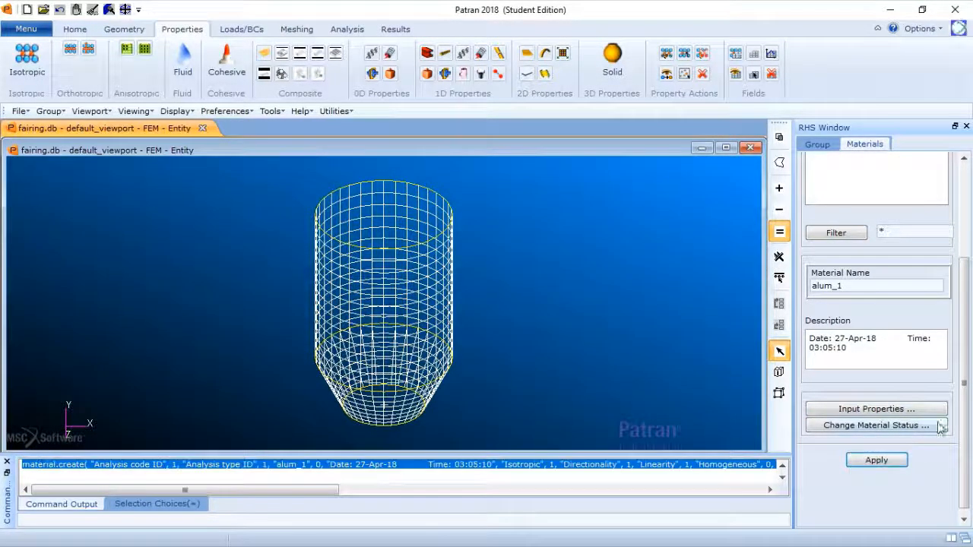
# Change the material name to alum_2 to define a second isotropic material.
pyautogui.moveTo(963, 403); pyautogui.dragTo(961, 304)
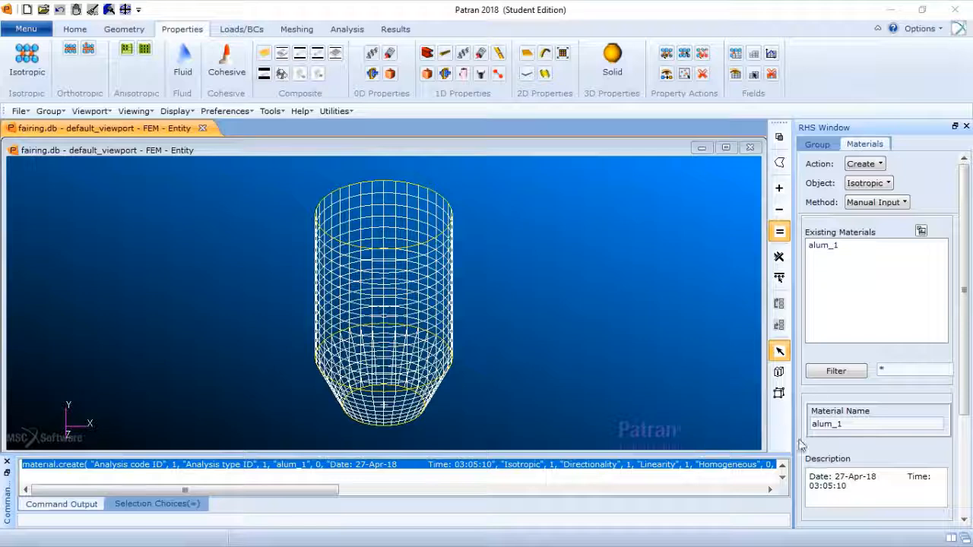
pyautogui.press('BackSpace')
pyautogui.write('2')
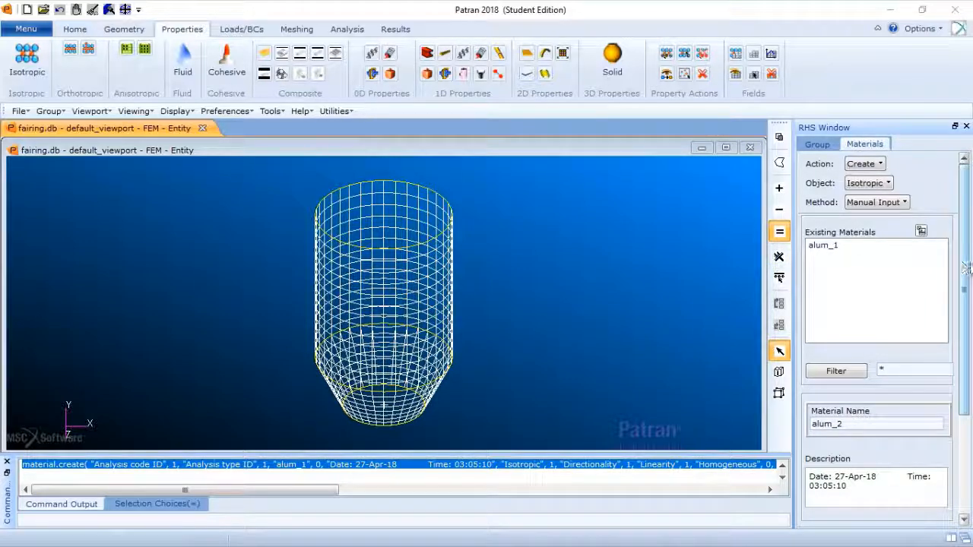
pyautogui.scroll(-2, 926, 456)
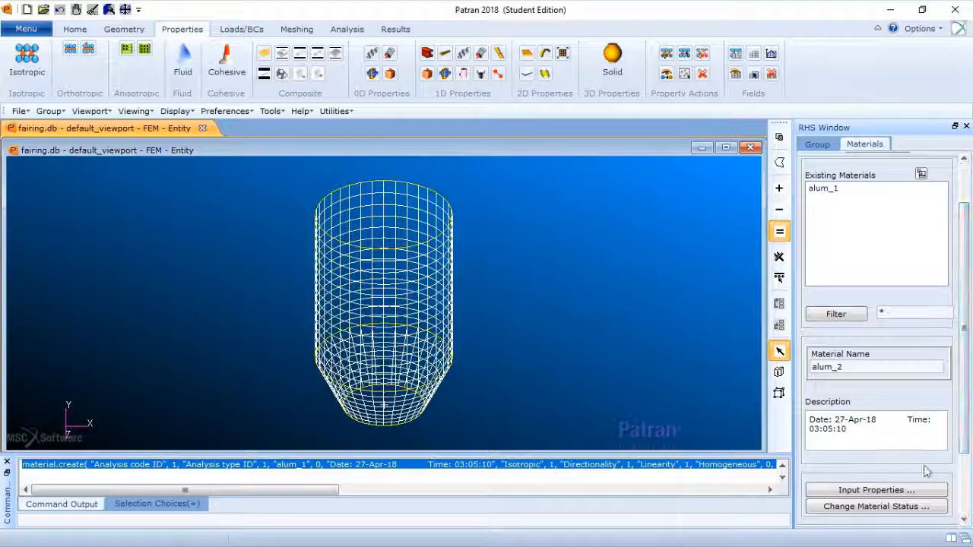
# Set alum_2's elastic modulus to 1.18e7 and density to 2.4e-4, and create the material.
pyautogui.click(905, 490)
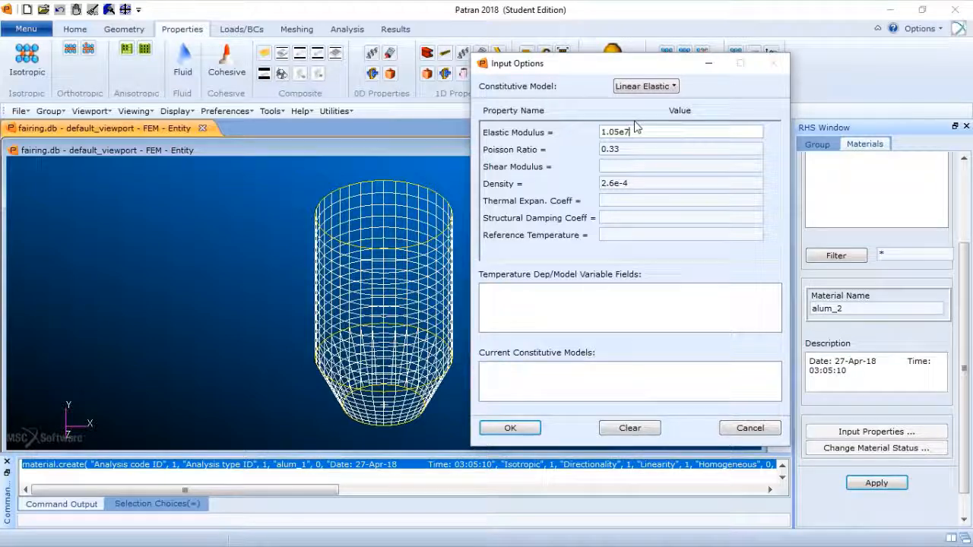
pyautogui.press('Left')
pyautogui.press('Left')
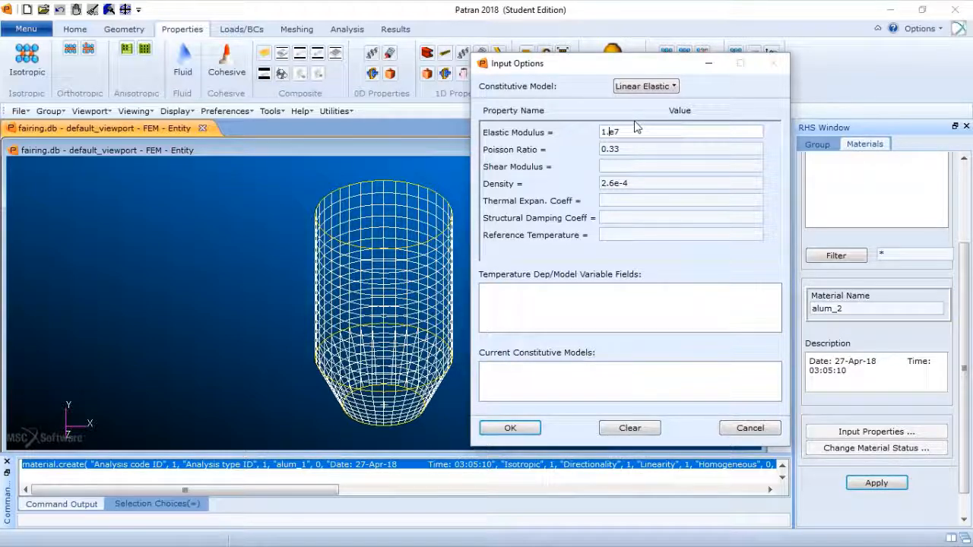
pyautogui.write('10')
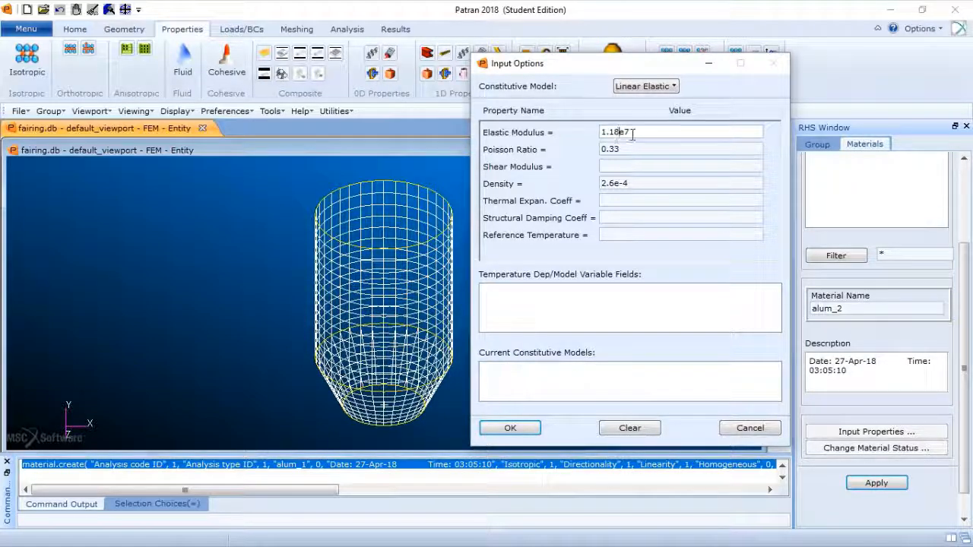
pyautogui.click(616, 181)
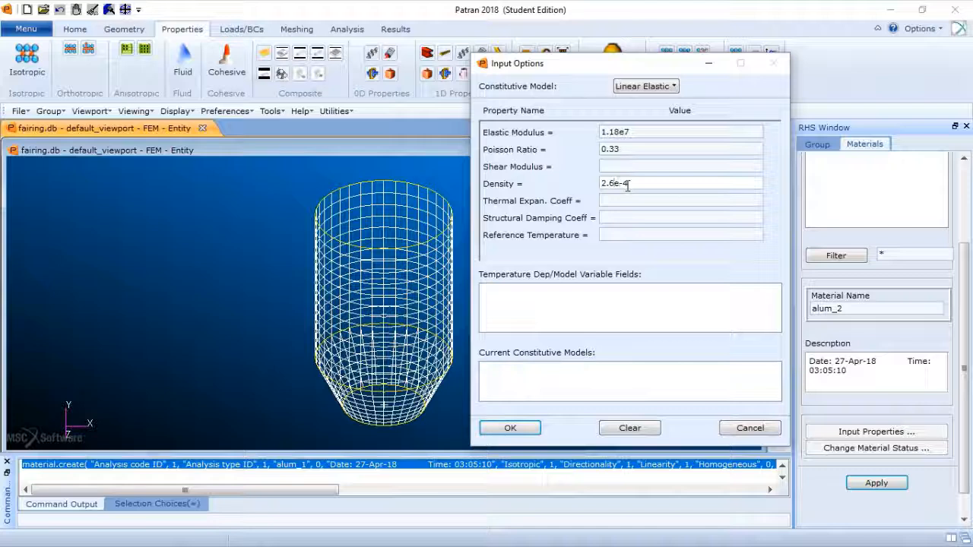
pyautogui.press('BackSpace')
pyautogui.write('4')
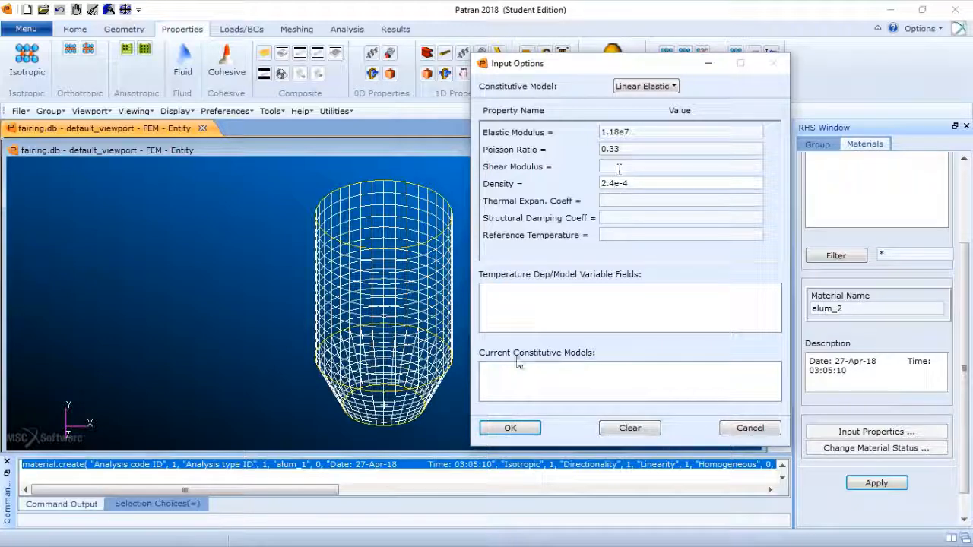
pyautogui.click(514, 430)
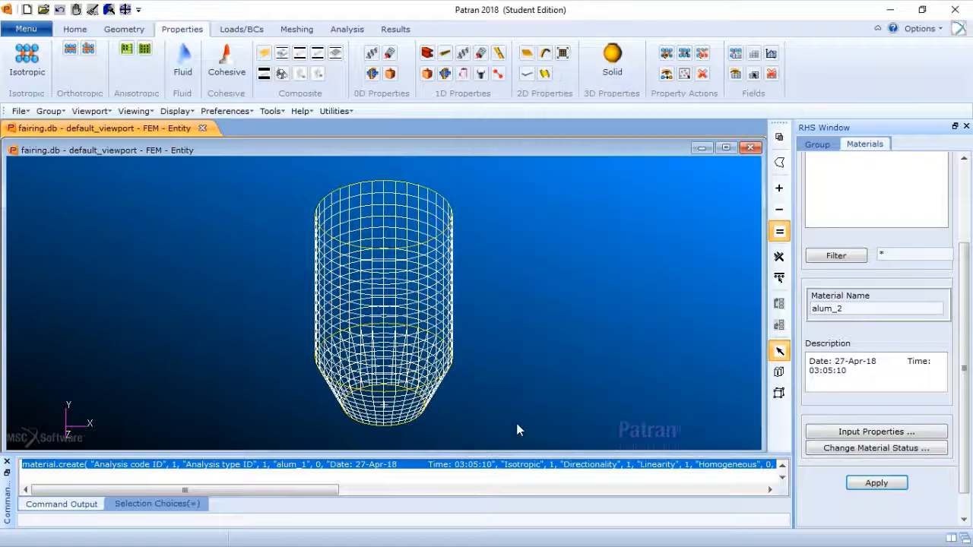
pyautogui.click(876, 487)
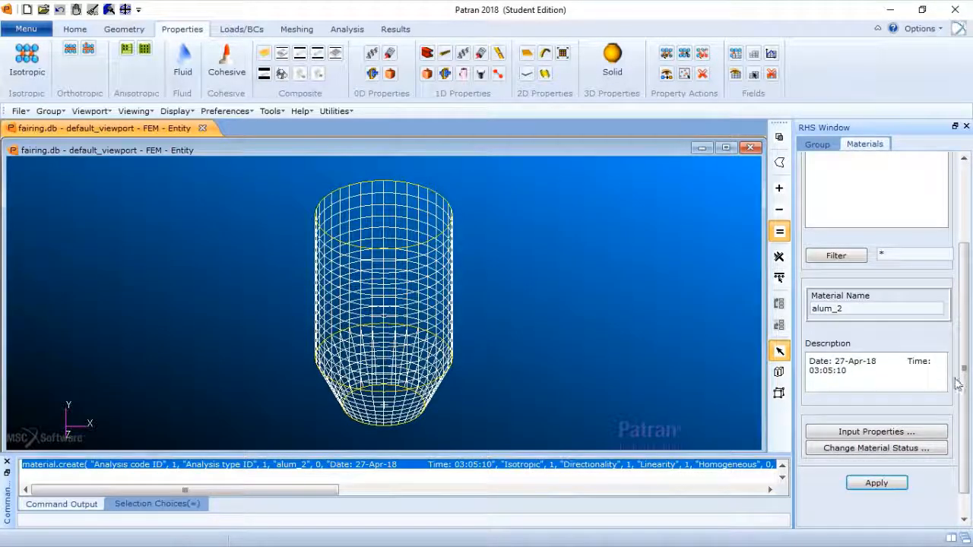
pyautogui.moveTo(961, 384); pyautogui.dragTo(962, 337)
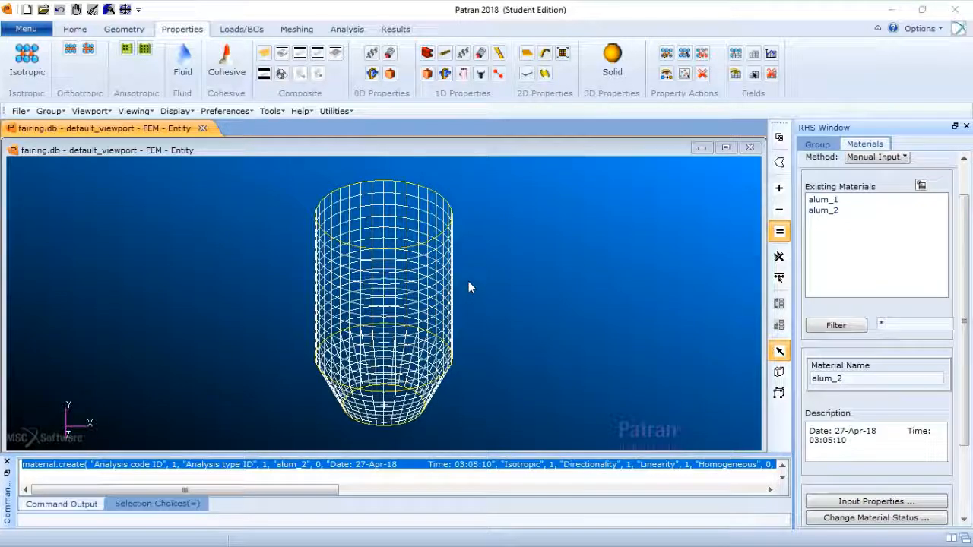
# Start a new spatial field defined by a PCL function and name it thickness.
pyautogui.click(754, 56)
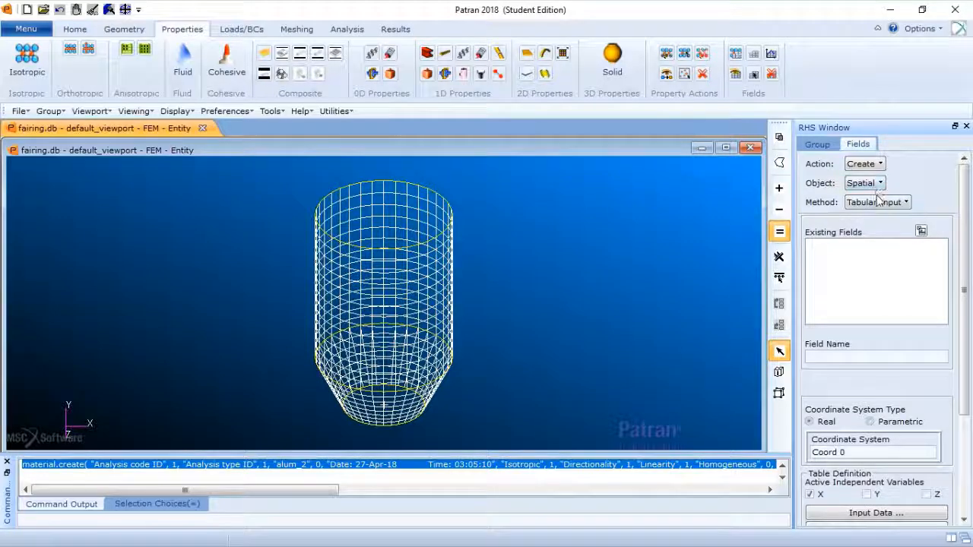
pyautogui.click(877, 201)
pyautogui.click(880, 219)
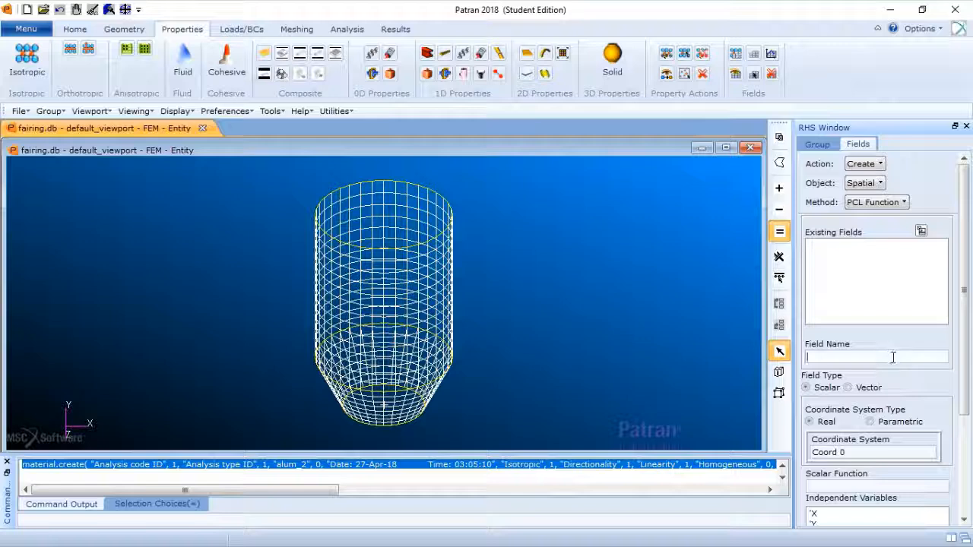
pyautogui.write('thi')
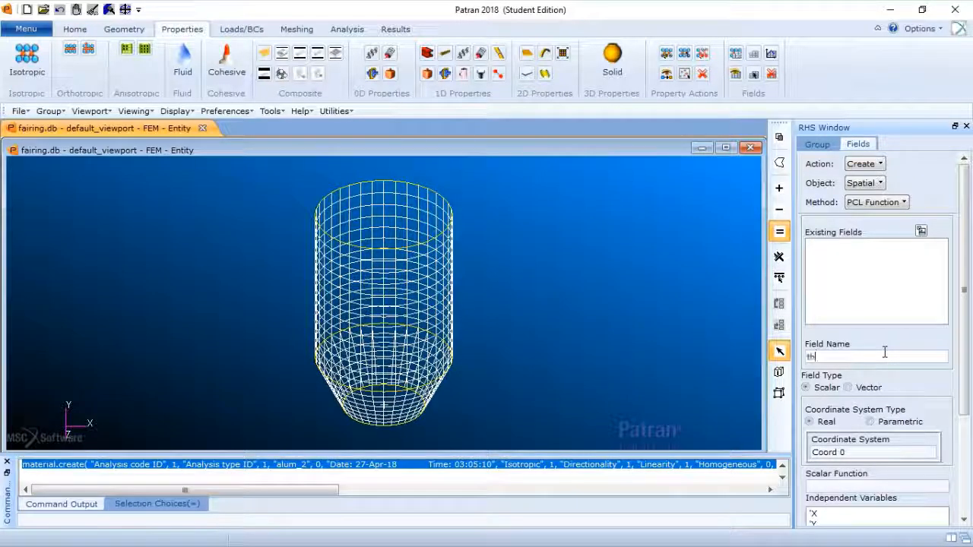
pyautogui.write('ckness')
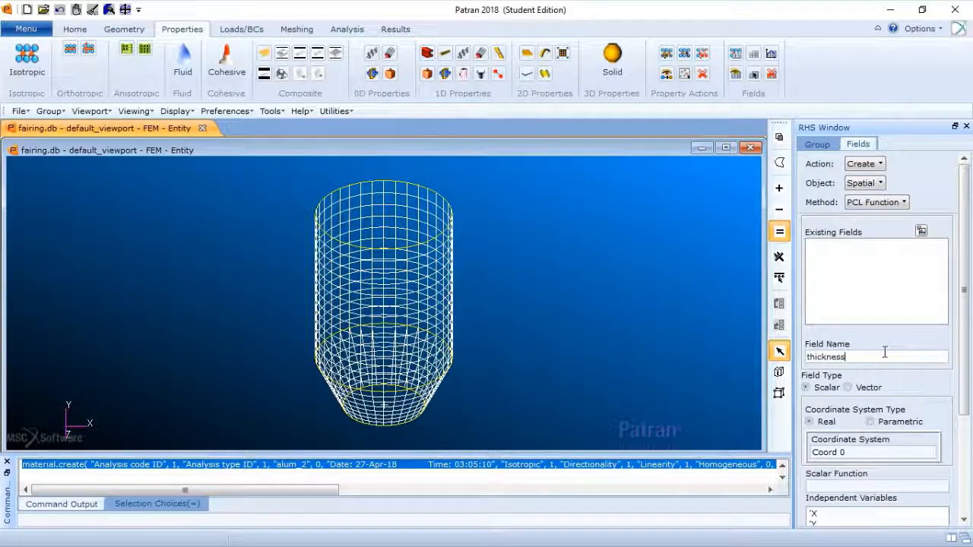
# Give the thickness field the scalar function 1.5-'Y/160 and create it.
pyautogui.scroll(-1, 964, 365)
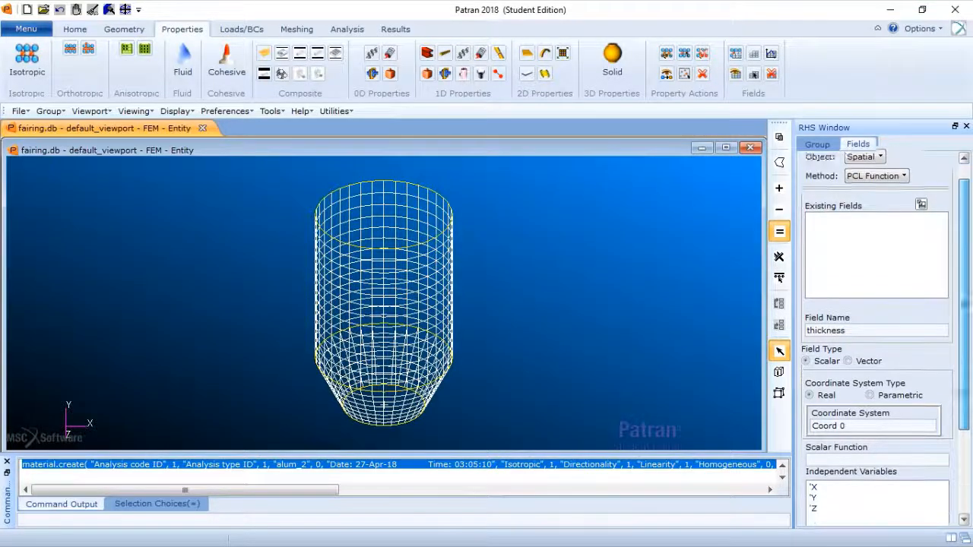
pyautogui.scroll(-1, 884, 336)
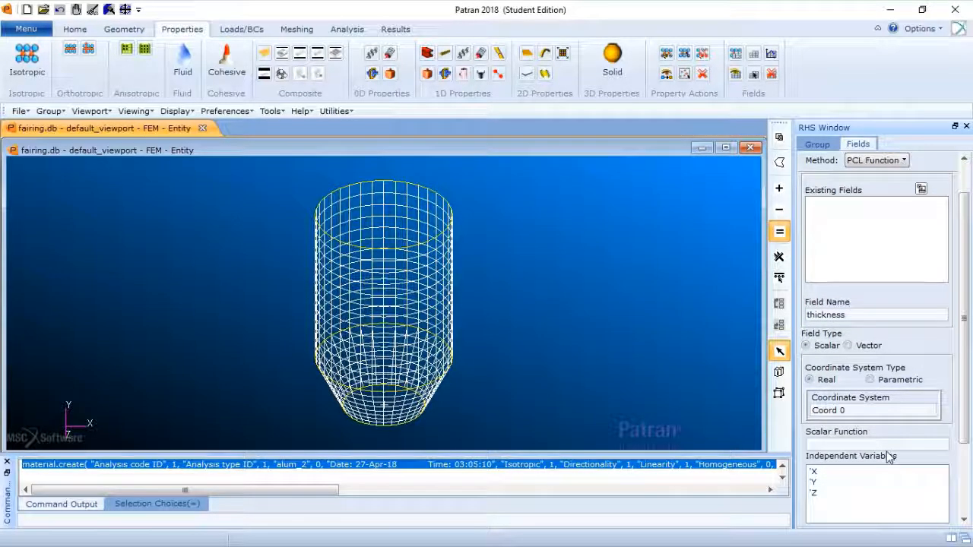
pyautogui.click(899, 446)
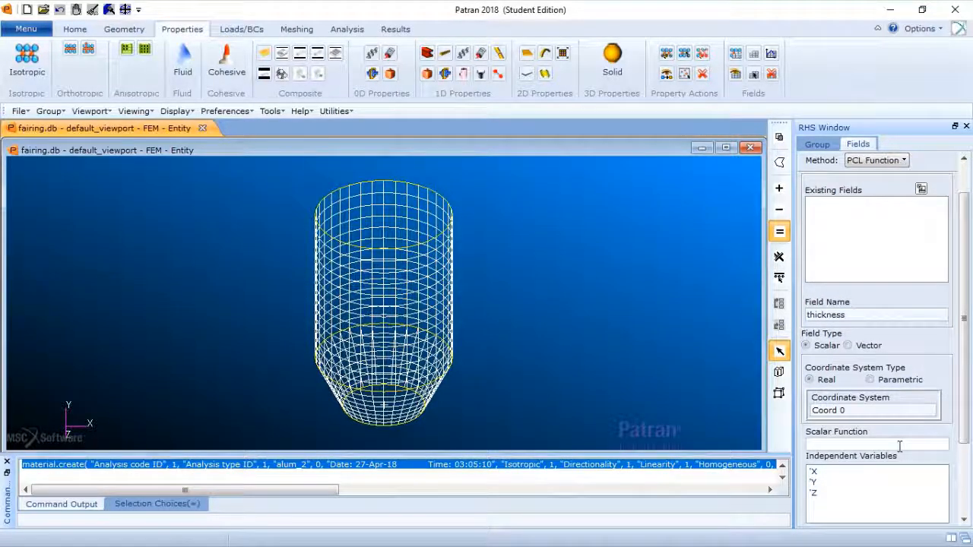
pyautogui.write('1.5-')
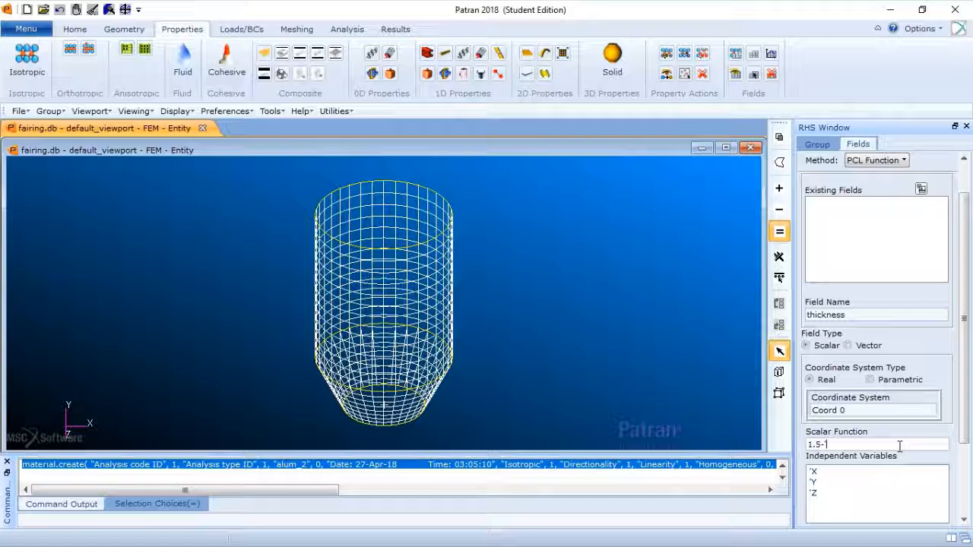
pyautogui.write("'Y/160")
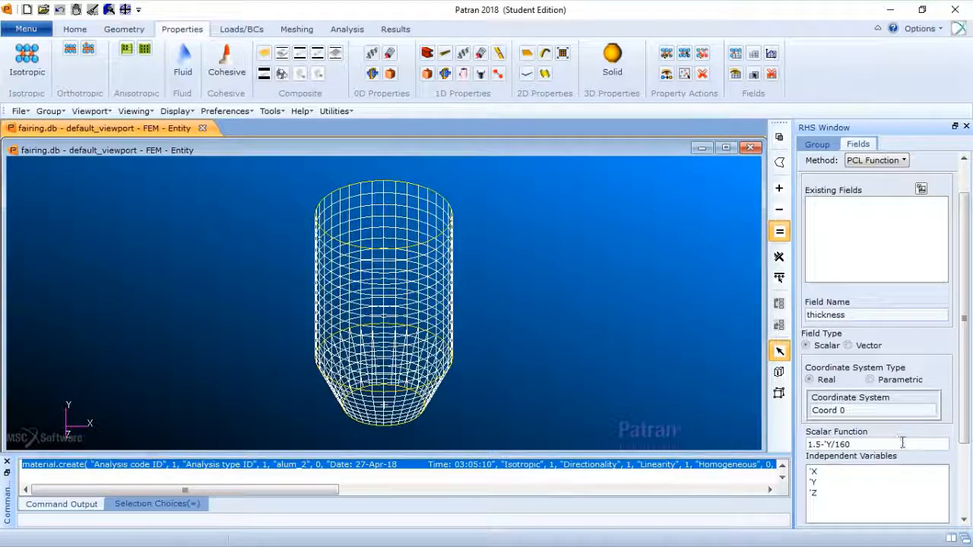
pyautogui.moveTo(969, 428); pyautogui.dragTo(964, 507)
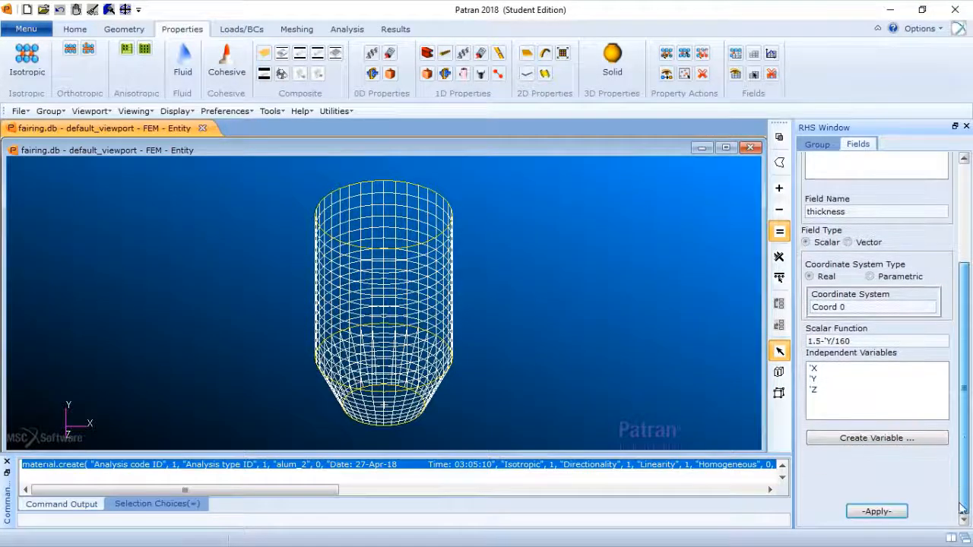
pyautogui.click(878, 512)
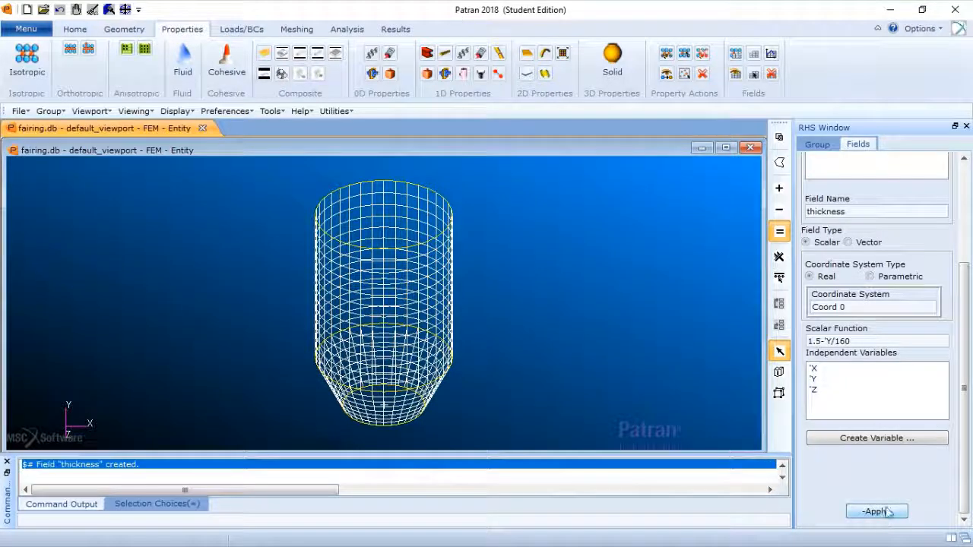
# Change the field name to temperature to define a second PCL function field.
pyautogui.scroll(5, 881, 304)
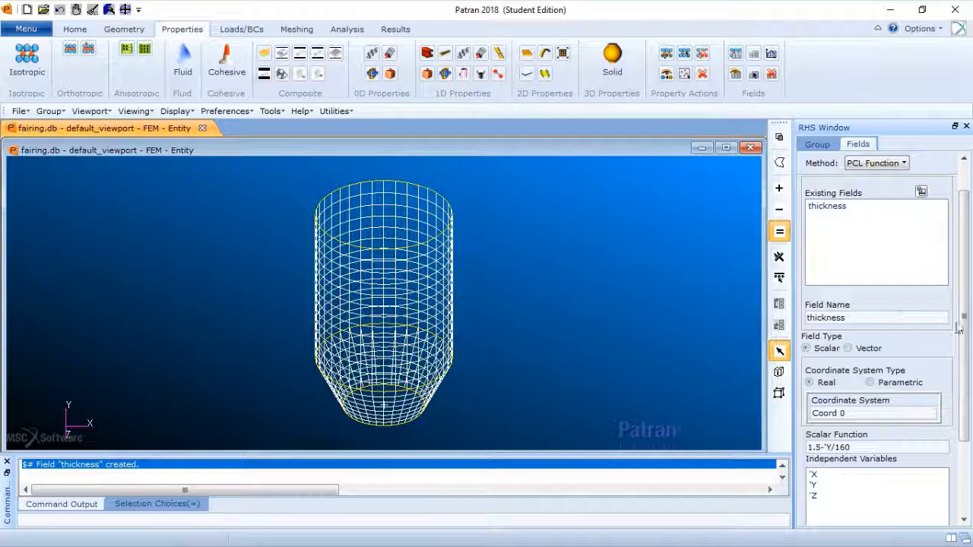
pyautogui.scroll(1, 960, 327)
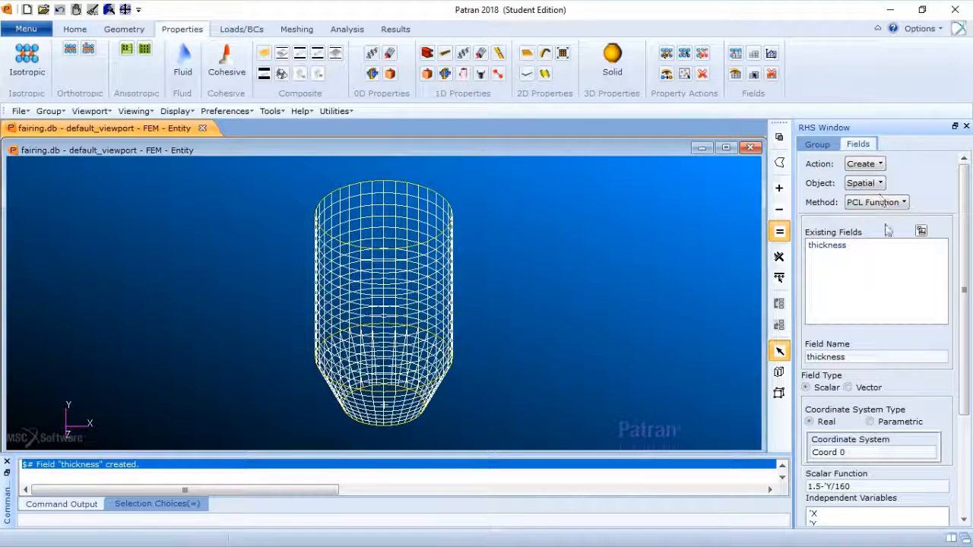
pyautogui.moveTo(859, 357); pyautogui.dragTo(805, 358)
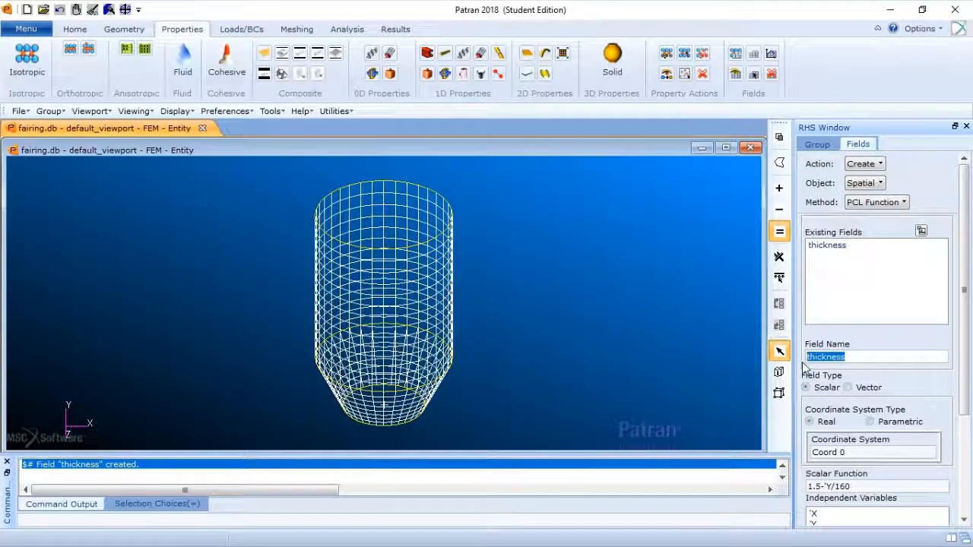
pyautogui.write('te')
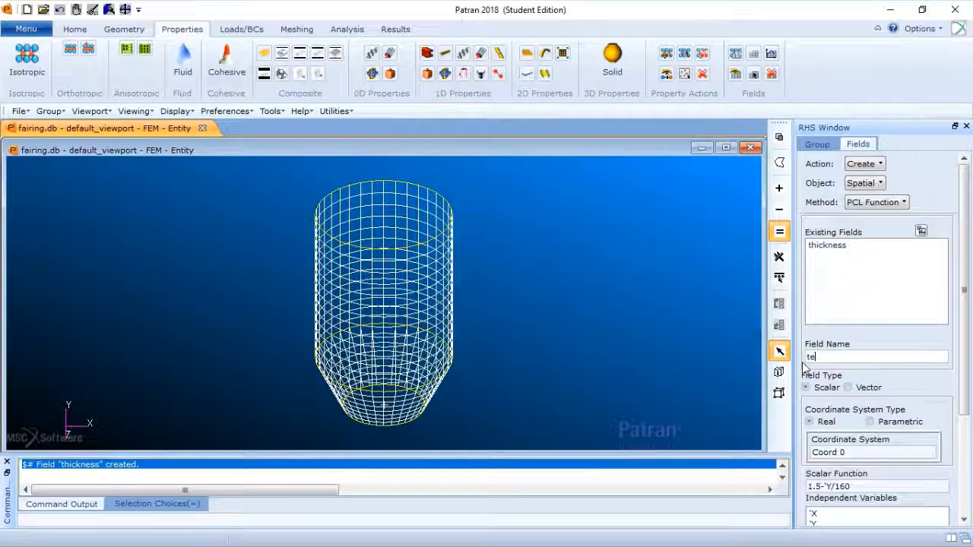
pyautogui.write('mperat')
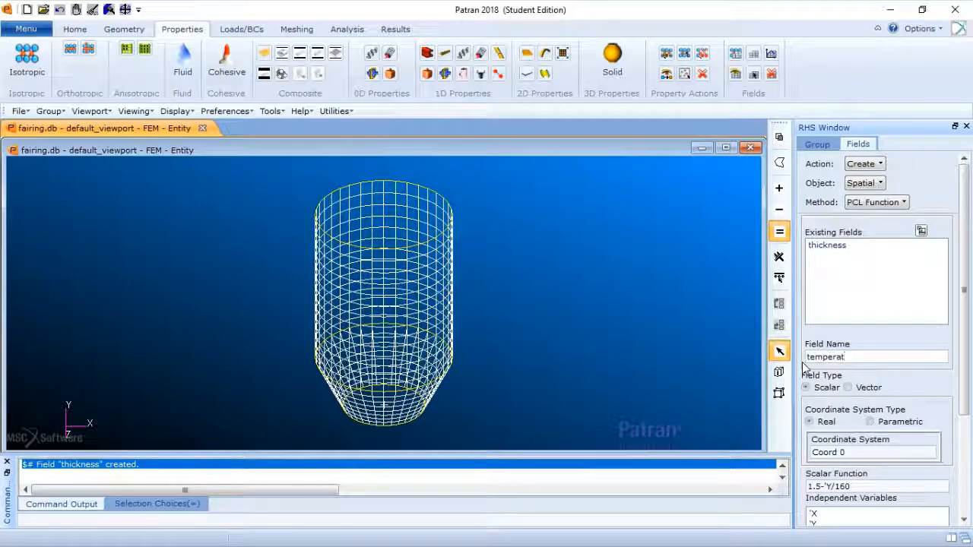
pyautogui.write('ure')
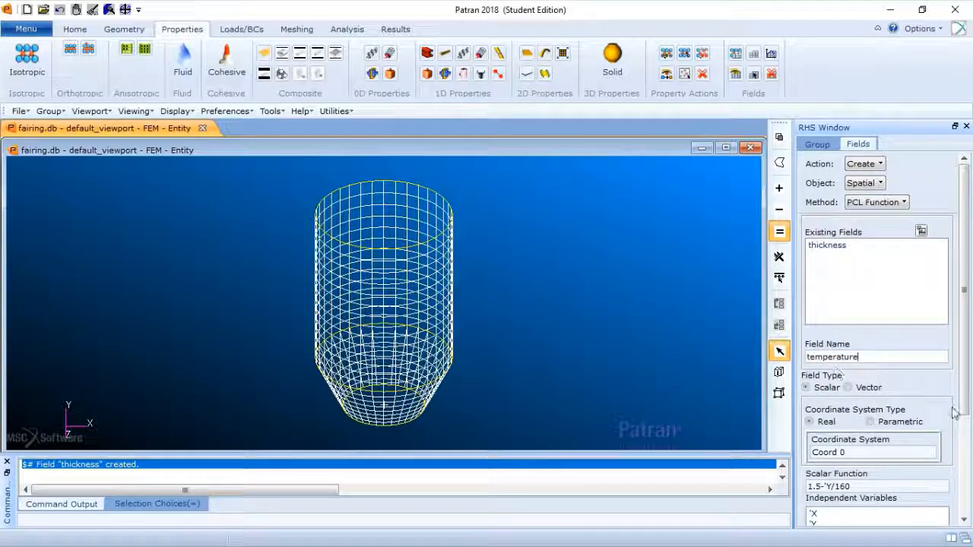
# Replace the scalar function with 200.0-(150.0/160.0)*'X and create the temperature field.
pyautogui.moveTo(963, 415); pyautogui.dragTo(961, 460)
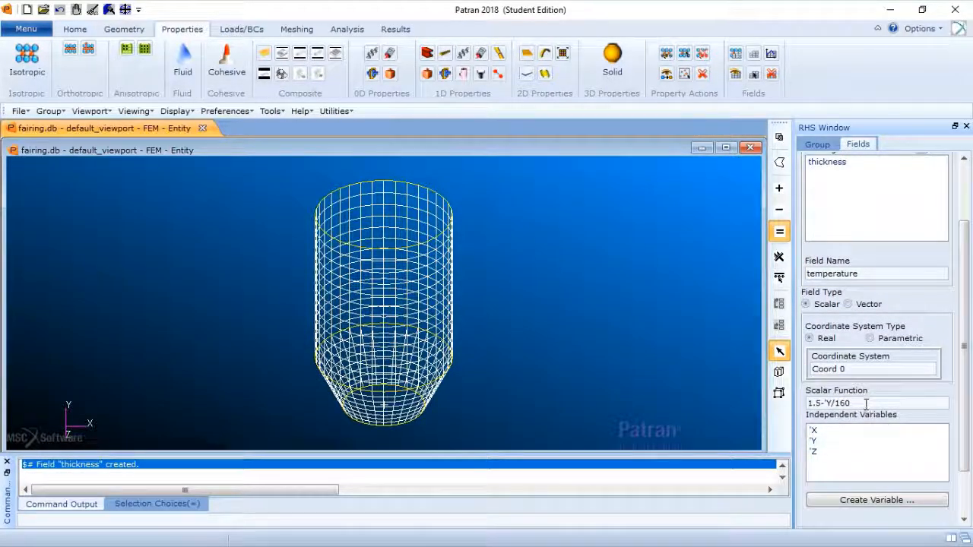
pyautogui.moveTo(866, 404); pyautogui.dragTo(779, 400)
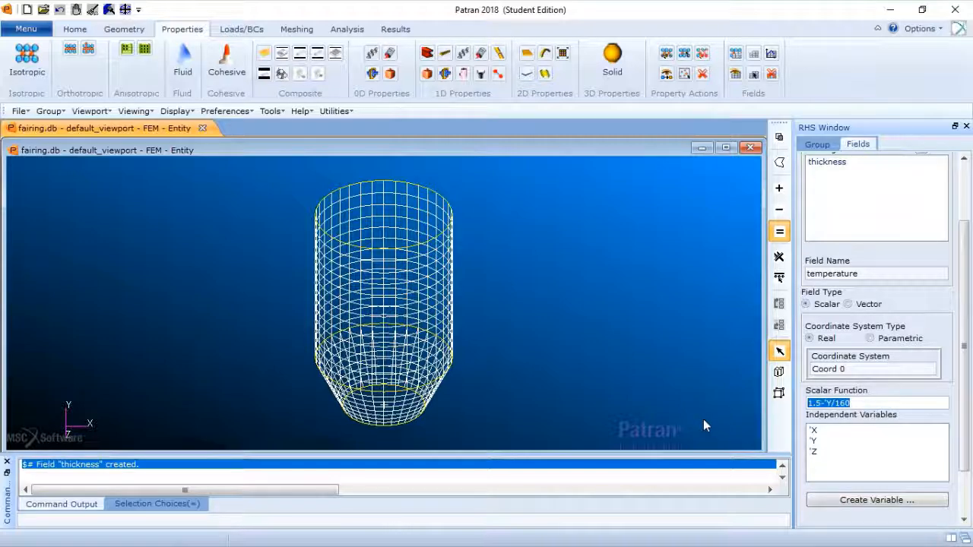
pyautogui.press('BackSpace')
pyautogui.write('200')
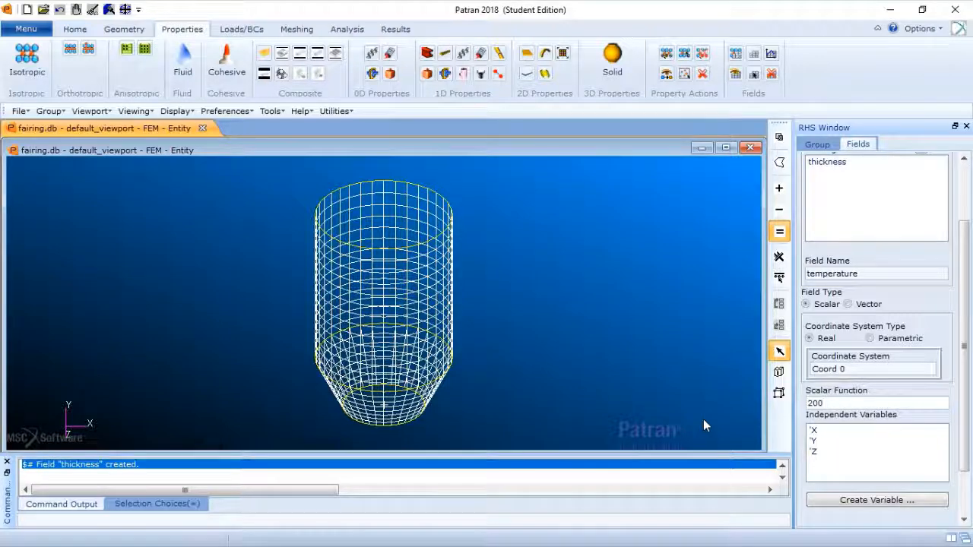
pyautogui.write('.0-')
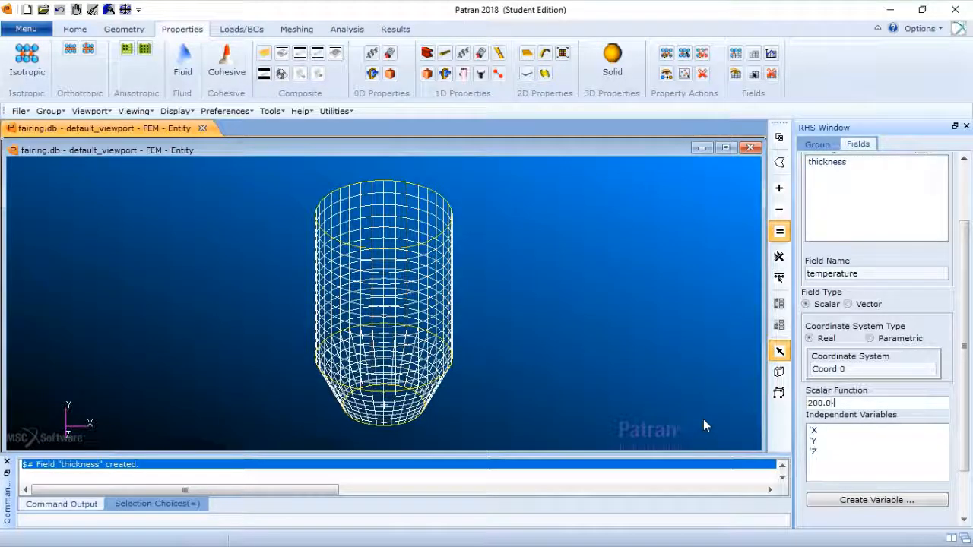
pyautogui.write('(150.0')
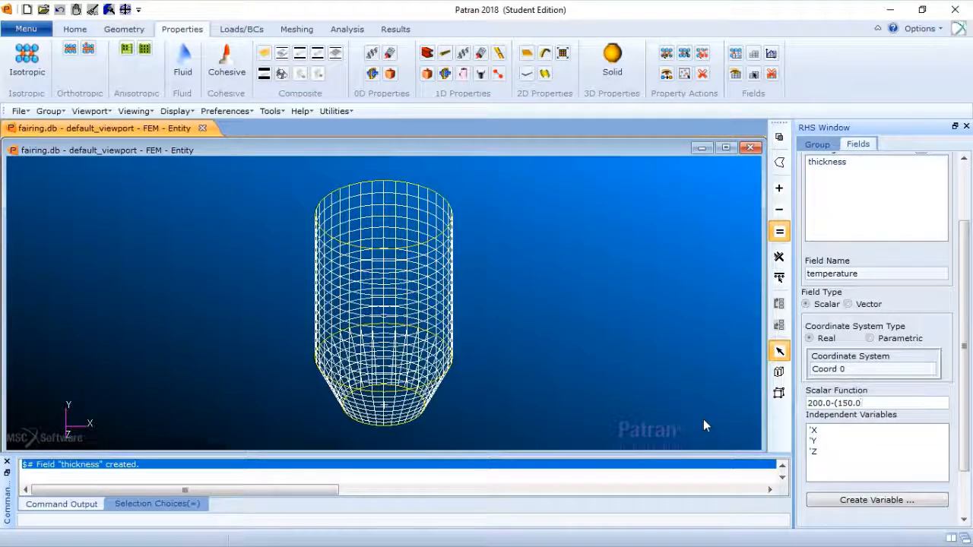
pyautogui.write('/160.0')
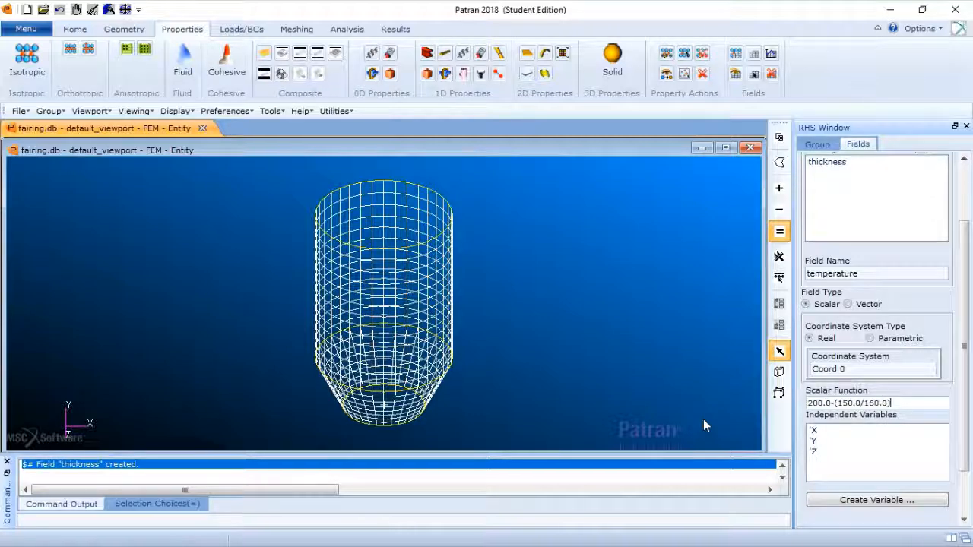
pyautogui.write(")*'X")
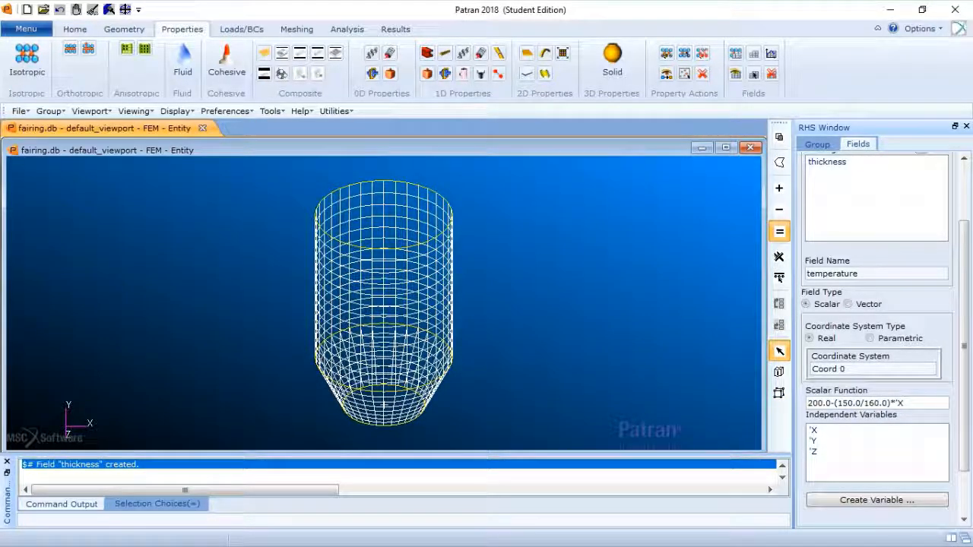
pyautogui.scroll(-2, 969, 391)
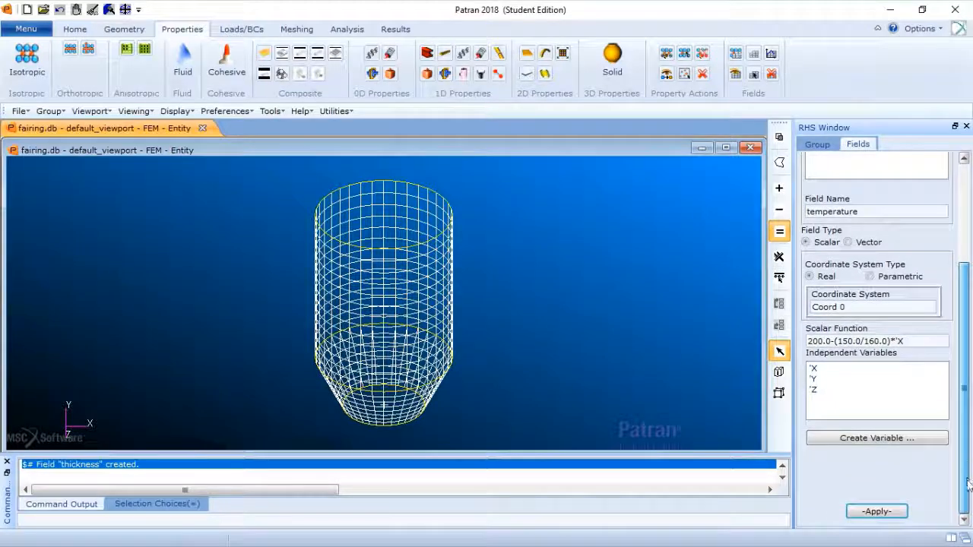
pyautogui.click(878, 512)
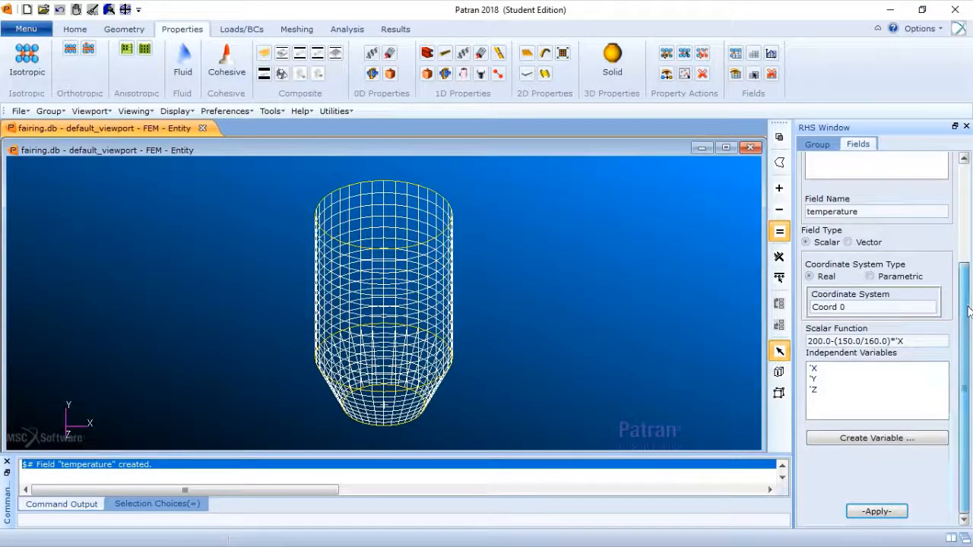
pyautogui.moveTo(964, 298); pyautogui.dragTo(965, 203)
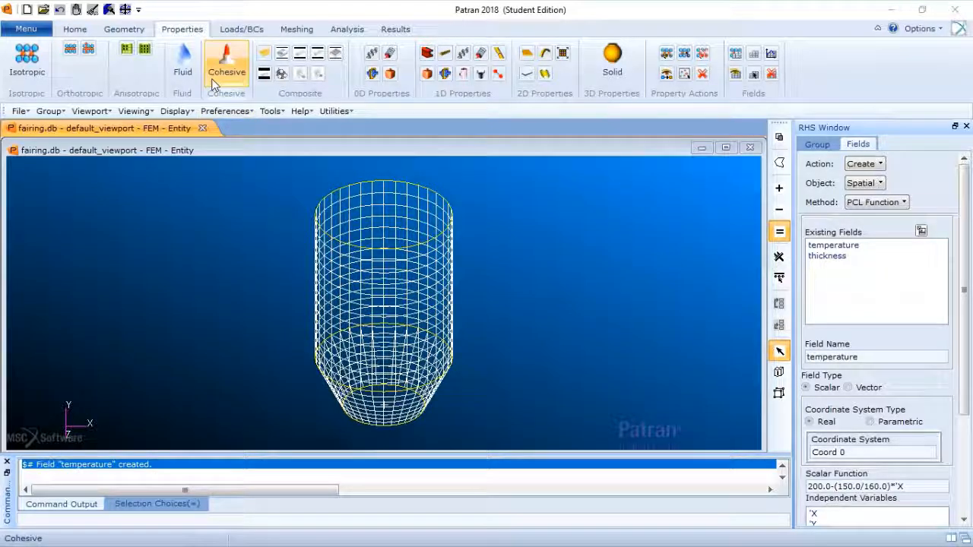
# Start a 2D shell element property set and name it prop_1.
pyautogui.click(526, 55)
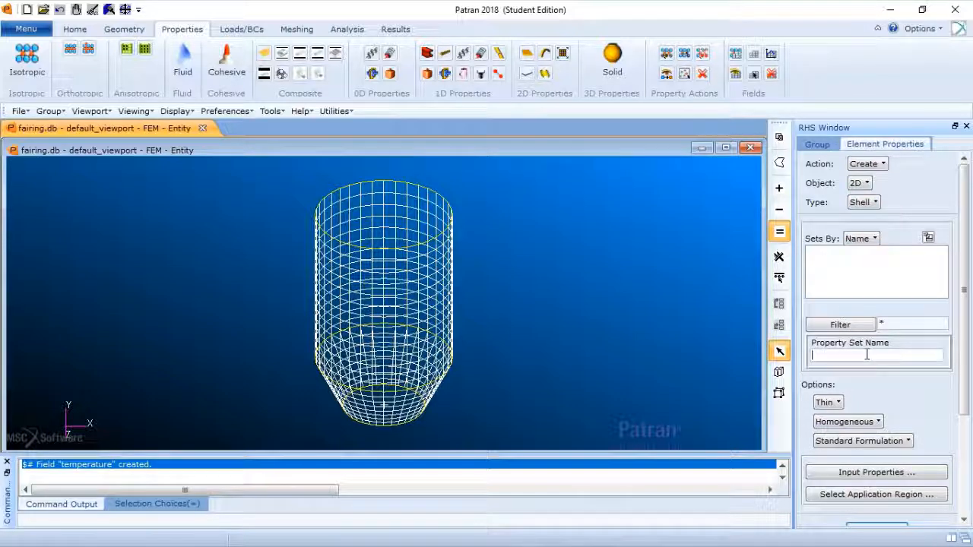
pyautogui.write('prop_1')
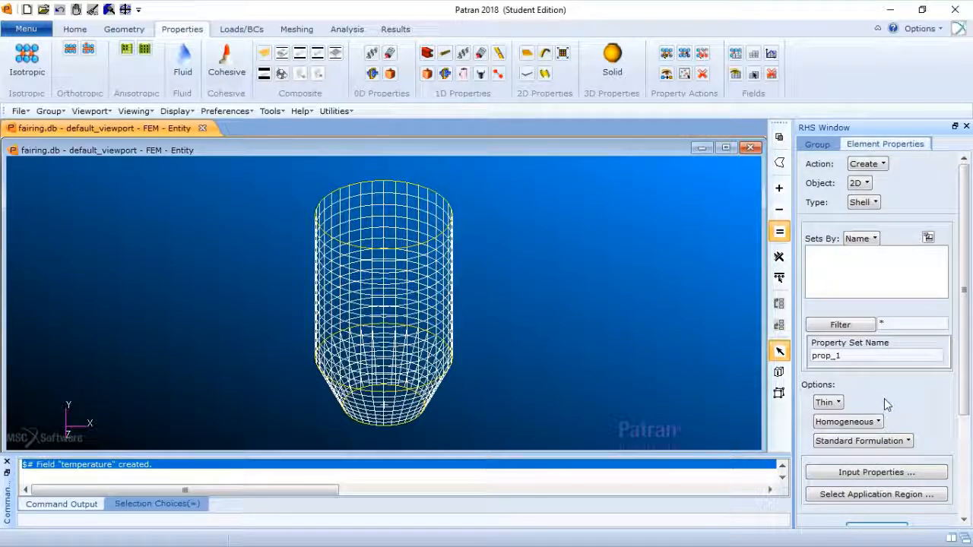
pyautogui.click(877, 493)
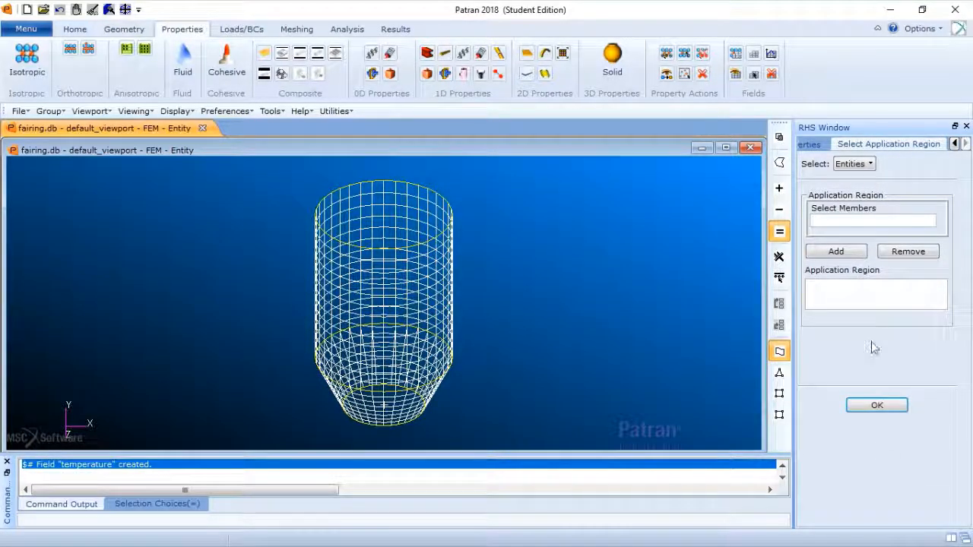
pyautogui.click(884, 406)
# Define the input properties of prop_1 with material alum_1 and the thickness field as the shell thickness.
pyautogui.click(885, 472)
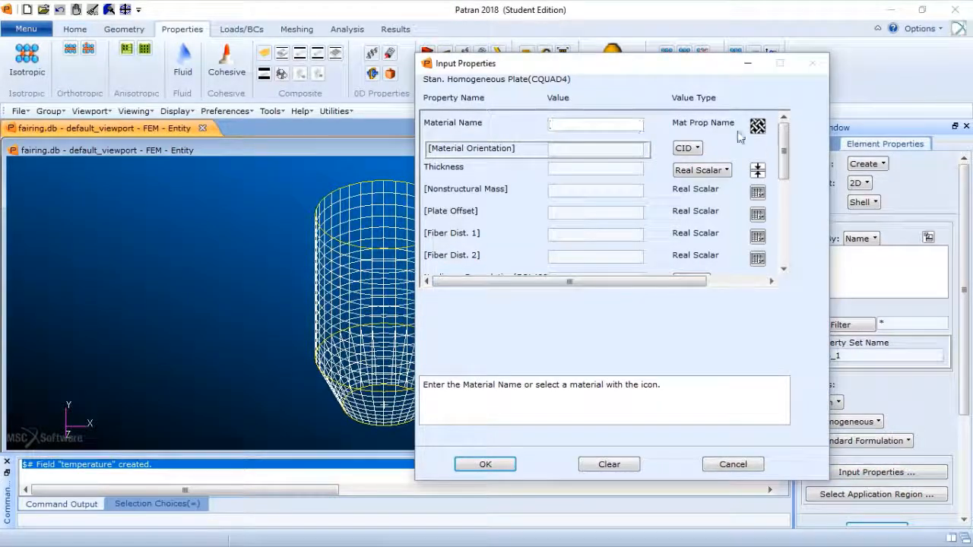
pyautogui.click(757, 127)
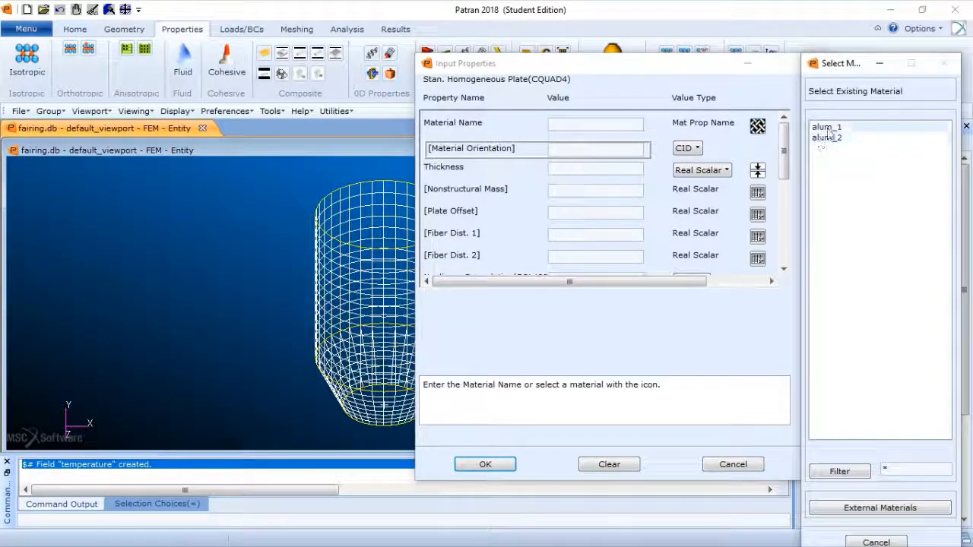
pyautogui.click(829, 126)
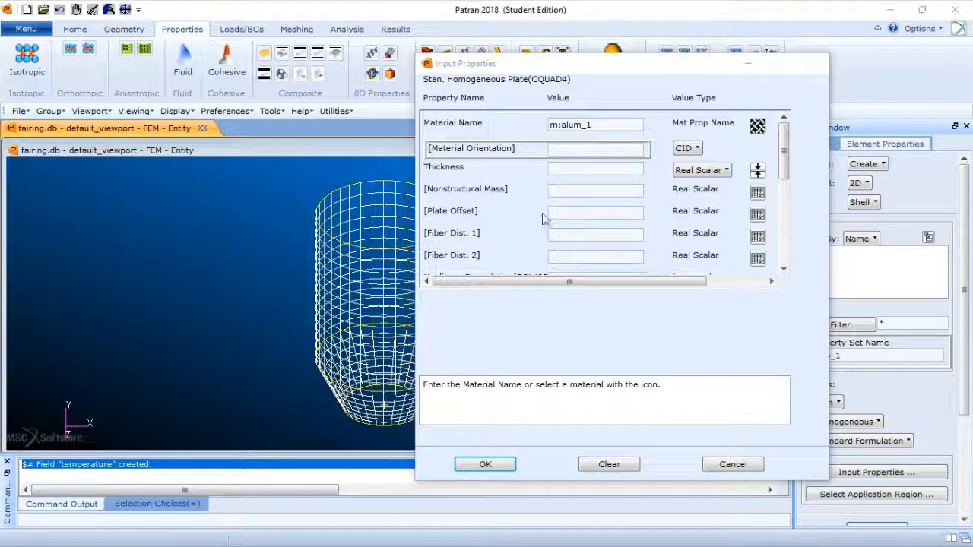
pyautogui.click(614, 169)
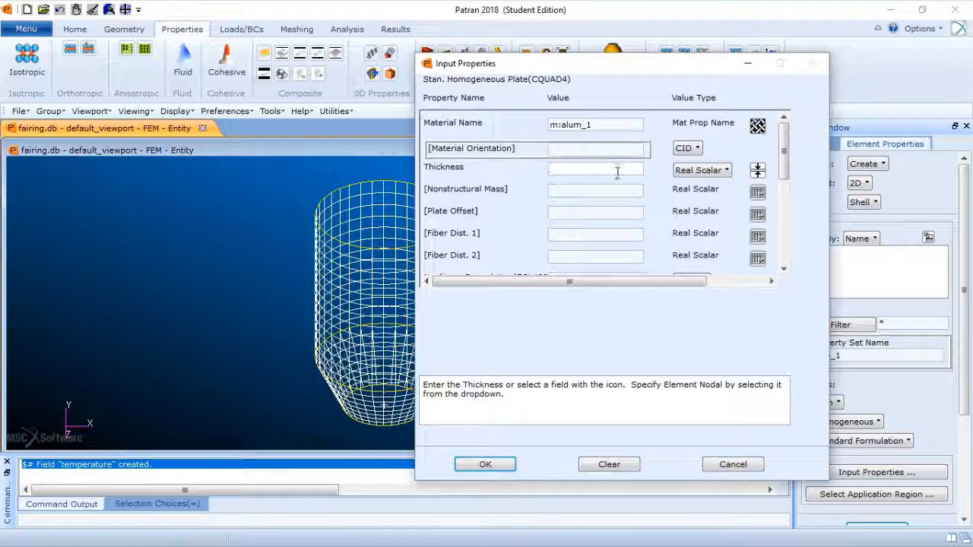
pyautogui.click(757, 171)
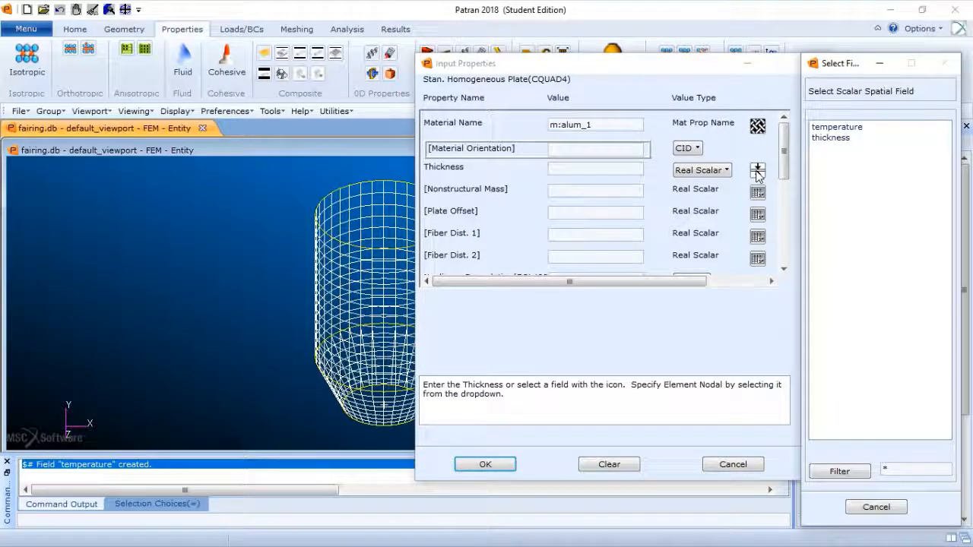
pyautogui.click(832, 138)
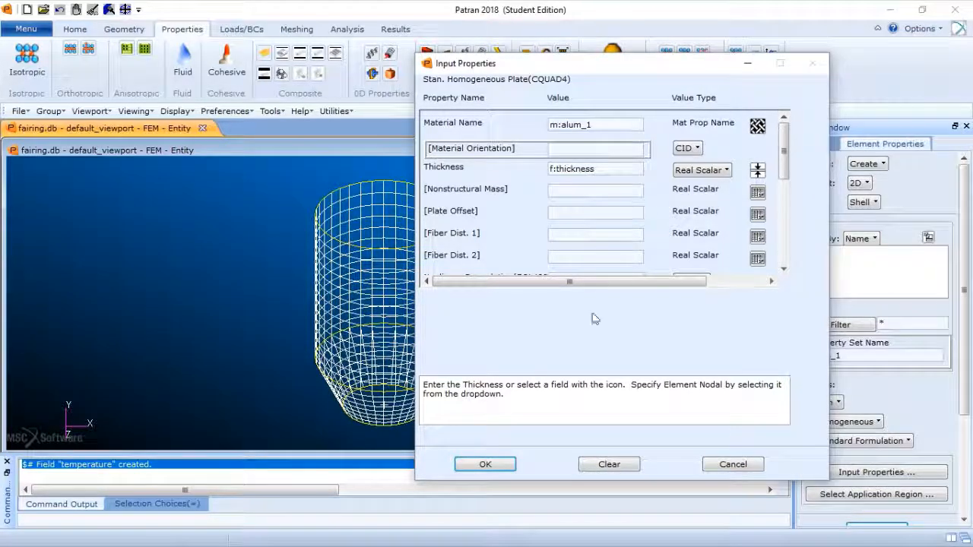
pyautogui.click(502, 467)
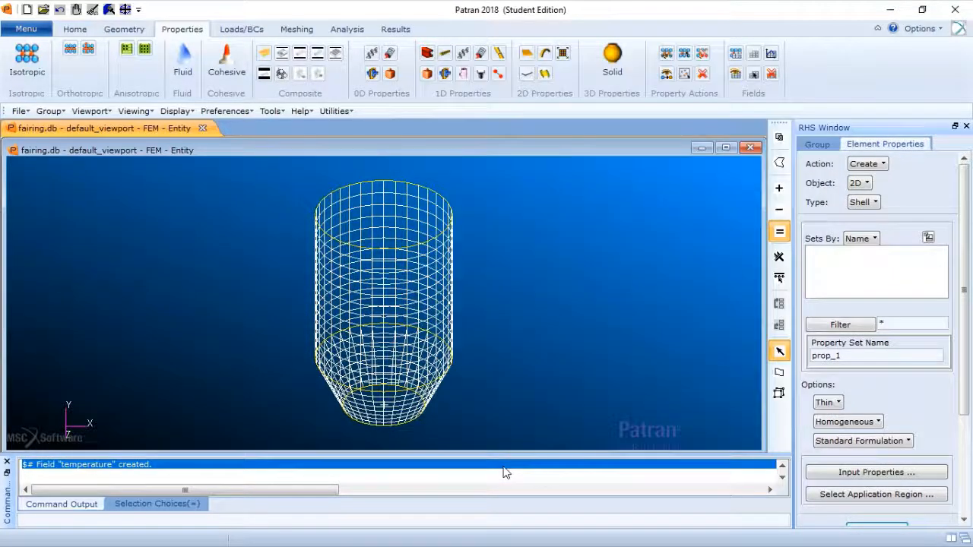
# Open the application region selection for prop_1 and set rectangle/polygon picking to Enclose entire entity.
pyautogui.click(894, 496)
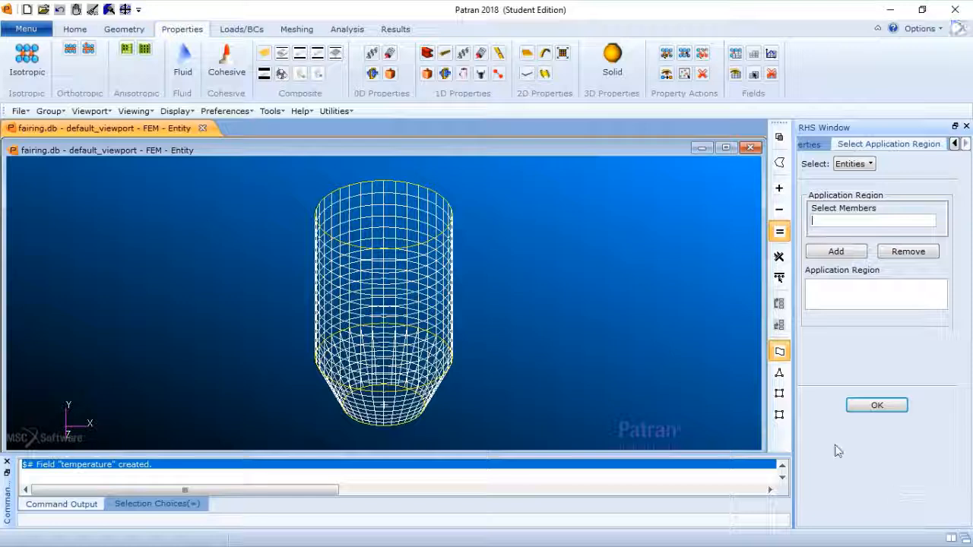
pyautogui.click(221, 112)
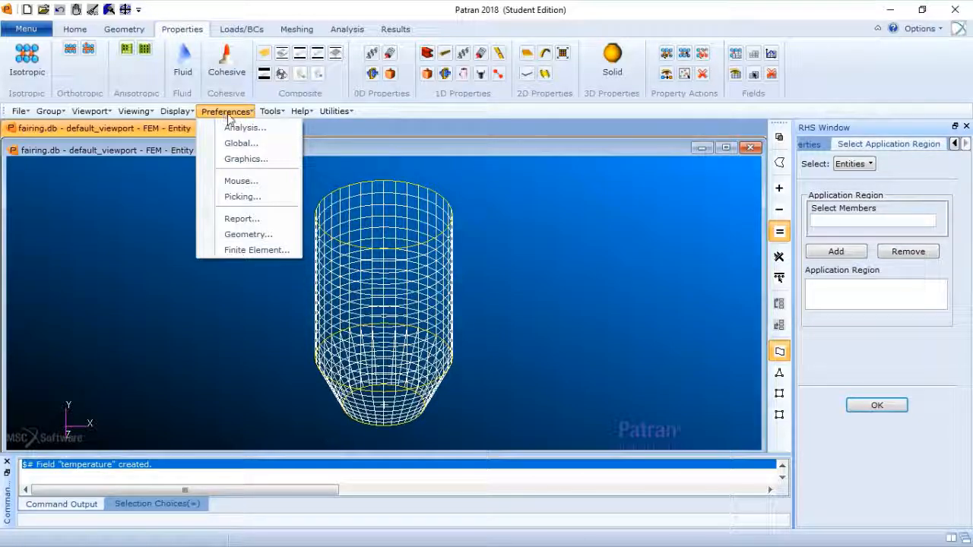
pyautogui.click(245, 198)
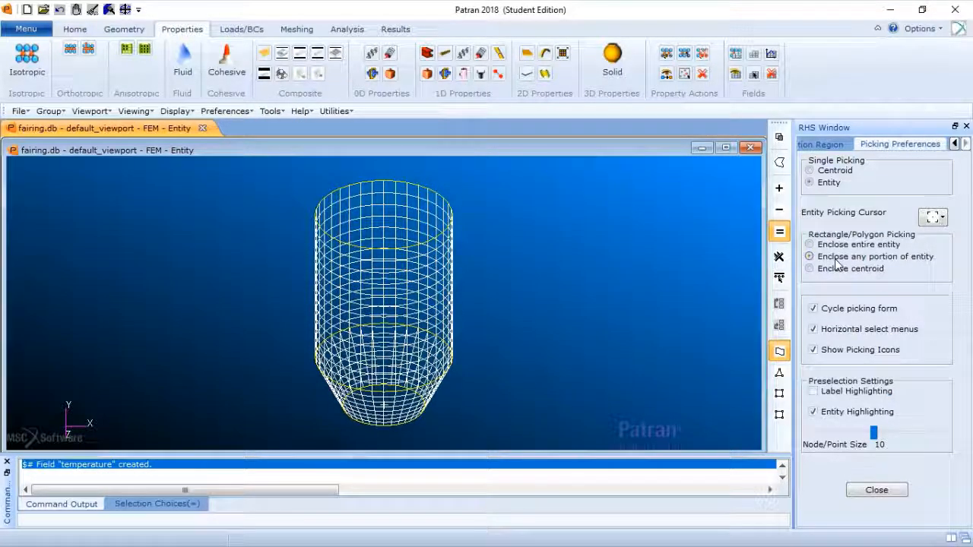
pyautogui.click(810, 244)
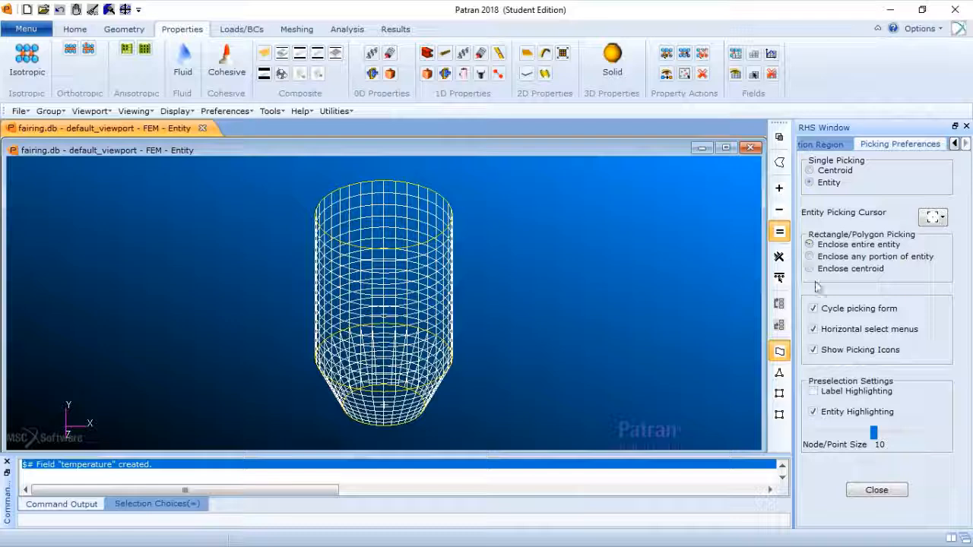
pyautogui.click(878, 491)
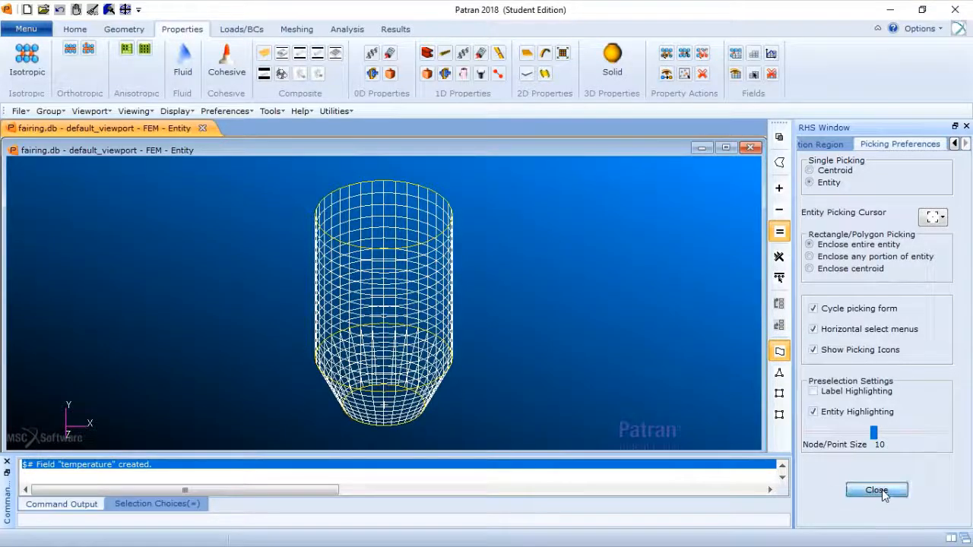
# Show the fairing in front view and set the application region member selection to pick elements instead of surfaces.
pyautogui.click(88, 30)
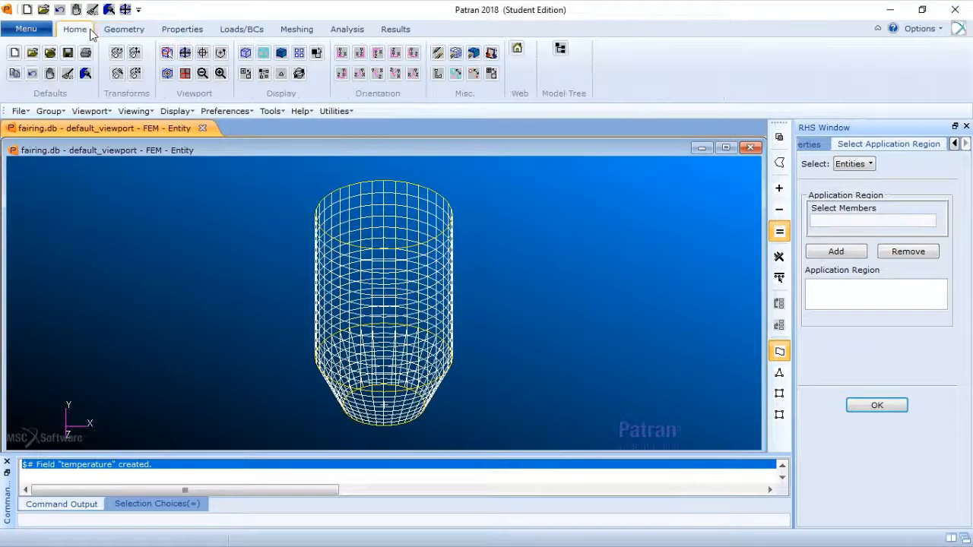
pyautogui.click(342, 52)
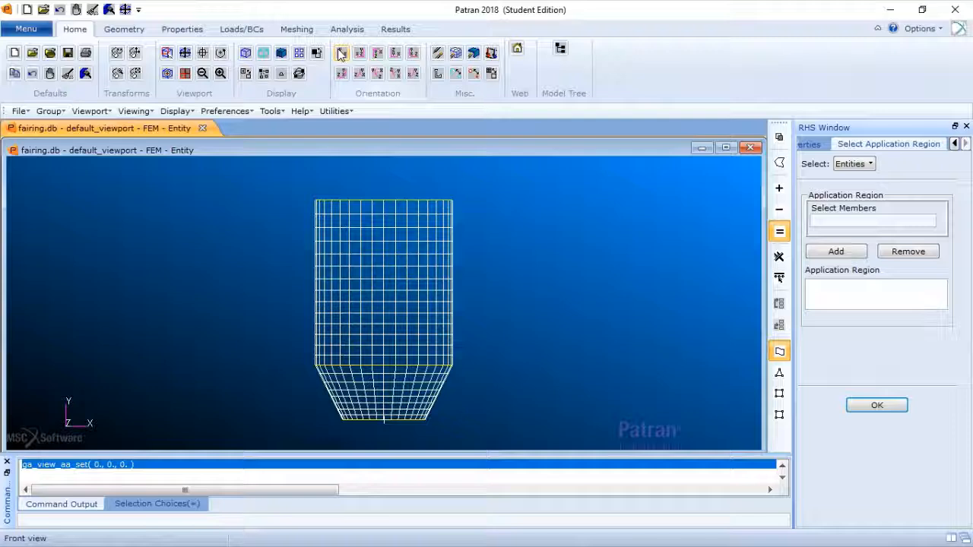
pyautogui.click(851, 221)
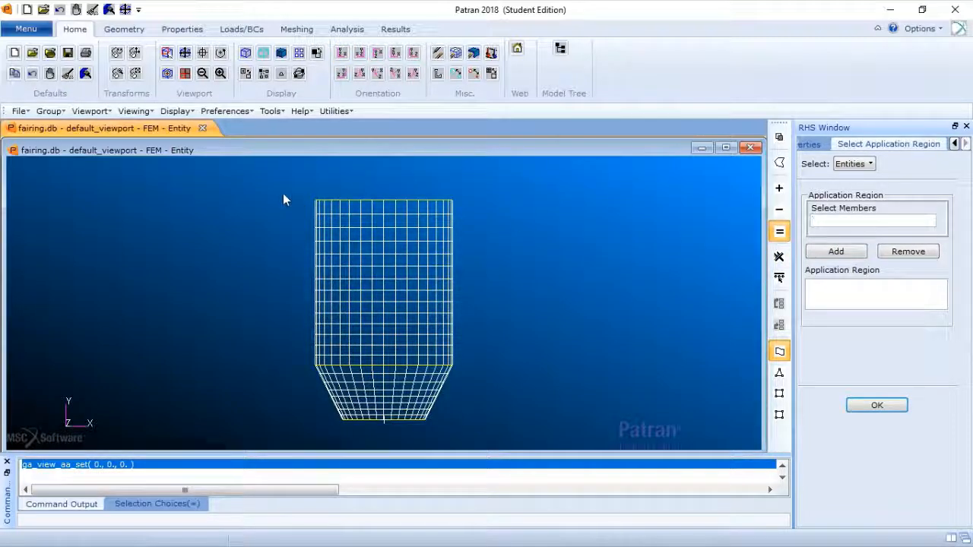
pyautogui.click(779, 415)
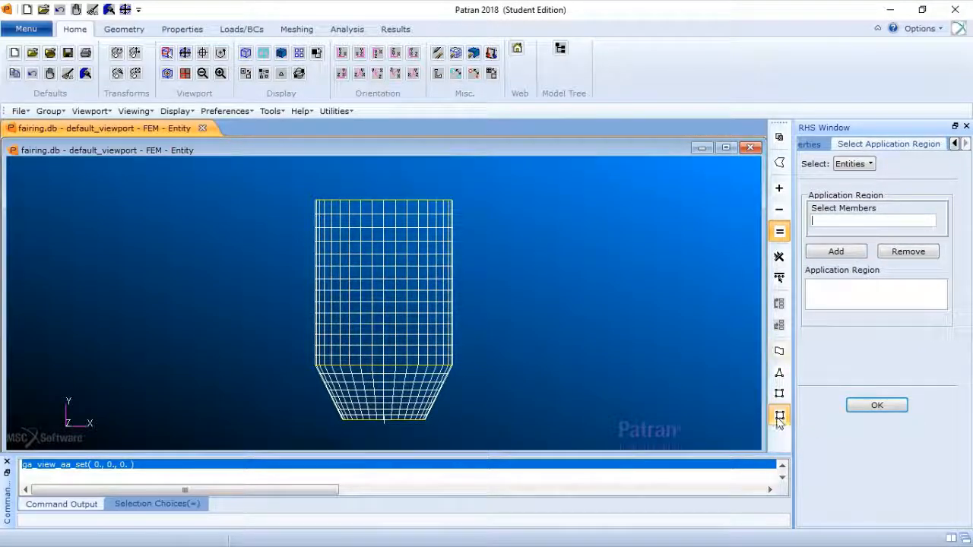
# Assign the elements of the upper cylindrical section (Elm 1:504) to the prop_1 shell property set and create the set.
pyautogui.moveTo(289, 185); pyautogui.dragTo(493, 370)
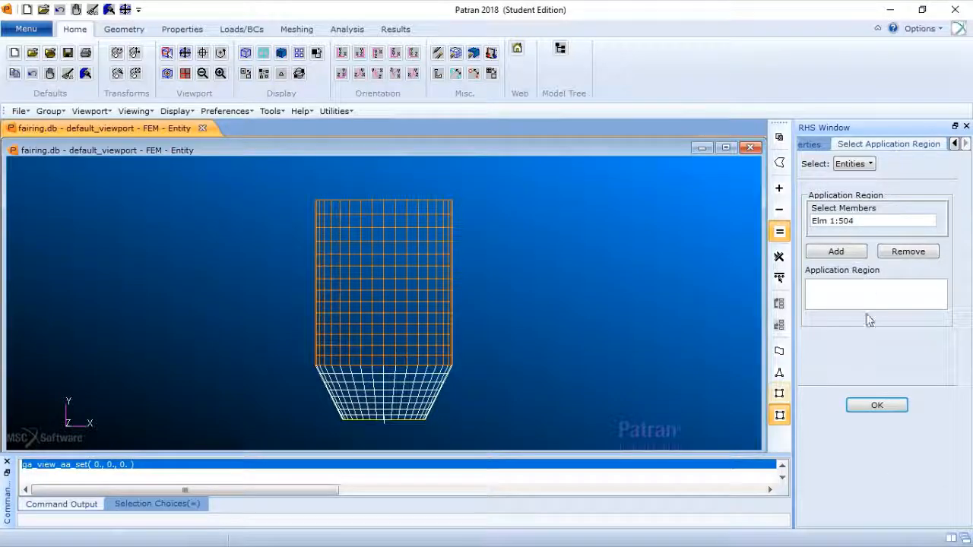
pyautogui.click(836, 251)
pyautogui.click(882, 405)
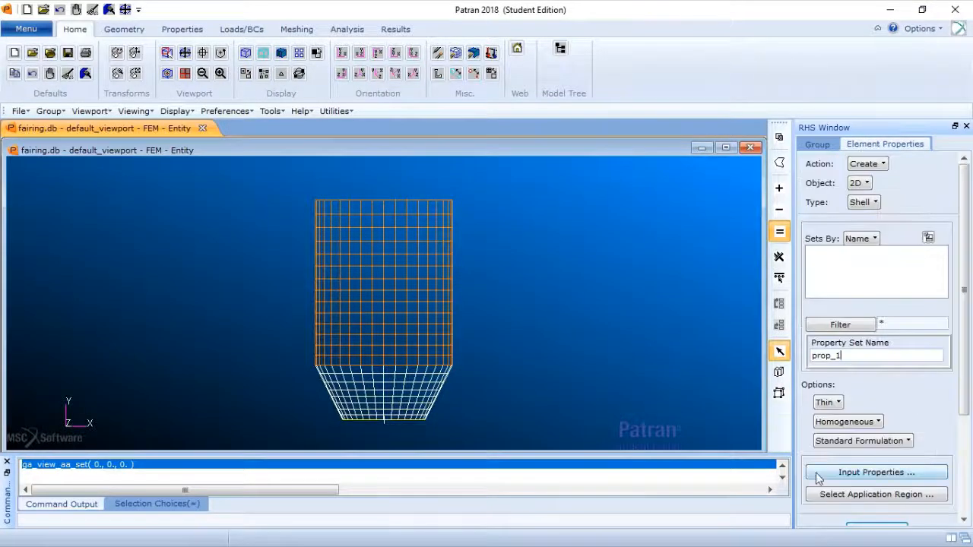
pyautogui.scroll(-3, 874, 380)
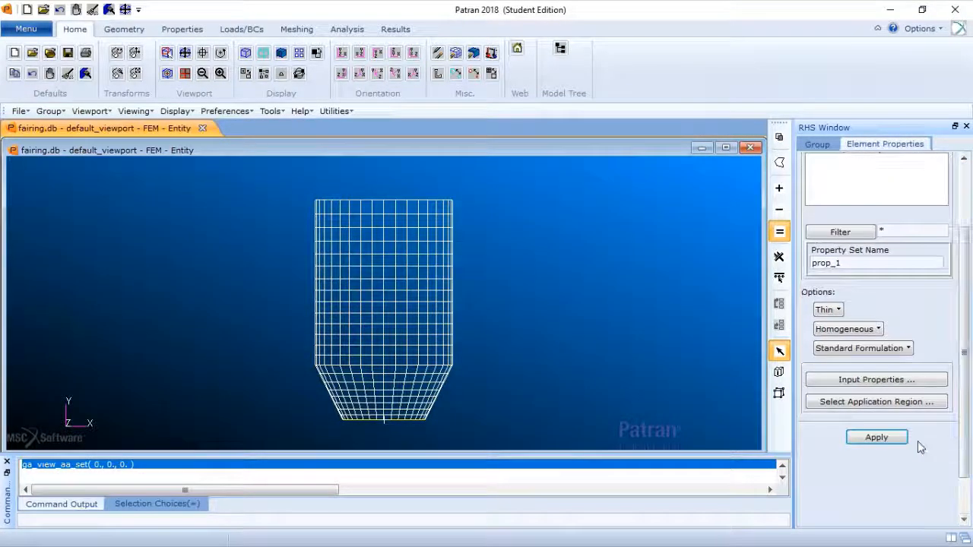
pyautogui.click(895, 438)
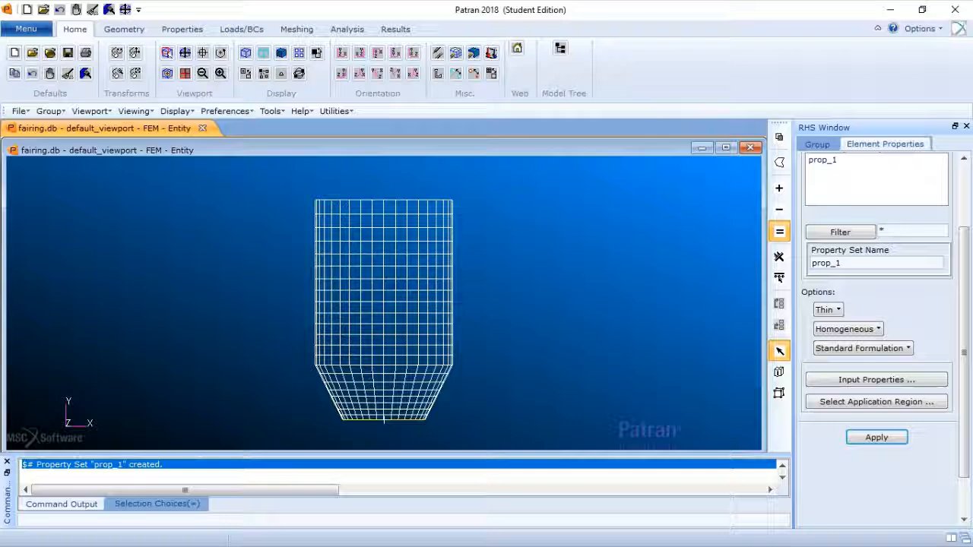
# Name a new thin homogeneous shell property set prop_2 and choose alum_2 as its material.
pyautogui.moveTo(964, 309); pyautogui.dragTo(965, 262)
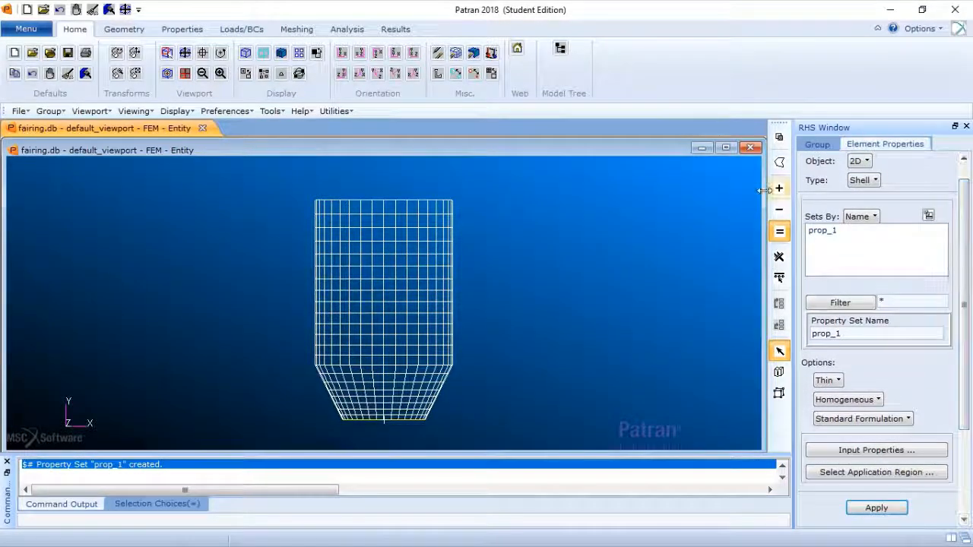
pyautogui.click(841, 328)
pyautogui.press('BackSpace')
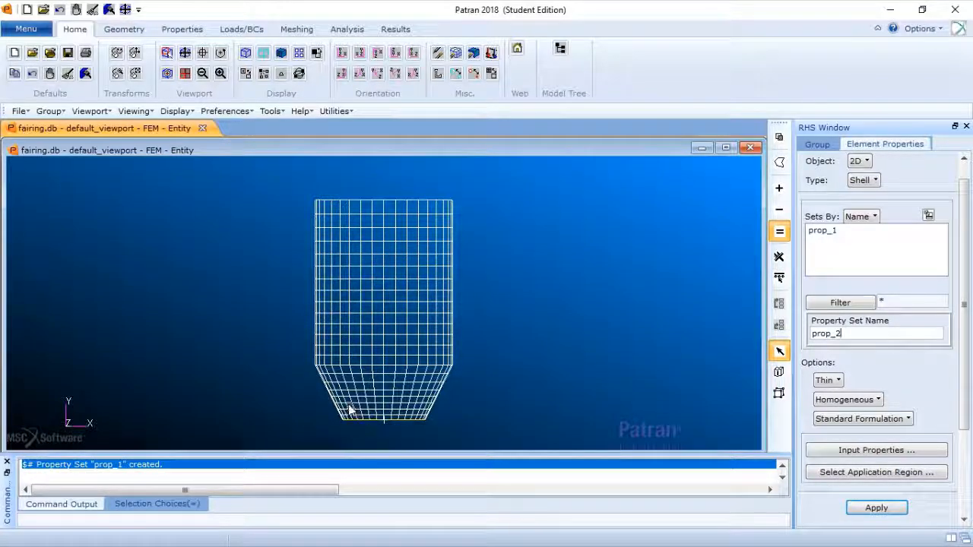
pyautogui.click(893, 453)
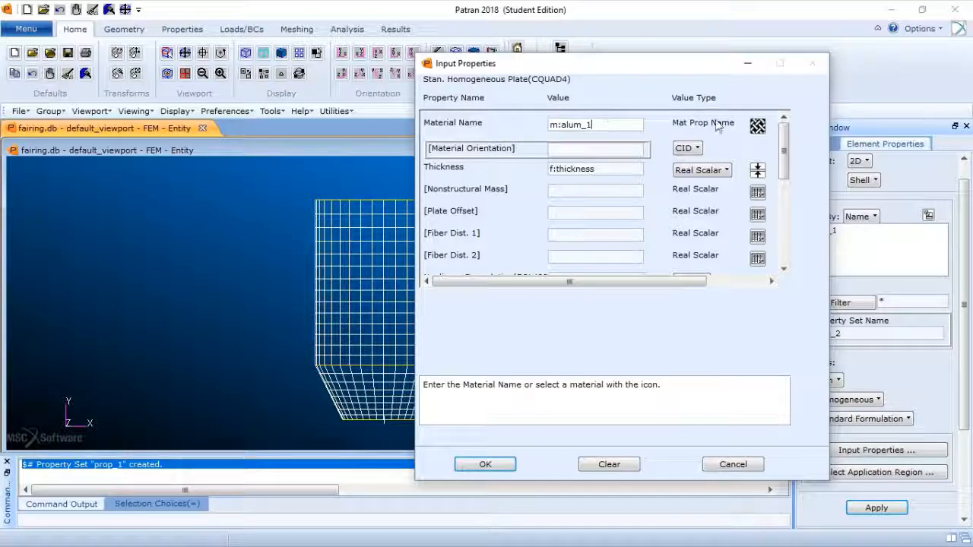
pyautogui.click(757, 125)
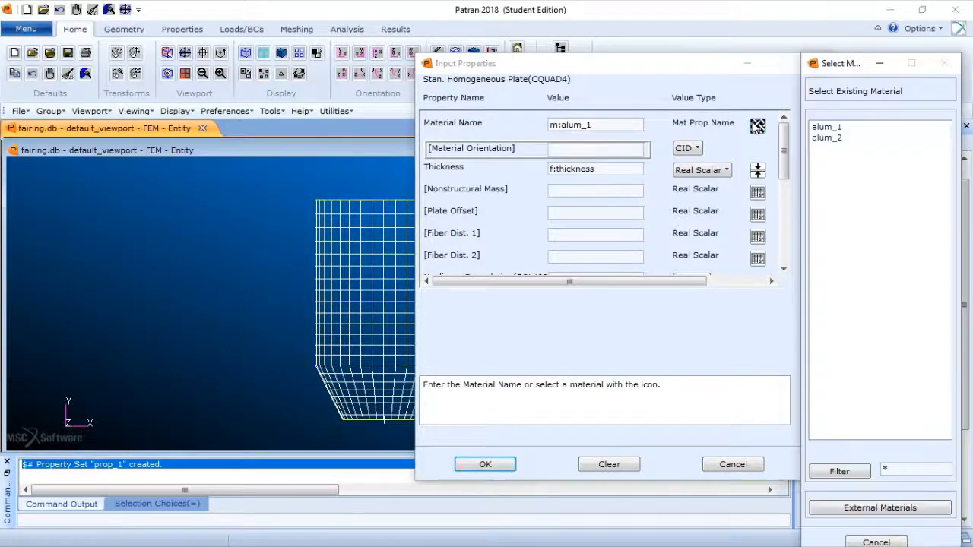
pyautogui.click(840, 139)
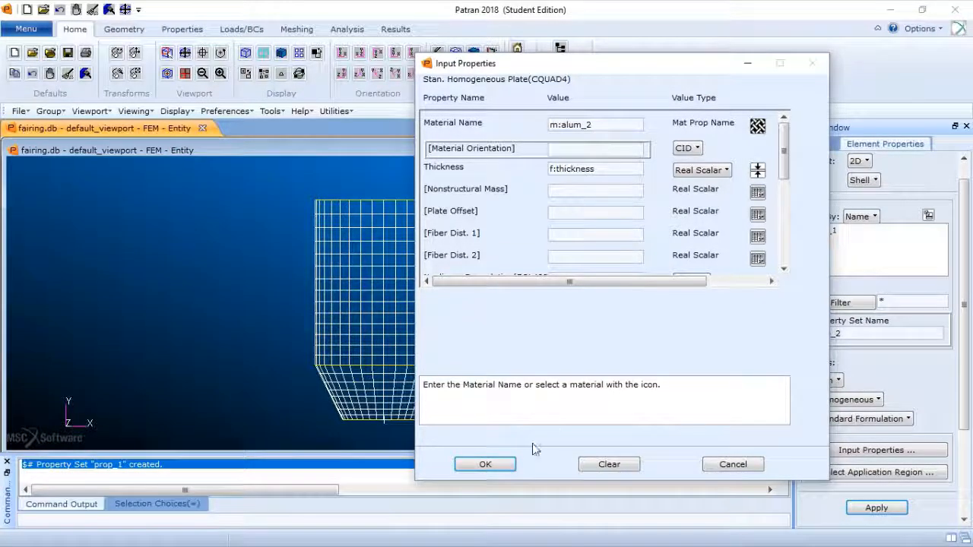
pyautogui.click(506, 470)
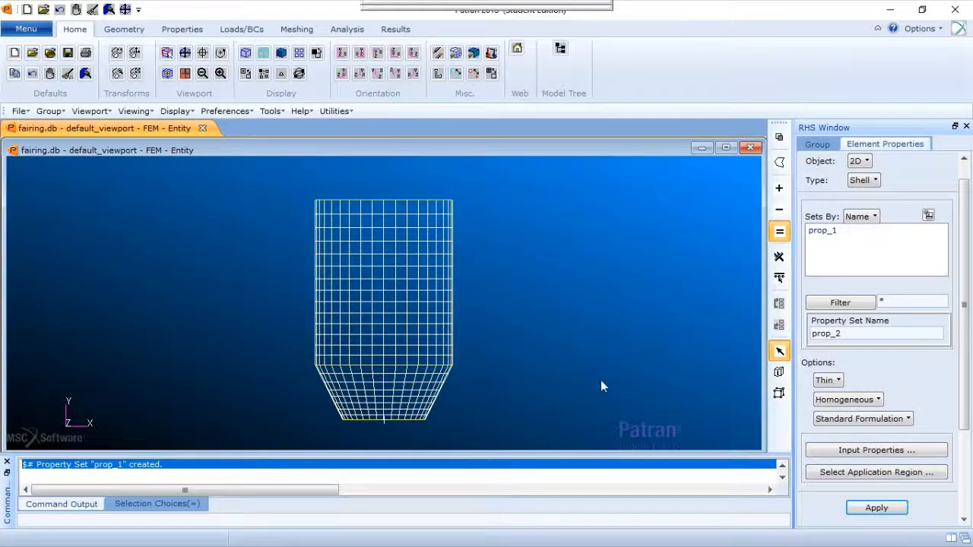
# Add the lower conical section's elements (Elm 505:792) as the application region of prop_2 and try to create the set.
pyautogui.click(903, 474)
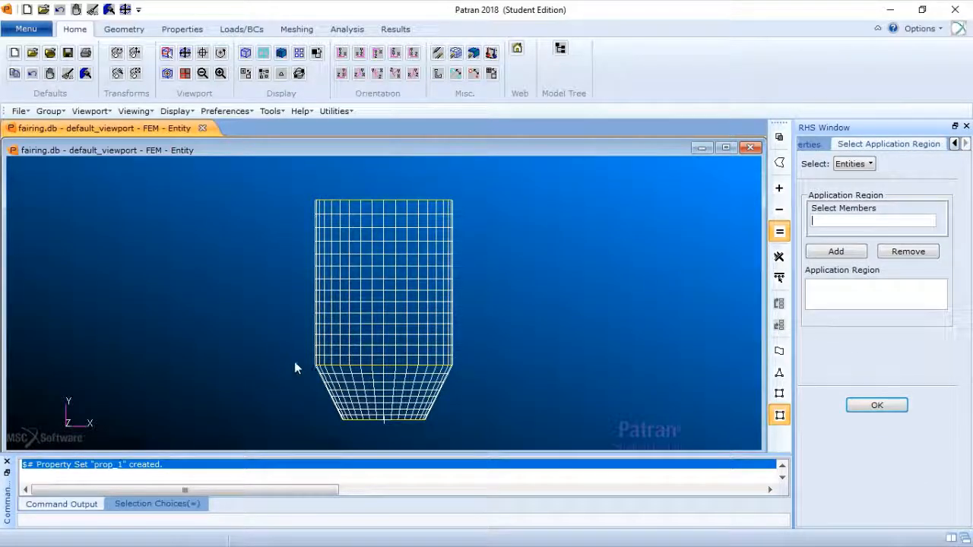
pyautogui.moveTo(293, 358); pyautogui.dragTo(479, 432)
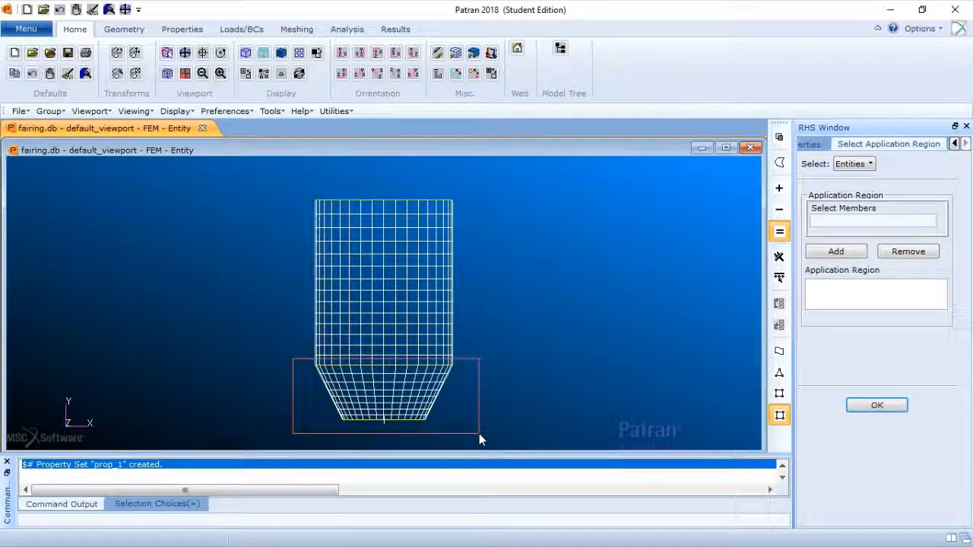
pyautogui.moveTo(479, 433); pyautogui.dragTo(479, 433)
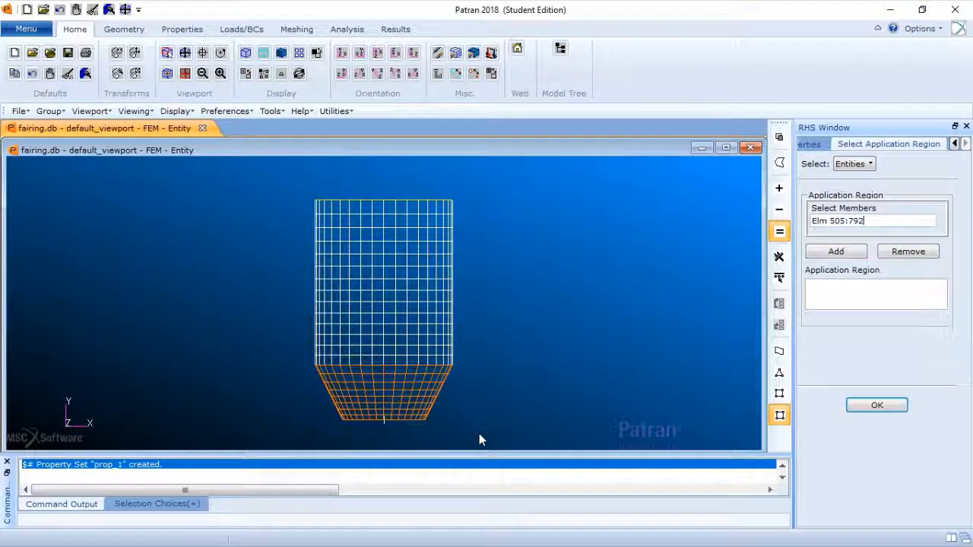
pyautogui.click(817, 253)
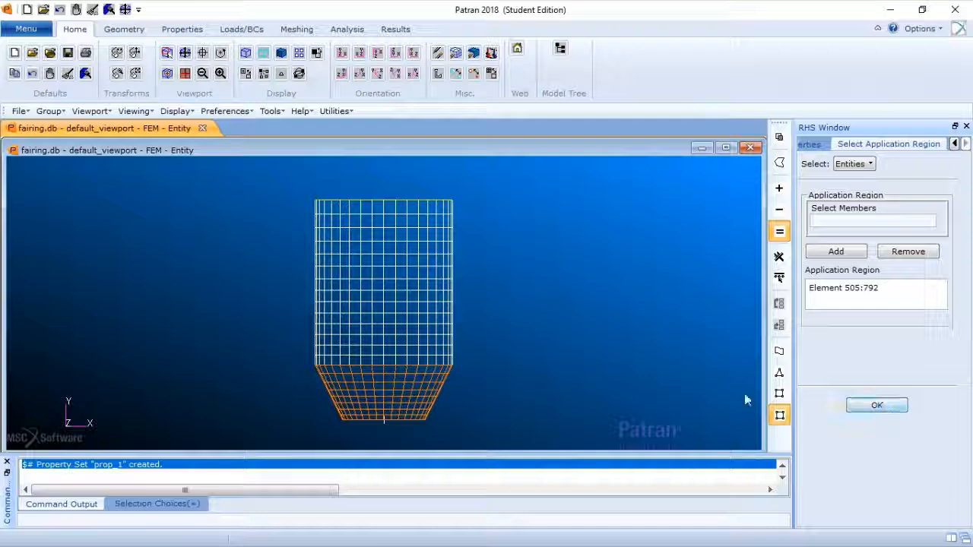
pyautogui.click(884, 409)
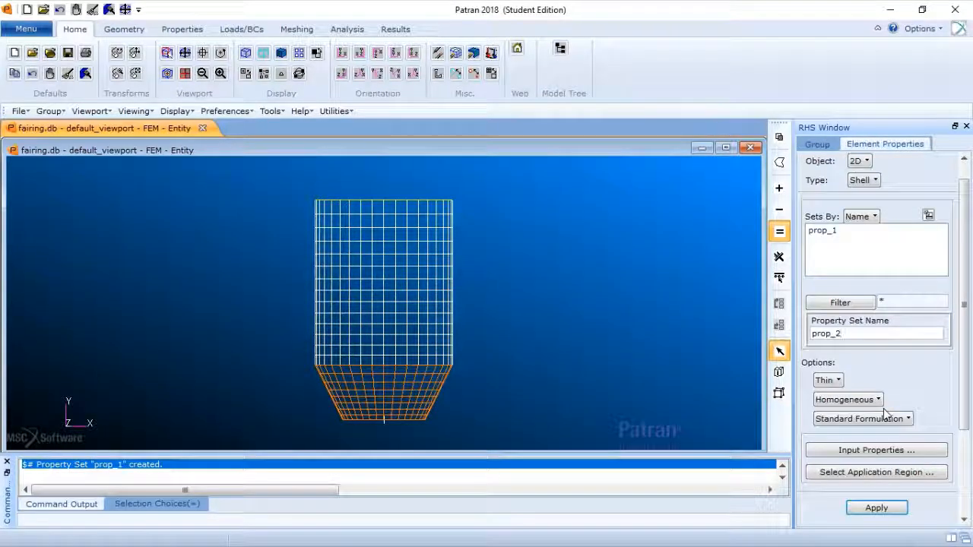
pyautogui.scroll(-2, 959, 426)
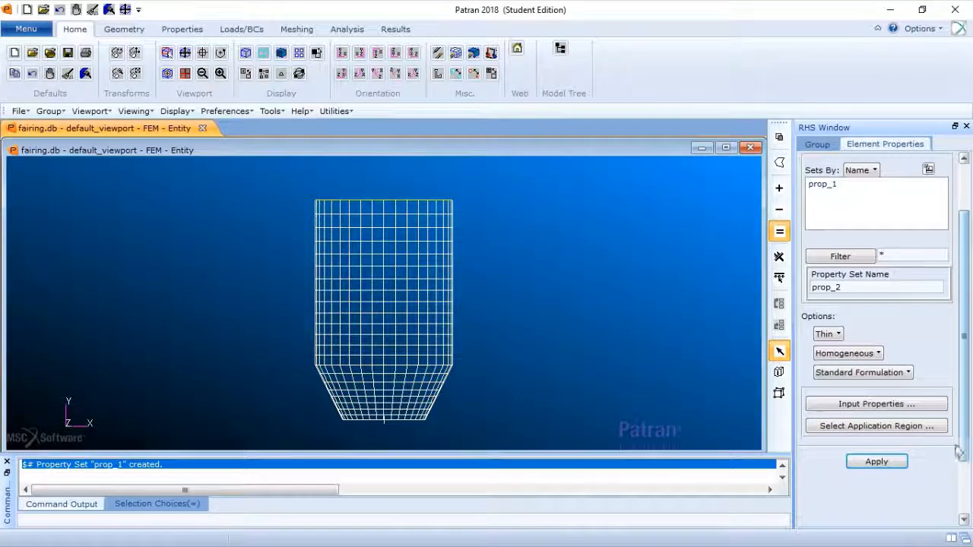
pyautogui.click(878, 462)
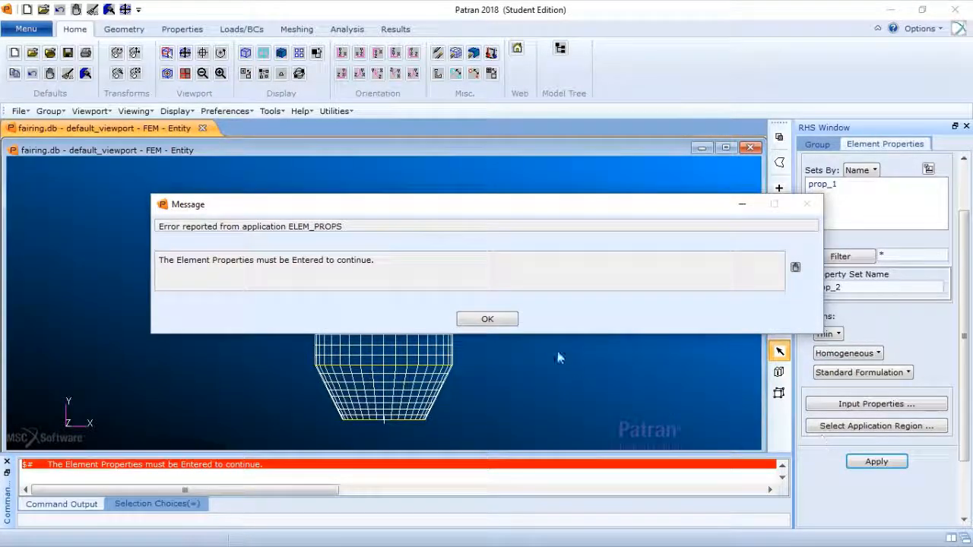
pyautogui.click(507, 321)
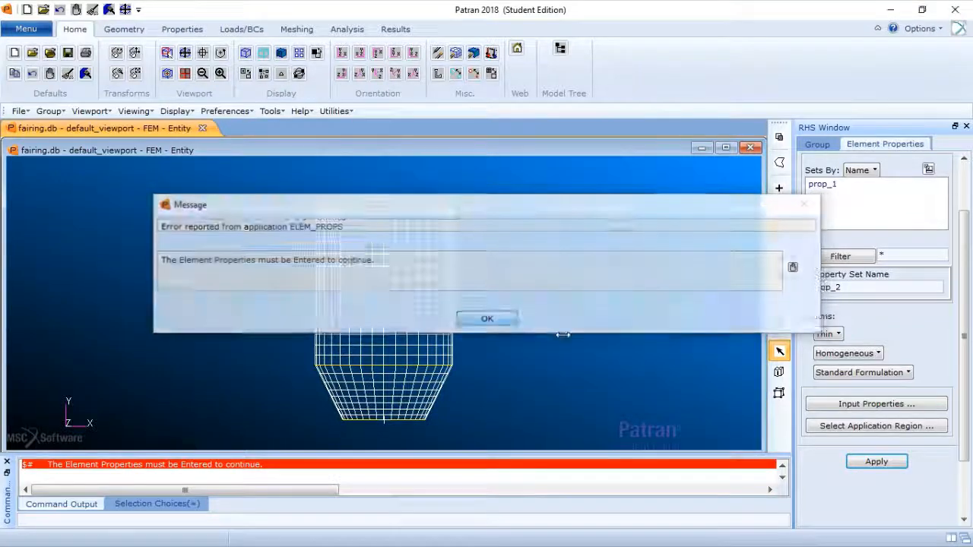
# Reselect material alum_2 and the thickness spatial field in the prop_2 input properties, and create the property set.
pyautogui.click(874, 404)
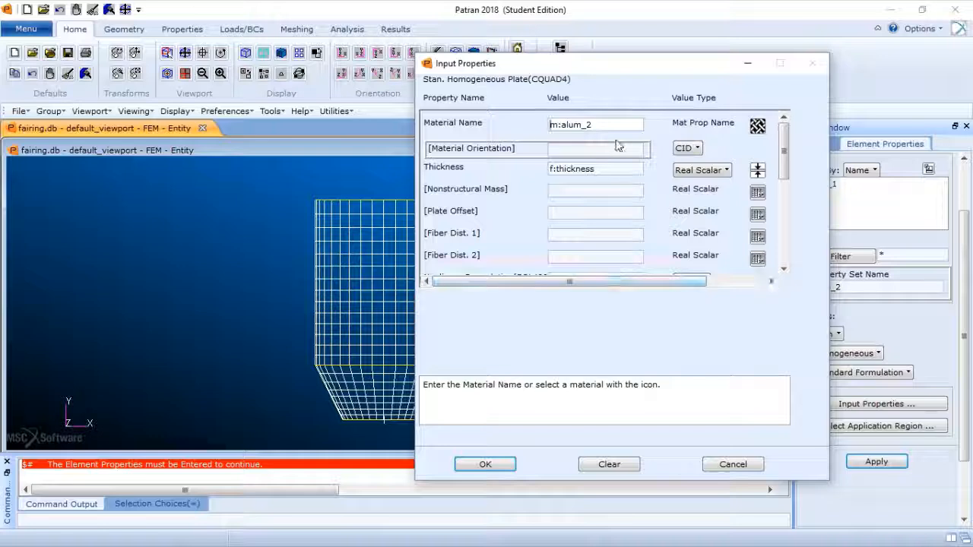
pyautogui.click(758, 127)
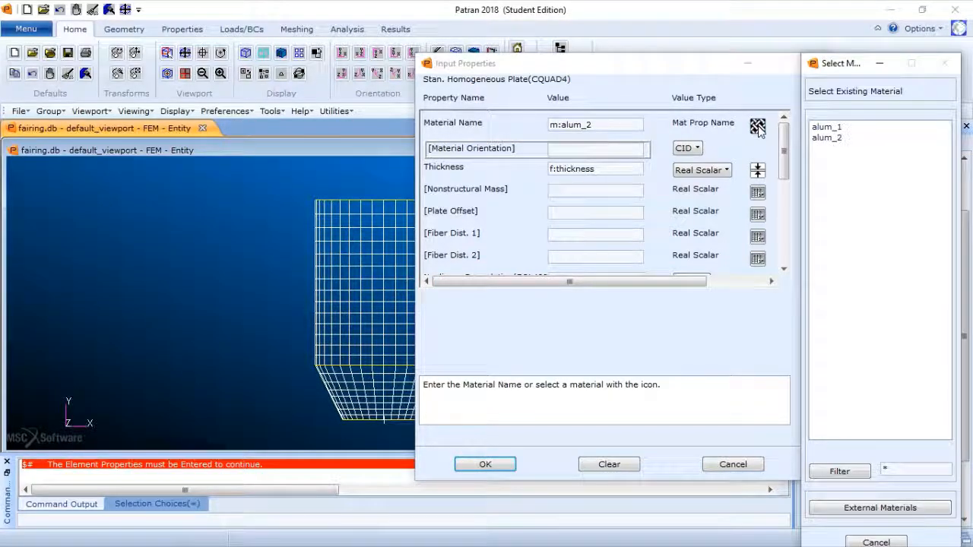
pyautogui.click(836, 140)
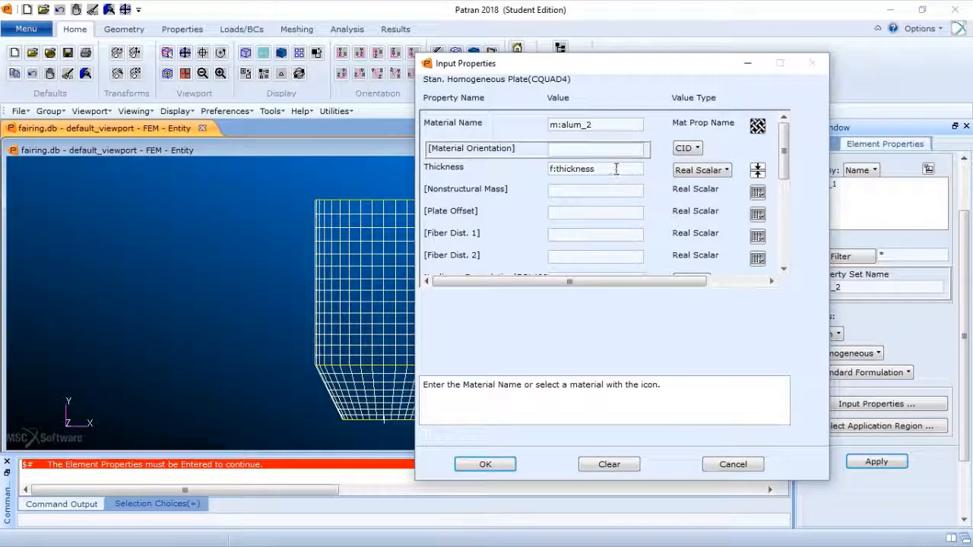
pyautogui.click(614, 169)
pyautogui.click(758, 170)
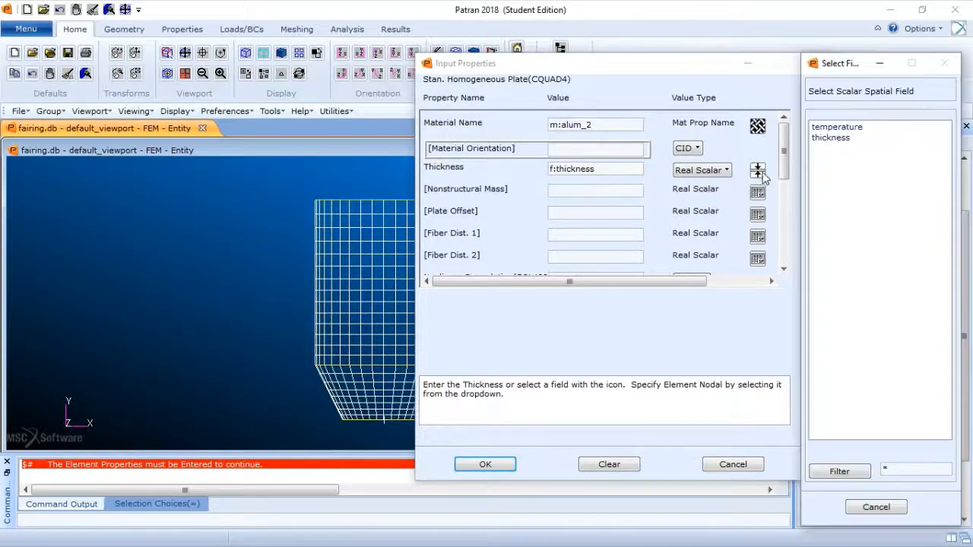
pyautogui.click(836, 140)
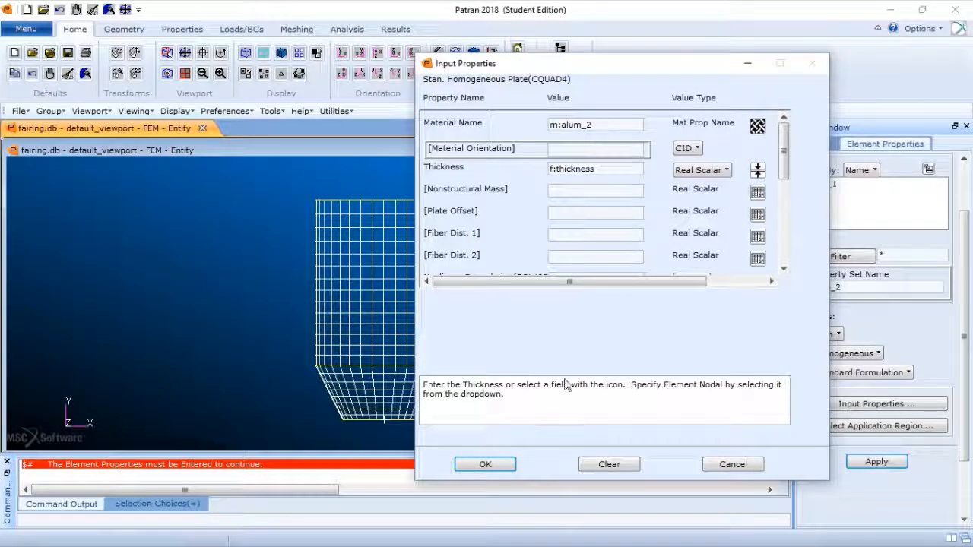
pyautogui.click(485, 464)
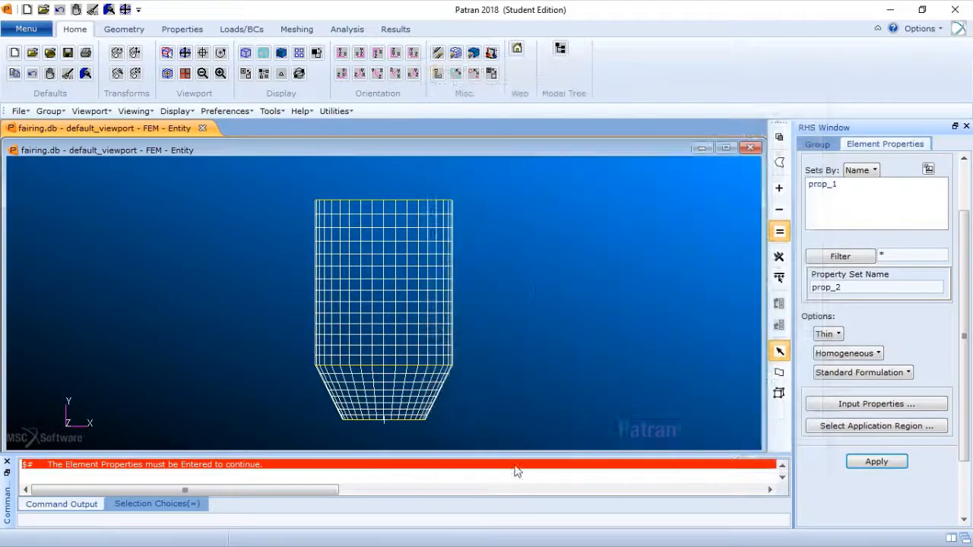
pyautogui.click(887, 463)
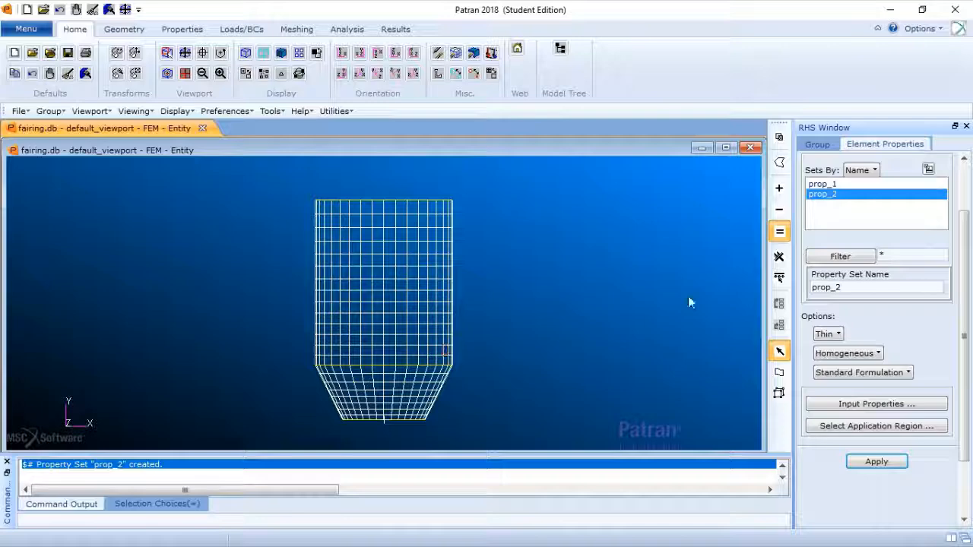
# Review the input properties of the property sets prop_2 and prop_1.
pyautogui.click(826, 199)
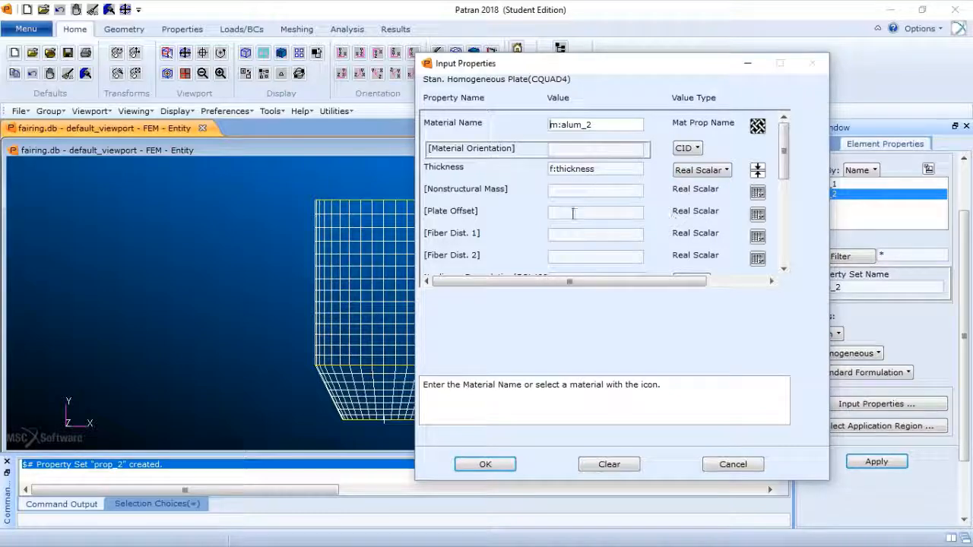
pyautogui.click(485, 465)
pyautogui.click(833, 185)
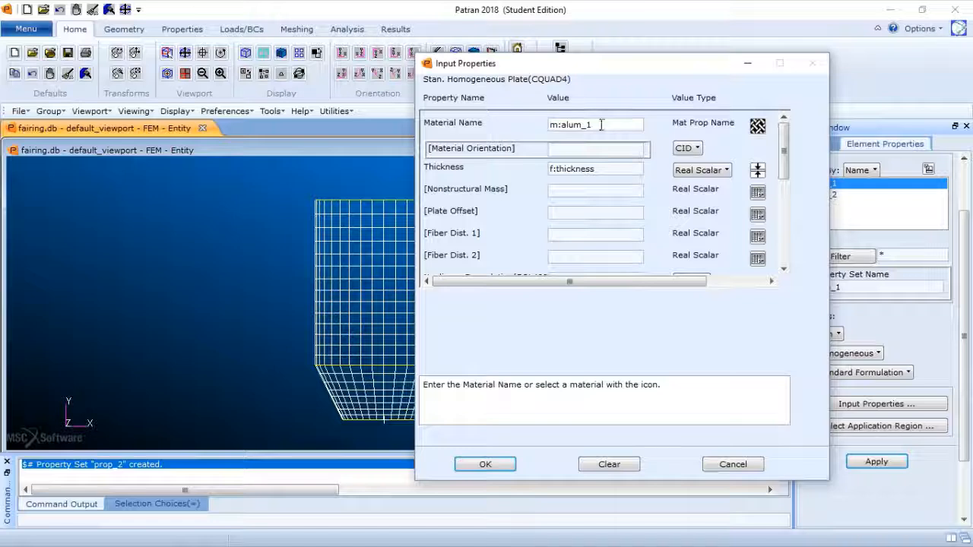
pyautogui.click(487, 463)
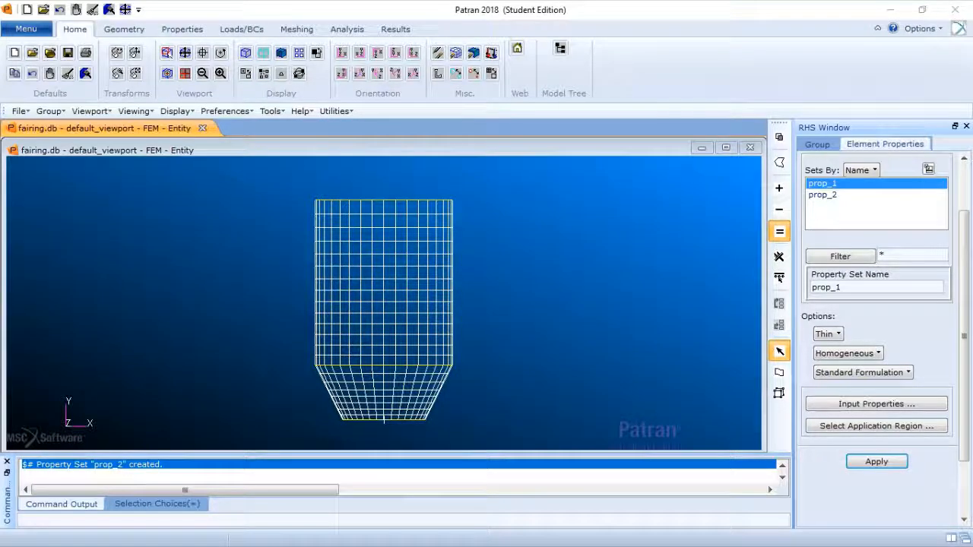
# Start a new nodal temperature load set and name it temp.
pyautogui.moveTo(863, 1)
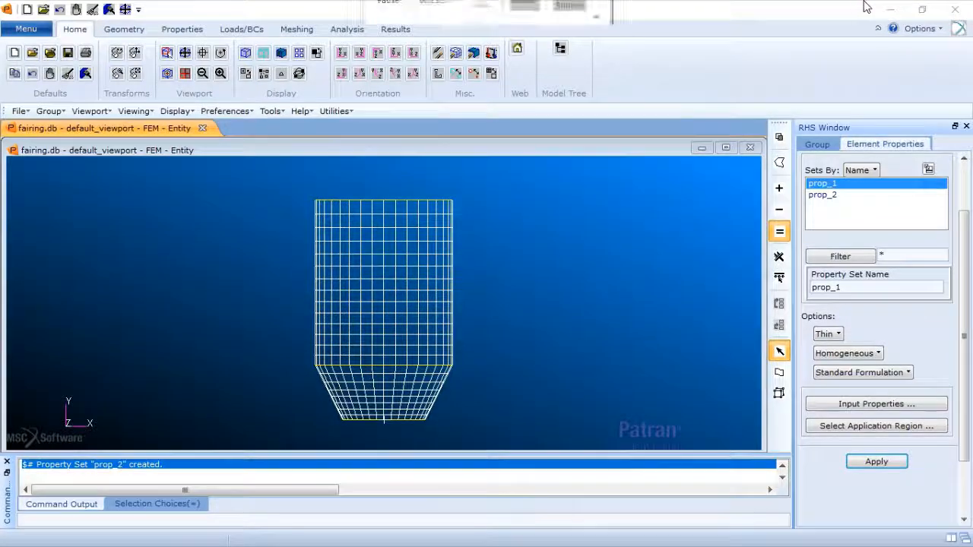
pyautogui.click(242, 30)
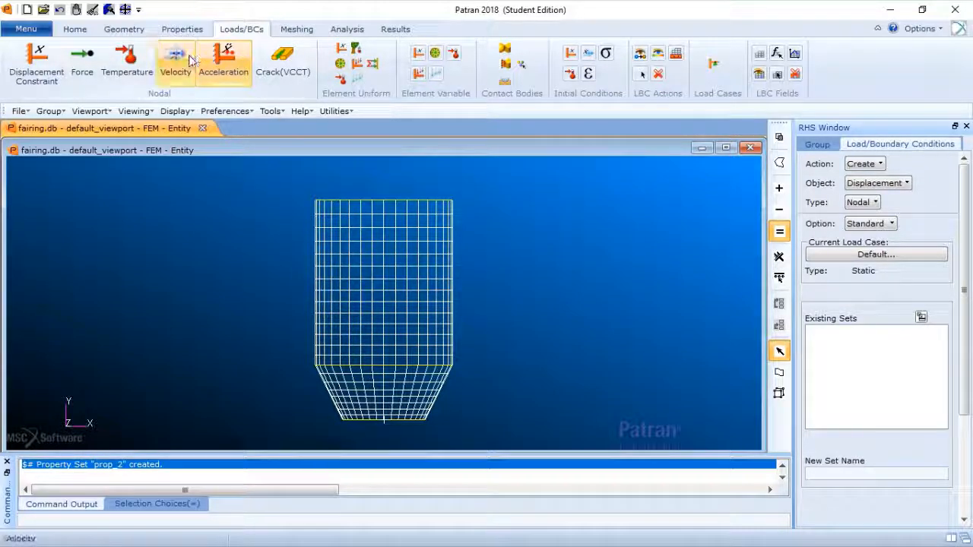
pyautogui.click(127, 63)
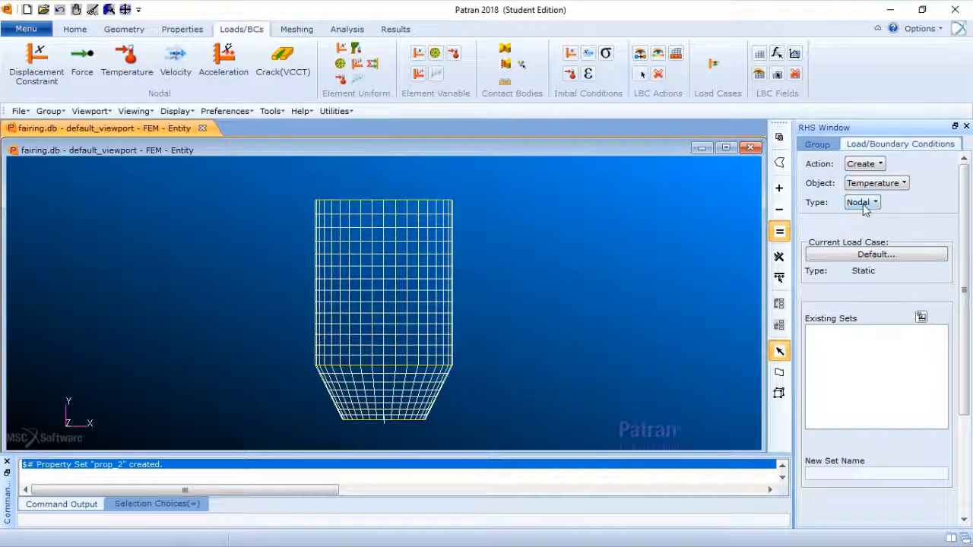
pyautogui.click(861, 471)
pyautogui.write('temp')
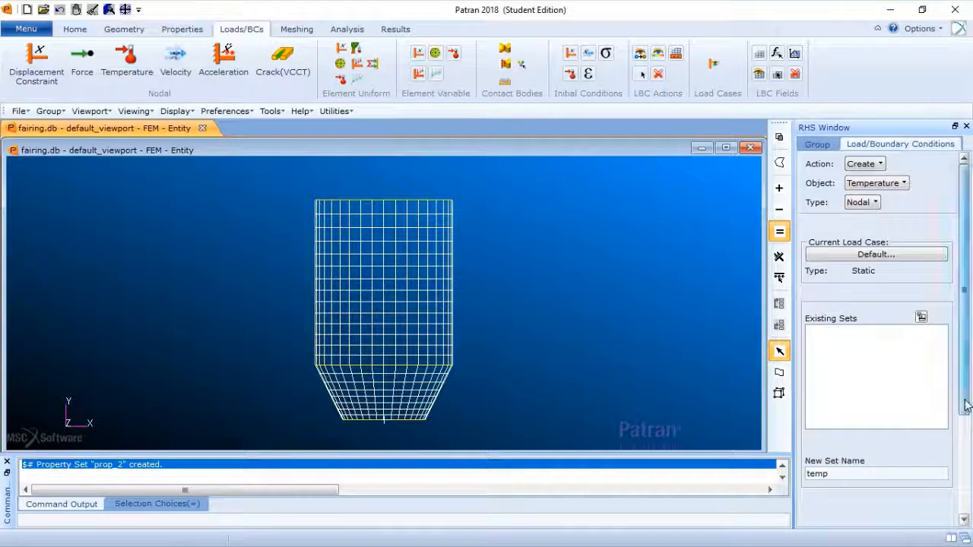
# Use the temperature spatial field as the temperature value in the input data of the load set temp.
pyautogui.scroll(-3, 966, 405)
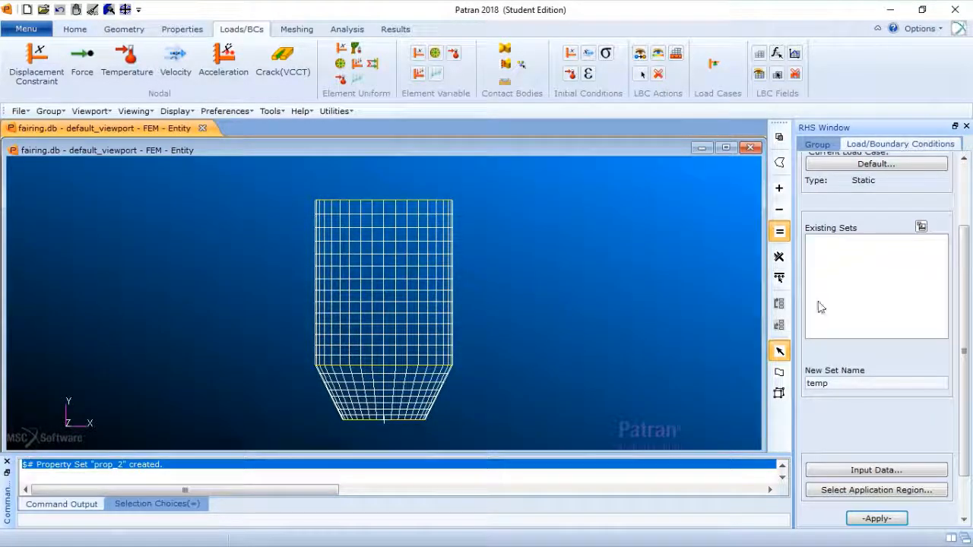
pyautogui.scroll(-1, 963, 403)
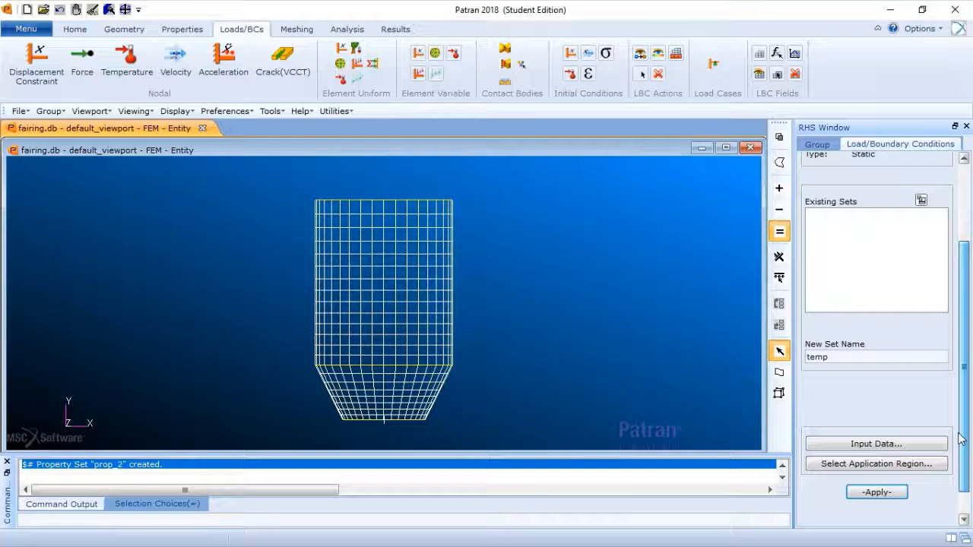
pyautogui.click(882, 443)
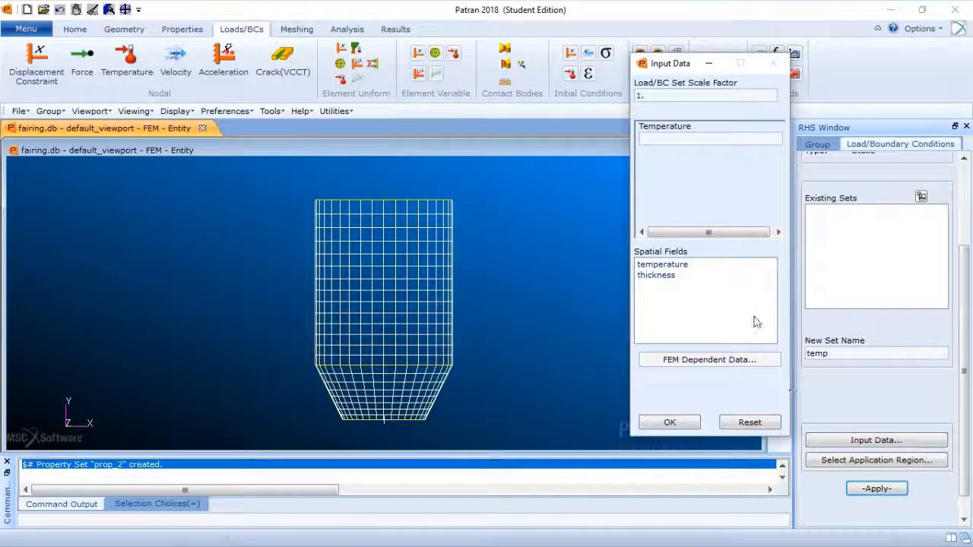
pyautogui.click(670, 140)
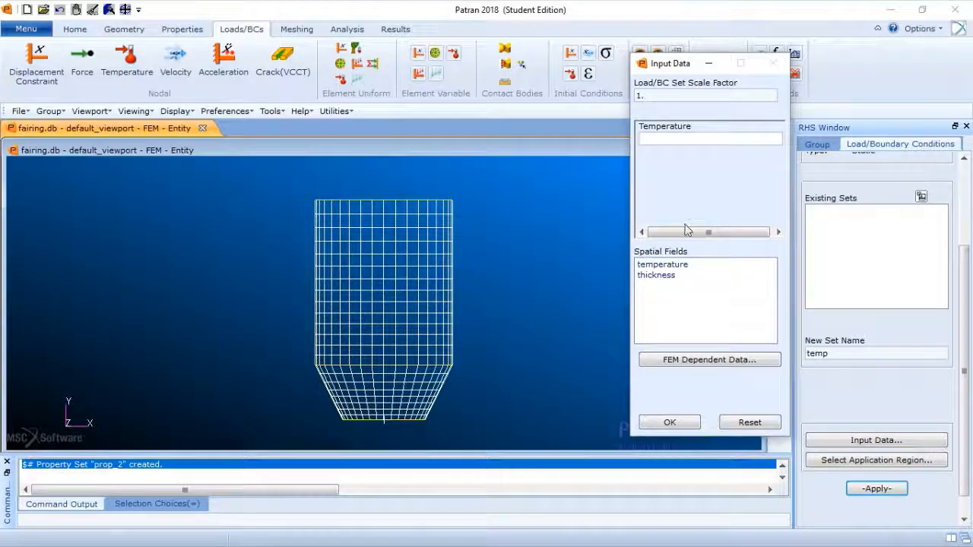
pyautogui.click(684, 266)
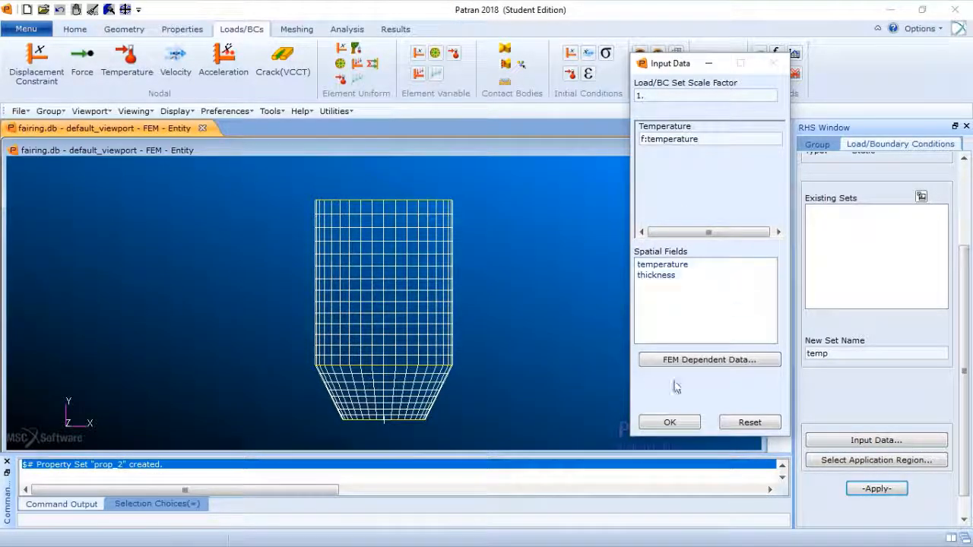
pyautogui.click(683, 426)
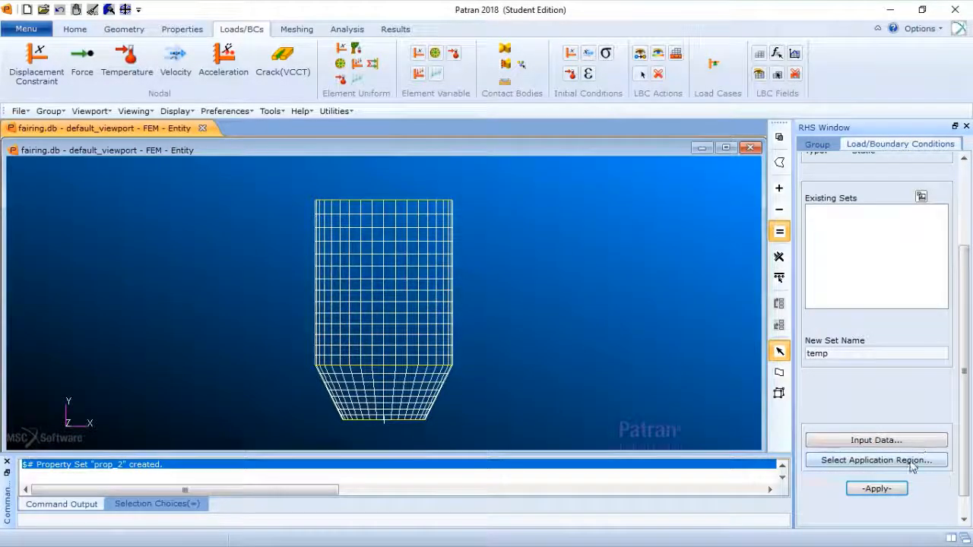
# Add all FEM nodes of the fairing as the application region of temp and create the load set.
pyautogui.click(877, 461)
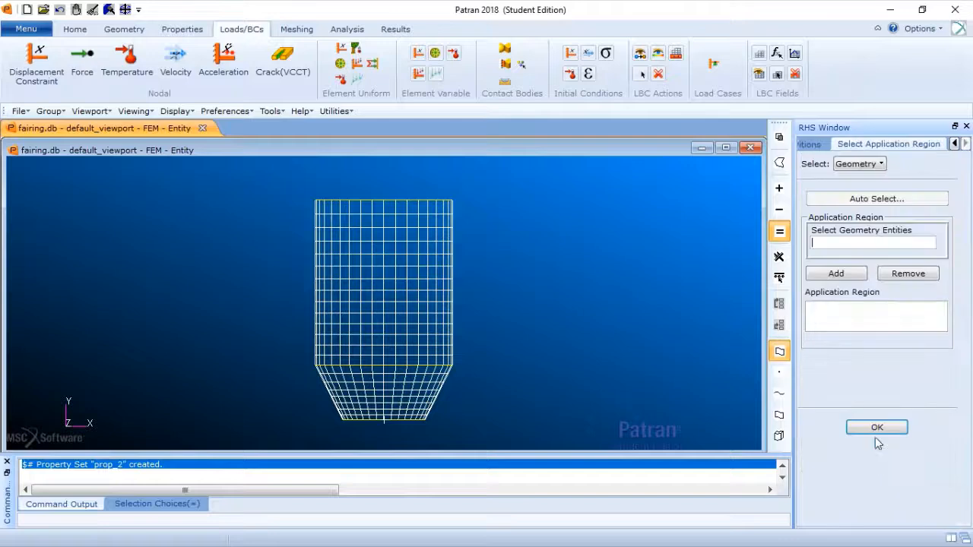
pyautogui.click(873, 166)
pyautogui.click(869, 198)
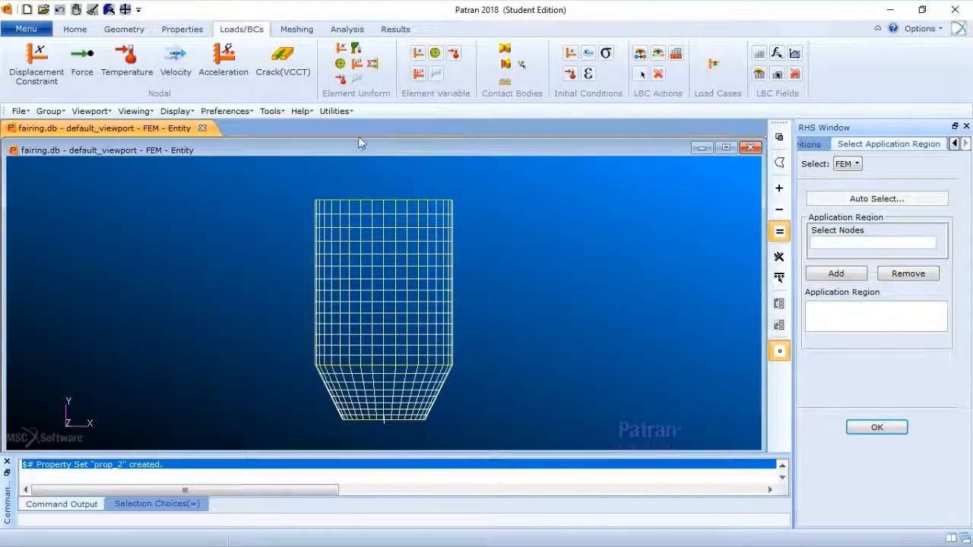
pyautogui.moveTo(255, 177); pyautogui.dragTo(555, 435)
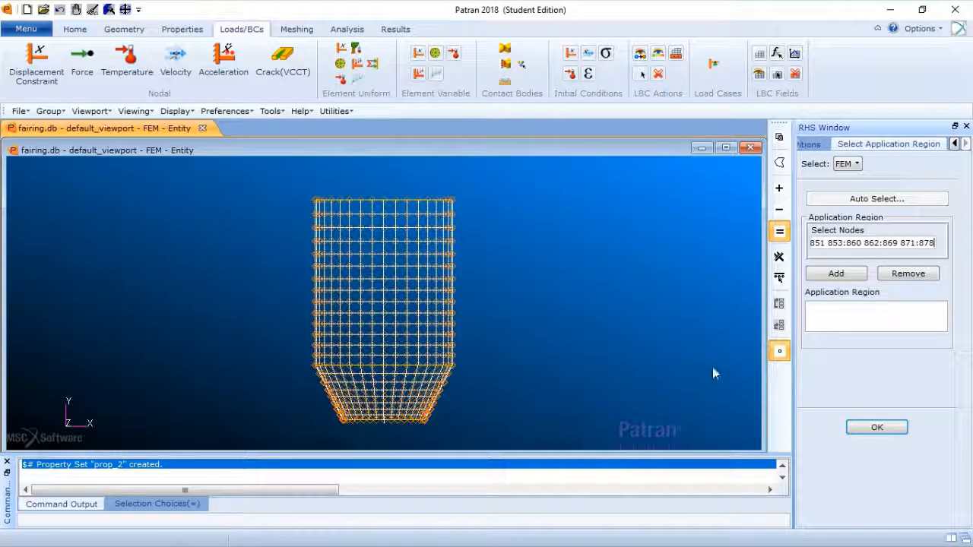
pyautogui.click(837, 273)
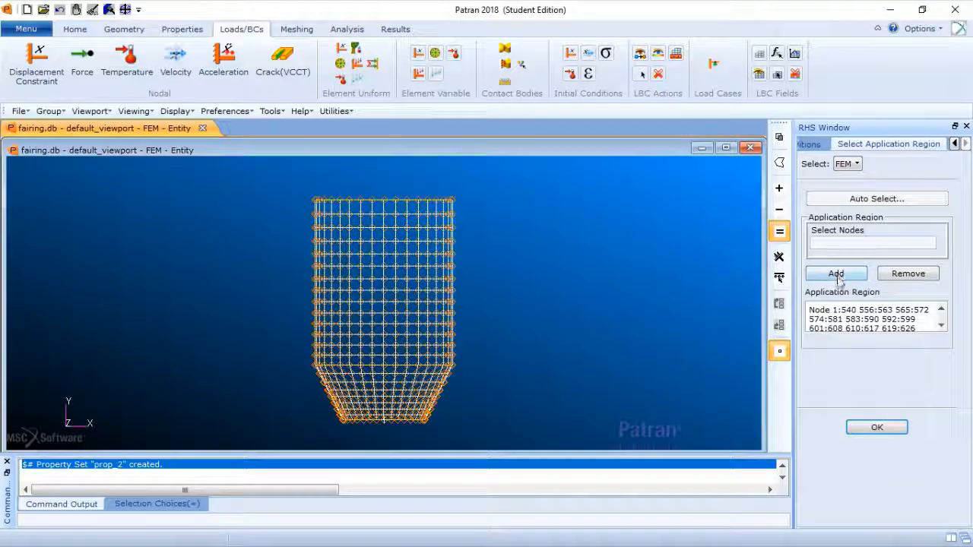
pyautogui.click(877, 429)
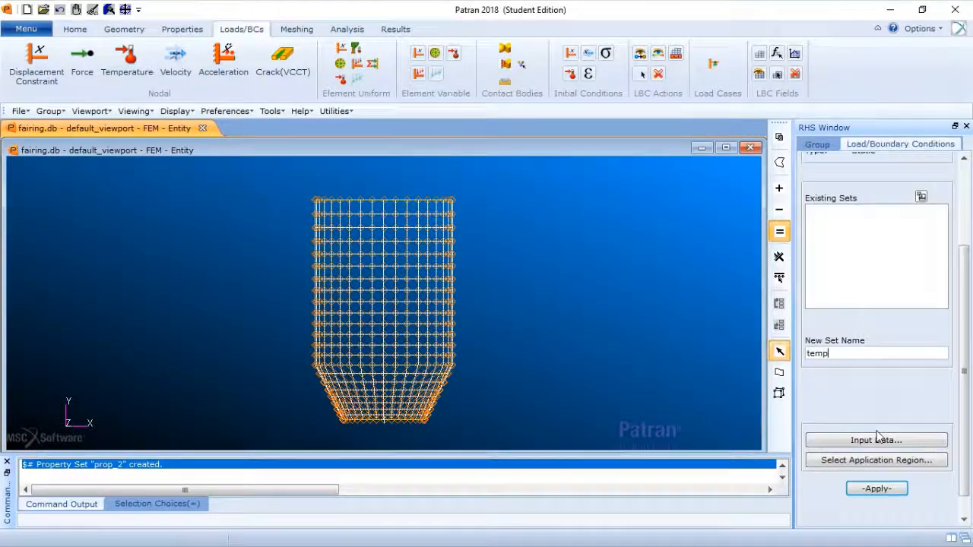
pyautogui.click(880, 488)
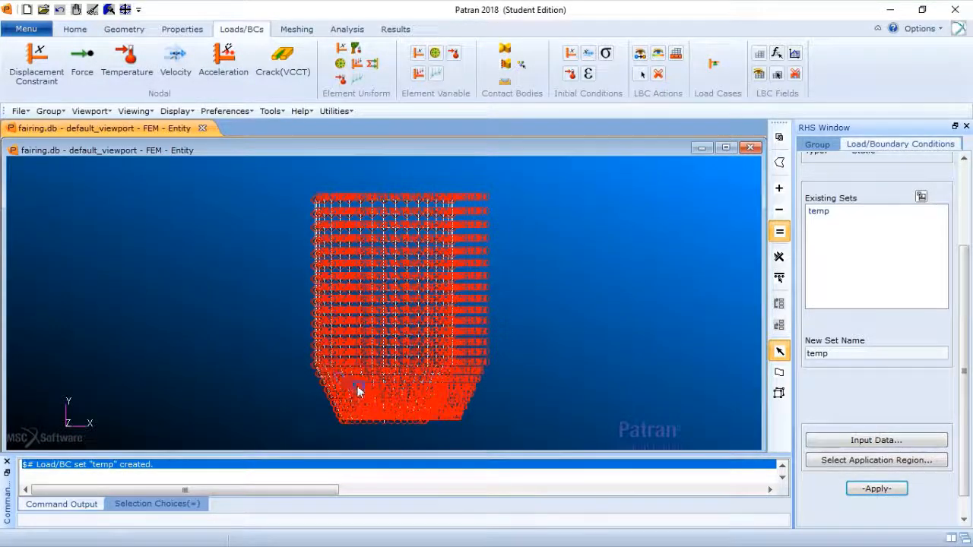
# Examine the temperature values displayed at the individual nodes of the fairing mesh.
pyautogui.scroll(6, 364, 370)
pyautogui.scroll(2, 381, 334)
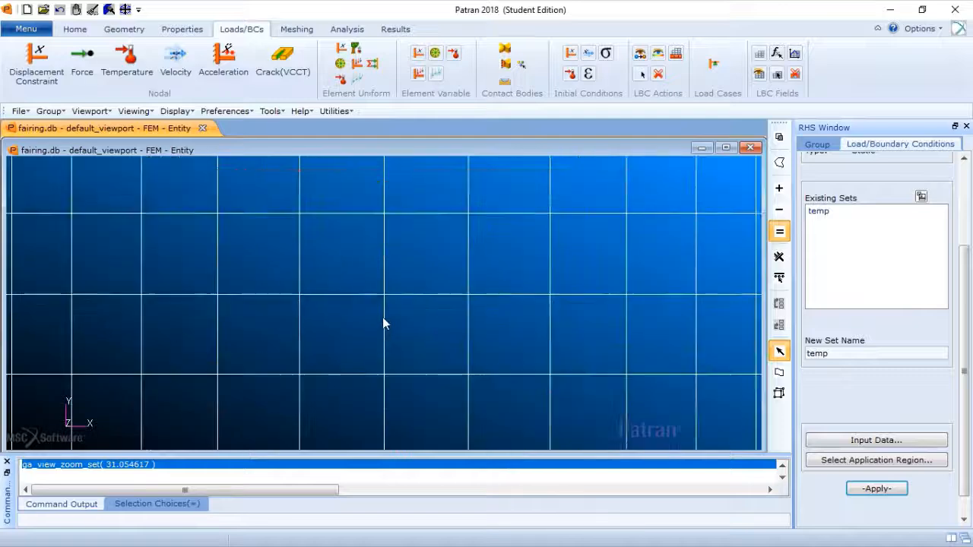
pyautogui.scroll(2, 383, 325)
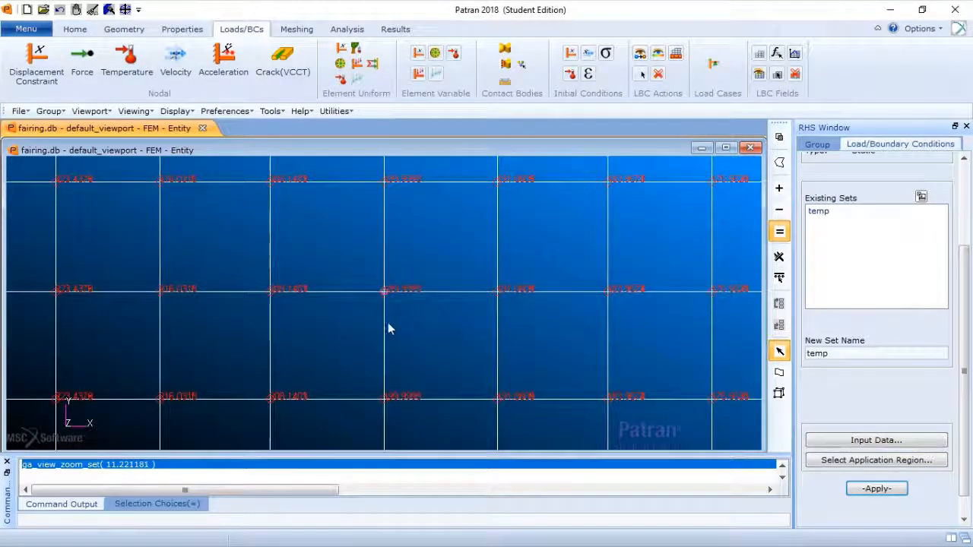
pyautogui.scroll(-2, 388, 330)
pyautogui.moveTo(380, 232); pyautogui.dragTo(381, 230, button='middle')
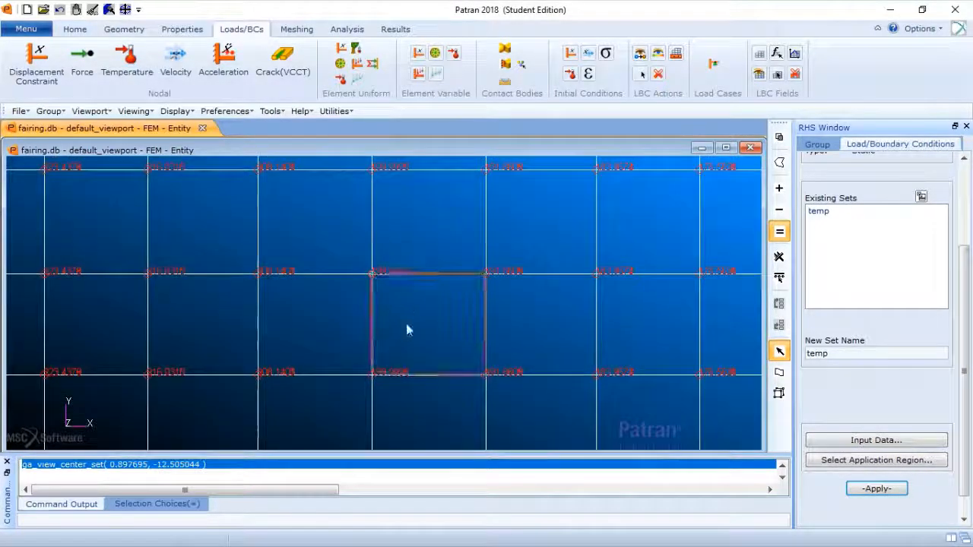
pyautogui.moveTo(273, 348); pyautogui.dragTo(378, 308, button='middle')
pyautogui.scroll(-4, 378, 307)
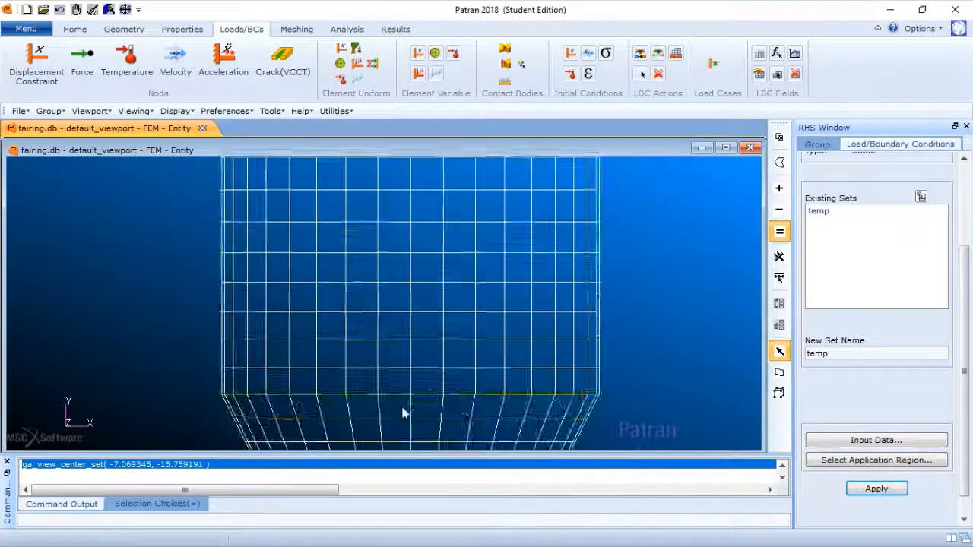
pyautogui.scroll(-3, 441, 414)
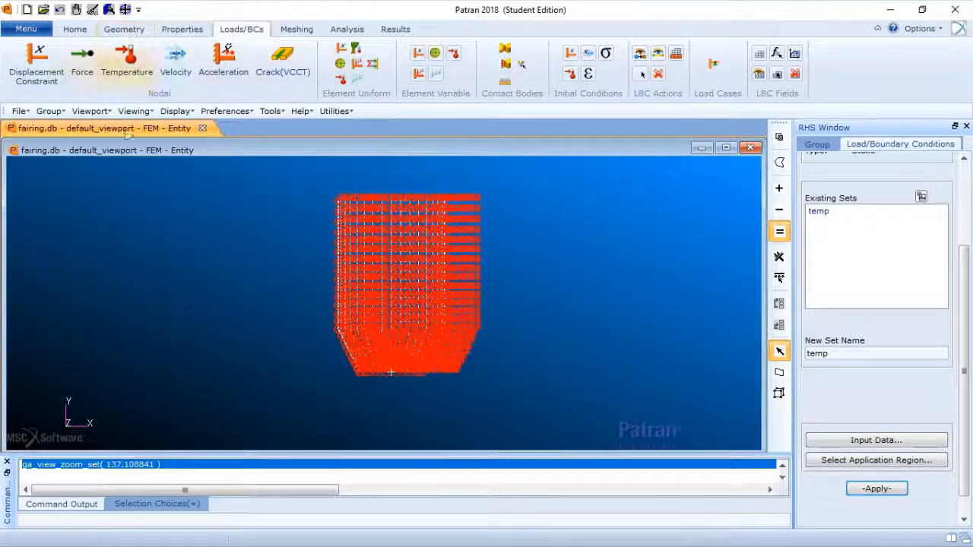
# Hide the temperature load markers through the load and element property display attributes.
pyautogui.click(176, 111)
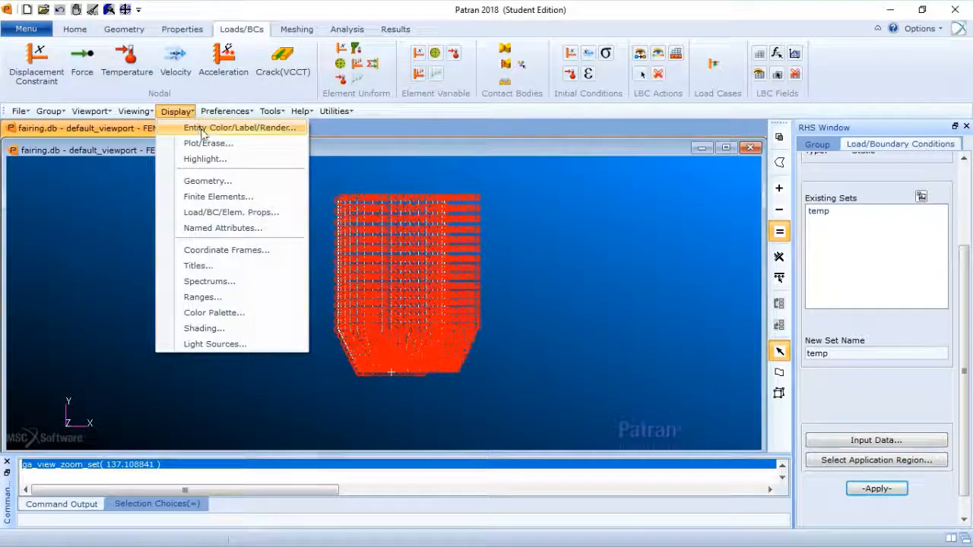
pyautogui.click(217, 212)
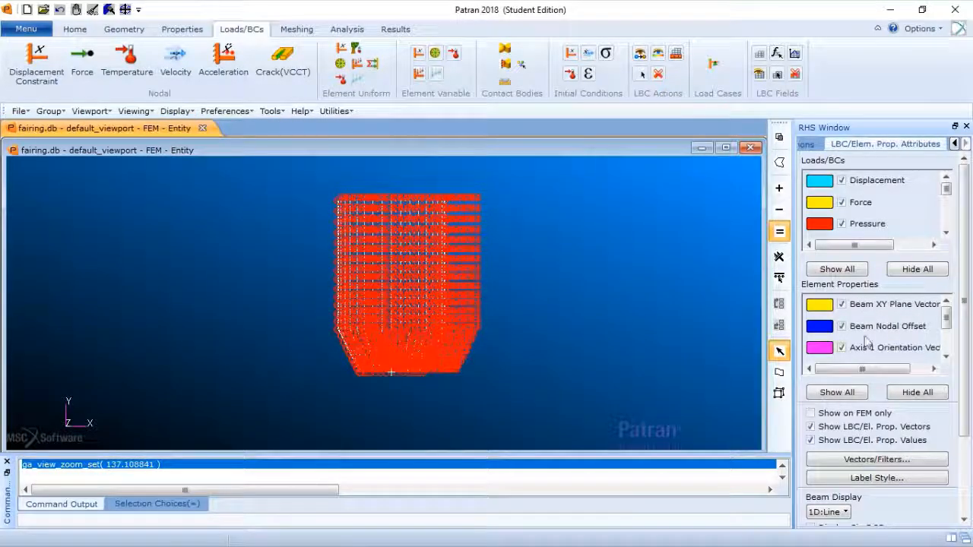
pyautogui.click(945, 233)
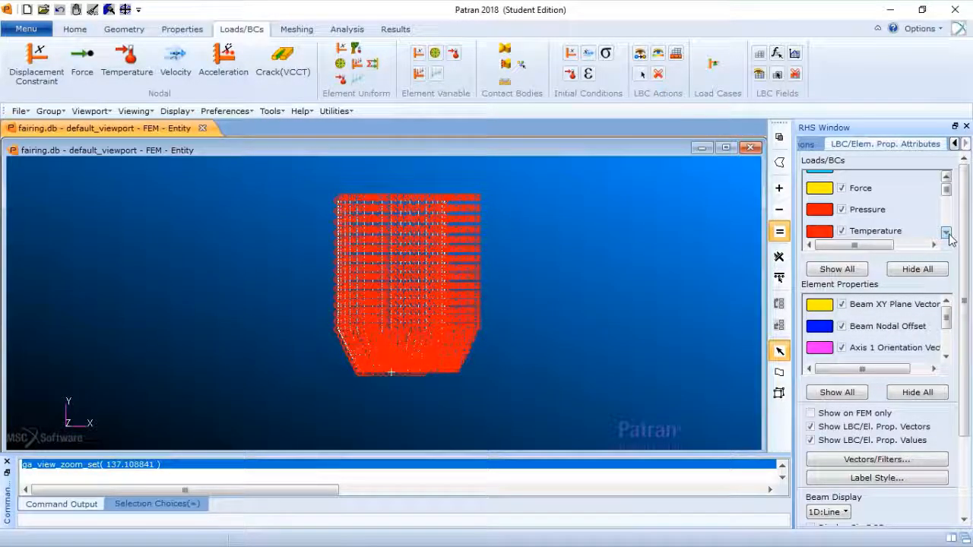
pyautogui.click(841, 231)
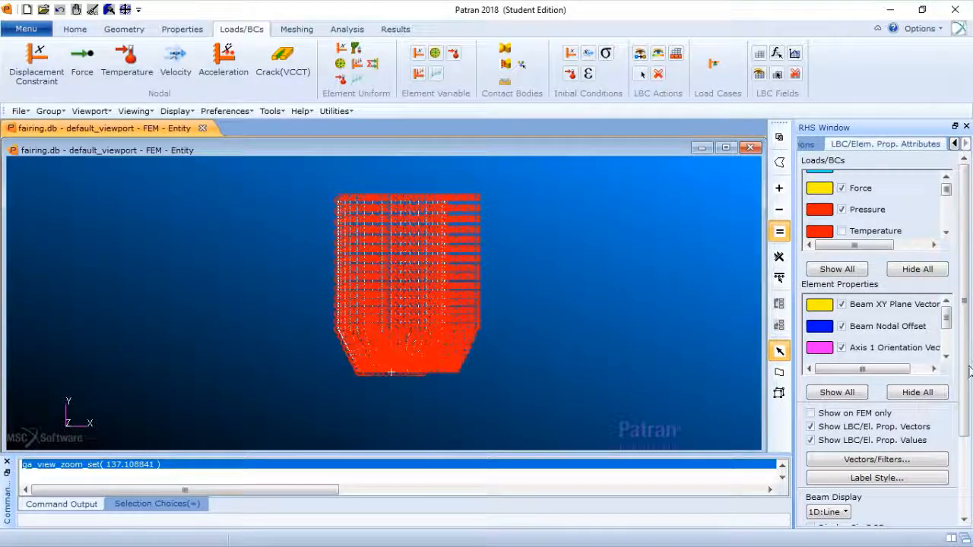
pyautogui.scroll(-3, 956, 386)
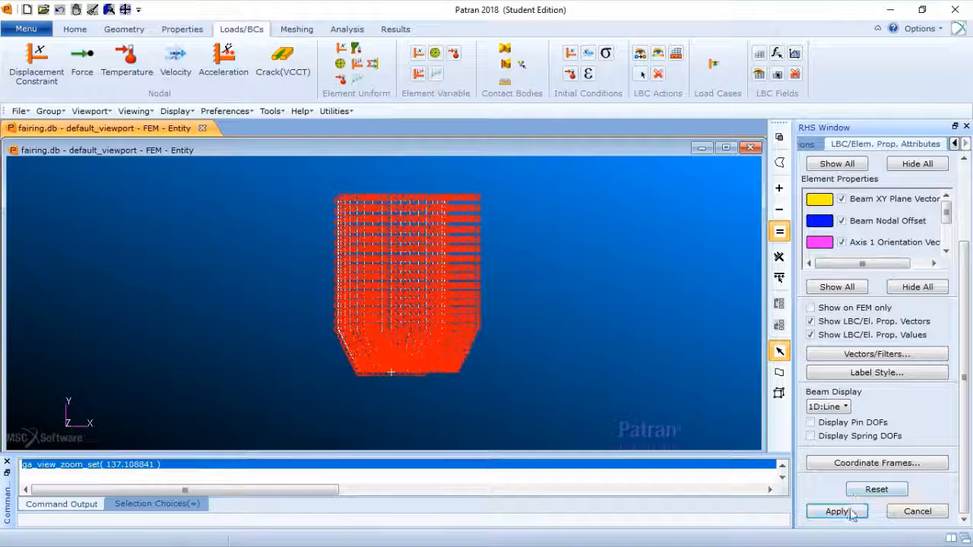
pyautogui.click(836, 511)
pyautogui.click(916, 511)
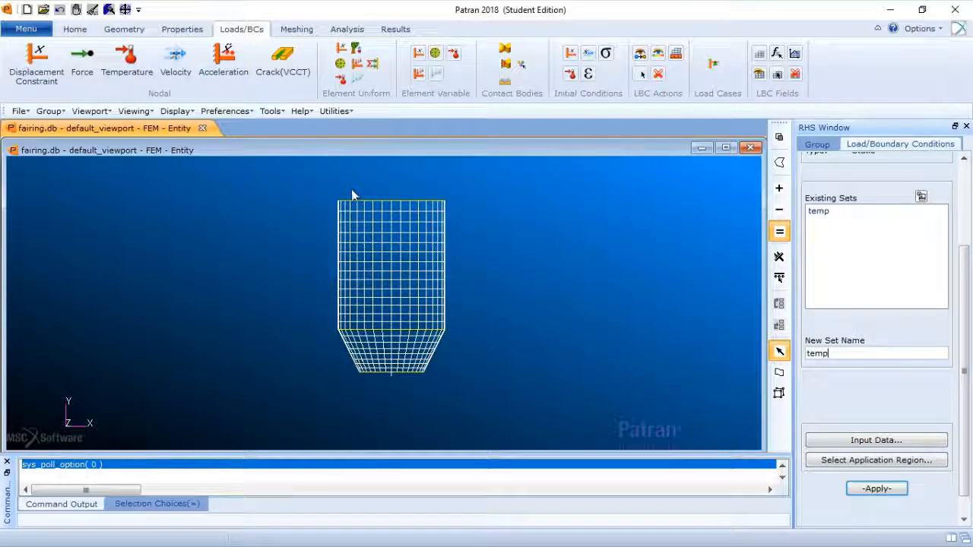
# Create a list of the FEM elements with the material attribute alum_1 in target list A.
pyautogui.click(271, 111)
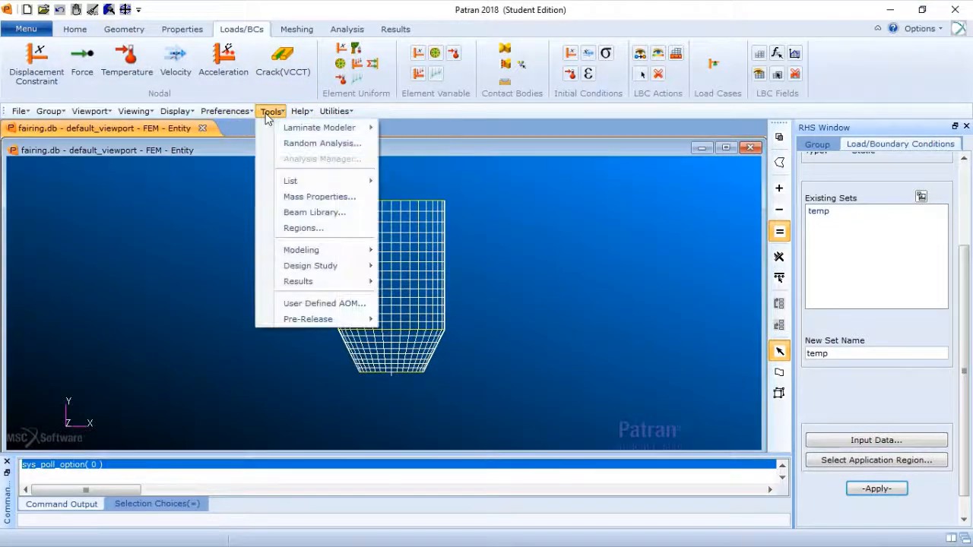
pyautogui.moveTo(296, 182)
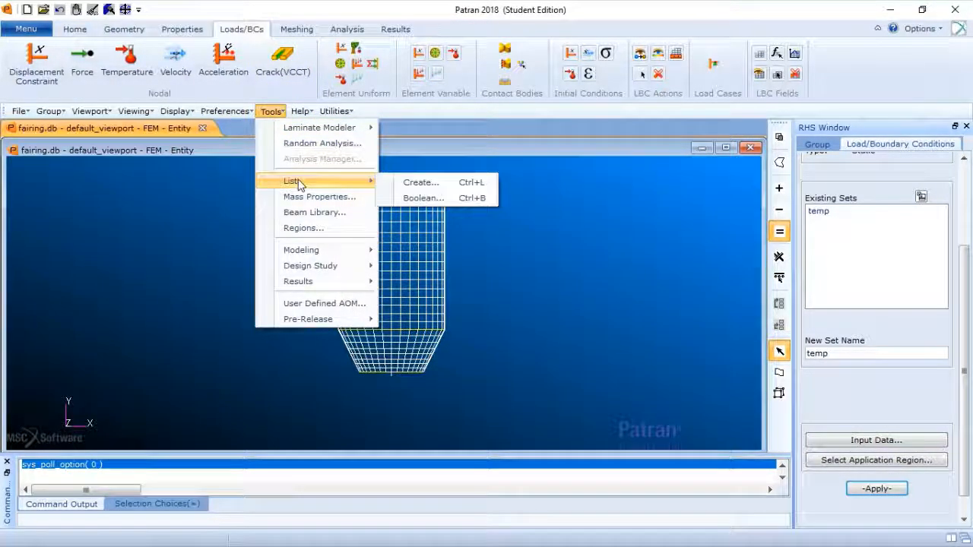
pyautogui.click(432, 182)
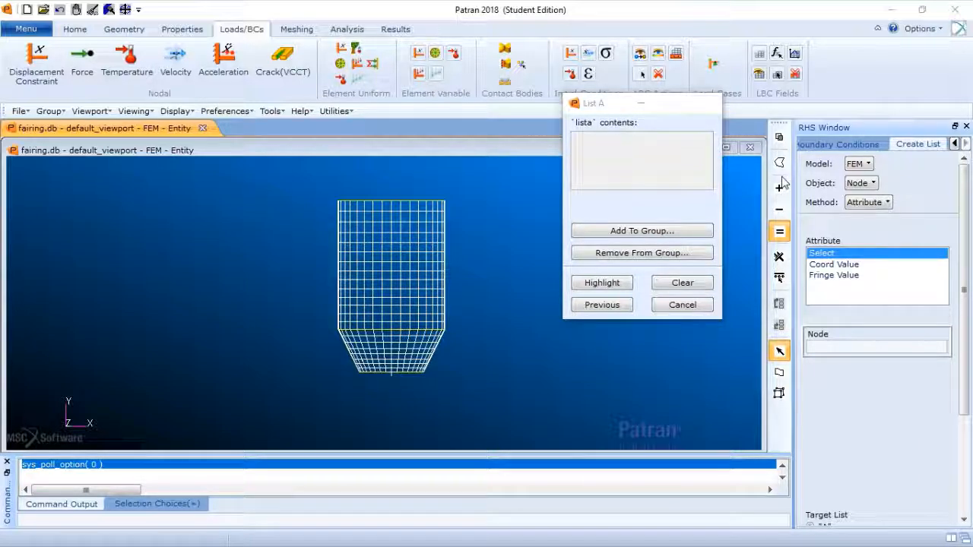
pyautogui.click(872, 183)
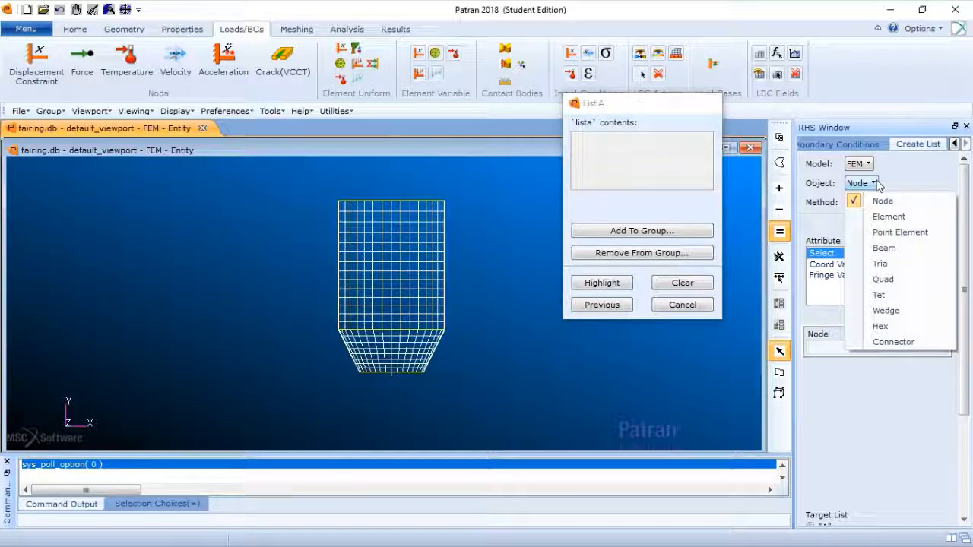
pyautogui.click(886, 217)
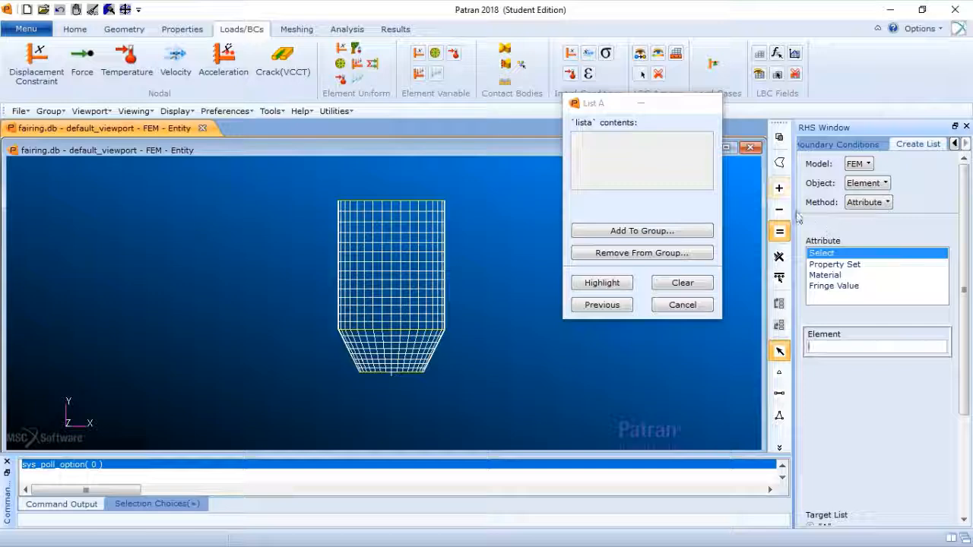
pyautogui.click(829, 275)
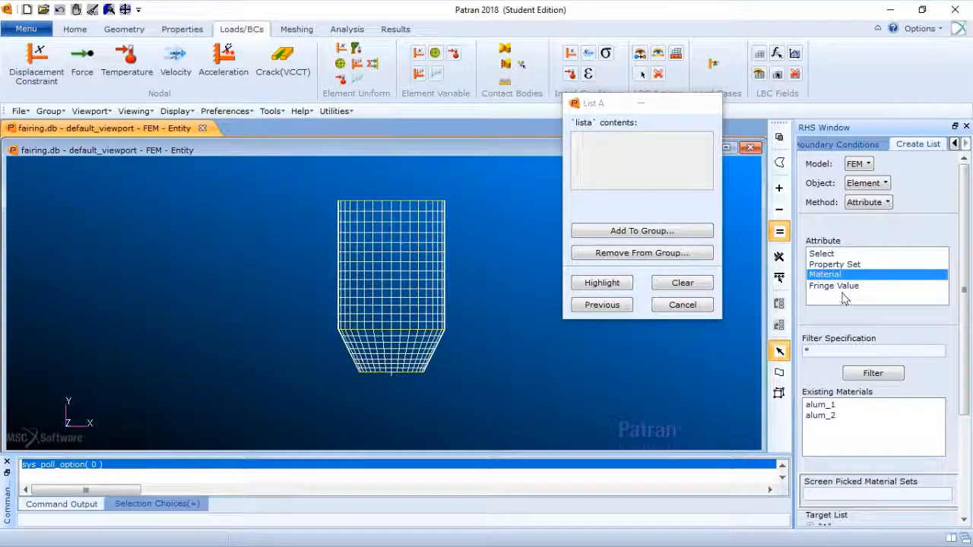
pyautogui.click(833, 406)
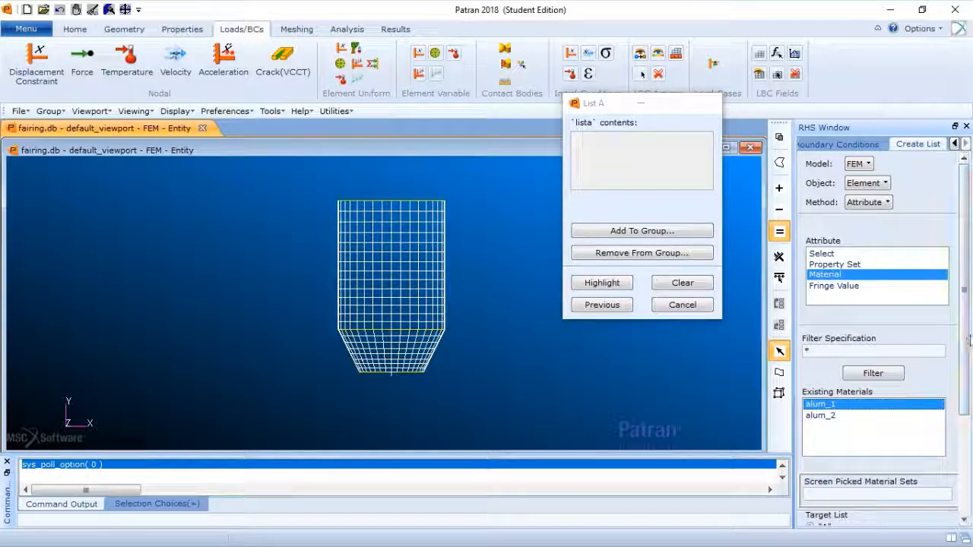
pyautogui.scroll(-1, 969, 342)
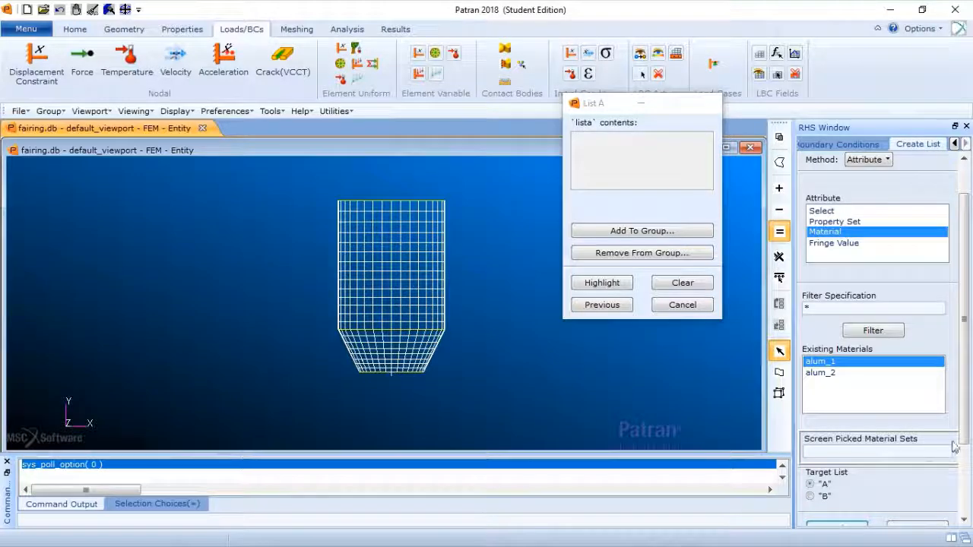
pyautogui.scroll(-1, 956, 453)
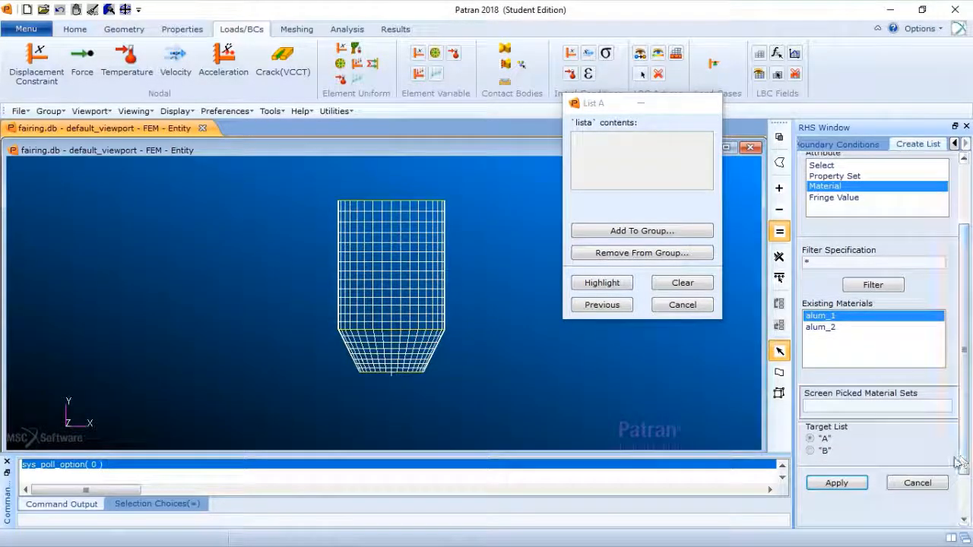
pyautogui.click(829, 483)
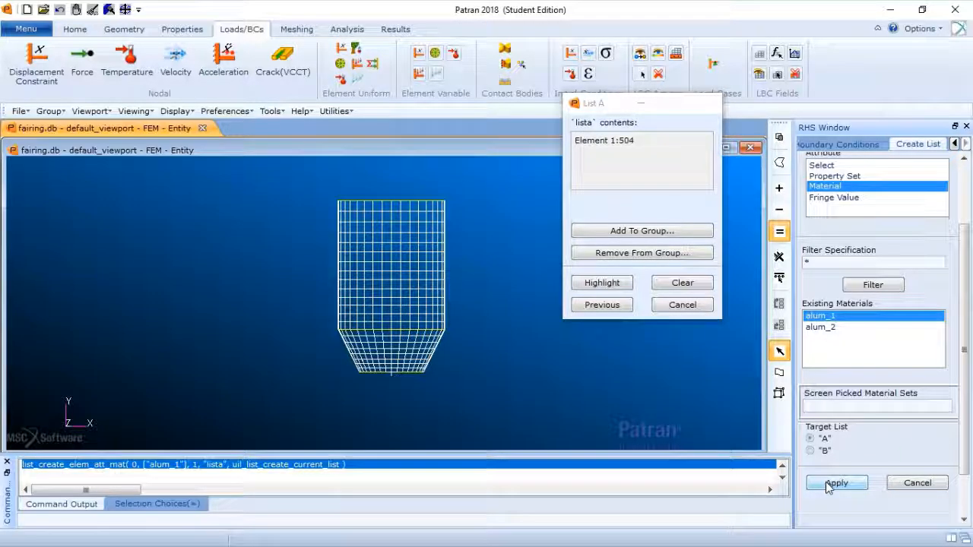
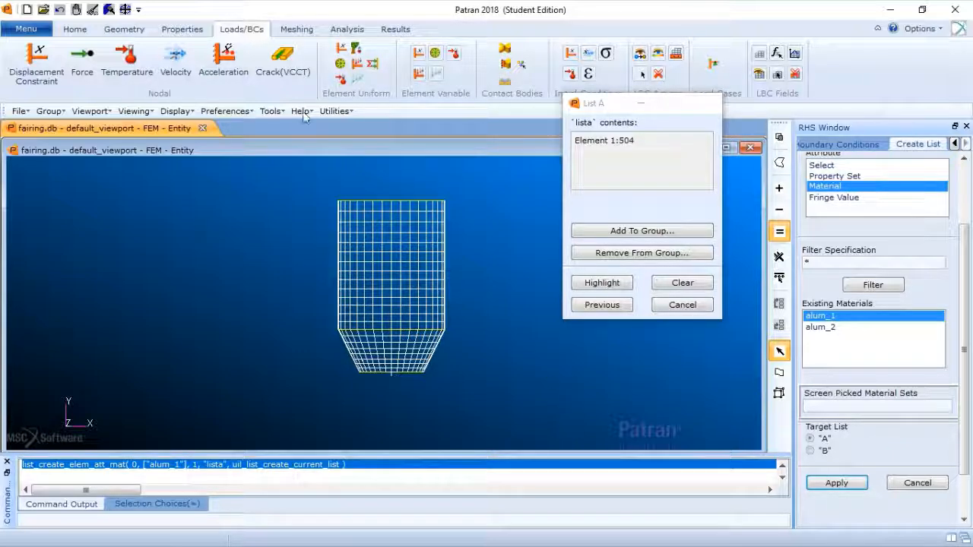
# Close the list A window and switch the element properties action to Show.
pyautogui.click(187, 29)
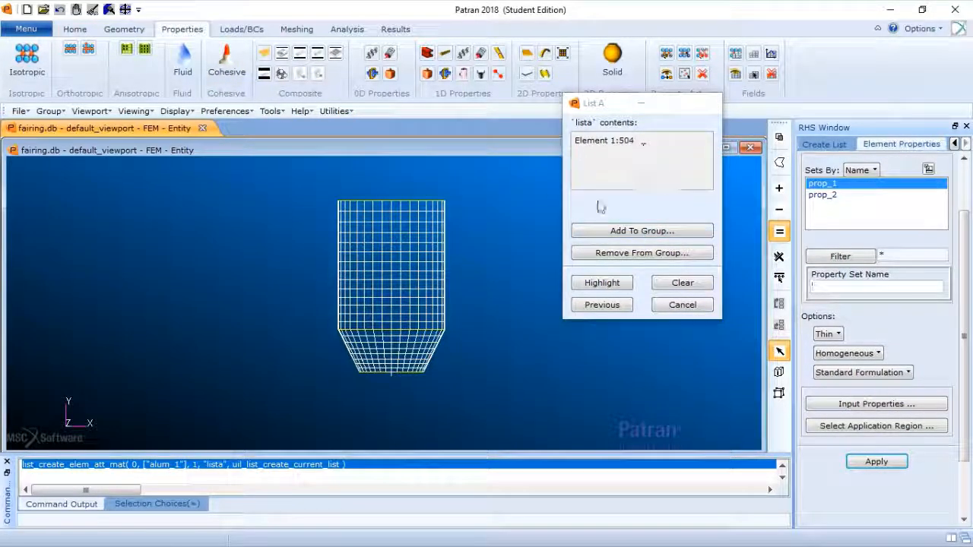
pyautogui.click(674, 308)
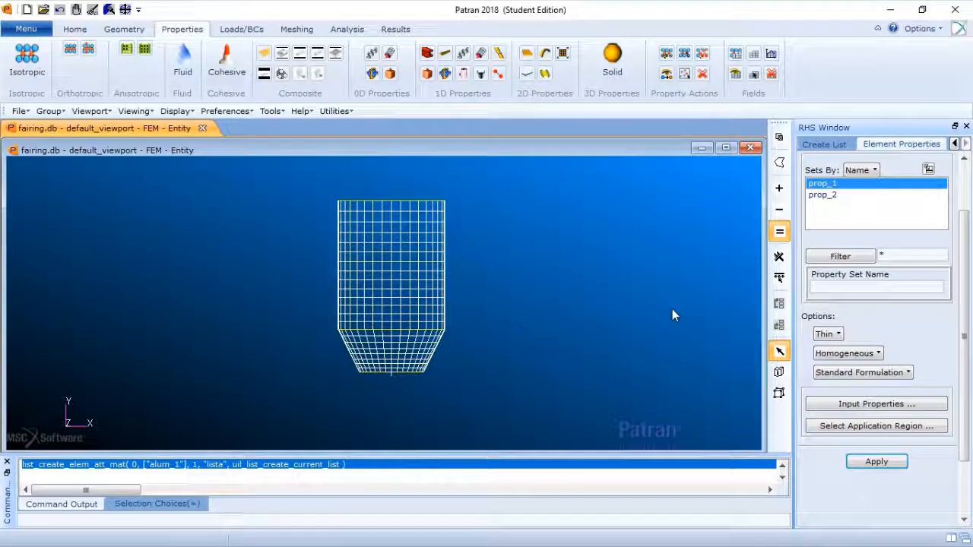
pyautogui.click(861, 171)
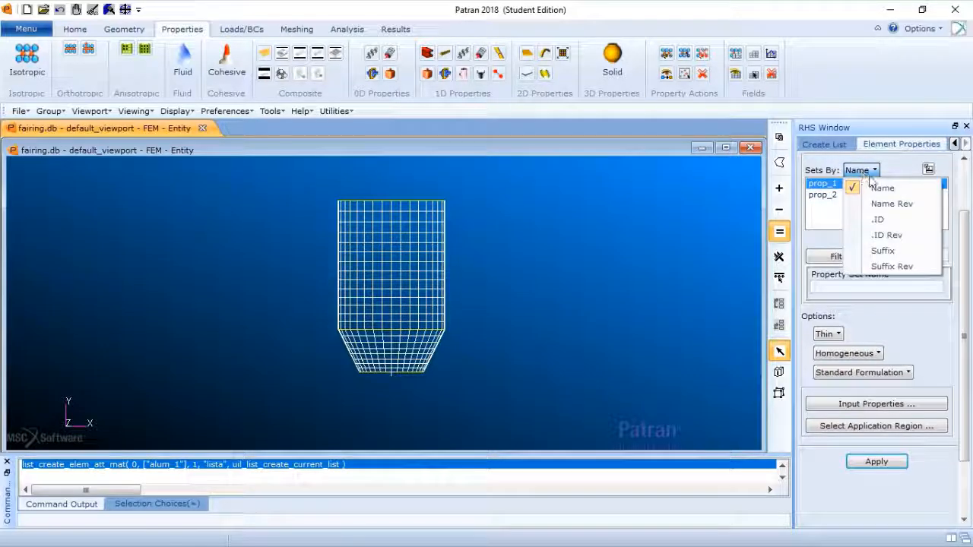
pyautogui.click(862, 171)
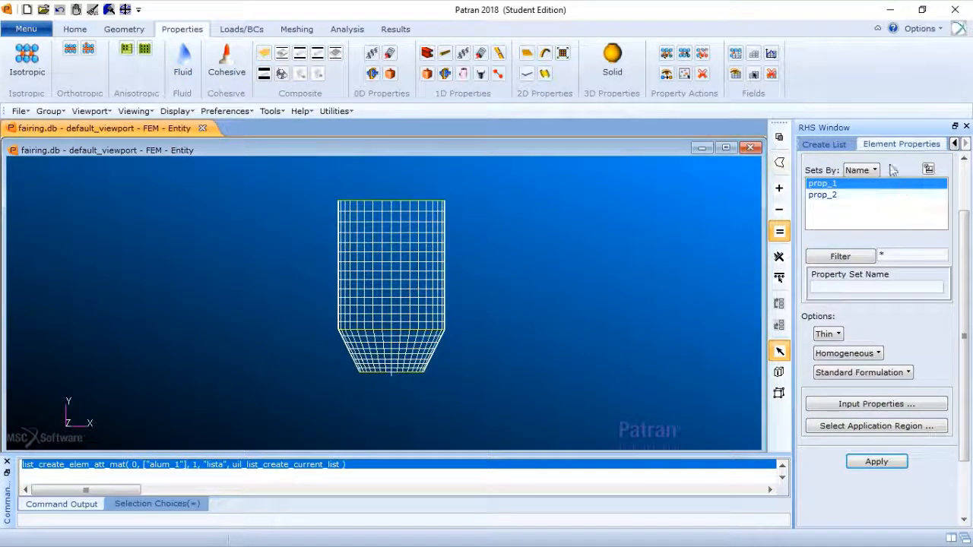
pyautogui.moveTo(961, 237); pyautogui.dragTo(963, 180)
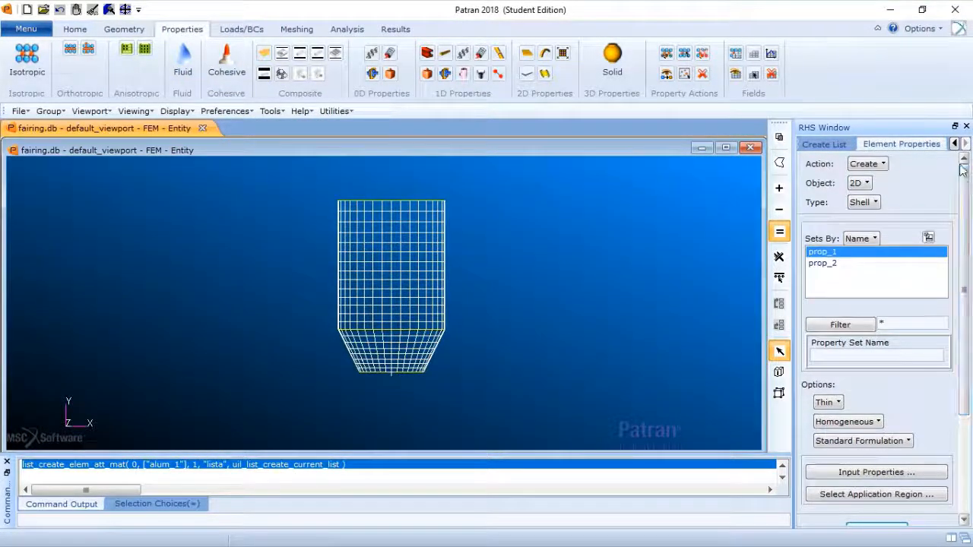
pyautogui.click(866, 164)
pyautogui.click(888, 198)
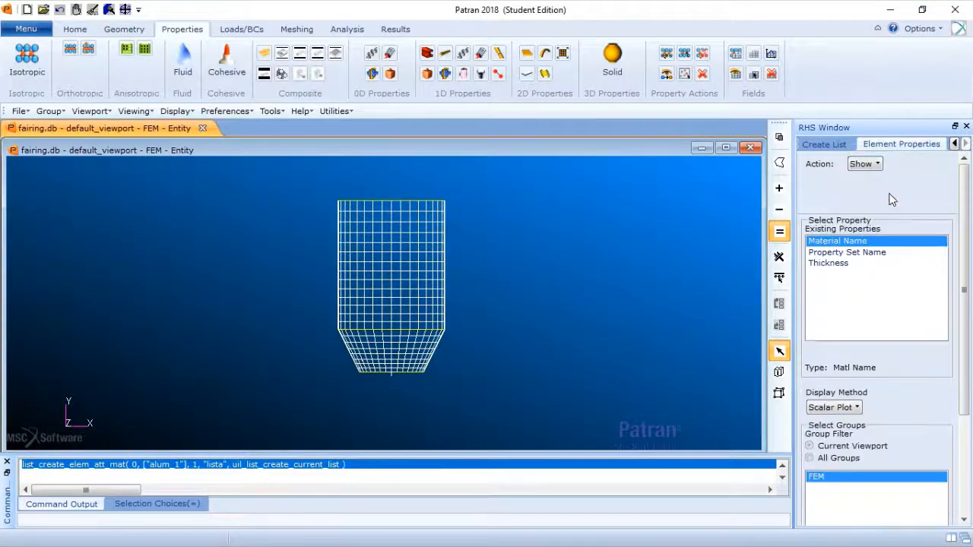
# Display the element thickness of the FEM group in the current viewport as a scalar plot and inspect the fringe across the fairing.
pyautogui.click(872, 264)
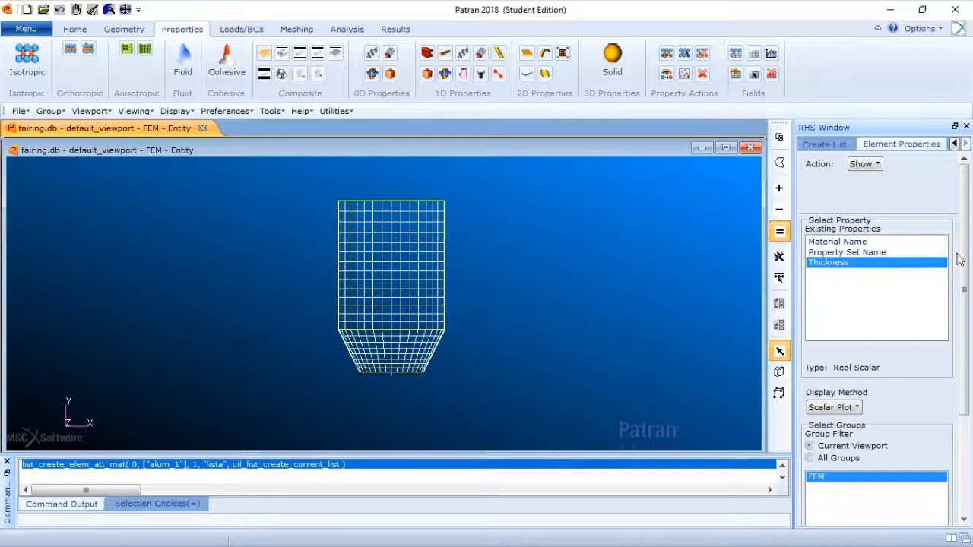
pyautogui.moveTo(962, 263); pyautogui.dragTo(942, 309)
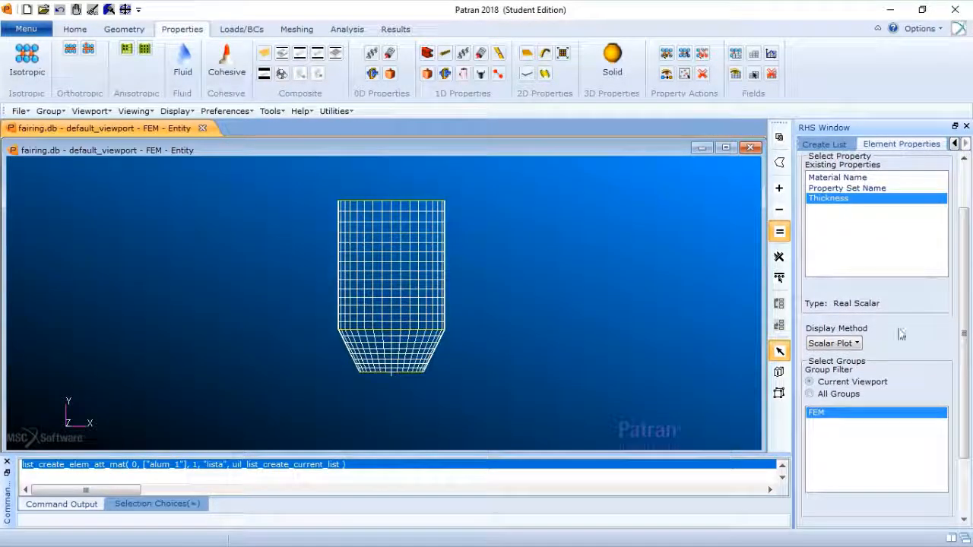
pyautogui.click(855, 344)
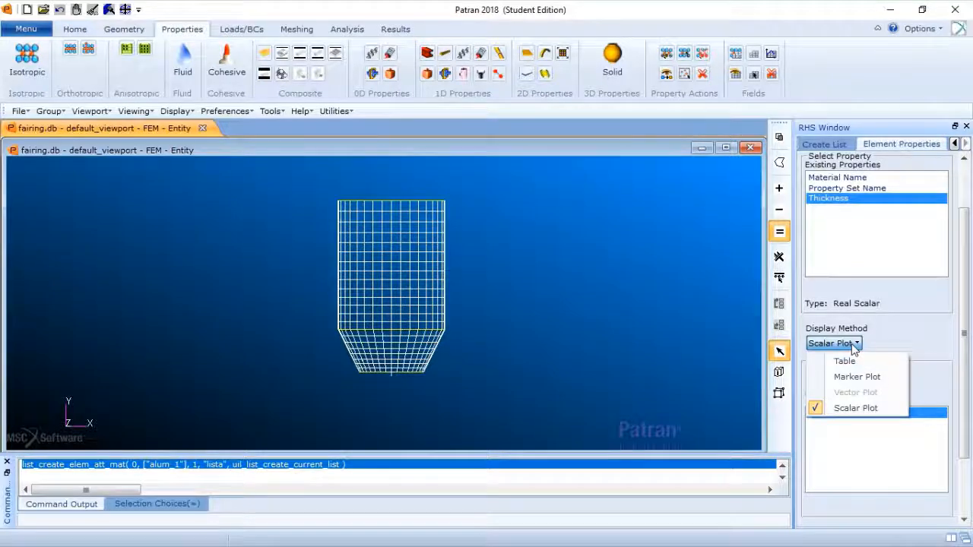
pyautogui.click(856, 346)
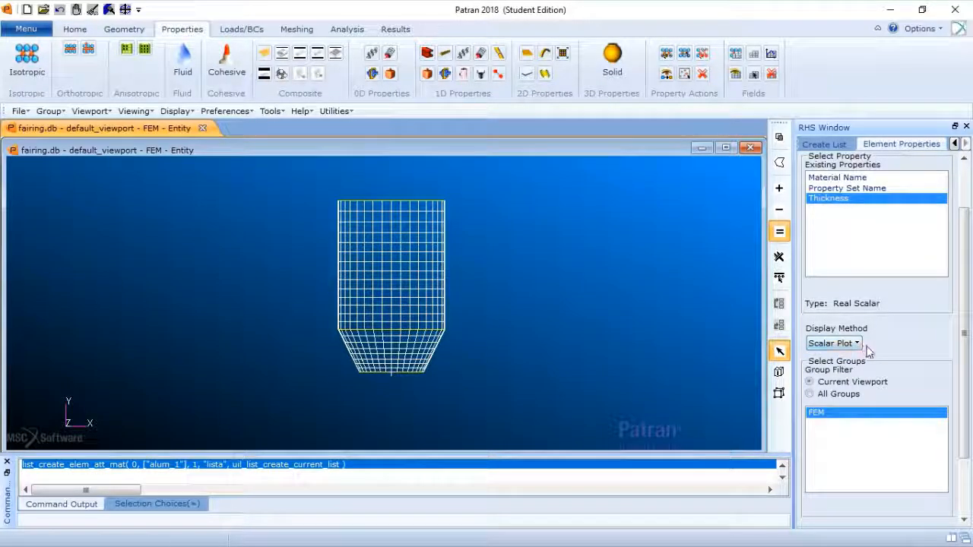
pyautogui.scroll(-3, 957, 352)
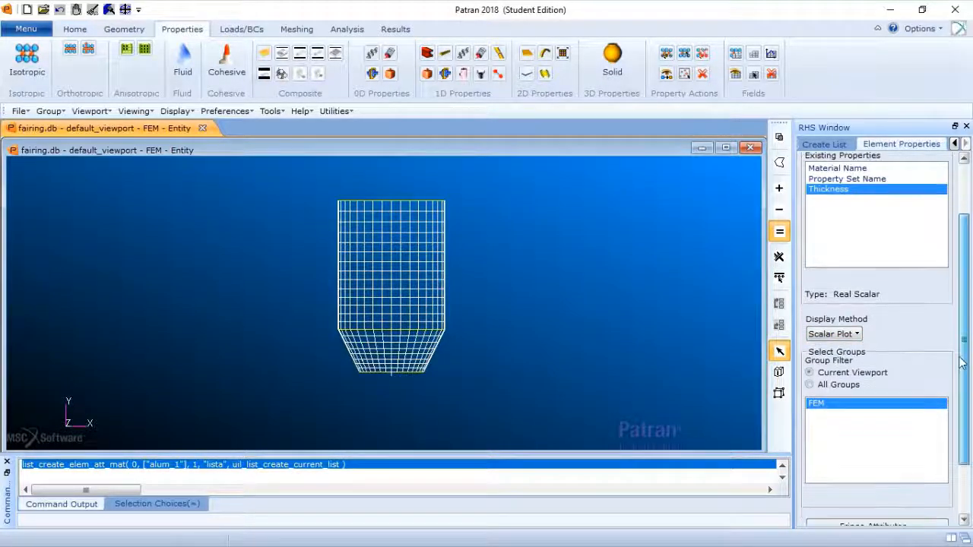
pyautogui.click(809, 332)
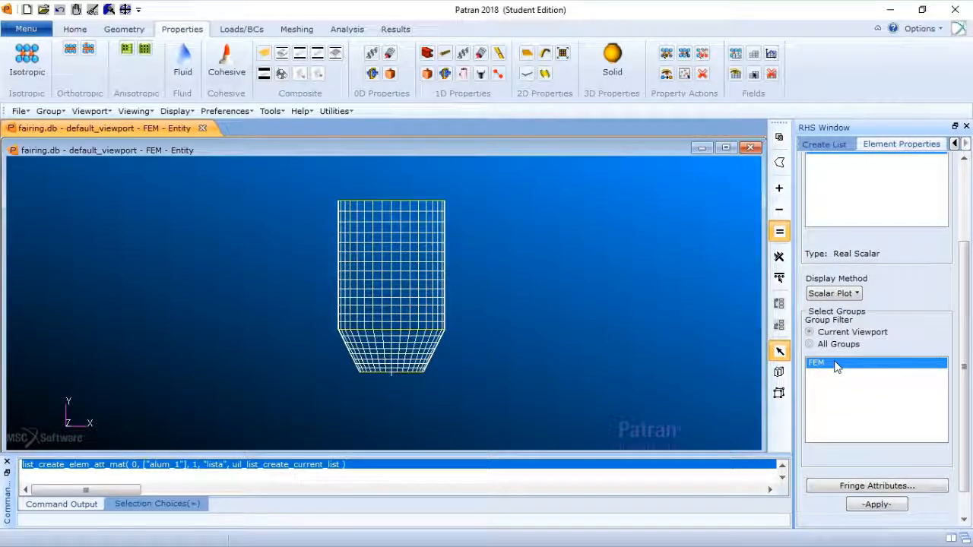
pyautogui.scroll(-2, 970, 387)
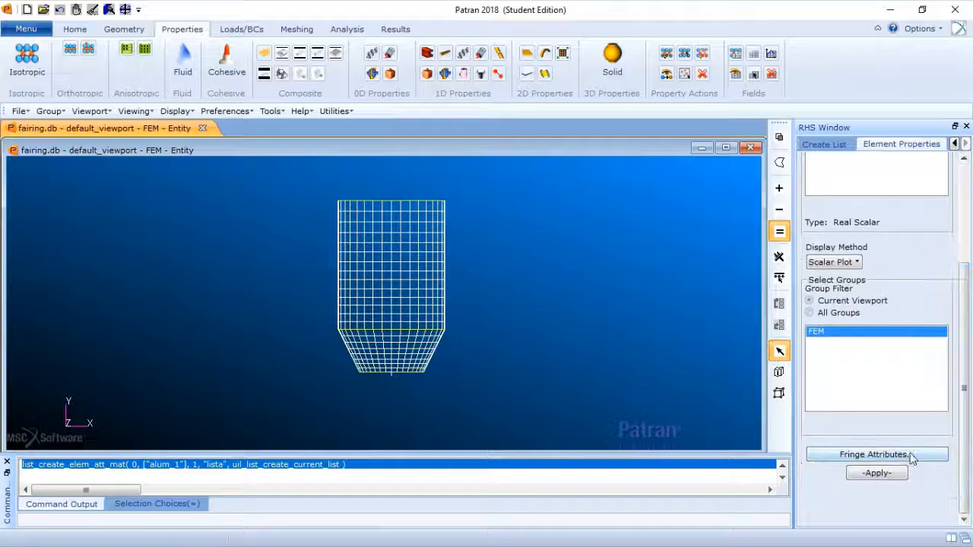
pyautogui.click(878, 474)
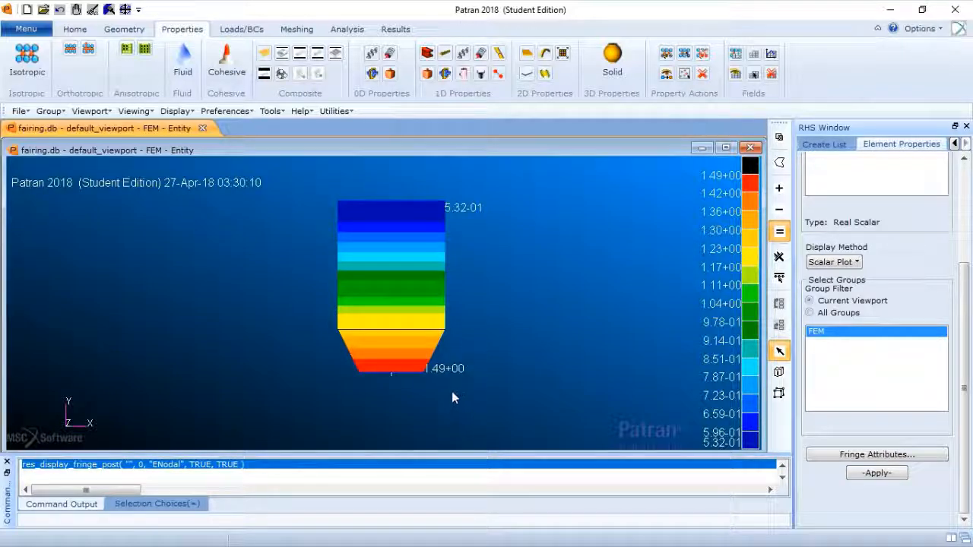
pyautogui.scroll(5, 452, 373)
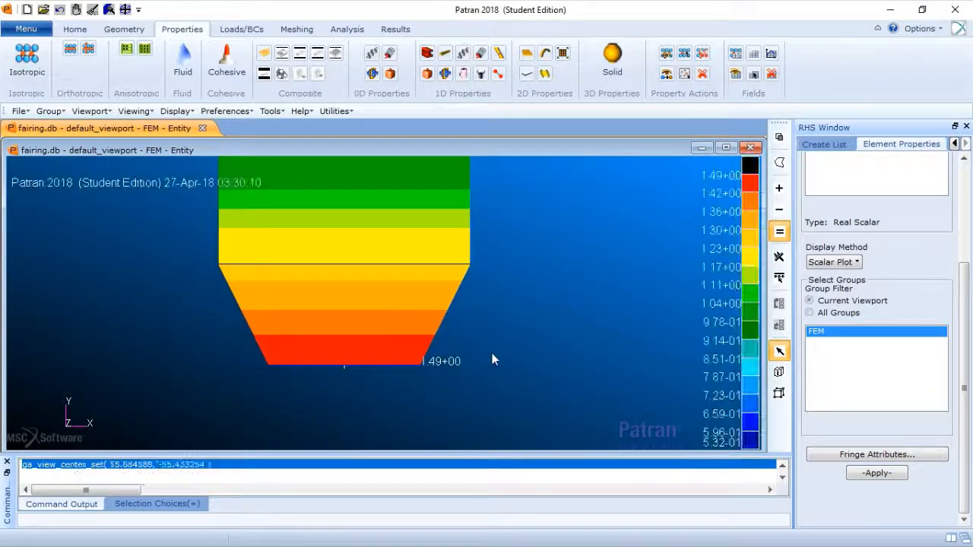
pyautogui.scroll(-3, 504, 365)
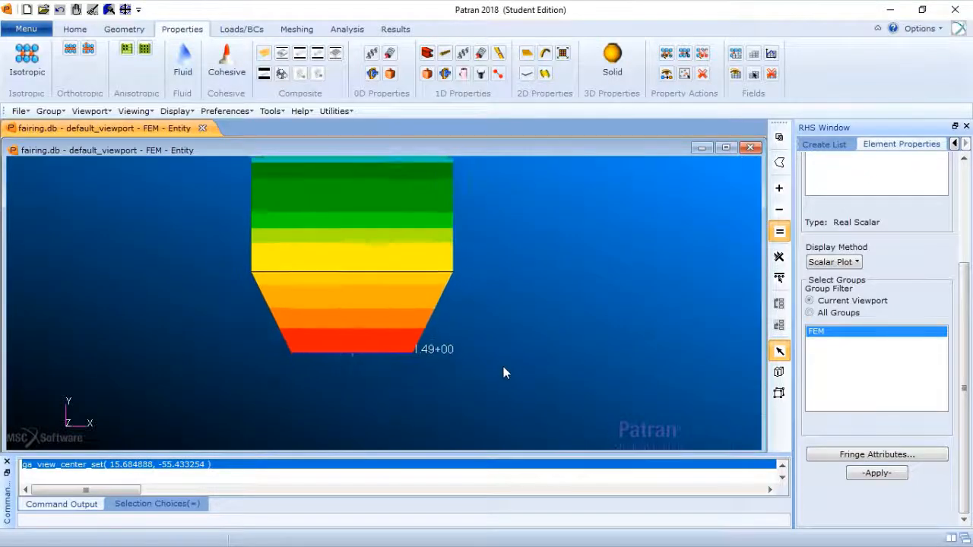
pyautogui.scroll(-3, 487, 367)
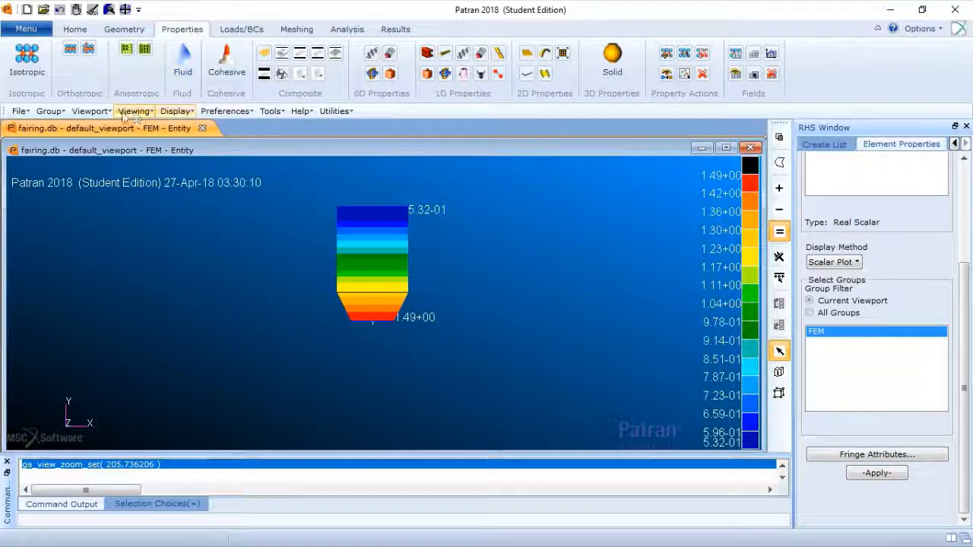
# Reopen list creation, set the target list to B, close the list A window and move the list B window clear of the fairing.
pyautogui.click(271, 112)
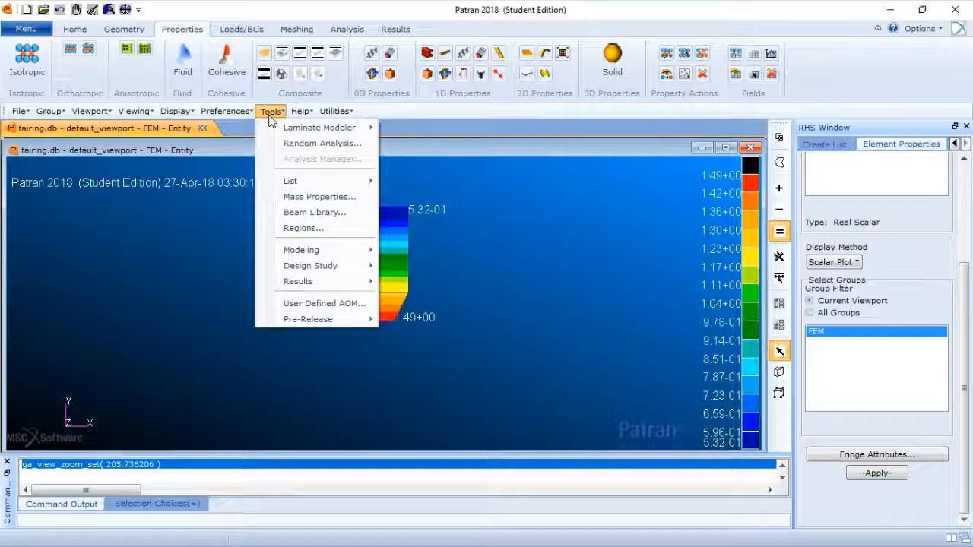
pyautogui.moveTo(304, 182)
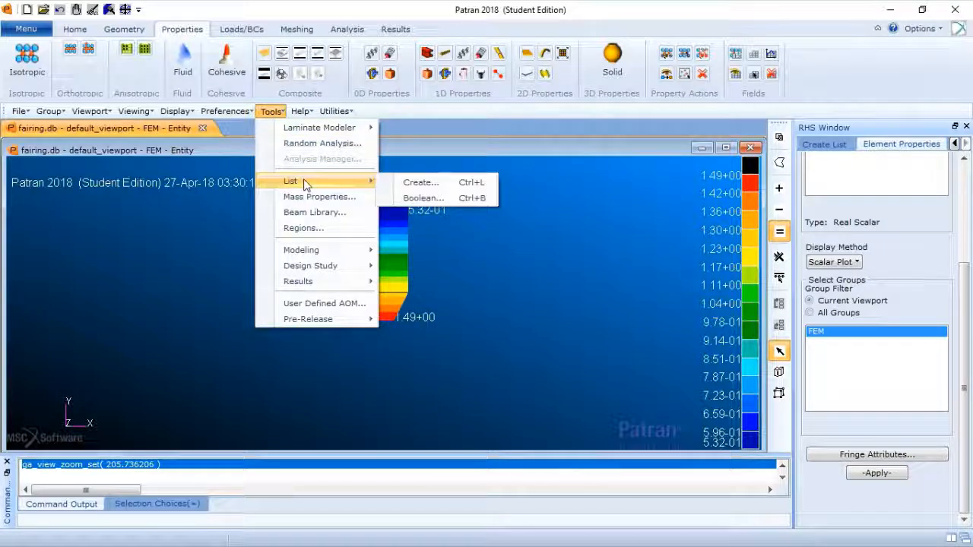
pyautogui.click(418, 183)
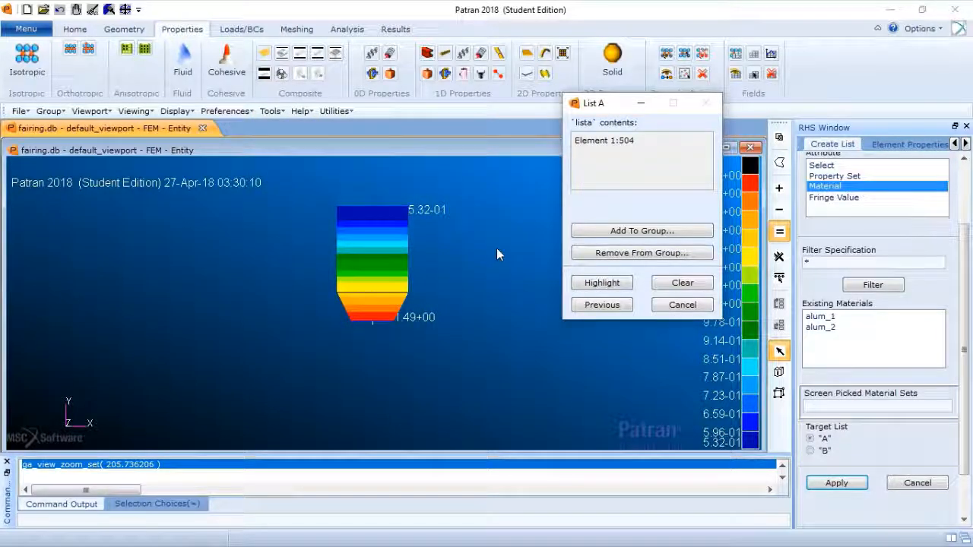
pyautogui.click(816, 451)
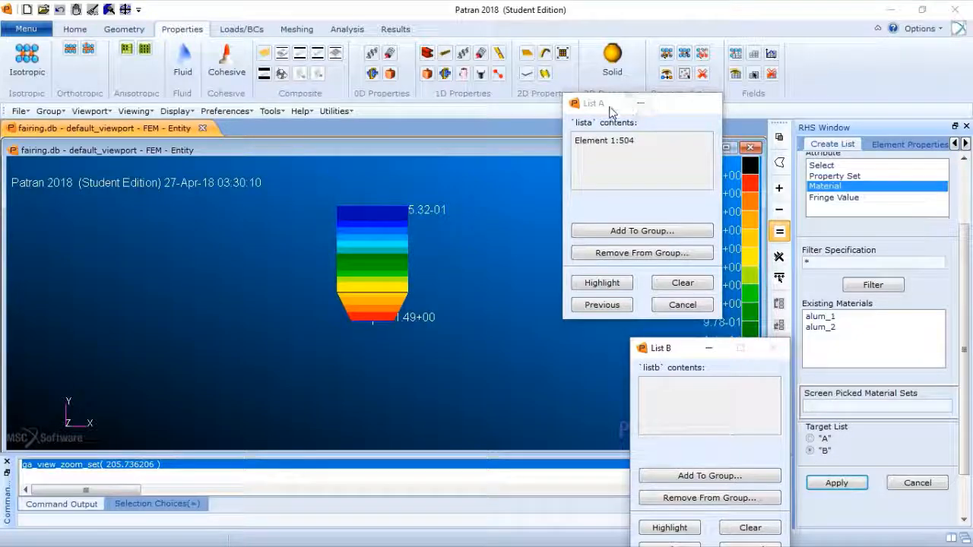
pyautogui.moveTo(611, 111); pyautogui.dragTo(466, 19)
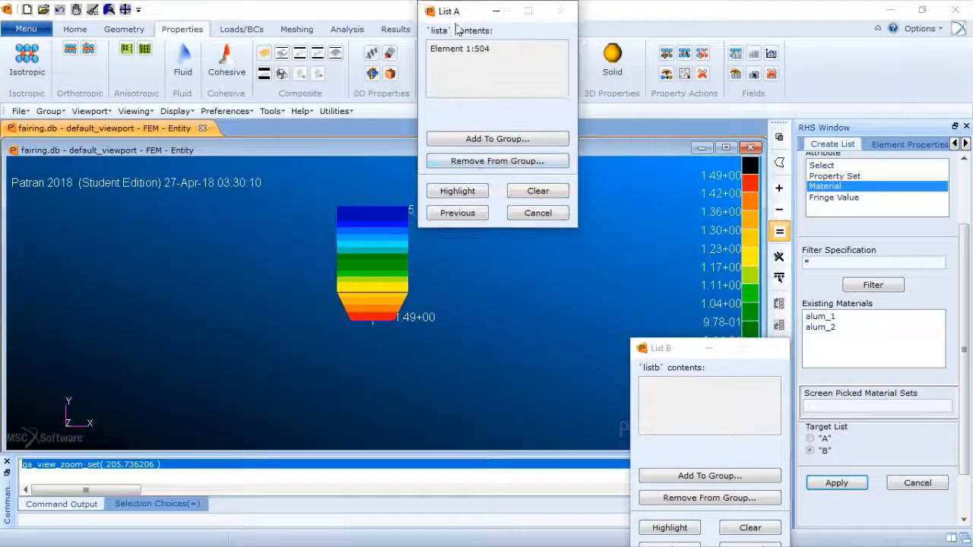
pyautogui.click(536, 214)
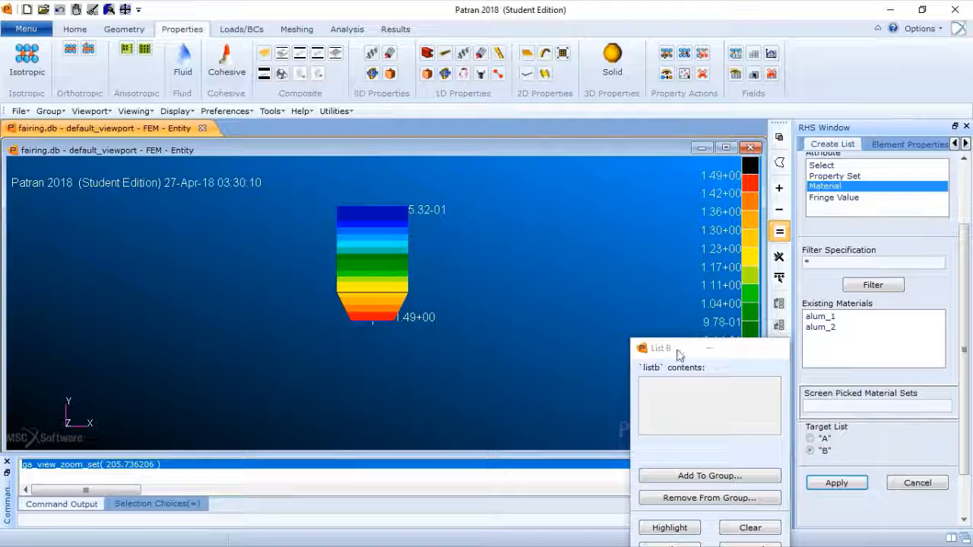
pyautogui.moveTo(679, 355); pyautogui.dragTo(564, 160)
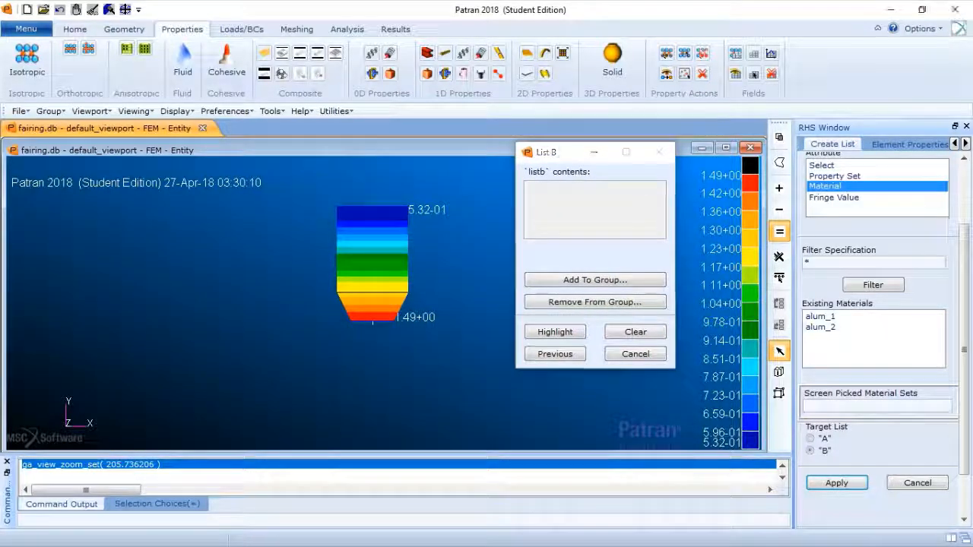
# Create a list of FEM elements in list B by the default_Fringe fringe value with the condition > 0.98, and close its window.
pyautogui.scroll(3, 949, 178)
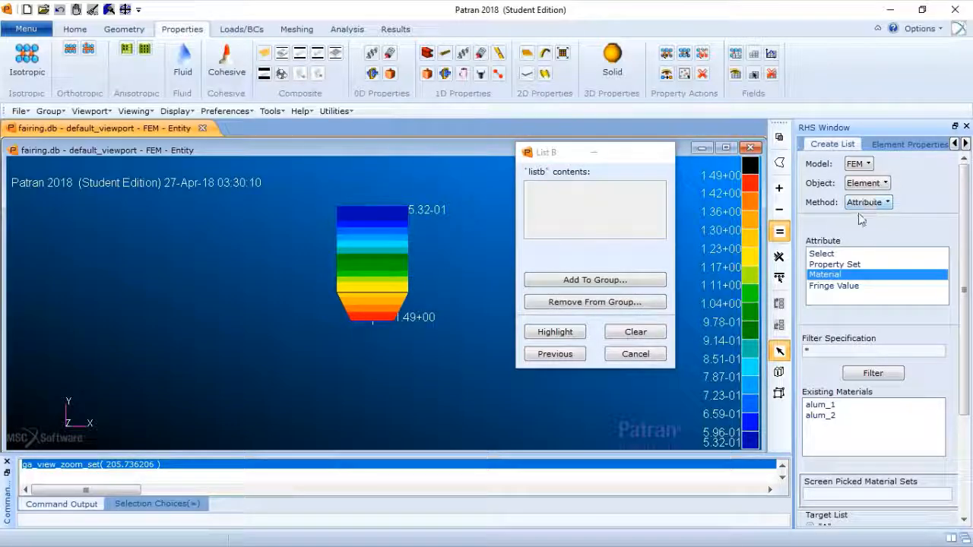
pyautogui.click(846, 286)
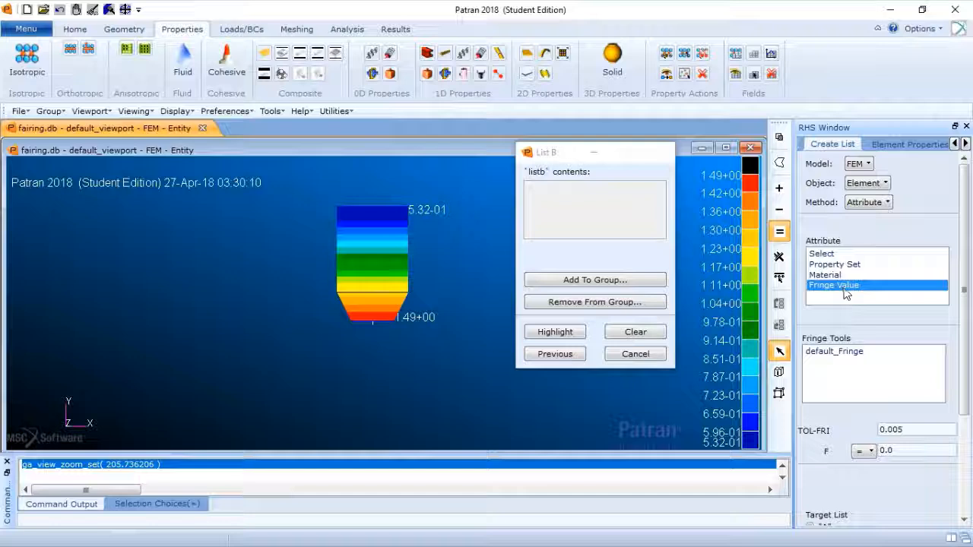
pyautogui.click(832, 354)
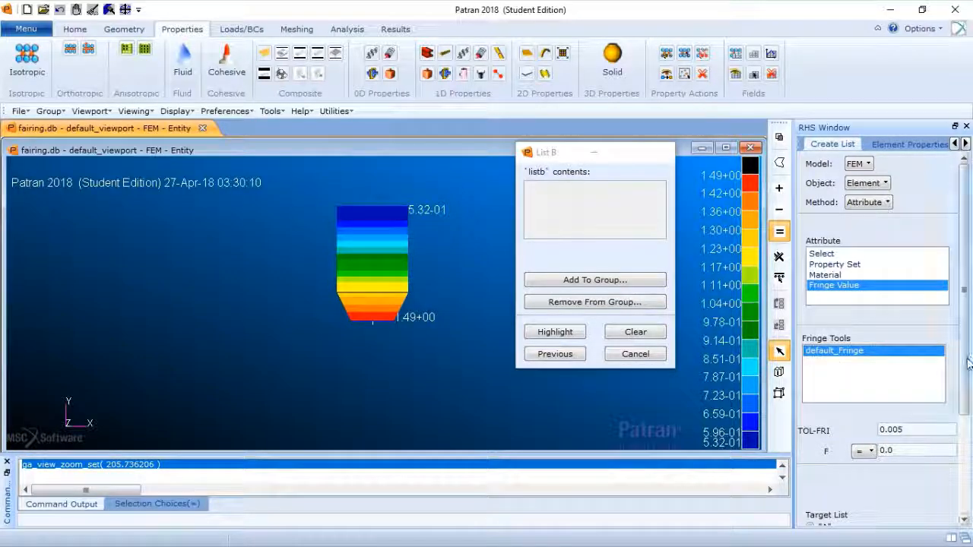
pyautogui.scroll(-2, 968, 363)
pyautogui.click(870, 414)
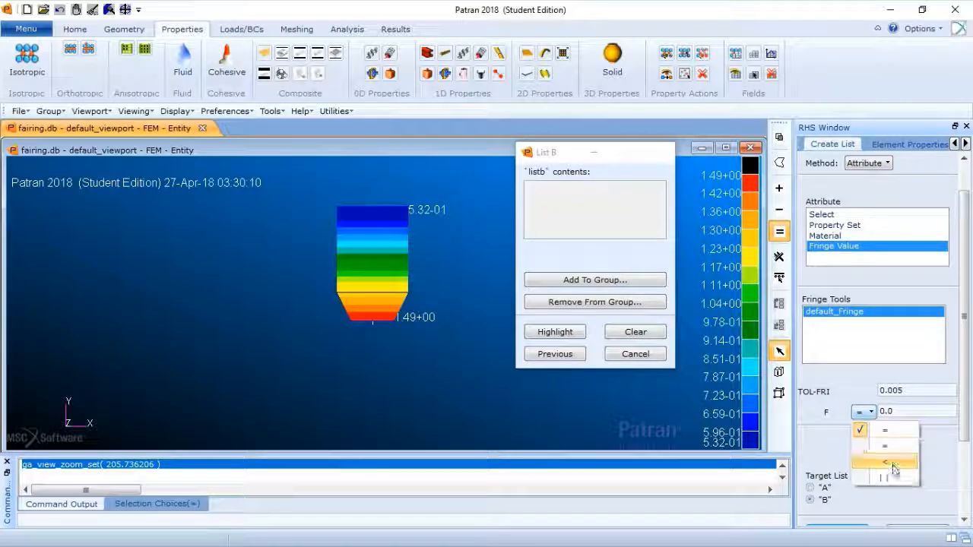
pyautogui.click(895, 465)
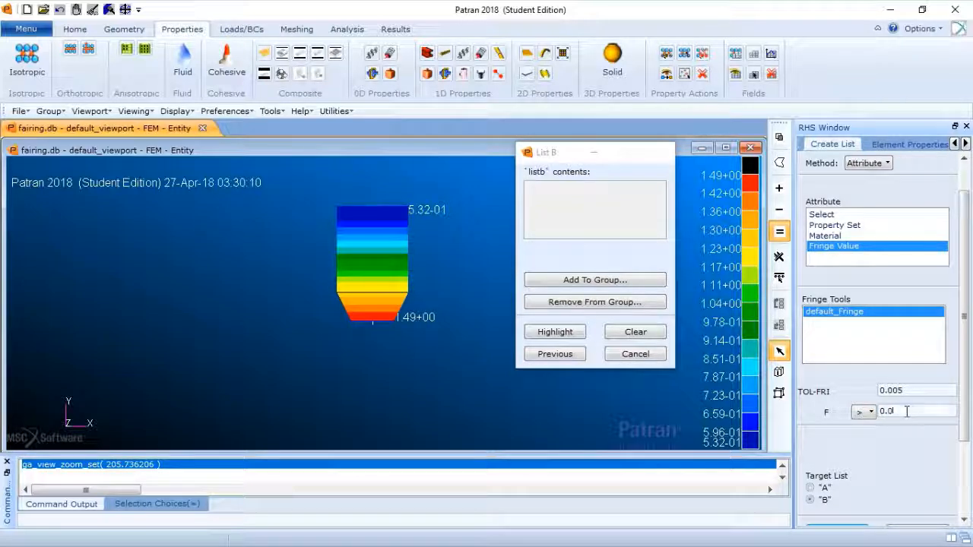
pyautogui.press('BackSpace')
pyautogui.write('9')
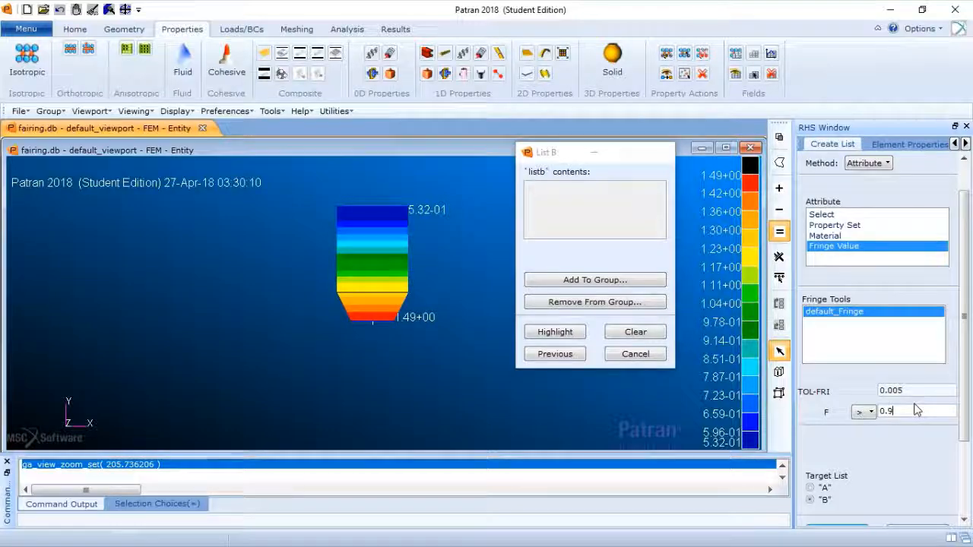
pyautogui.write('8')
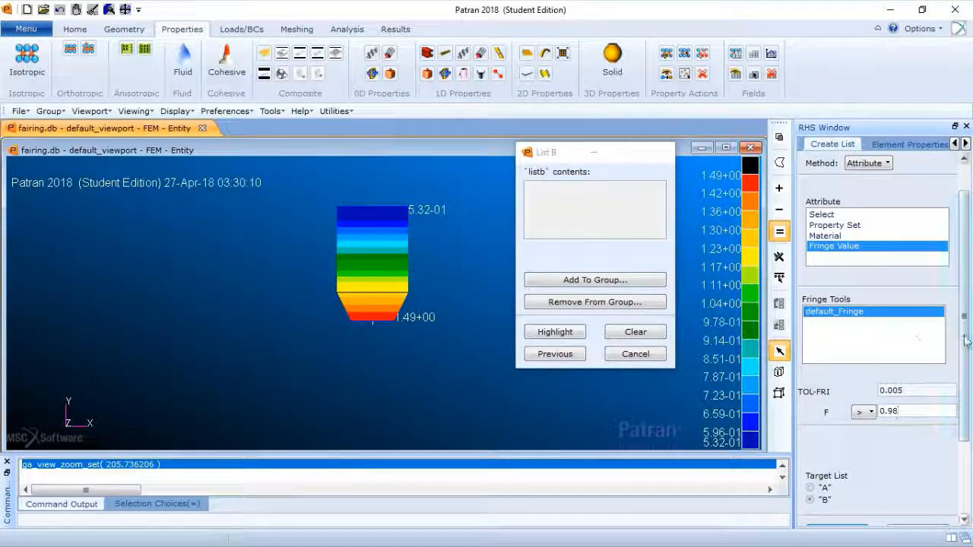
pyautogui.moveTo(966, 341); pyautogui.dragTo(955, 423)
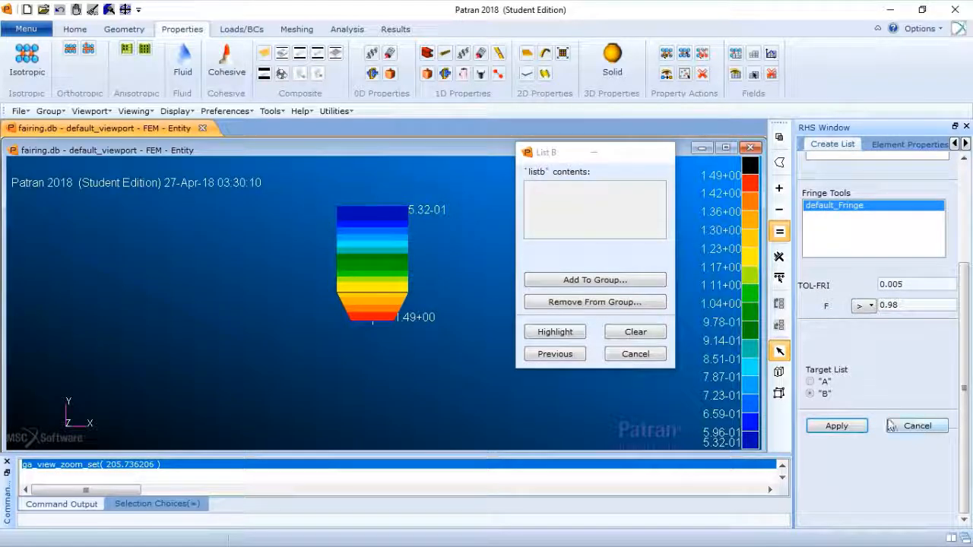
pyautogui.click(836, 426)
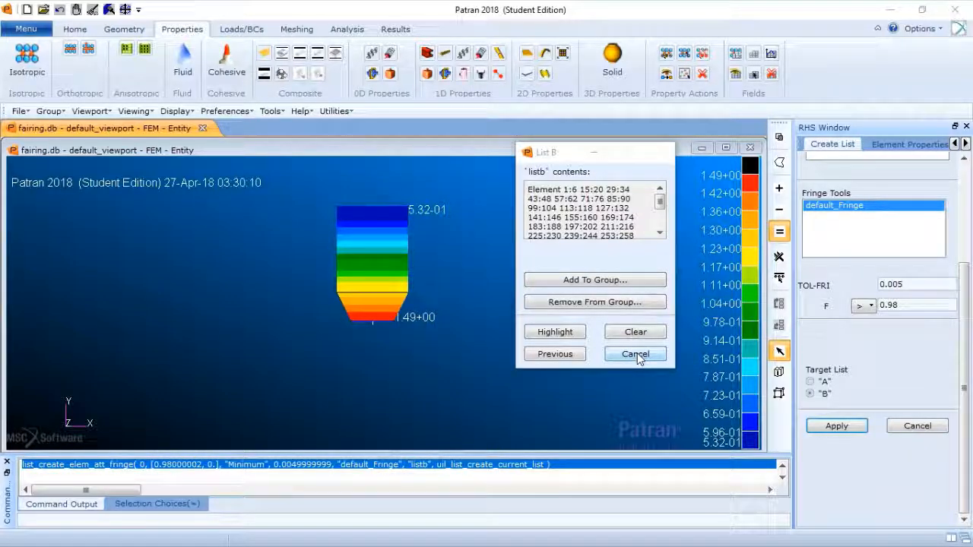
pyautogui.click(639, 355)
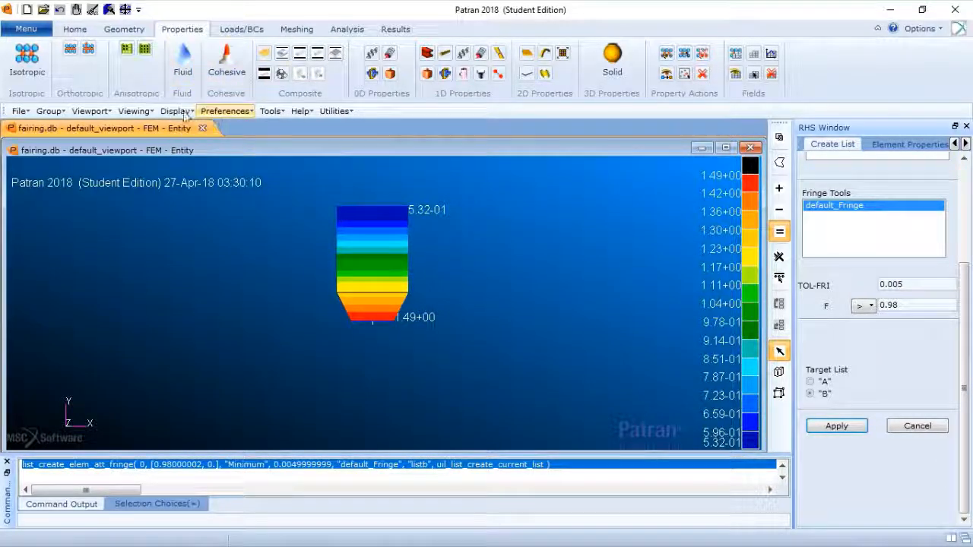
# Intersect lists A and B with a Boolean list operation, review the resulting elements and replace list A with them.
pyautogui.click(275, 114)
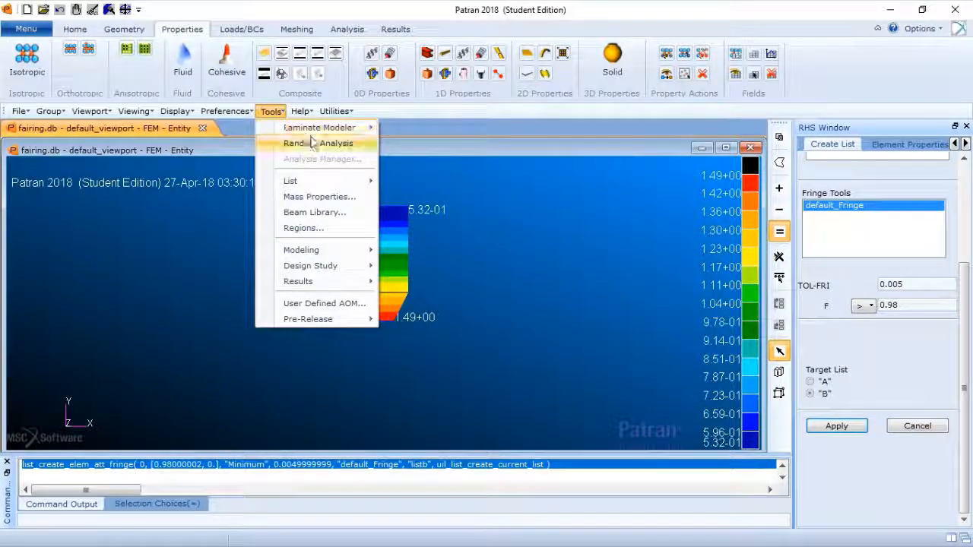
pyautogui.moveTo(340, 182)
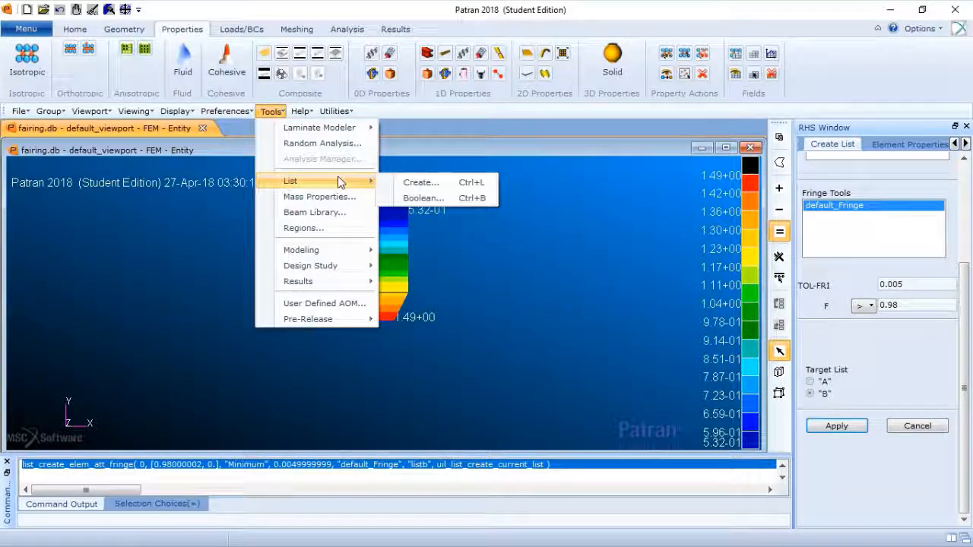
pyautogui.click(423, 197)
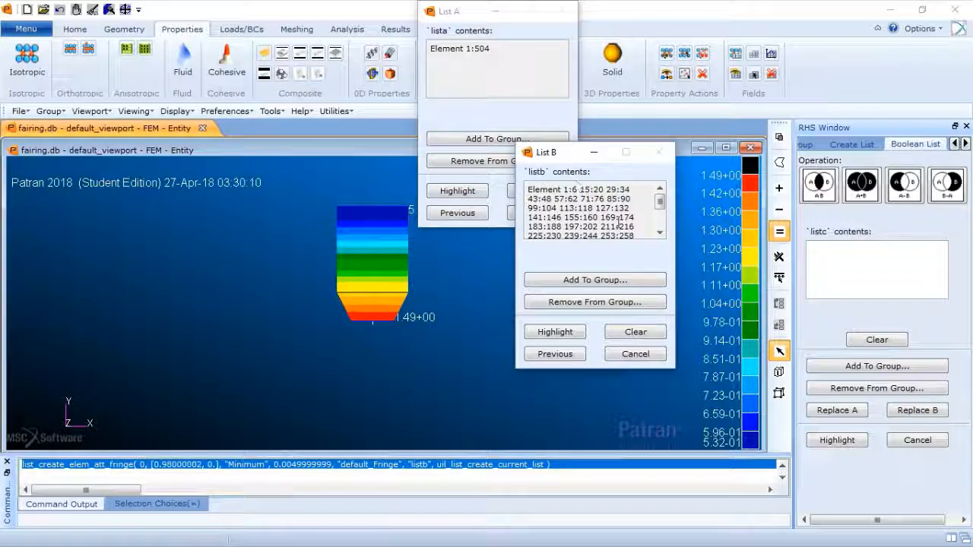
pyautogui.click(635, 354)
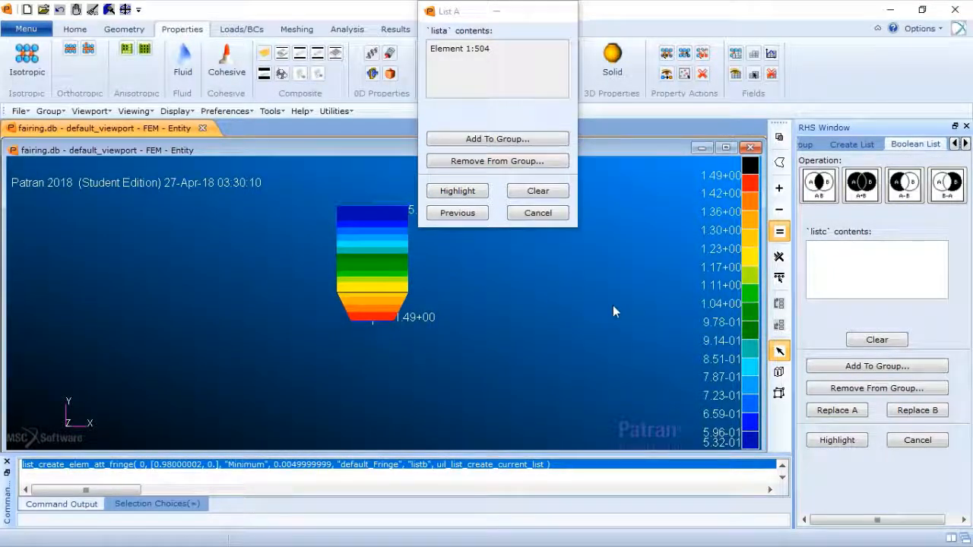
pyautogui.click(538, 213)
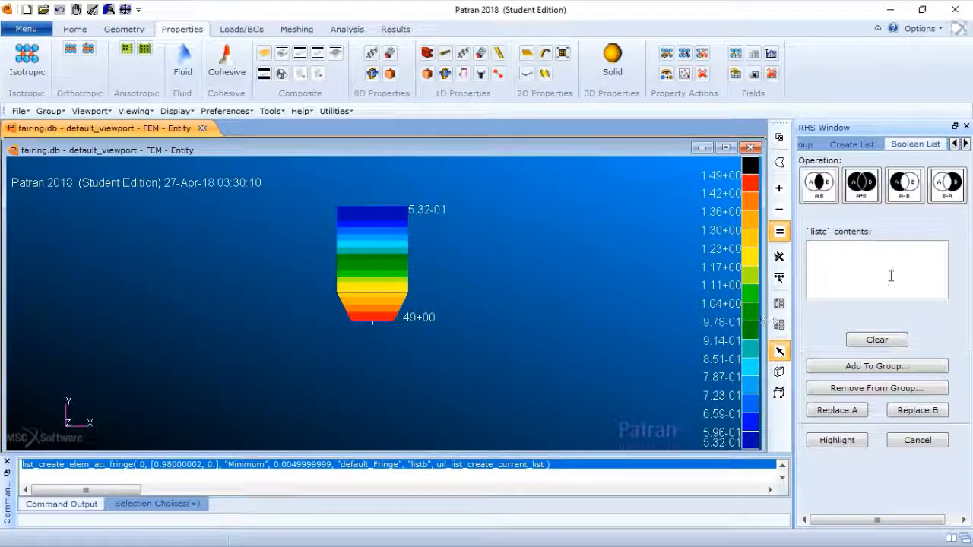
pyautogui.click(820, 184)
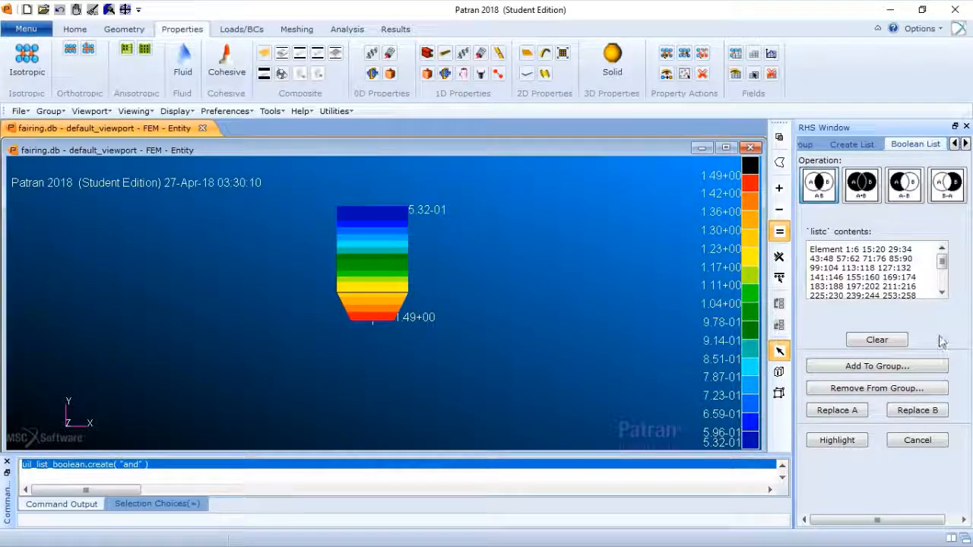
pyautogui.moveTo(942, 261); pyautogui.dragTo(940, 285)
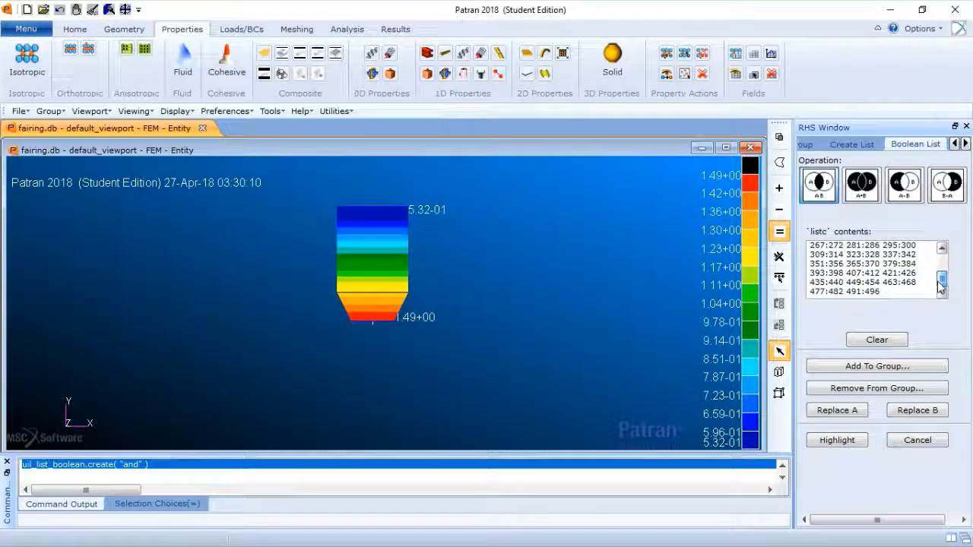
pyautogui.click(850, 416)
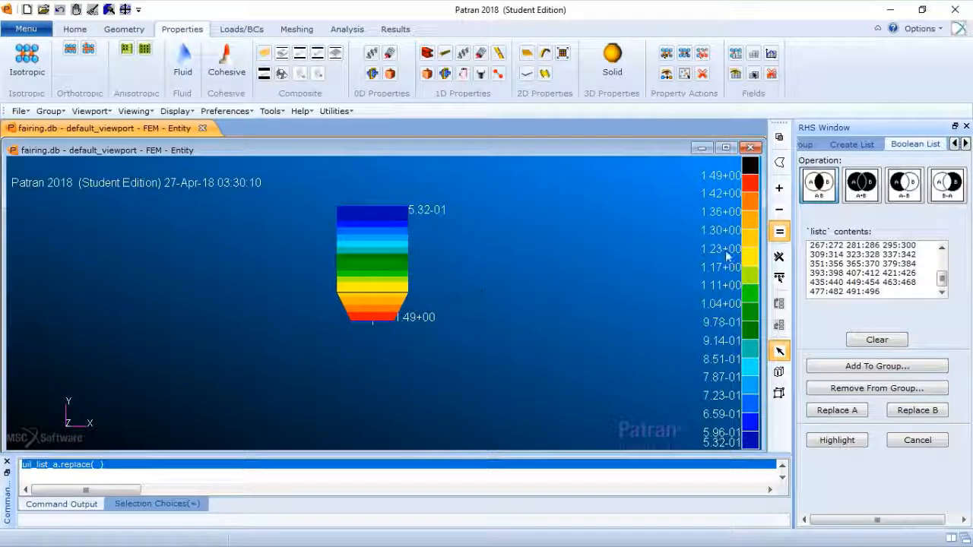
# Close the Boolean List, Create List and Group forms and return to the element properties form.
pyautogui.click(902, 441)
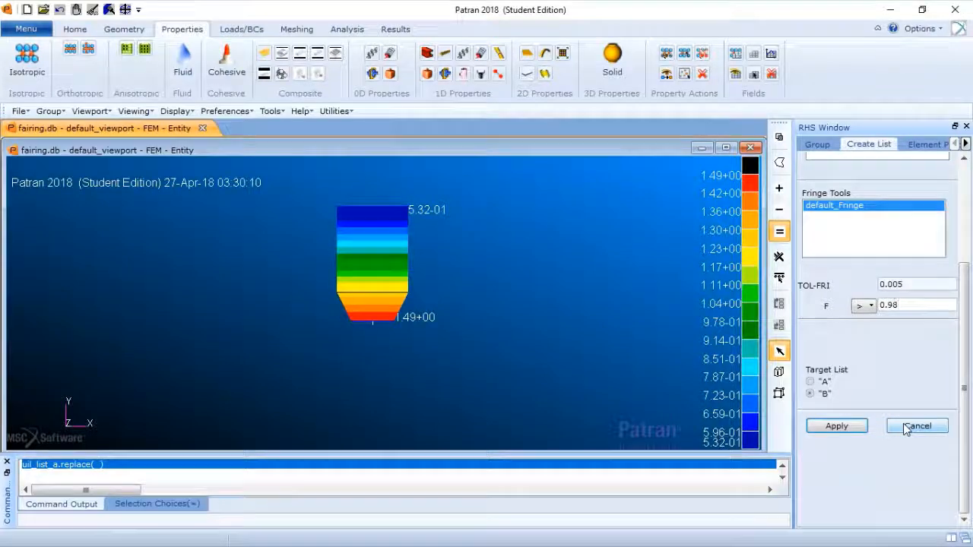
pyautogui.click(906, 427)
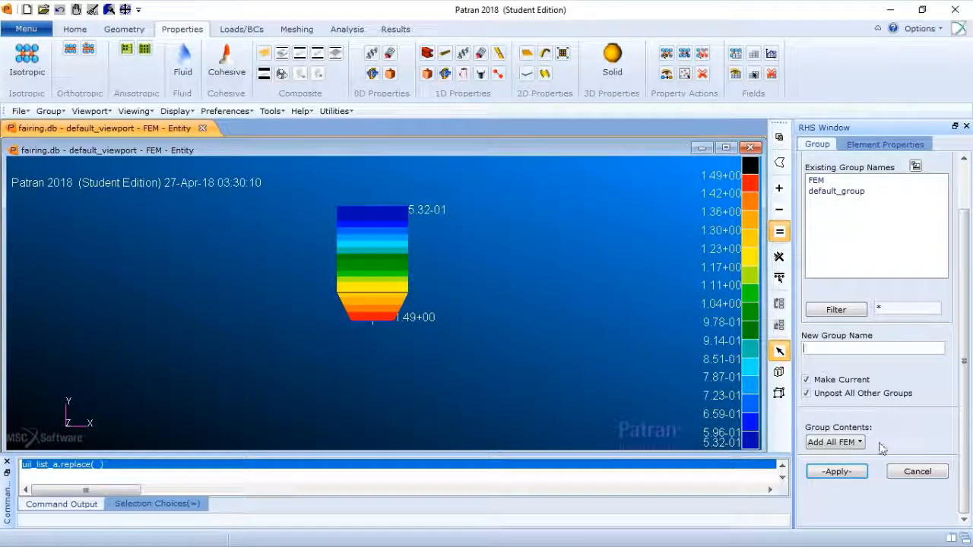
pyautogui.click(920, 472)
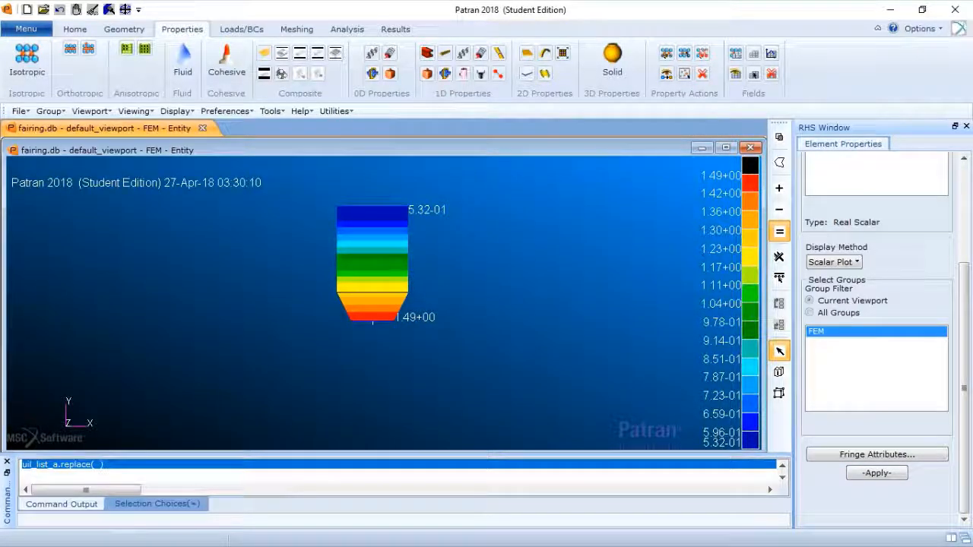
pyautogui.scroll(3, 942, 379)
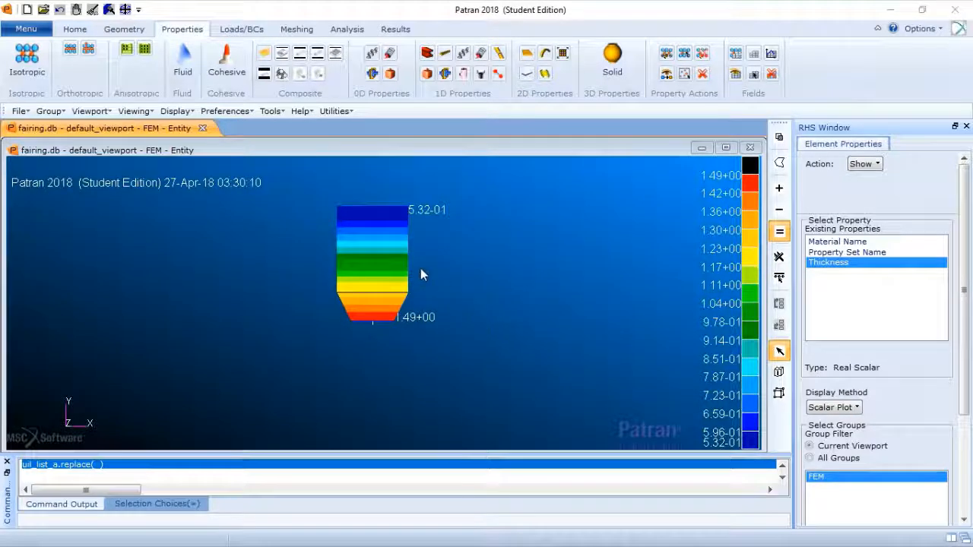
# Switch to loads and boundary conditions and set the action to Plot Contours with Temperature as the object.
pyautogui.click(247, 34)
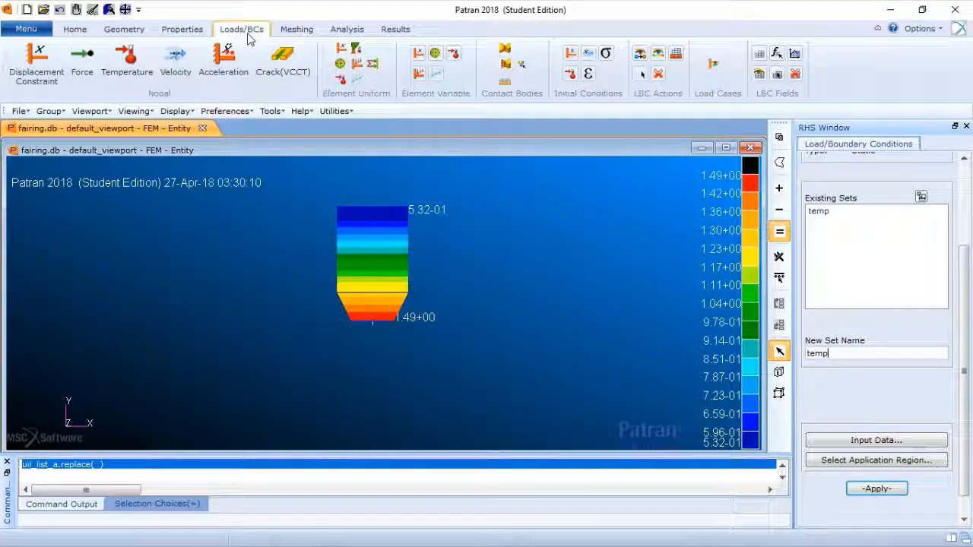
pyautogui.moveTo(962, 319); pyautogui.dragTo(934, 159)
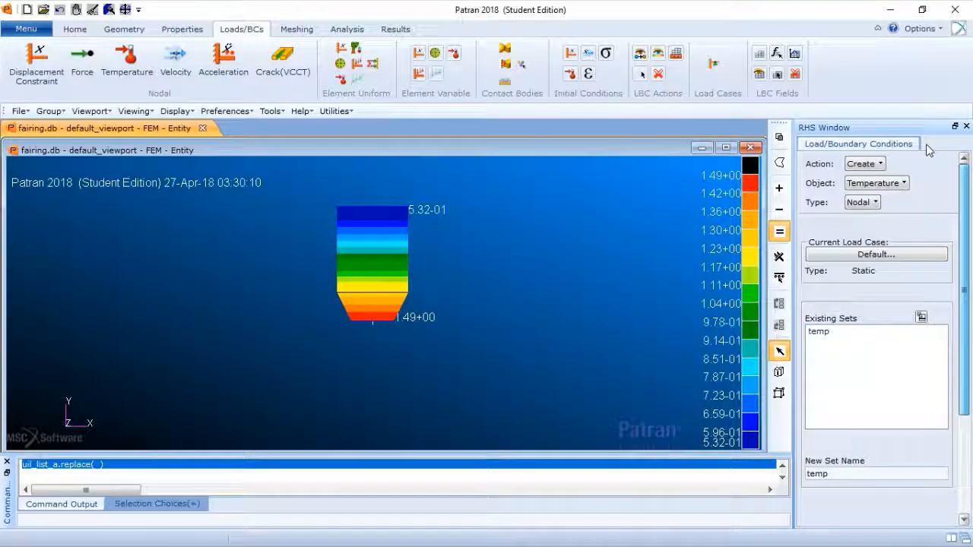
pyautogui.click(868, 166)
pyautogui.click(878, 212)
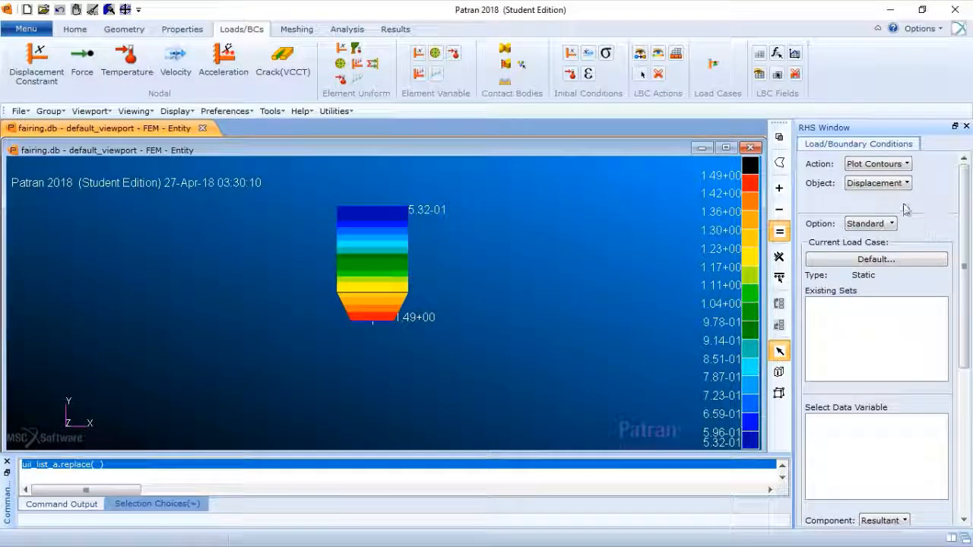
pyautogui.click(897, 183)
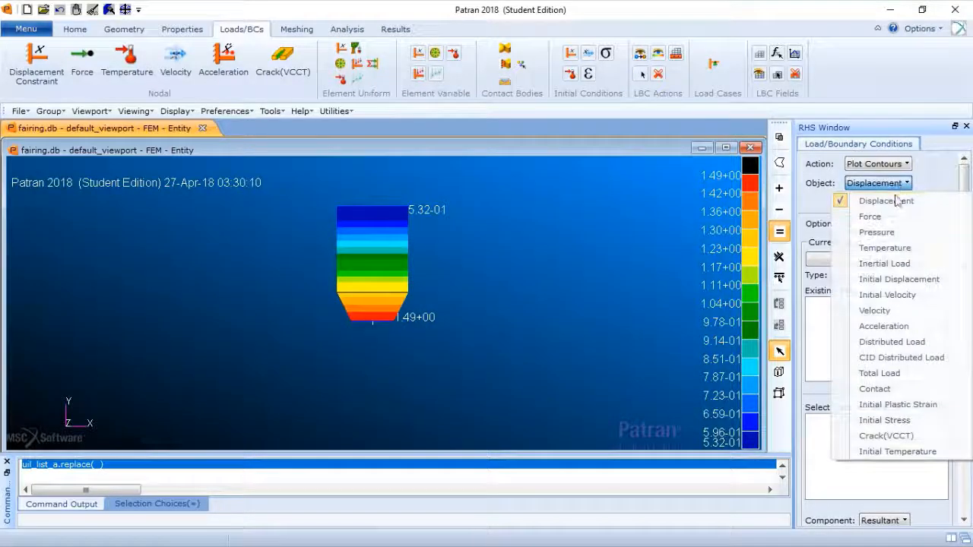
pyautogui.click(897, 248)
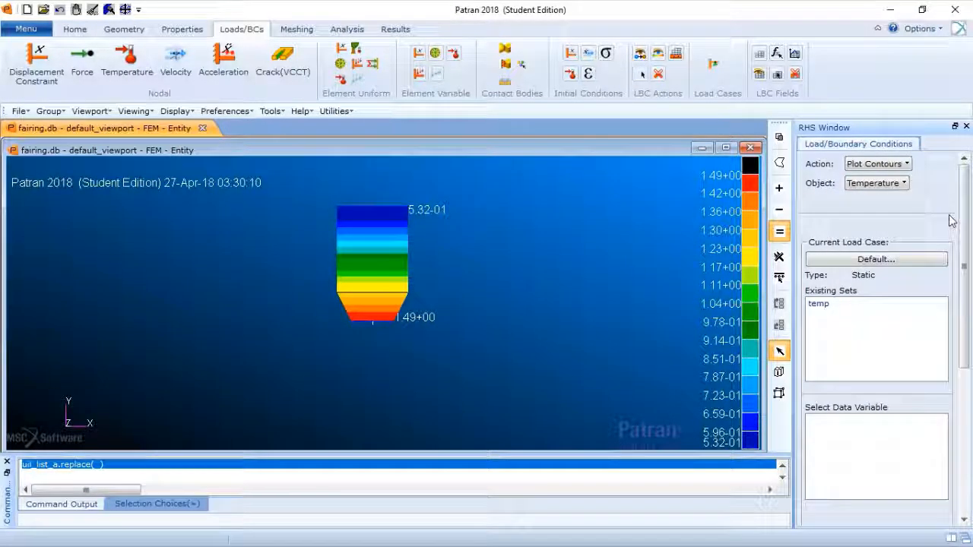
# Plot the Temperature contours of the existing temp load set on the FEM group.
pyautogui.moveTo(961, 220); pyautogui.dragTo(962, 257)
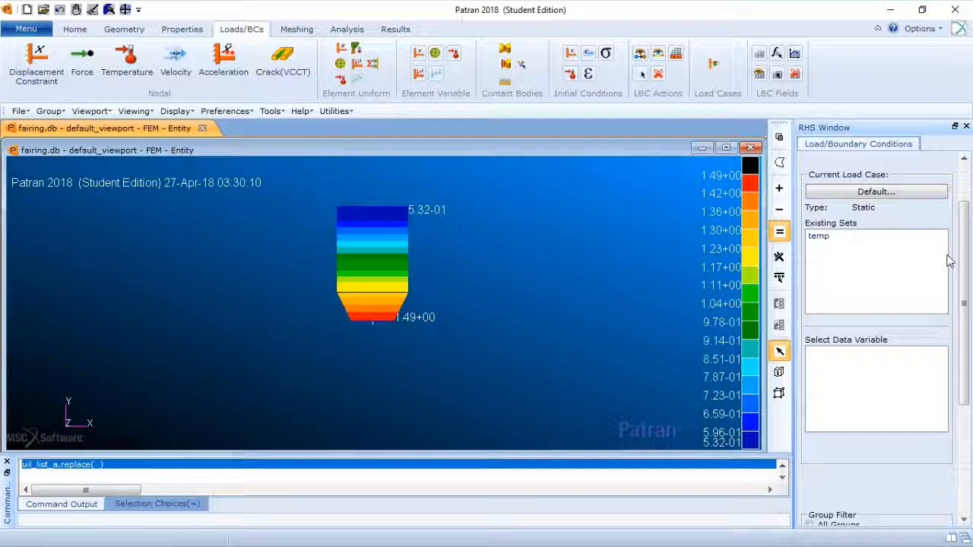
pyautogui.click(827, 236)
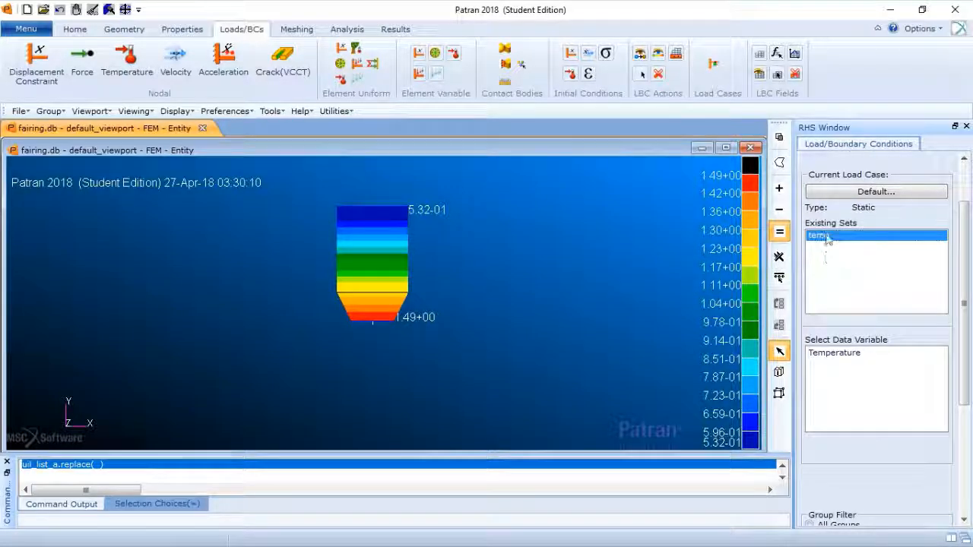
pyautogui.click(837, 355)
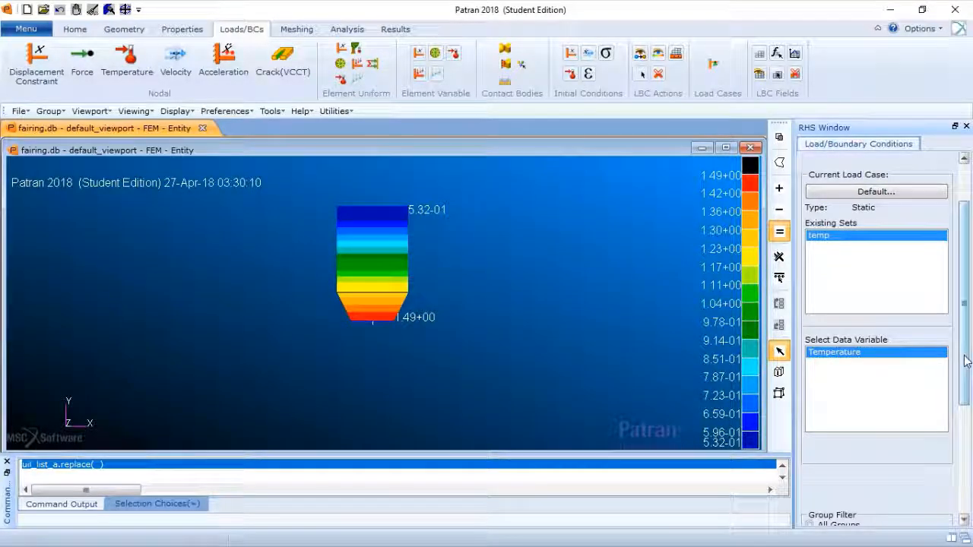
pyautogui.moveTo(966, 361); pyautogui.dragTo(959, 468)
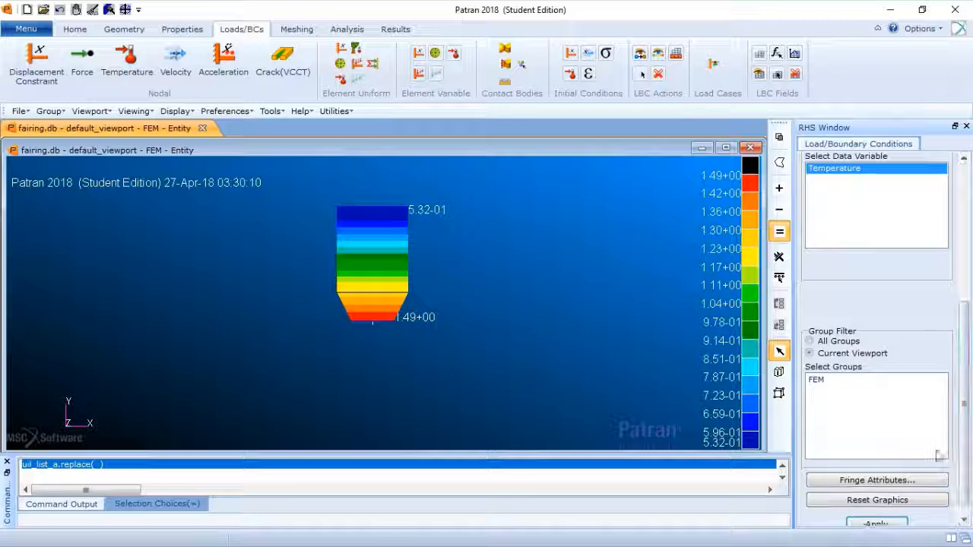
pyautogui.click(818, 380)
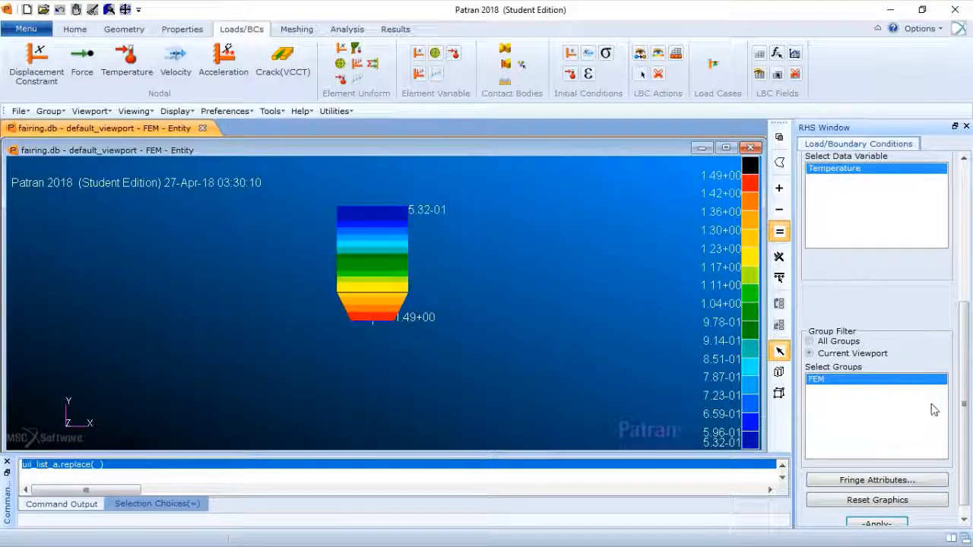
pyautogui.scroll(-1, 938, 429)
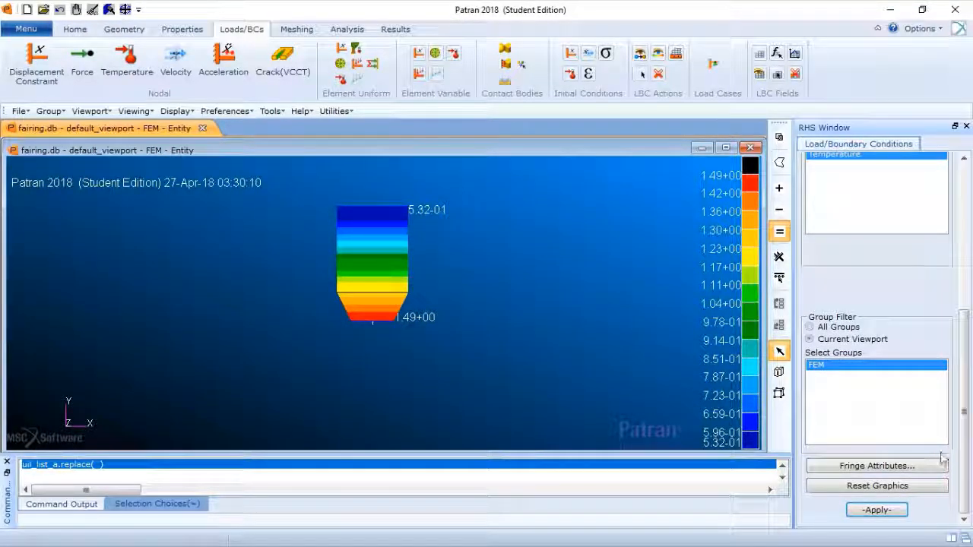
pyautogui.click(878, 510)
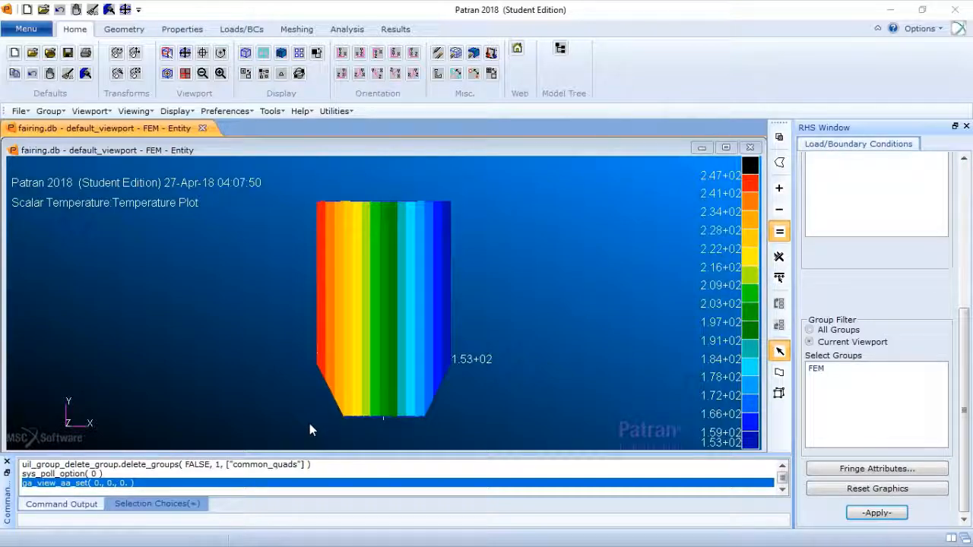
# Reopen list creation, move the list A window aside and close it.
pyautogui.click(271, 111)
pyautogui.moveTo(308, 184)
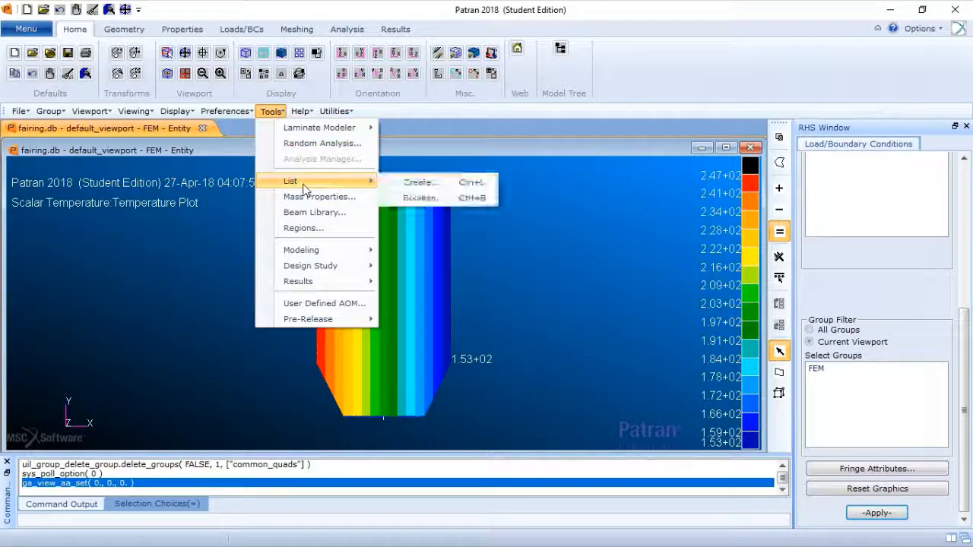
pyautogui.click(426, 185)
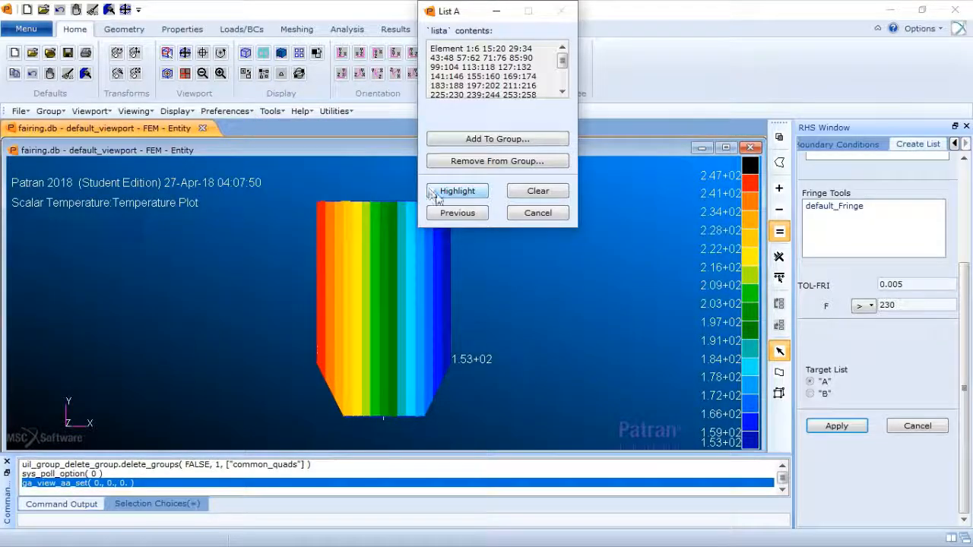
pyautogui.moveTo(453, 18); pyautogui.dragTo(397, 34)
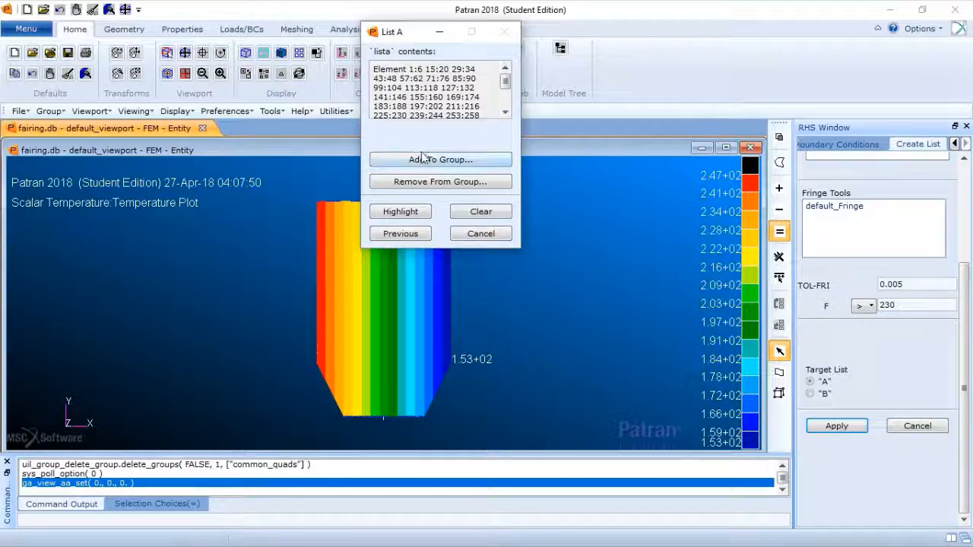
pyautogui.click(481, 234)
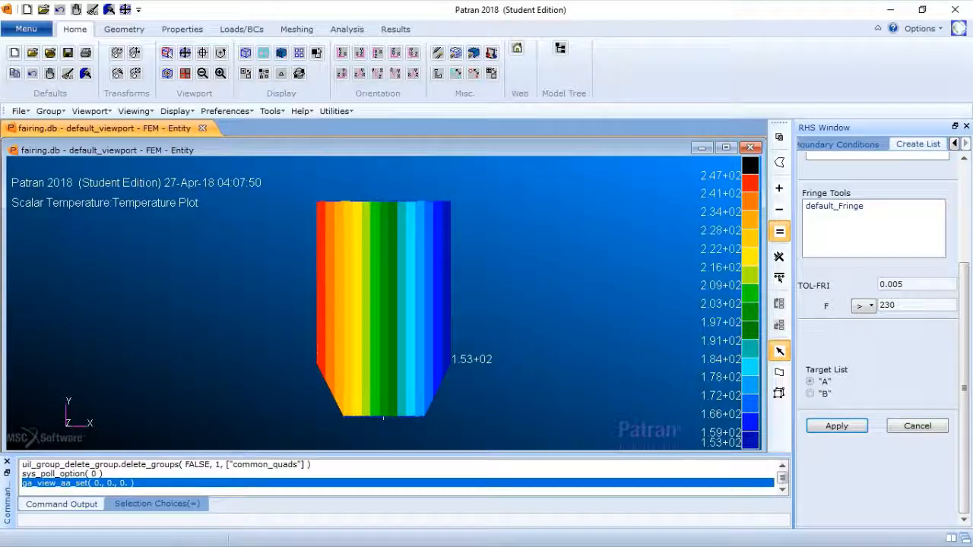
# Select default_Fringe as the fringe tool for the FEM element list, with the fringe value condition > 230.
pyautogui.moveTo(963, 298); pyautogui.dragTo(964, 199)
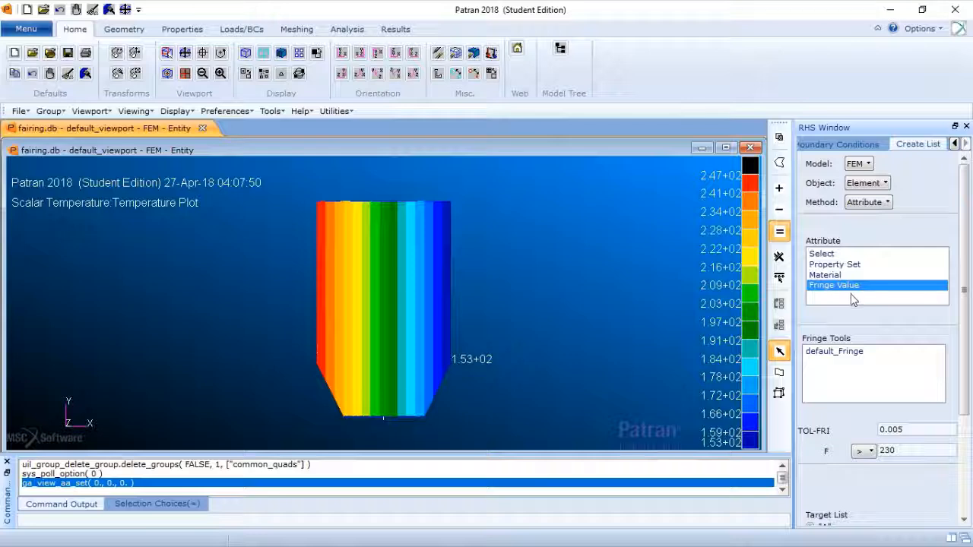
pyautogui.click(832, 354)
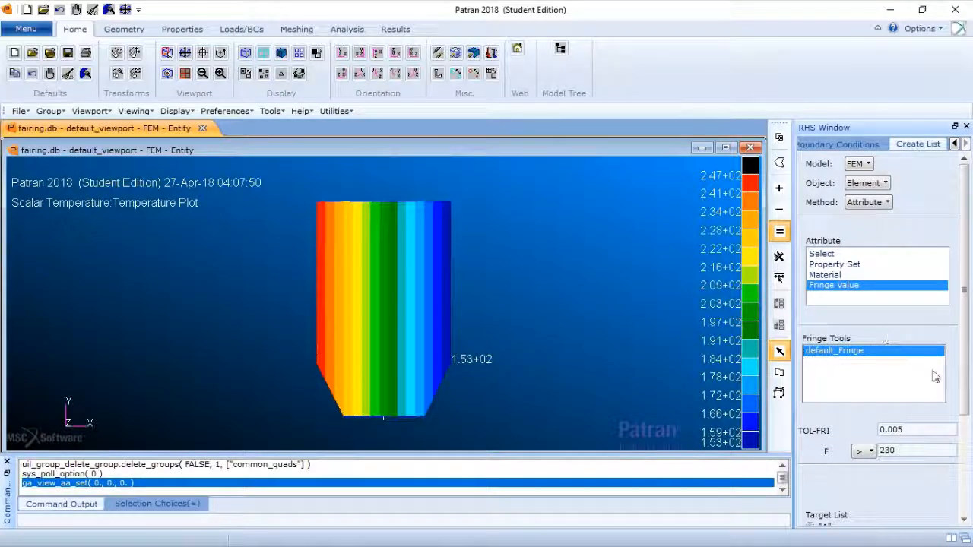
pyautogui.click(963, 430)
pyautogui.click(964, 433)
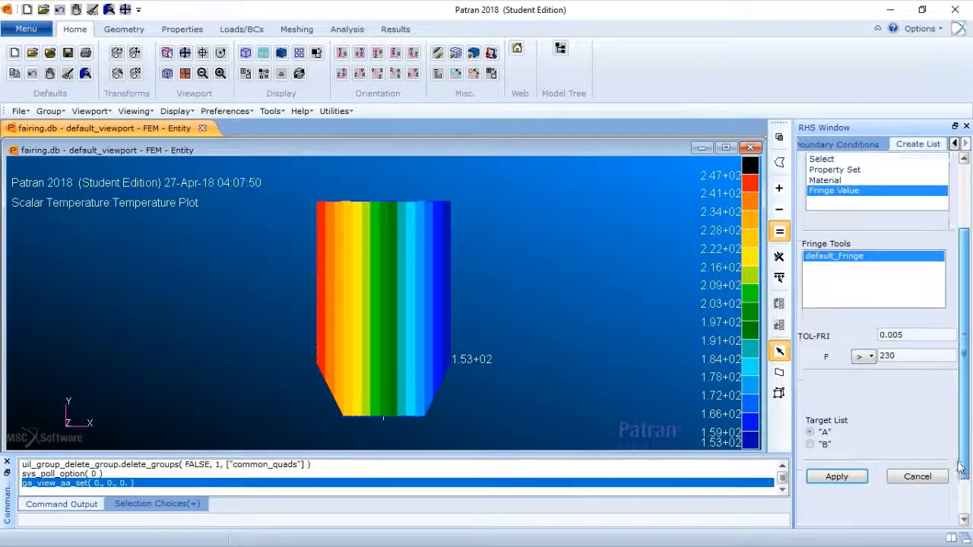
pyautogui.click(911, 358)
pyautogui.moveTo(904, 363); pyautogui.dragTo(873, 368)
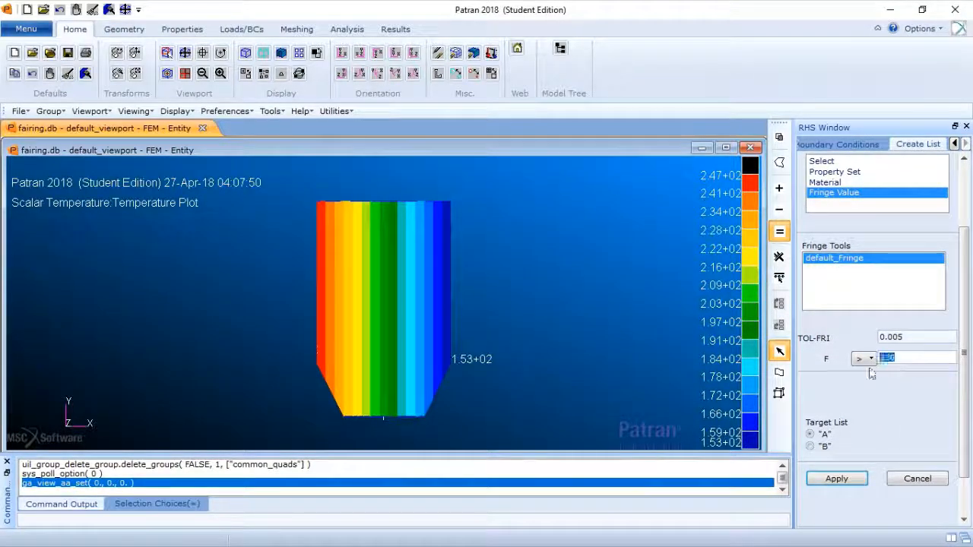
pyautogui.click(899, 359)
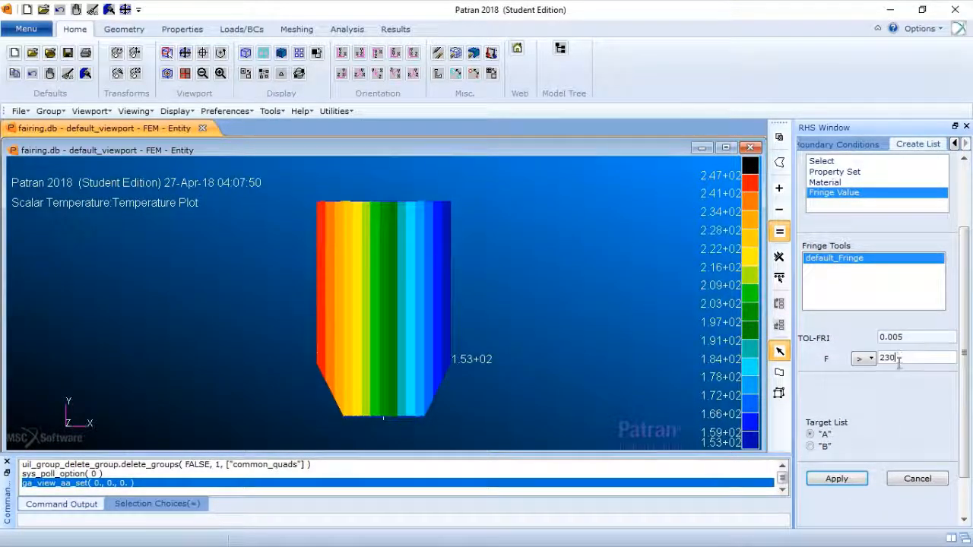
# Target list B, clear its old contents, fill it with the elements meeting the fringe condition and close its window.
pyautogui.click(810, 447)
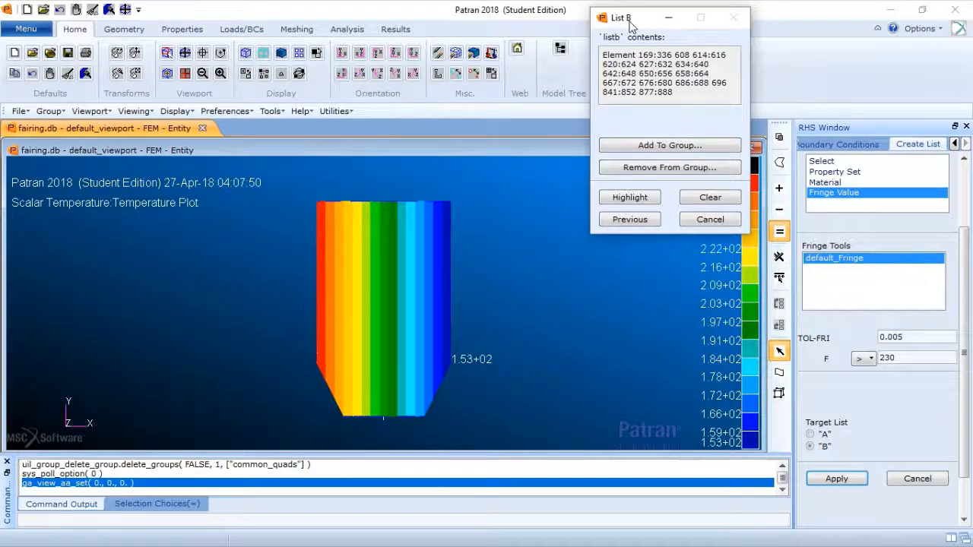
pyautogui.moveTo(629, 26); pyautogui.dragTo(539, 81)
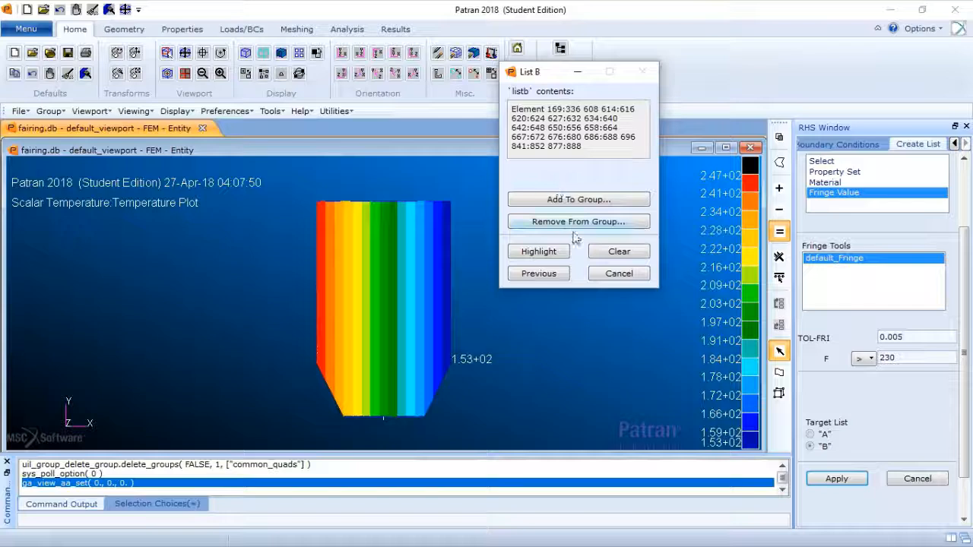
pyautogui.click(617, 255)
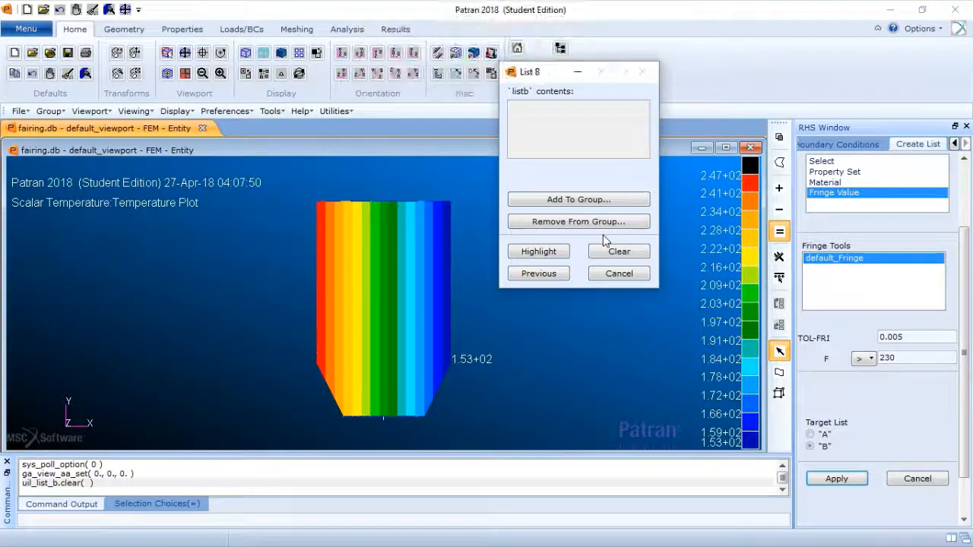
pyautogui.click(842, 480)
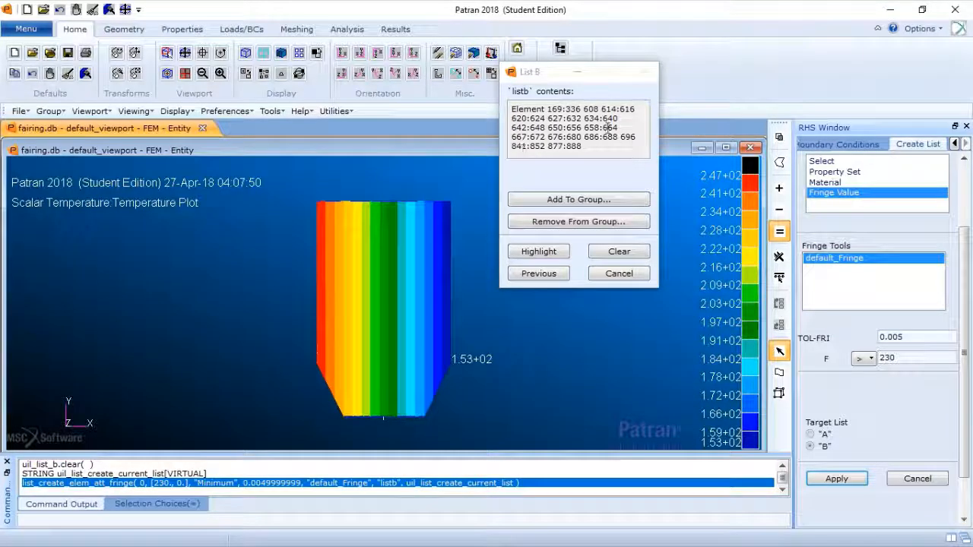
pyautogui.click(625, 275)
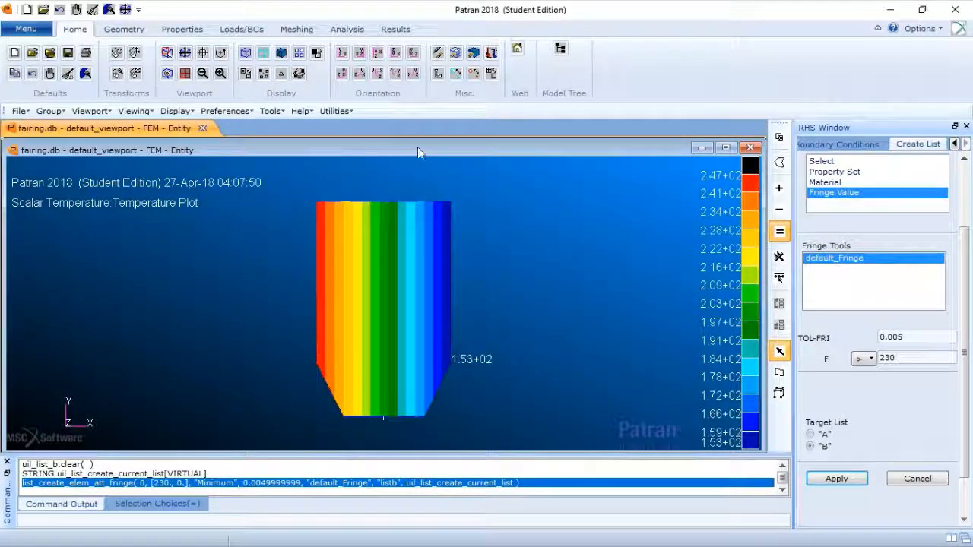
# Open the Boolean list operation and arrange the list A and list B windows side by side.
pyautogui.click(271, 111)
pyautogui.moveTo(315, 183)
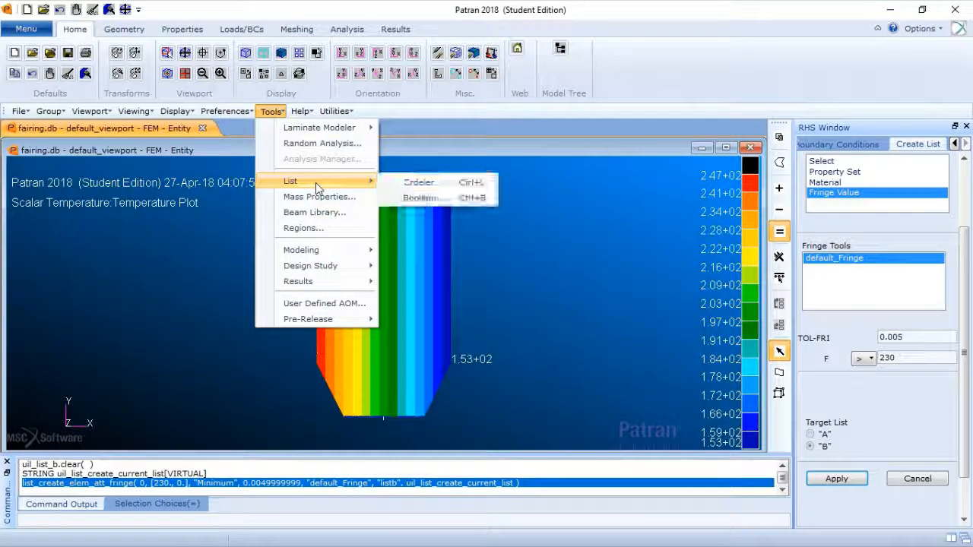
pyautogui.click(462, 197)
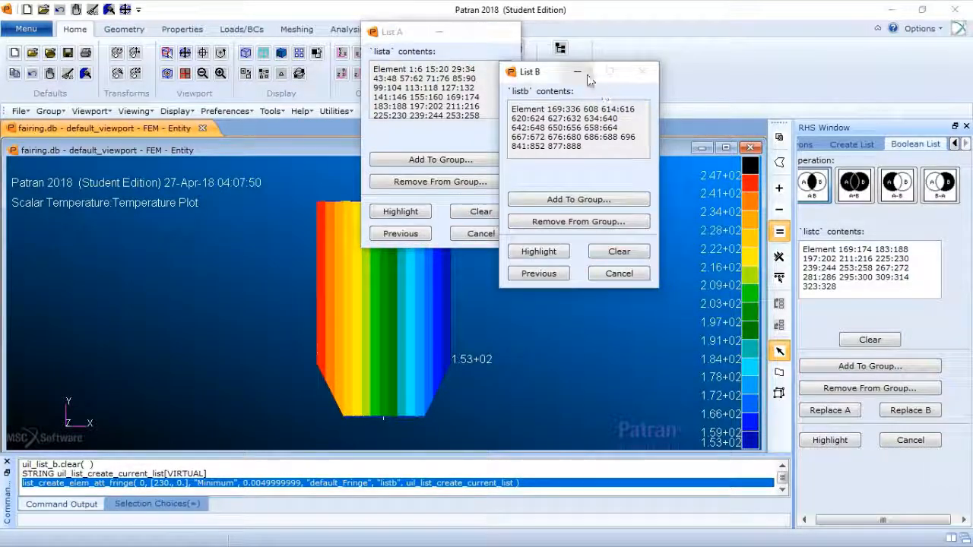
pyautogui.moveTo(547, 92); pyautogui.dragTo(574, 55)
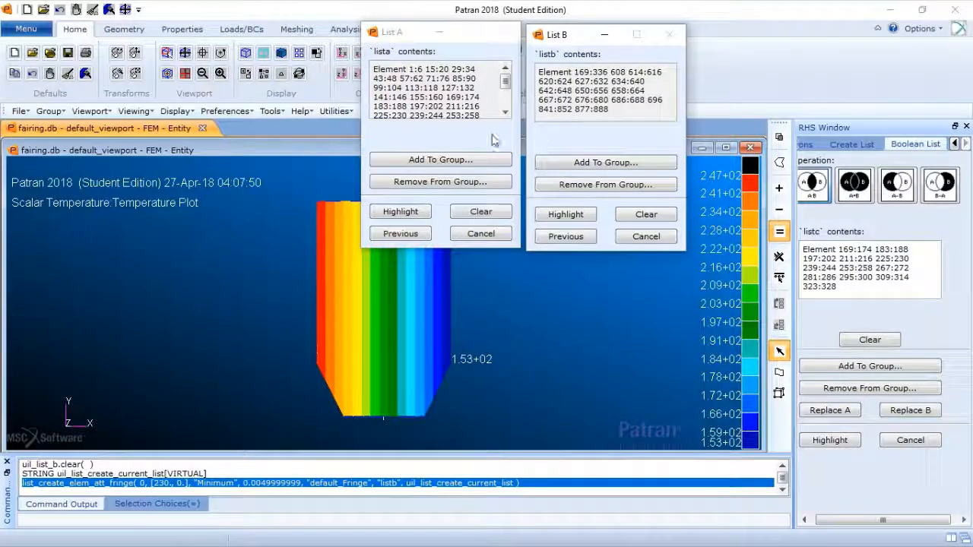
# Clear the Boolean result list, try a union of lists A and B, and clear the result again.
pyautogui.click(813, 187)
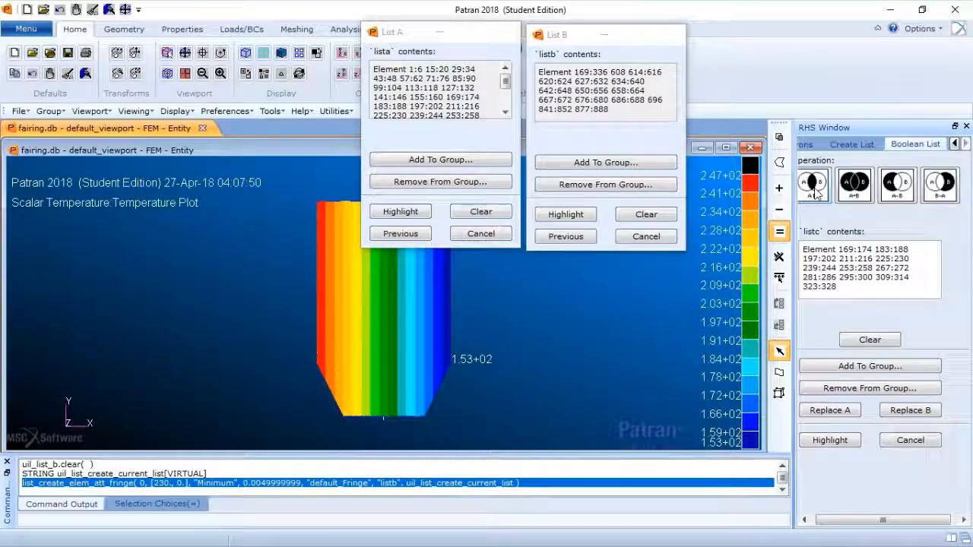
pyautogui.click(870, 341)
pyautogui.click(855, 186)
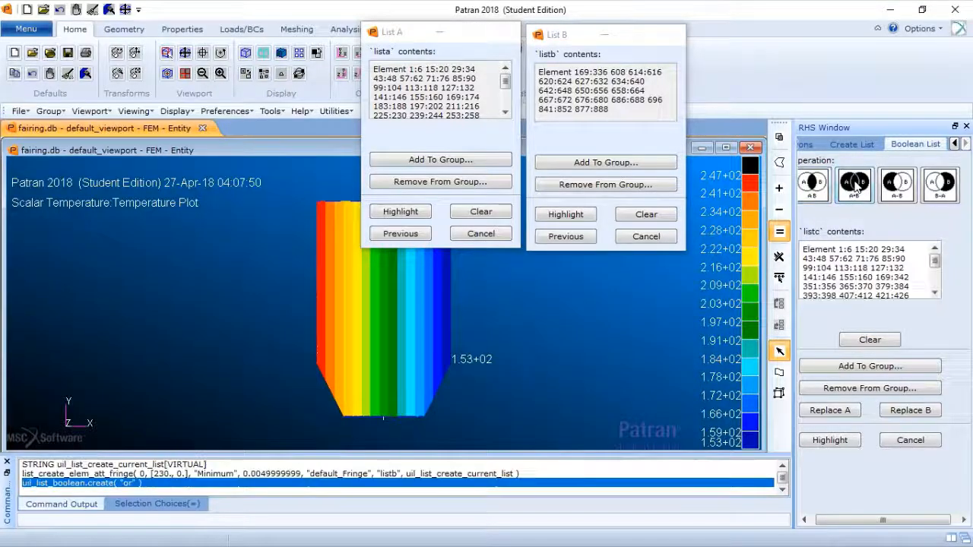
pyautogui.click(870, 340)
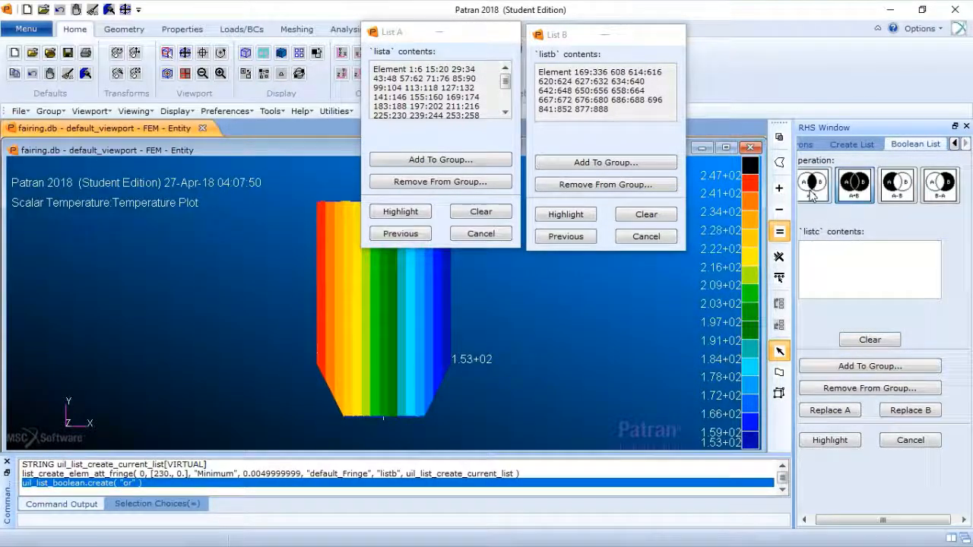
# Intersect lists A and B and add the resulting elements to a new group named common_quads.
pyautogui.click(812, 193)
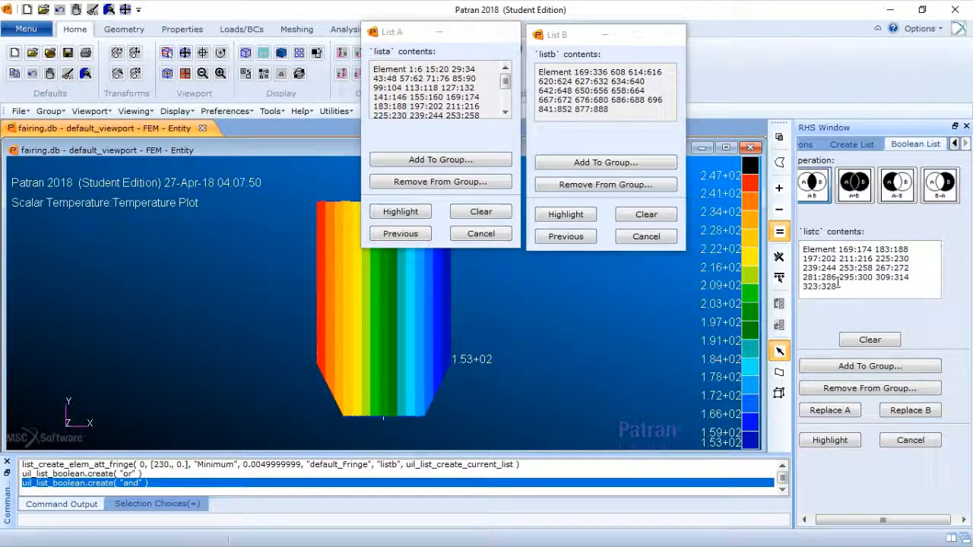
pyautogui.click(902, 368)
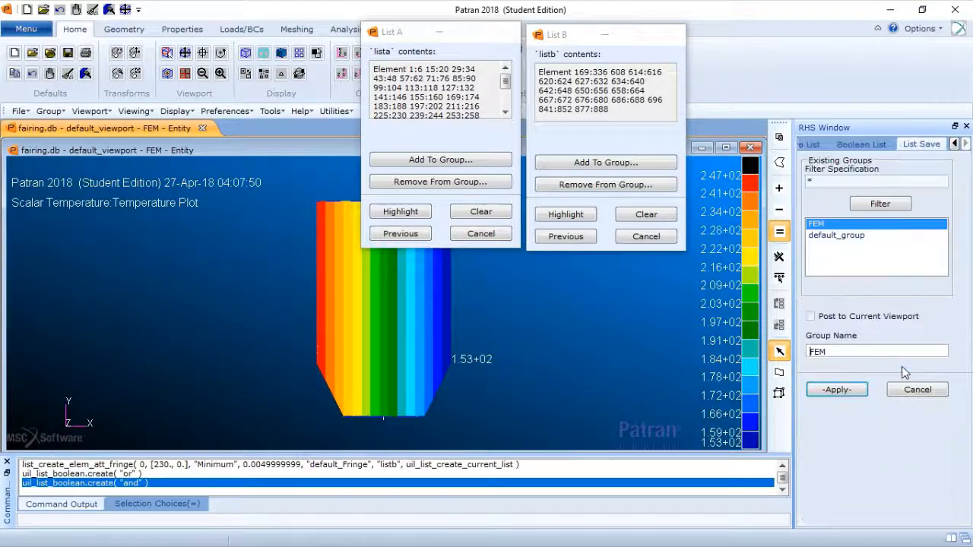
pyautogui.moveTo(830, 351); pyautogui.dragTo(779, 351)
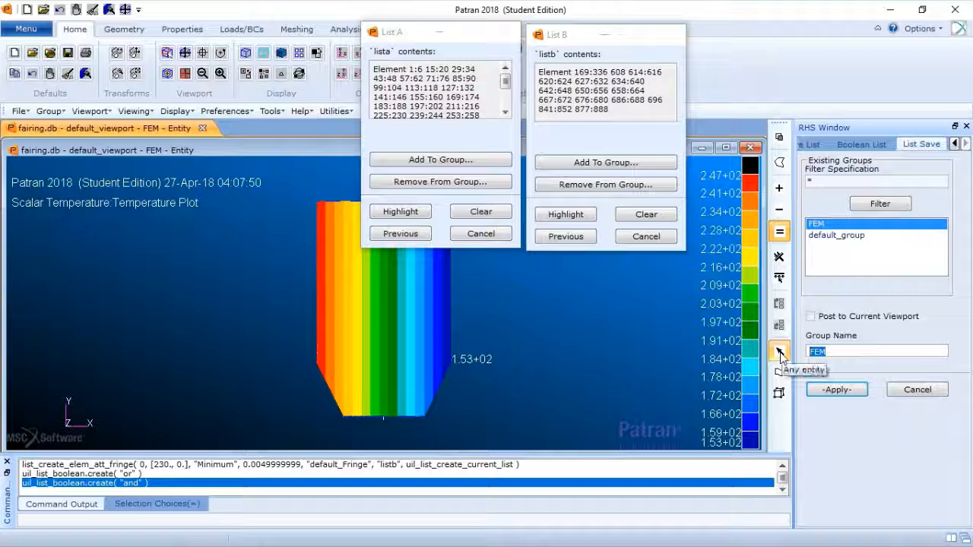
pyautogui.write('common_q')
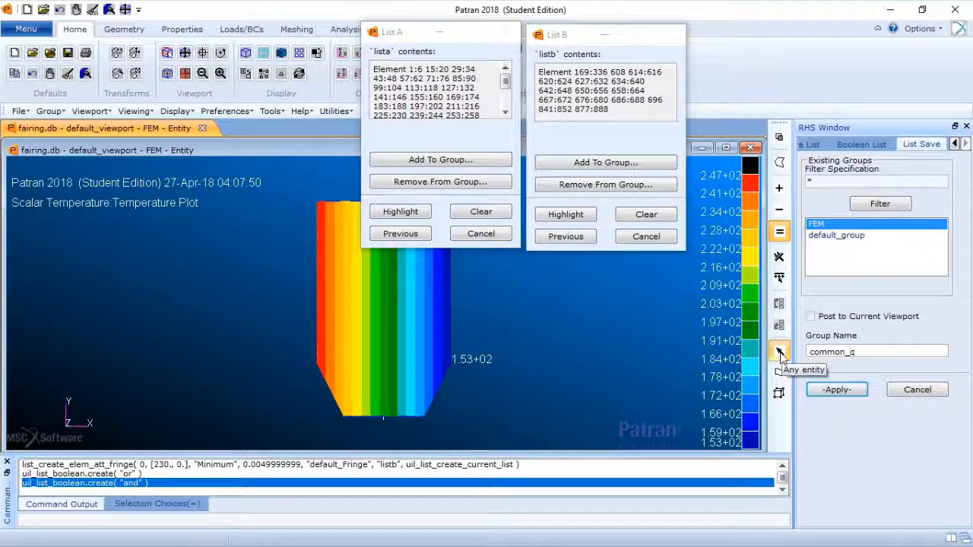
pyautogui.write('uads')
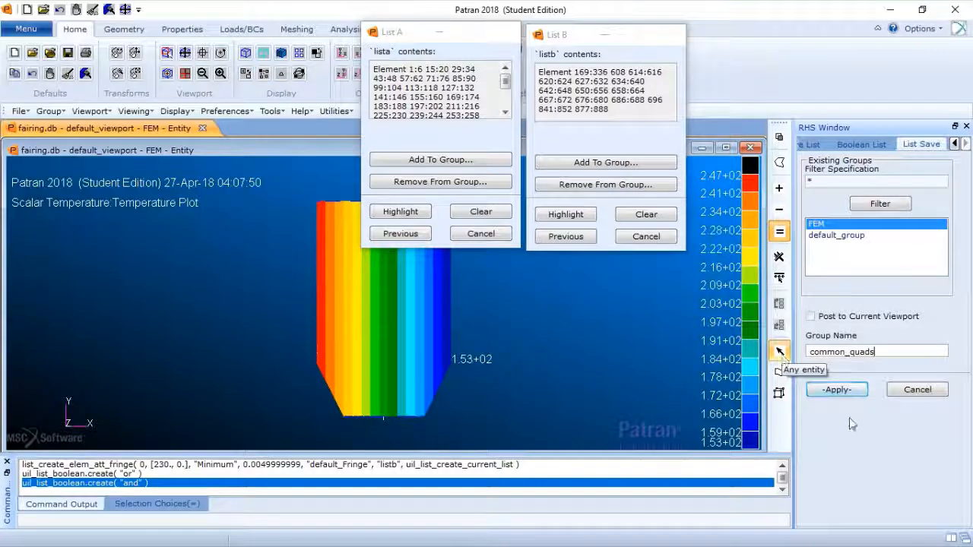
pyautogui.click(836, 390)
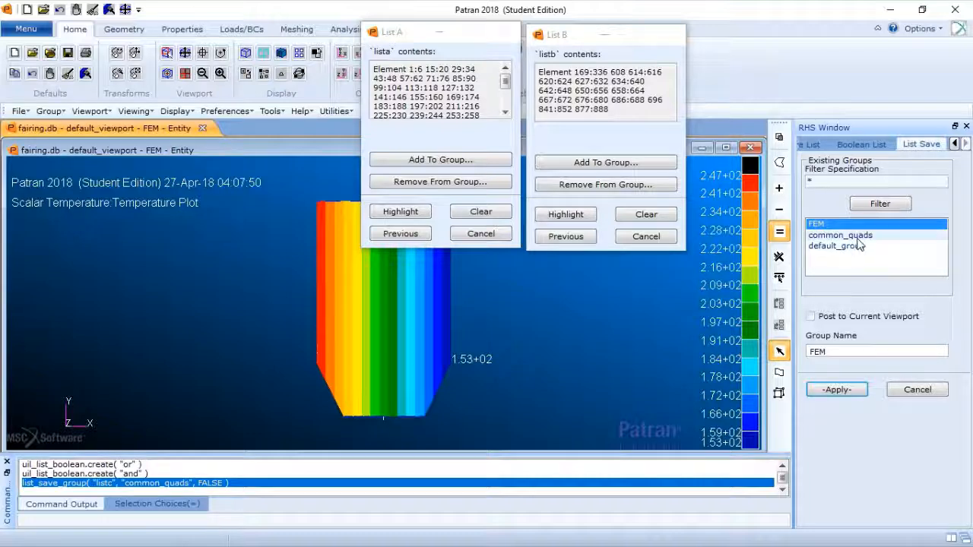
# Close the list B and list A windows and the form for saving the list to a group.
pyautogui.moveTo(210, 1)
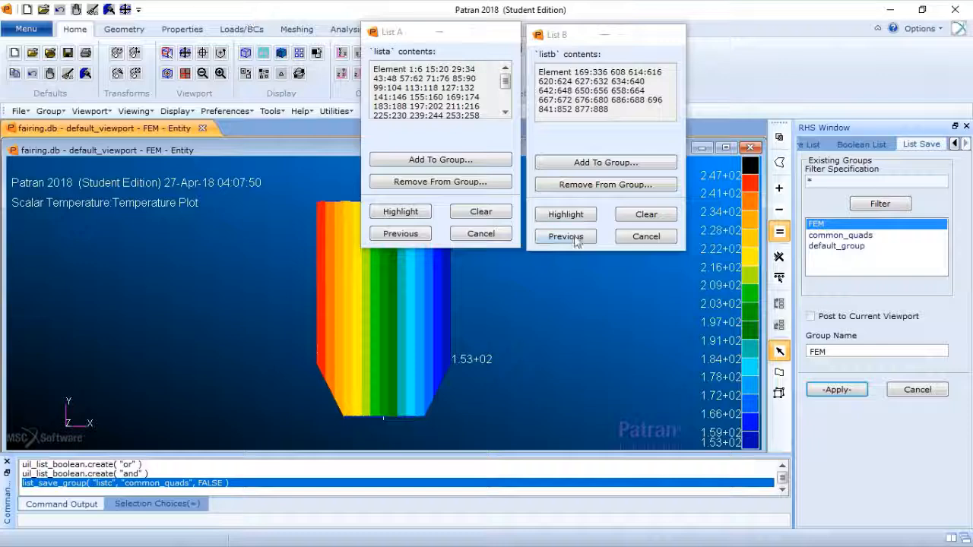
pyautogui.click(646, 236)
pyautogui.click(480, 234)
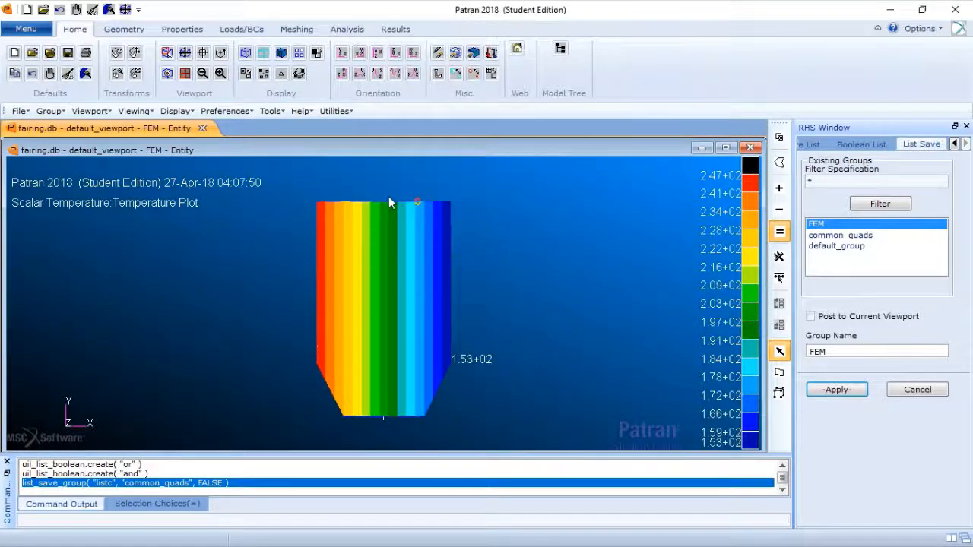
pyautogui.click(917, 390)
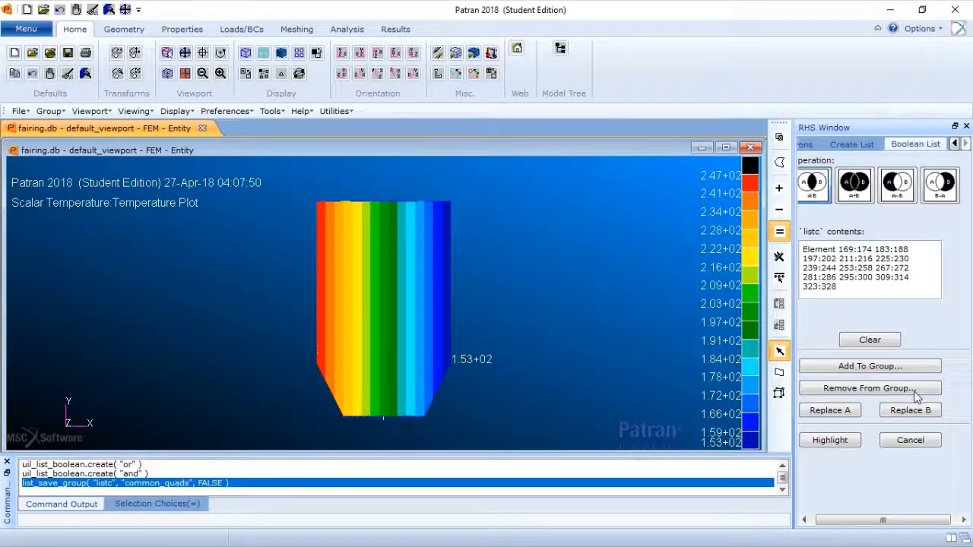
# Post only the common_quads group to the default viewport.
pyautogui.click(179, 113)
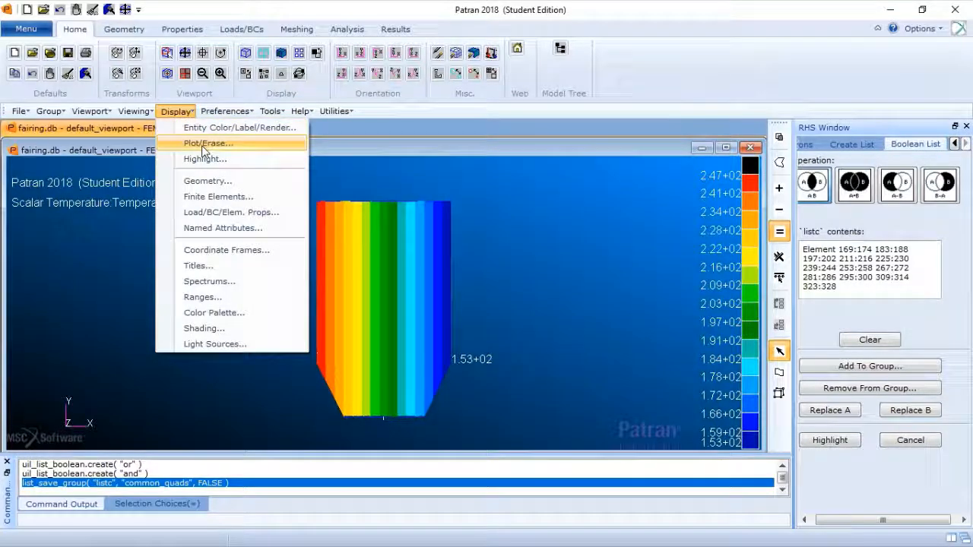
pyautogui.click(50, 111)
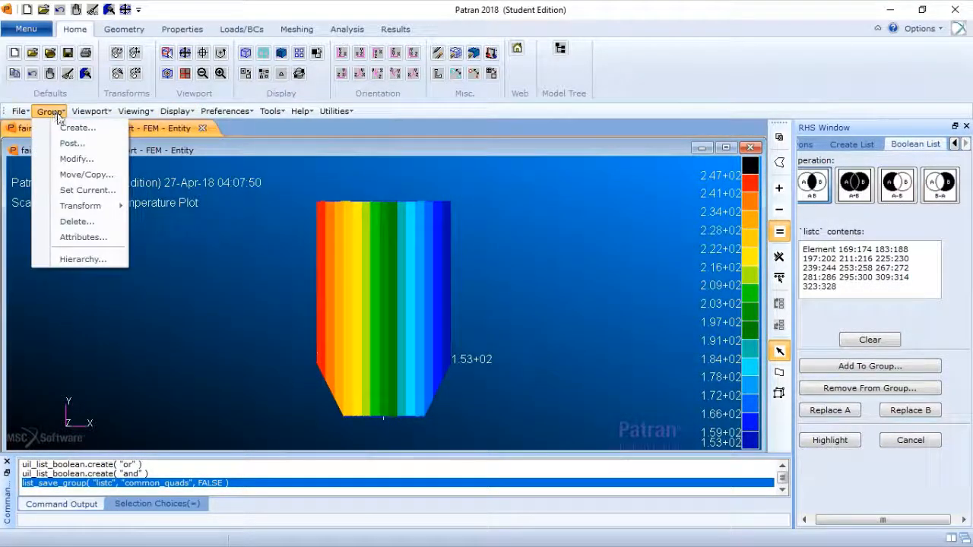
pyautogui.click(71, 145)
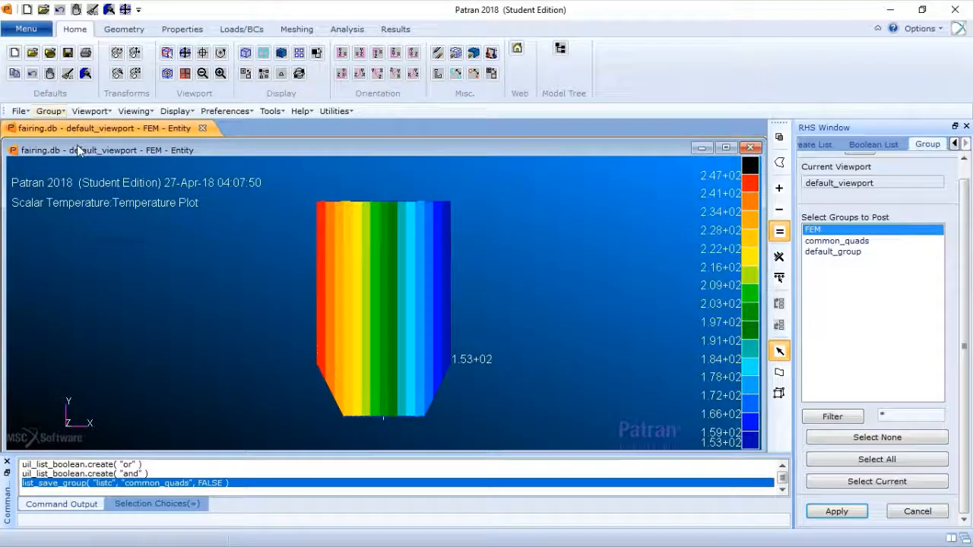
pyautogui.click(857, 244)
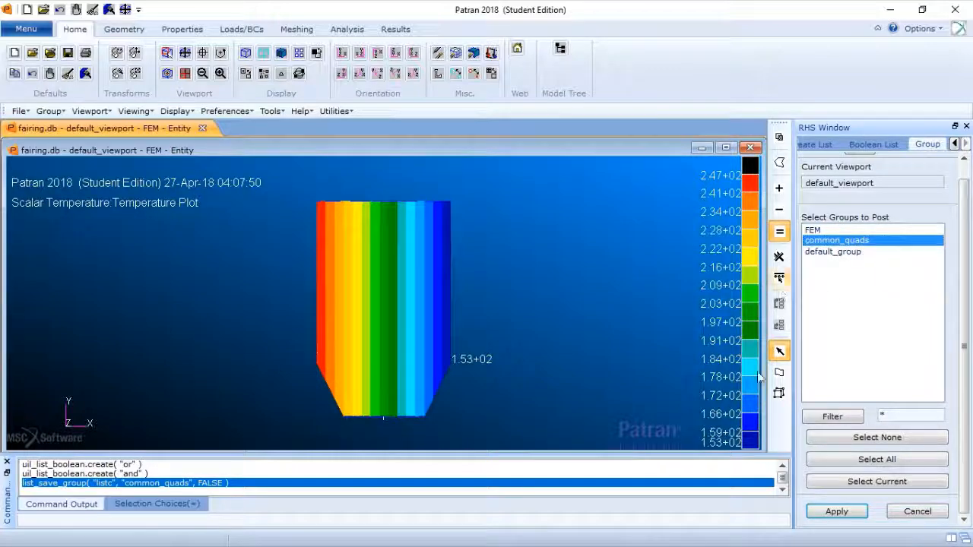
pyautogui.click(836, 512)
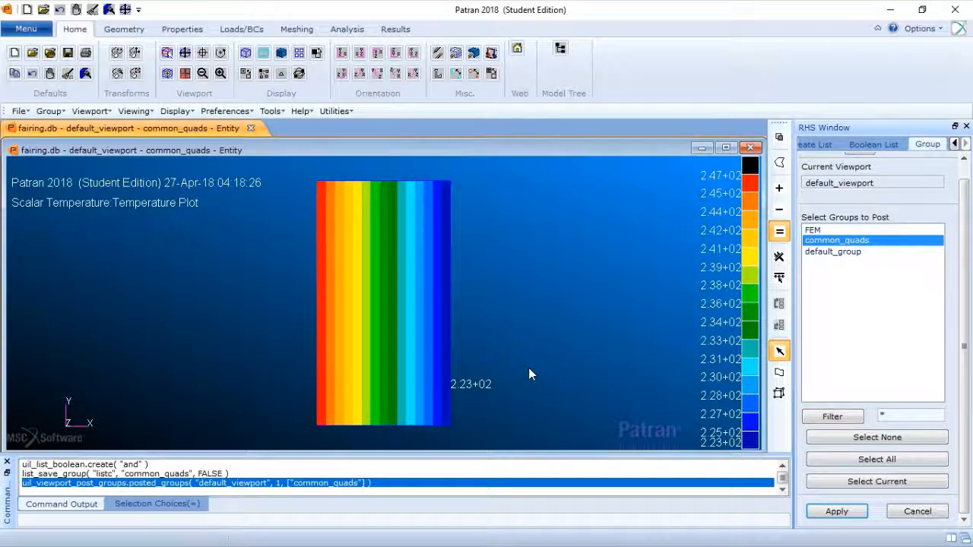
# Reset the graphics to clear the temperature fringe plot from the common_quads elements.
pyautogui.moveTo(536, 368); pyautogui.dragTo(504, 370, button='middle')
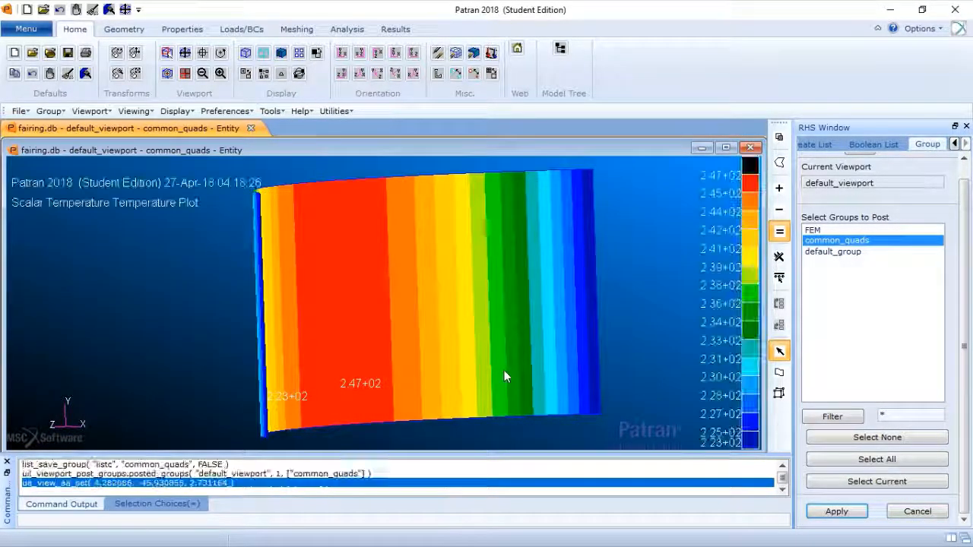
pyautogui.scroll(-4, 619, 395)
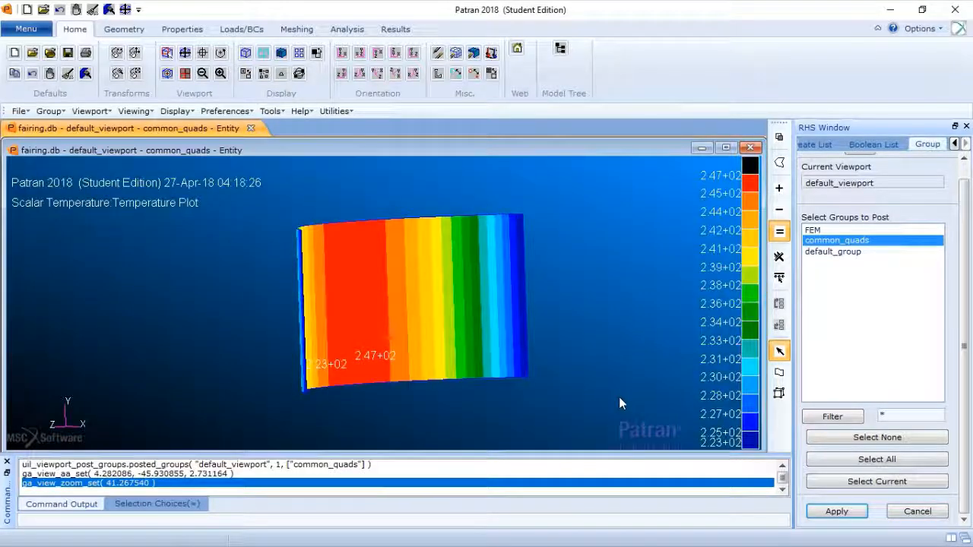
pyautogui.moveTo(582, 371)
pyautogui.mouseDown(button='middle')
pyautogui.moveTo(597, 384)
pyautogui.moveTo(609, 377)
pyautogui.moveTo(571, 376)
pyautogui.moveTo(578, 384)
pyautogui.mouseUp(button='middle')
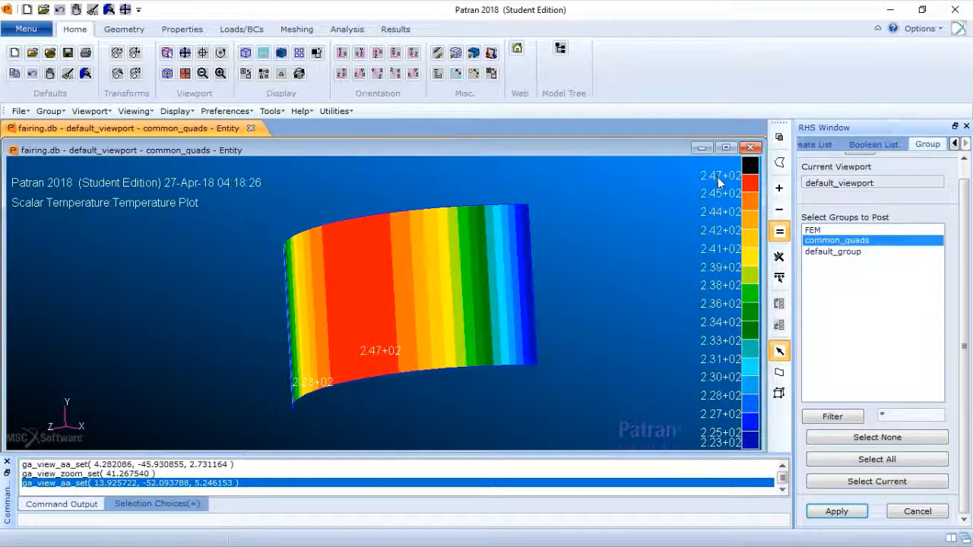
pyautogui.moveTo(580, 336)
pyautogui.mouseDown(button='middle')
pyautogui.moveTo(550, 348)
pyautogui.moveTo(588, 348)
pyautogui.moveTo(572, 341)
pyautogui.mouseUp(button='middle')
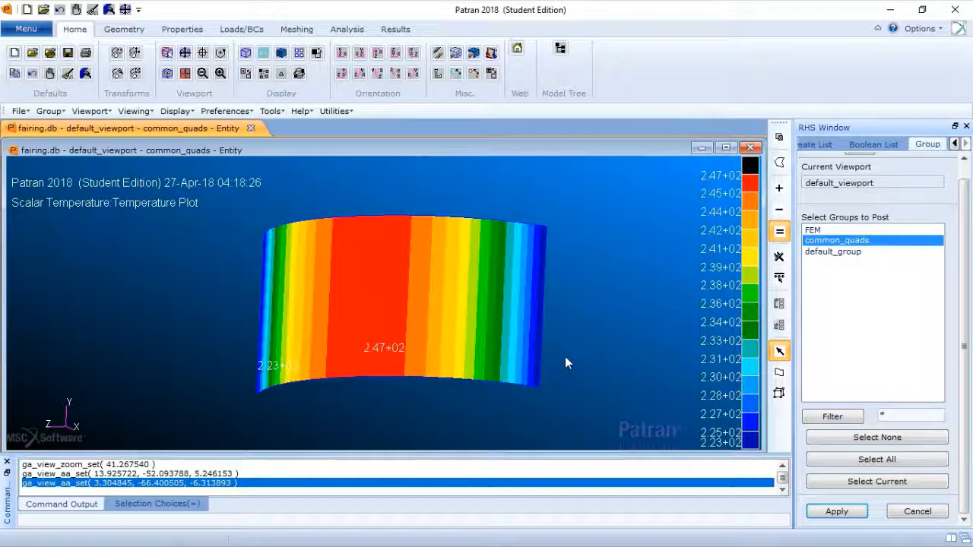
pyautogui.moveTo(571, 361); pyautogui.dragTo(593, 368, button='middle')
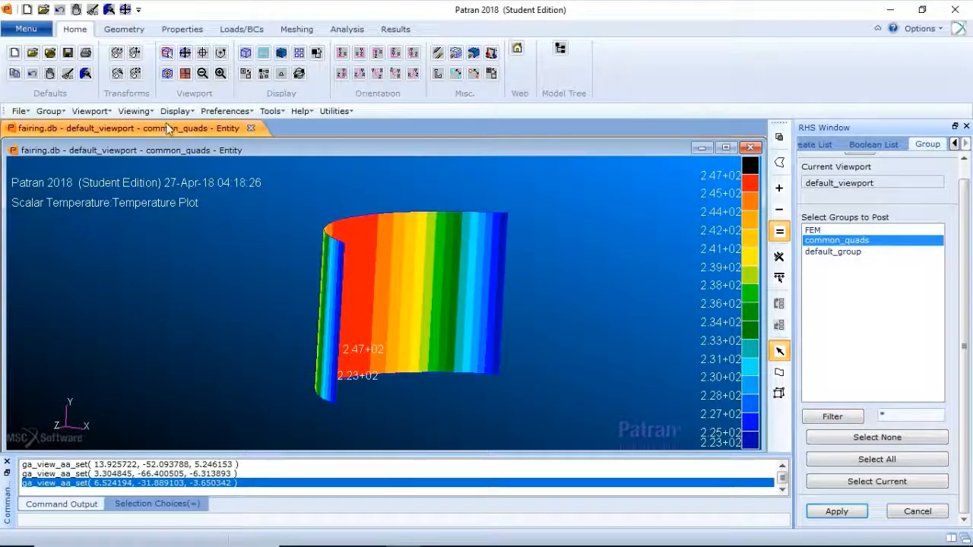
pyautogui.click(68, 74)
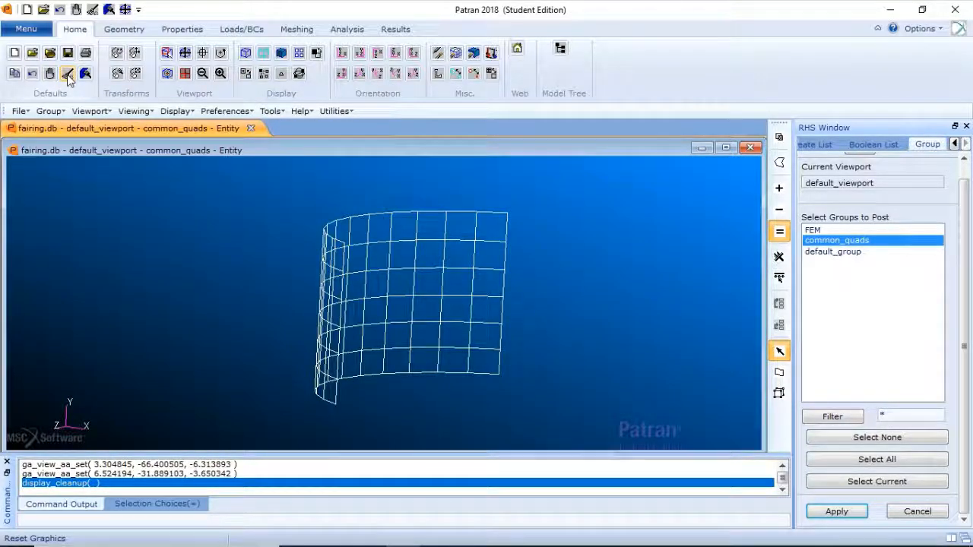
# Open group creation and set the method to Property Set.
pyautogui.click(51, 112)
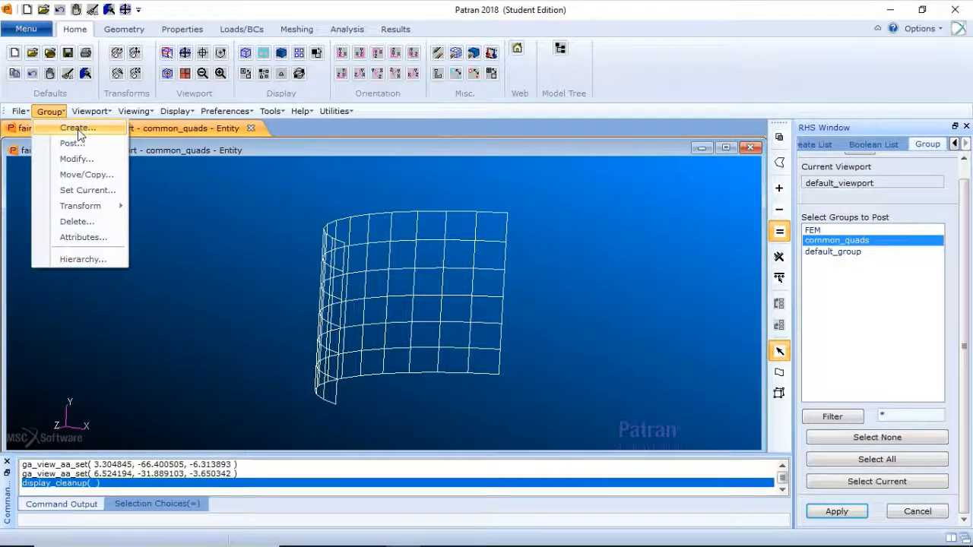
pyautogui.click(77, 129)
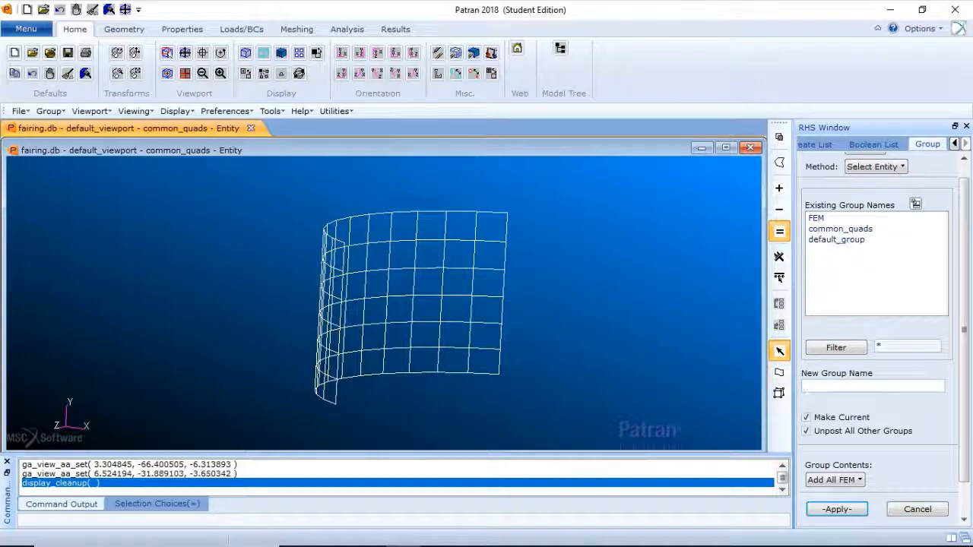
pyautogui.scroll(1, 962, 238)
pyautogui.scroll(1, 961, 237)
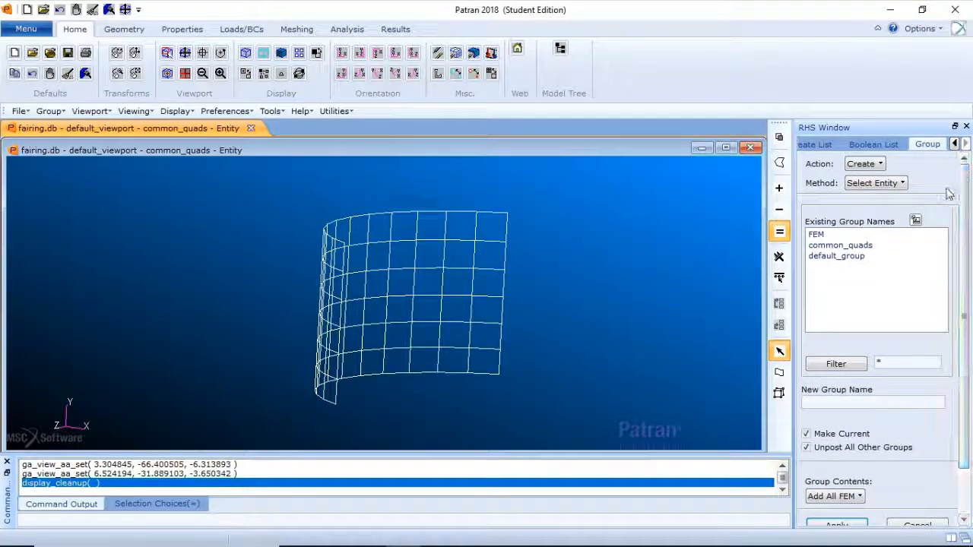
pyautogui.click(887, 184)
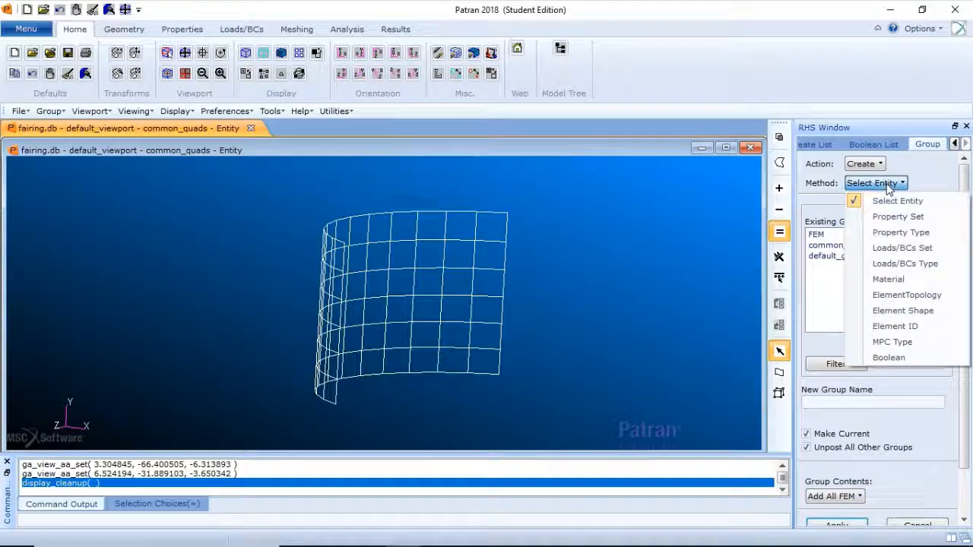
pyautogui.click(915, 216)
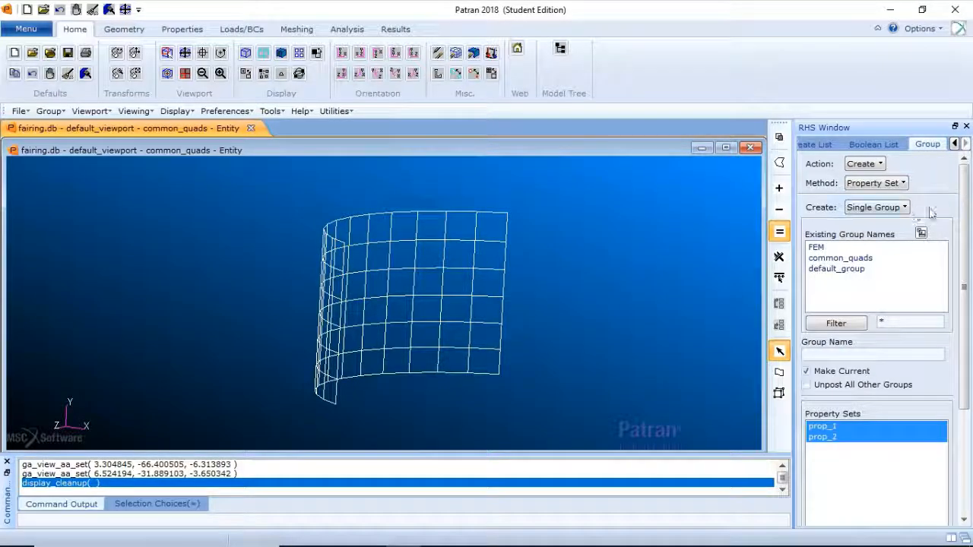
# Create a single group named prop1_group from the property set prop_1 only, keeping Make Current enabled.
pyautogui.scroll(-1, 960, 215)
pyautogui.scroll(-3, 962, 220)
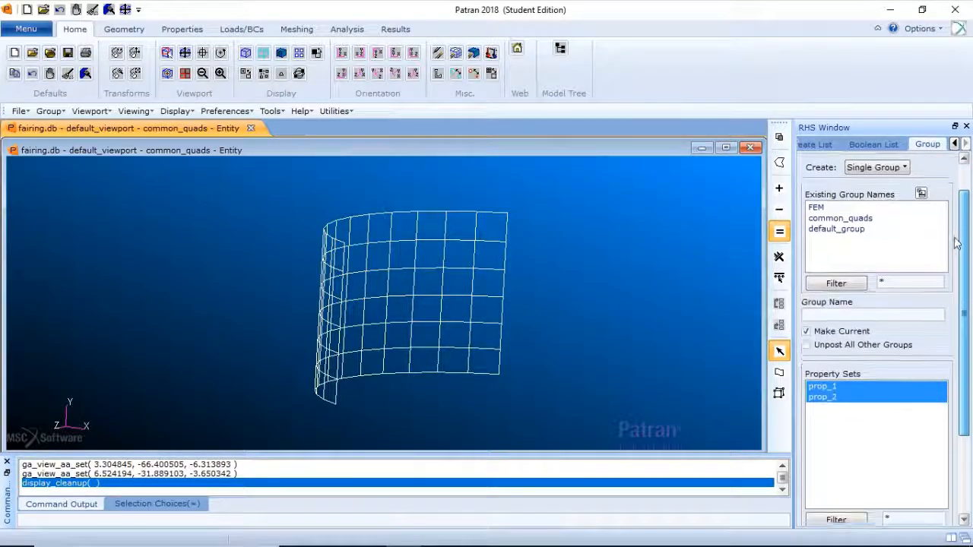
pyautogui.click(893, 313)
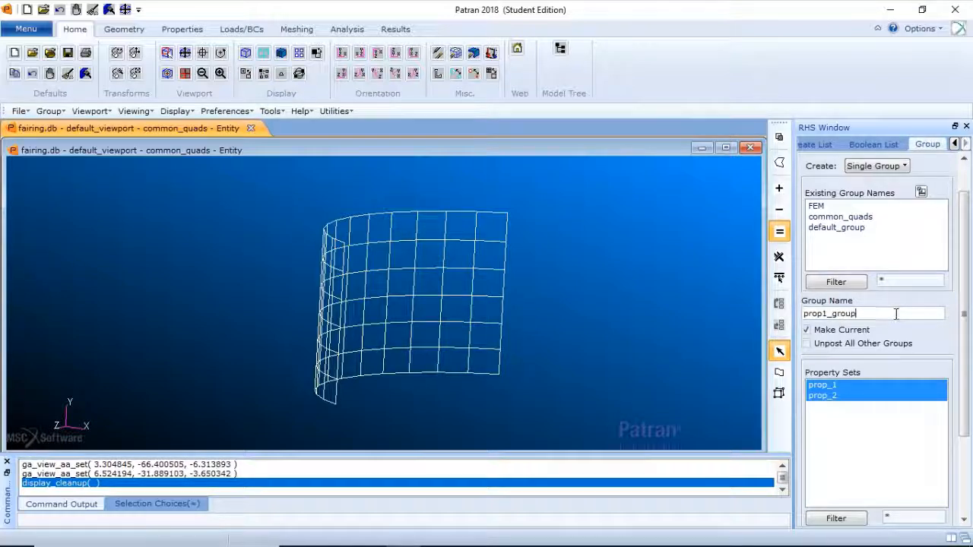
pyautogui.click(843, 385)
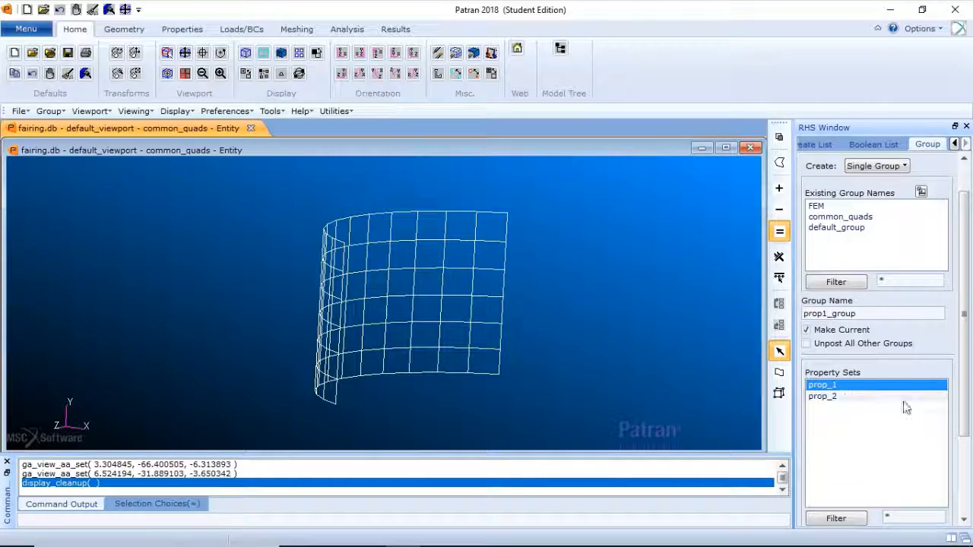
pyautogui.moveTo(966, 396); pyautogui.dragTo(954, 473)
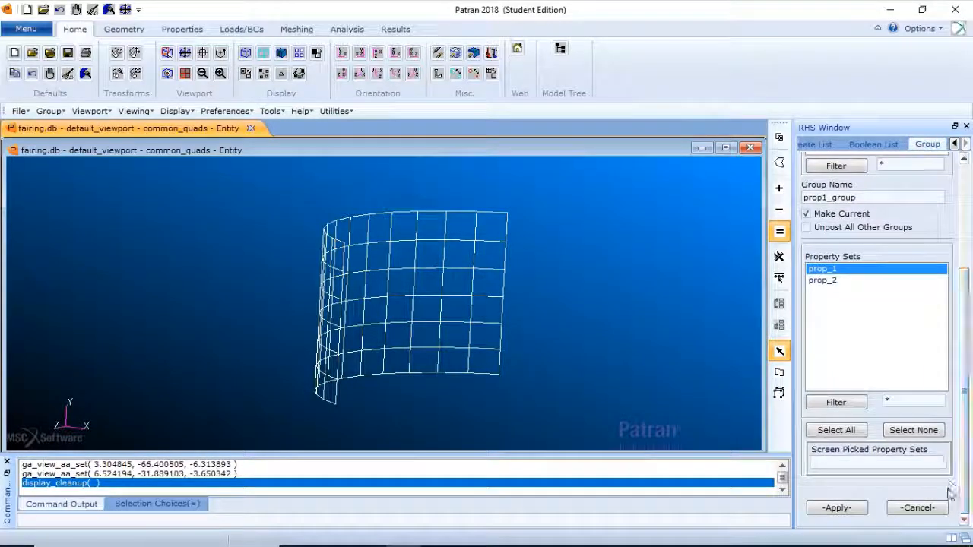
pyautogui.click(837, 508)
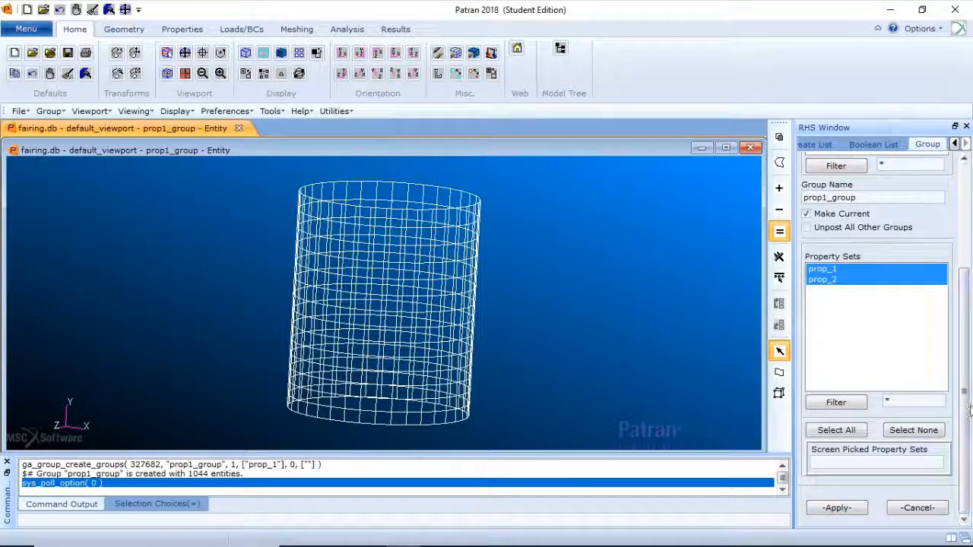
# Create a single group named prop2_group from the property set prop_2 only, keeping Make Current enabled.
pyautogui.scroll(3, 967, 313)
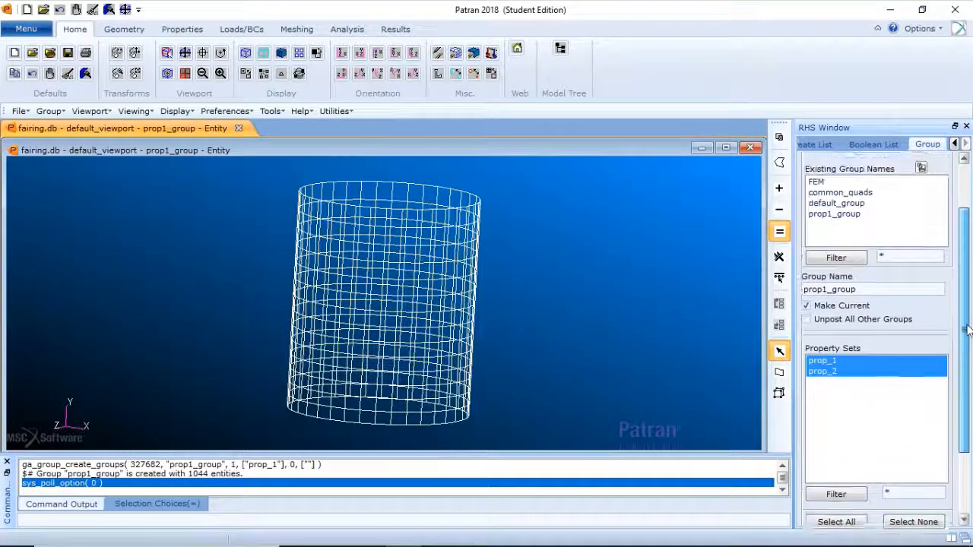
pyautogui.scroll(2, 967, 313)
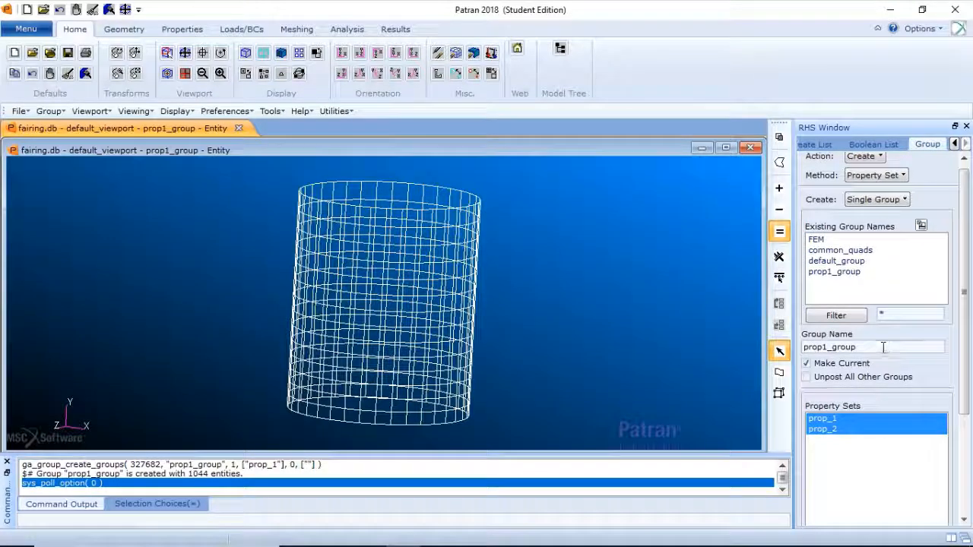
pyautogui.click(807, 347)
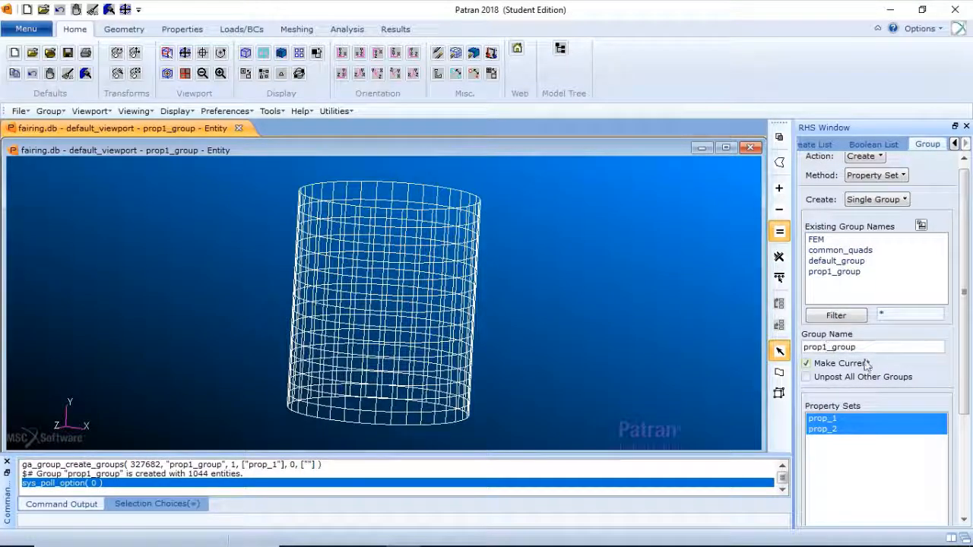
pyautogui.press('BackSpace')
pyautogui.write('2')
pyautogui.click(831, 430)
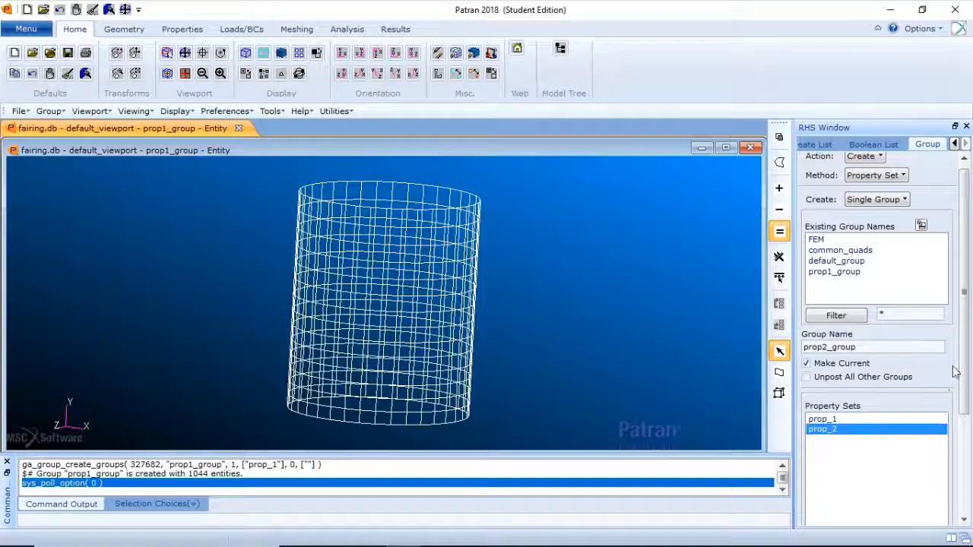
pyautogui.scroll(-5, 962, 365)
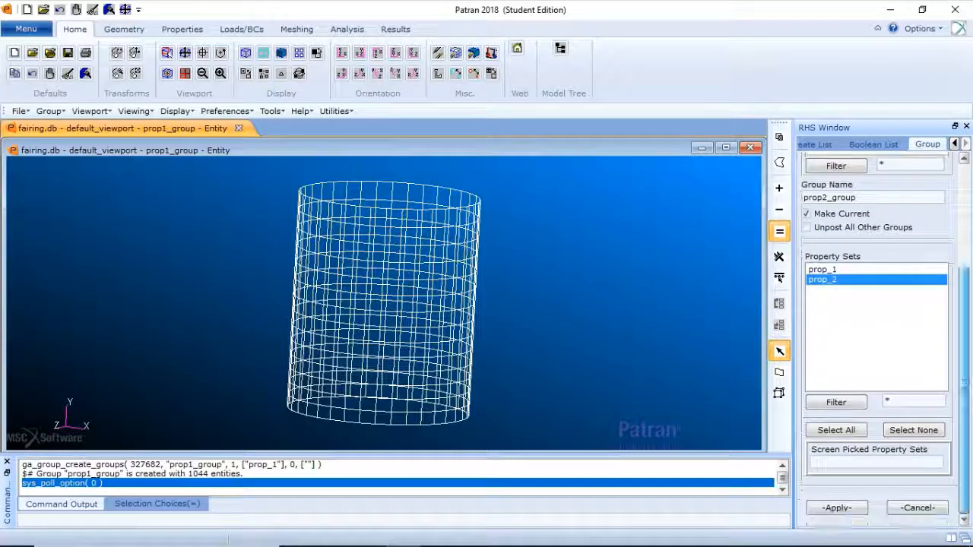
pyautogui.click(839, 508)
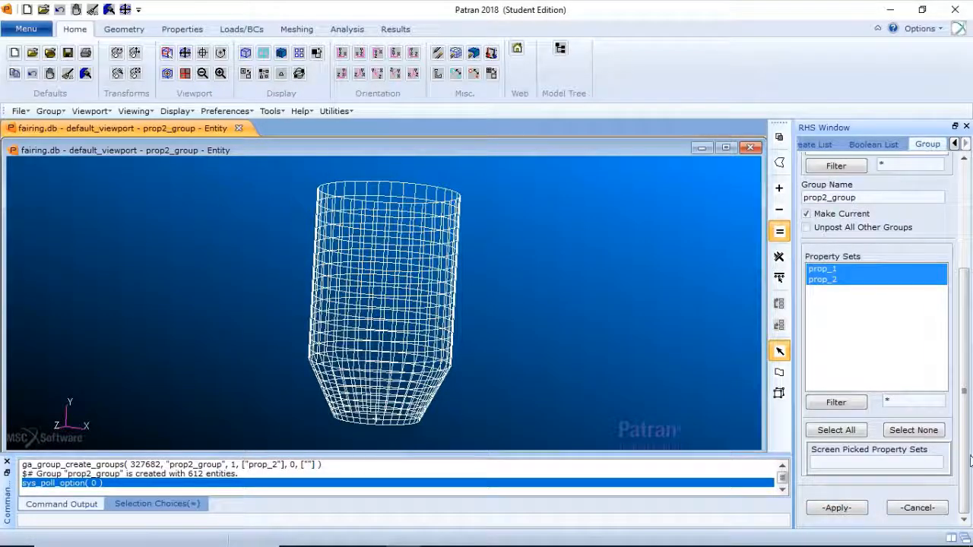
pyautogui.scroll(5, 969, 462)
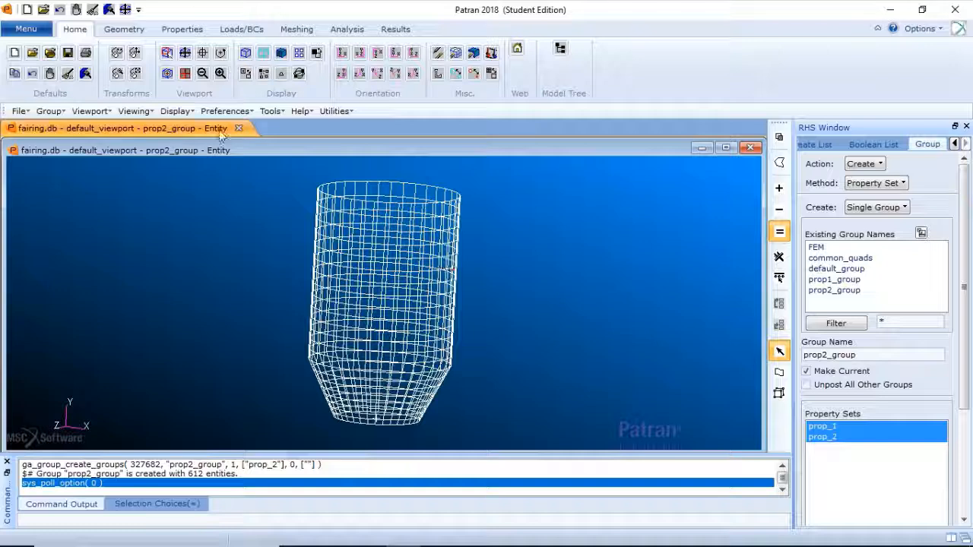
# Switch entity coloring and labeling to Group and give prop1_group a yellow shade color in wireframe.
pyautogui.click(168, 111)
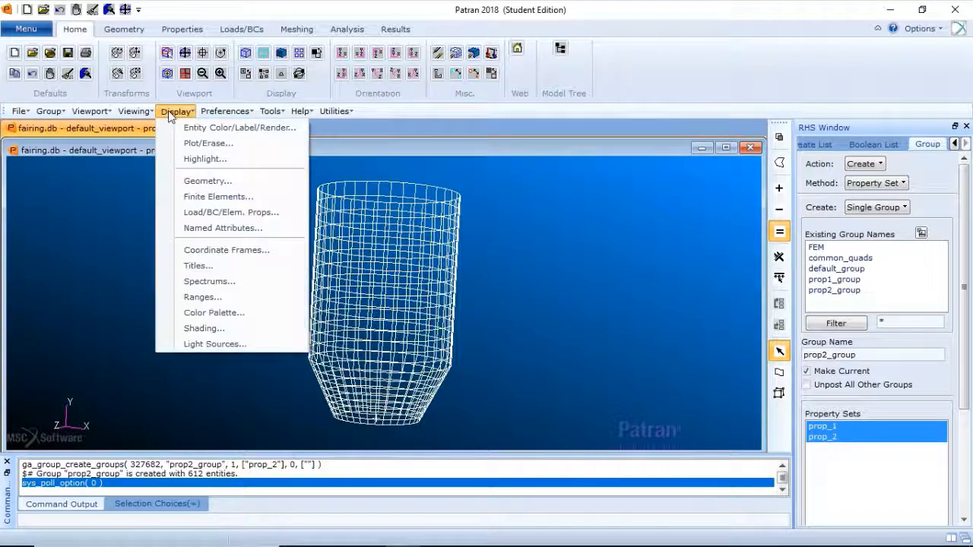
pyautogui.click(212, 129)
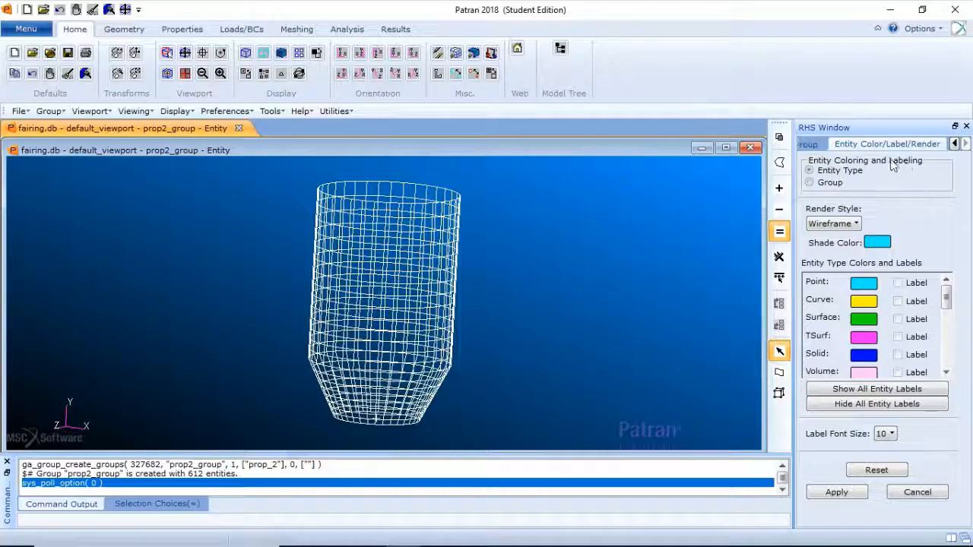
pyautogui.click(815, 184)
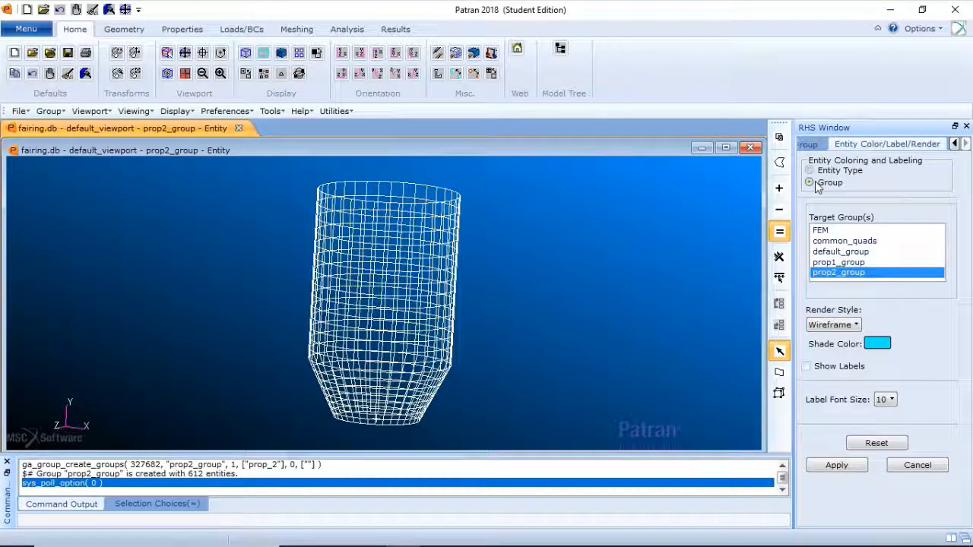
pyautogui.click(845, 263)
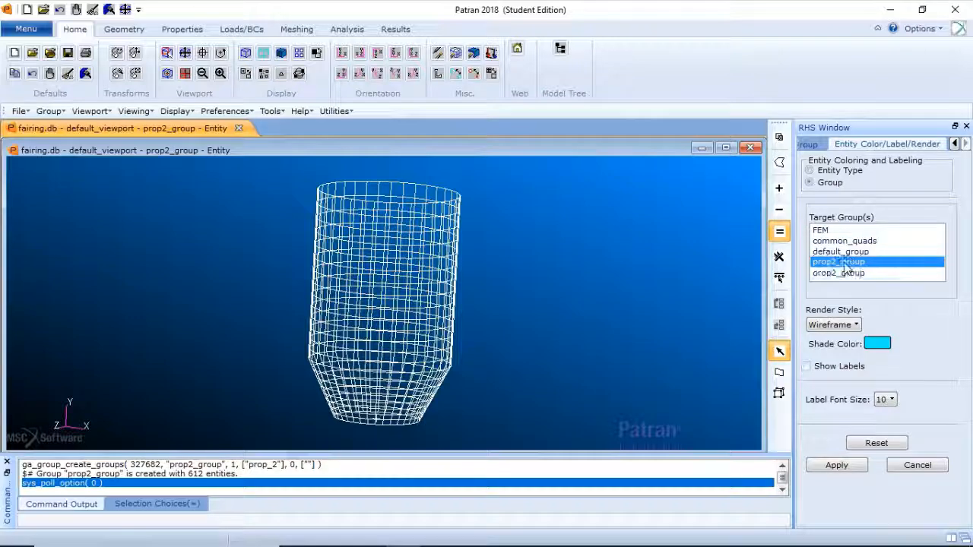
pyautogui.click(874, 344)
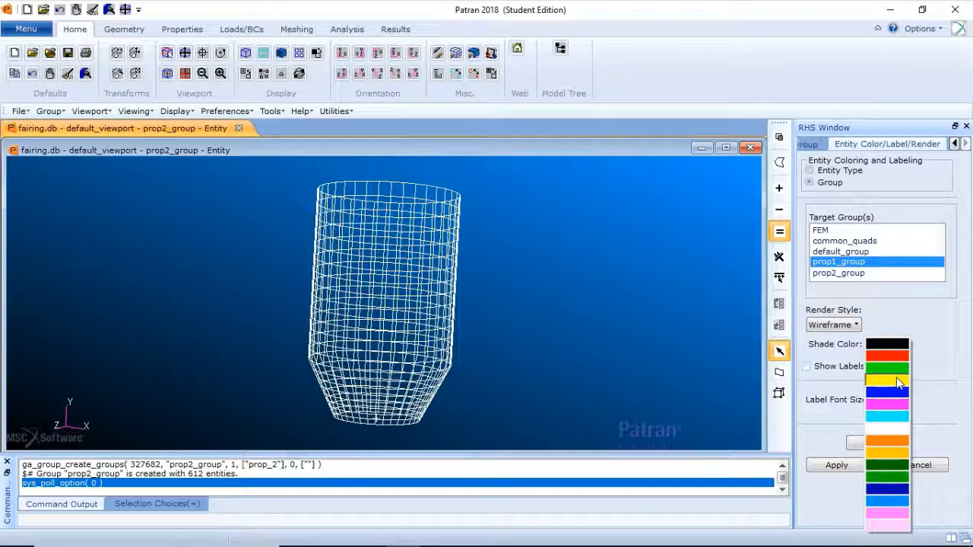
pyautogui.click(896, 380)
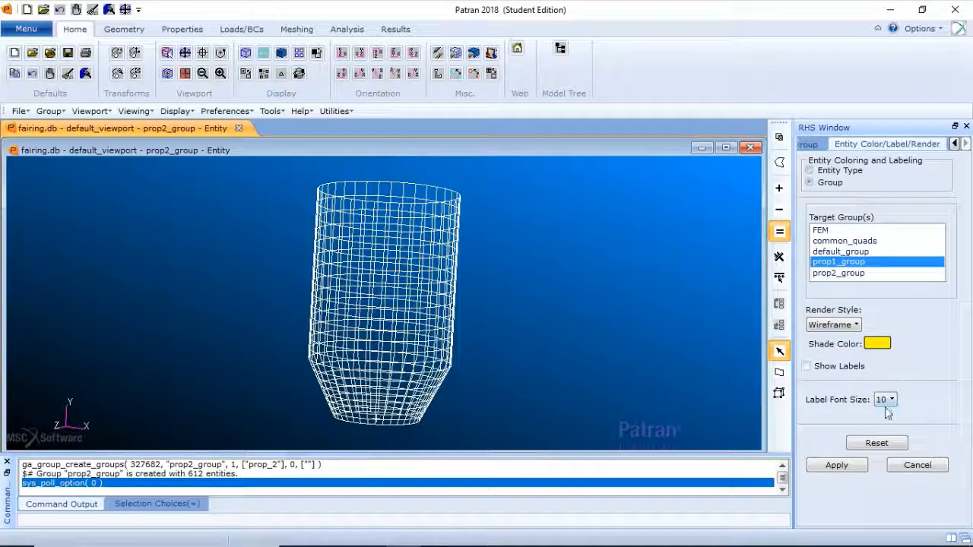
pyautogui.click(836, 465)
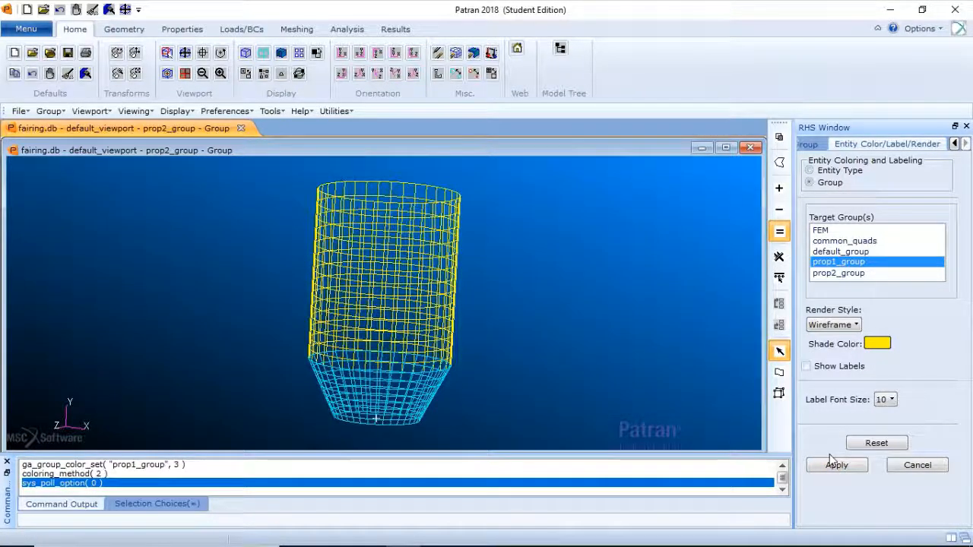
# Set prop2_group to the Hidden Line render style with a dark blue shade color, and close the color settings.
pyautogui.click(853, 273)
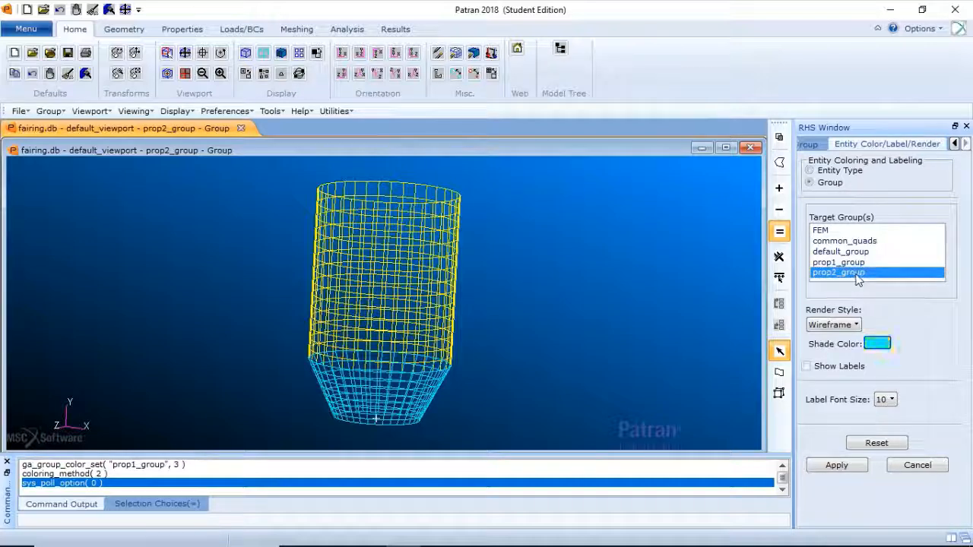
pyautogui.click(851, 325)
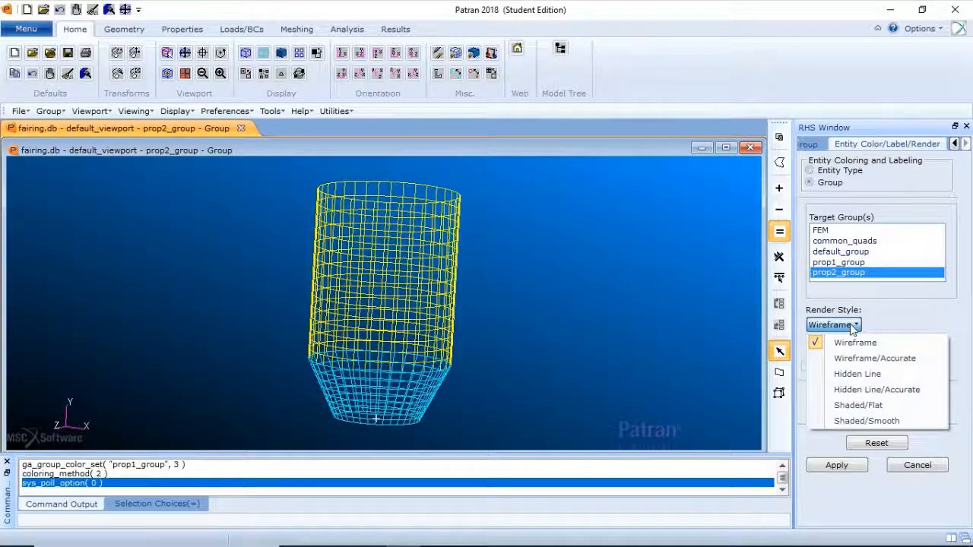
pyautogui.click(864, 375)
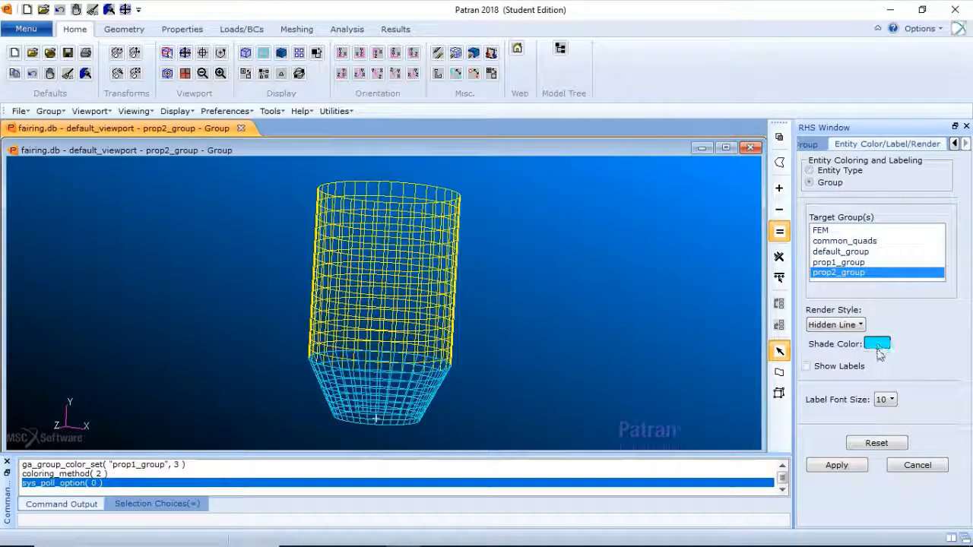
pyautogui.click(877, 346)
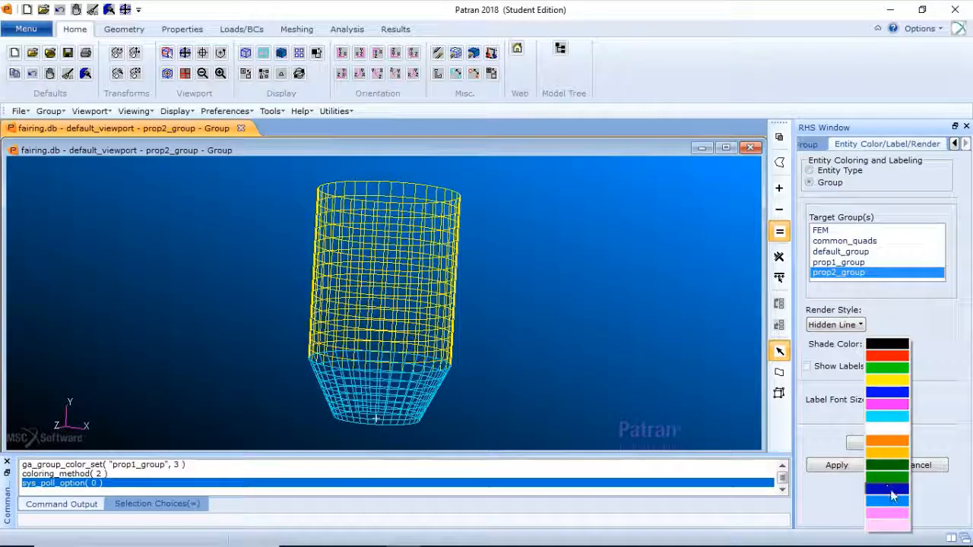
pyautogui.click(891, 490)
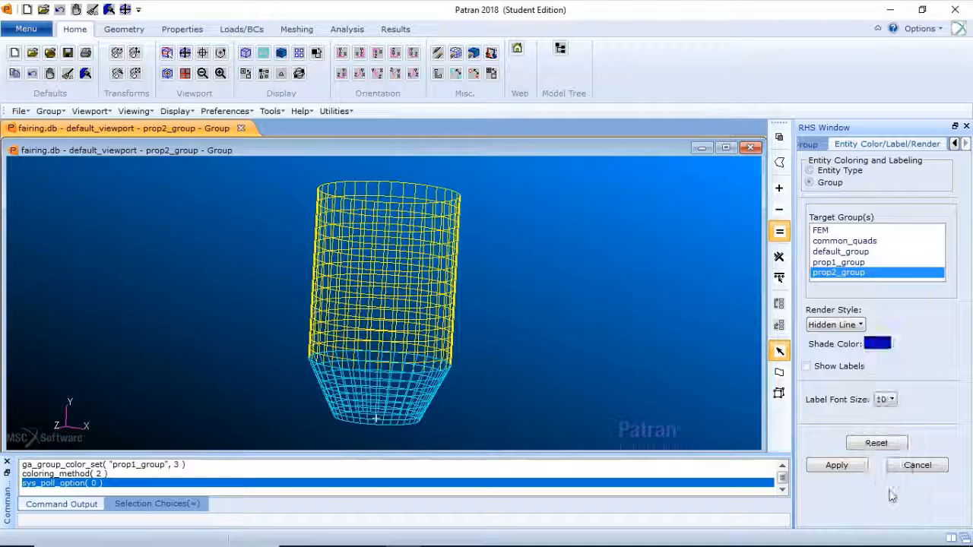
pyautogui.click(848, 469)
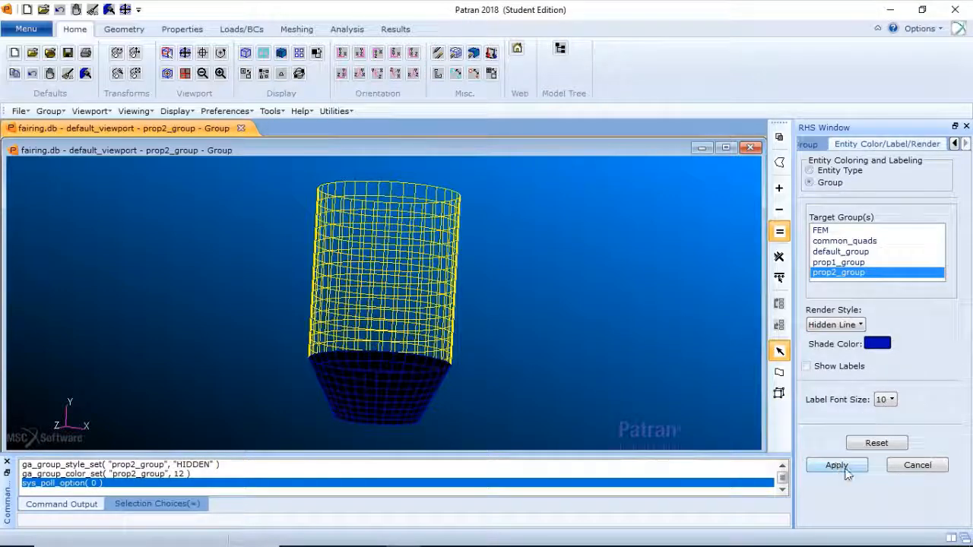
pyautogui.click(913, 465)
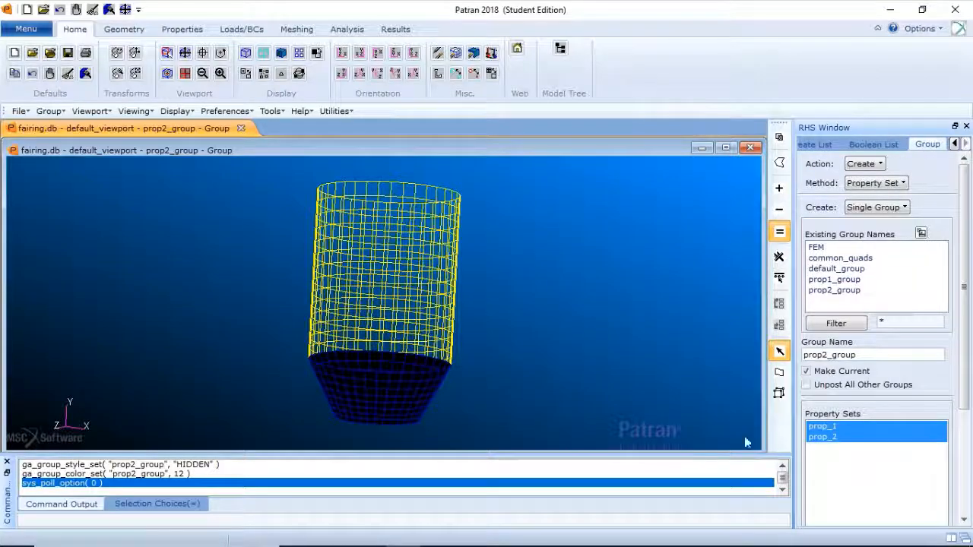
pyautogui.moveTo(593, 380)
pyautogui.mouseDown(button='middle')
pyautogui.moveTo(510, 346)
pyautogui.moveTo(482, 371)
pyautogui.moveTo(503, 374)
pyautogui.mouseUp(button='middle')
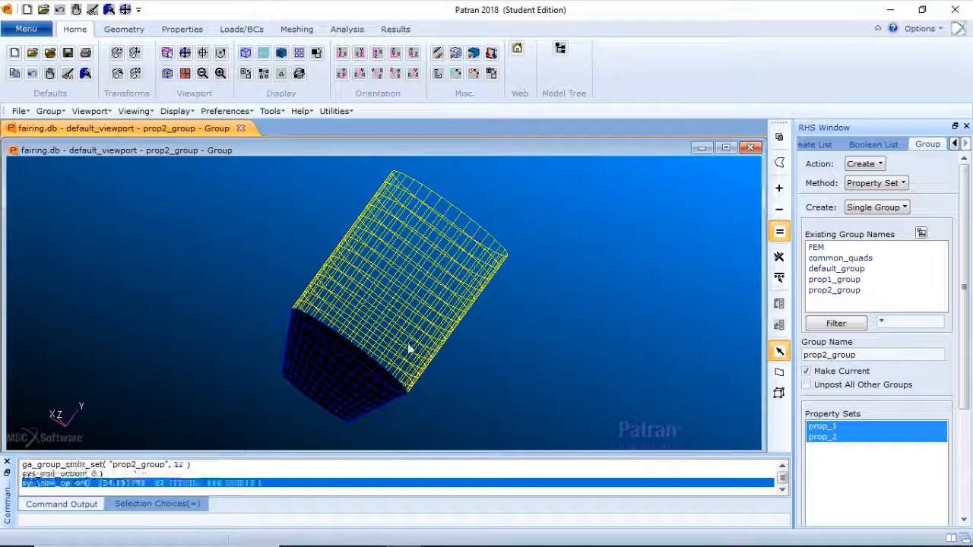
# Open group posting and post only prop1_group to the default viewport to inspect it.
pyautogui.click(48, 111)
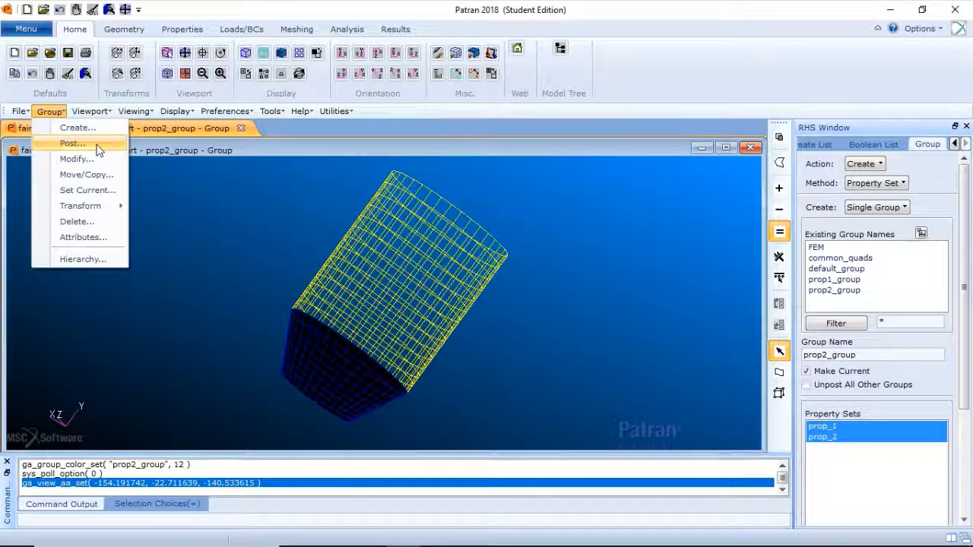
pyautogui.click(96, 145)
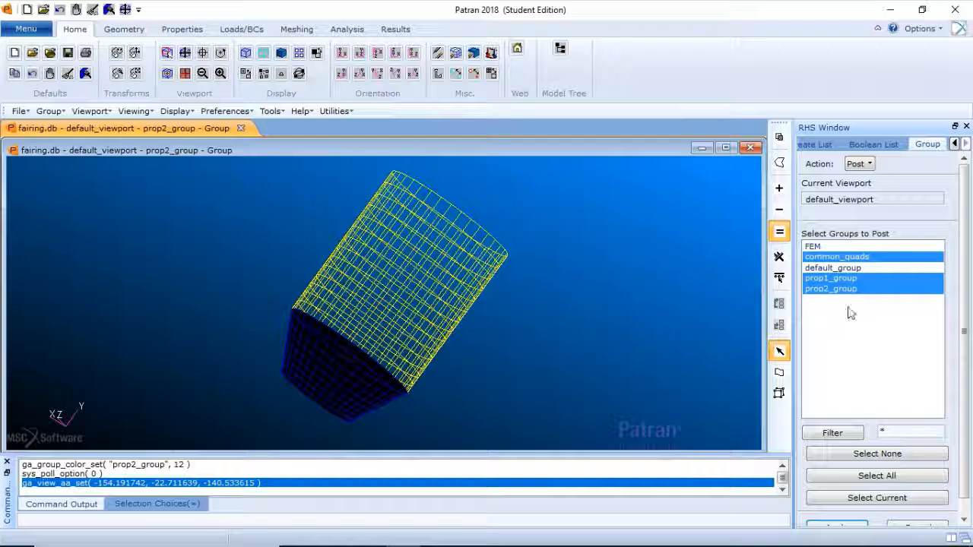
pyautogui.click(836, 268)
pyautogui.click(842, 278)
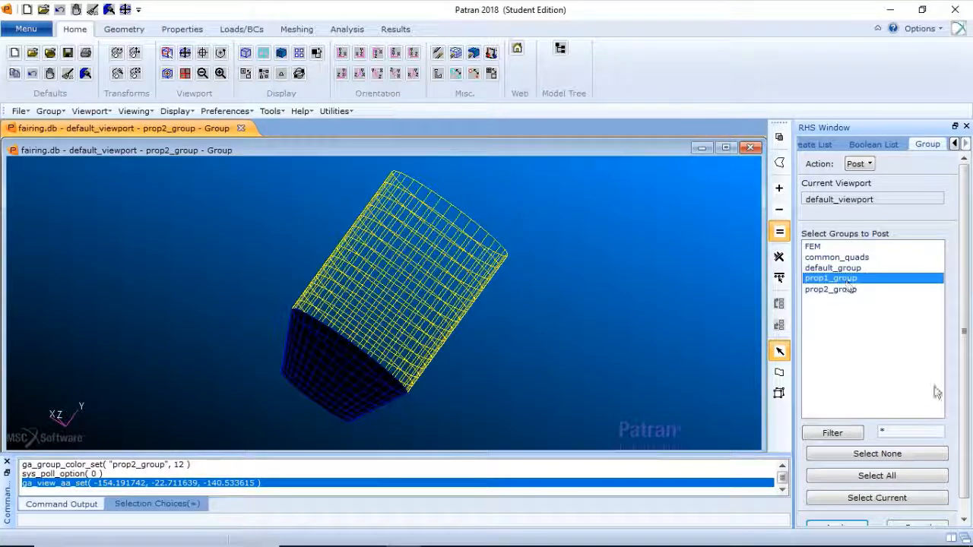
pyautogui.scroll(-1, 937, 392)
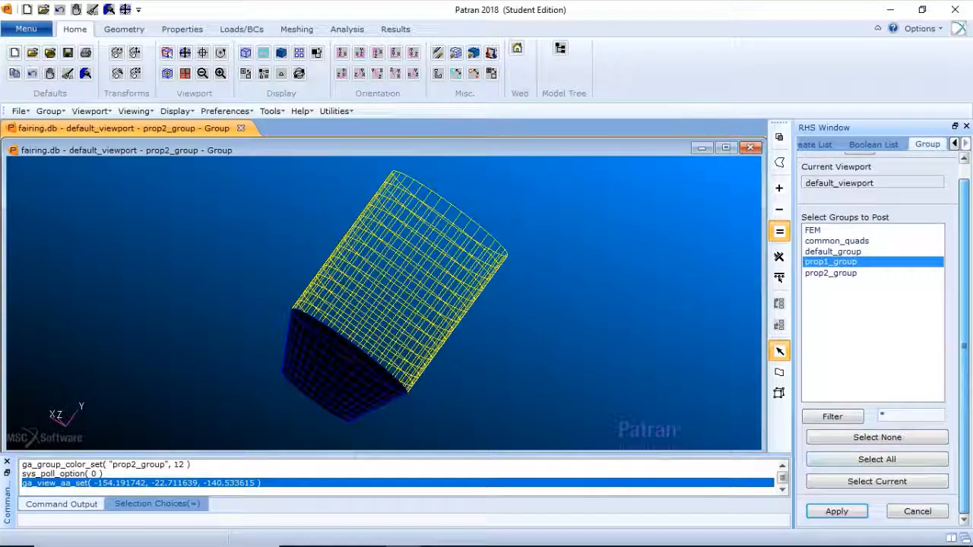
pyautogui.click(836, 512)
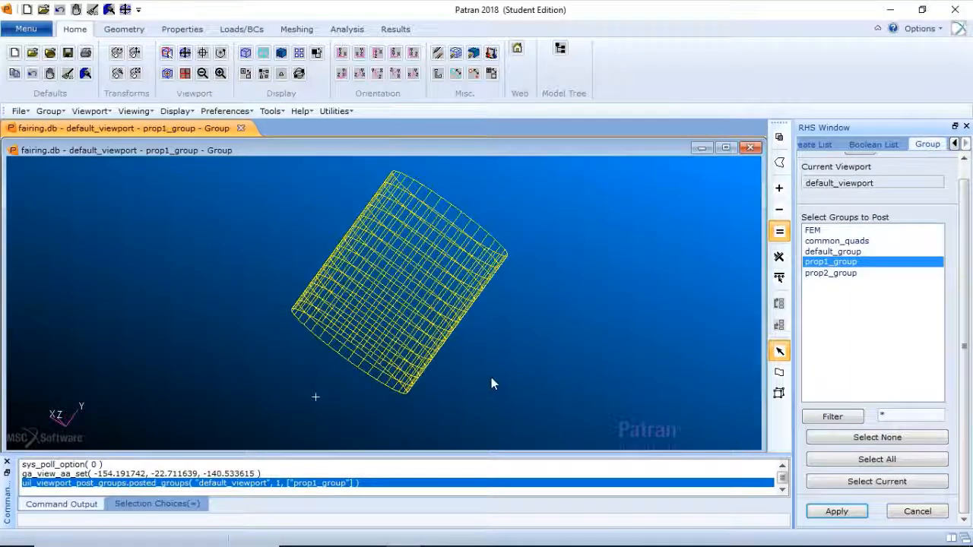
pyautogui.moveTo(491, 379); pyautogui.dragTo(657, 389, button='middle')
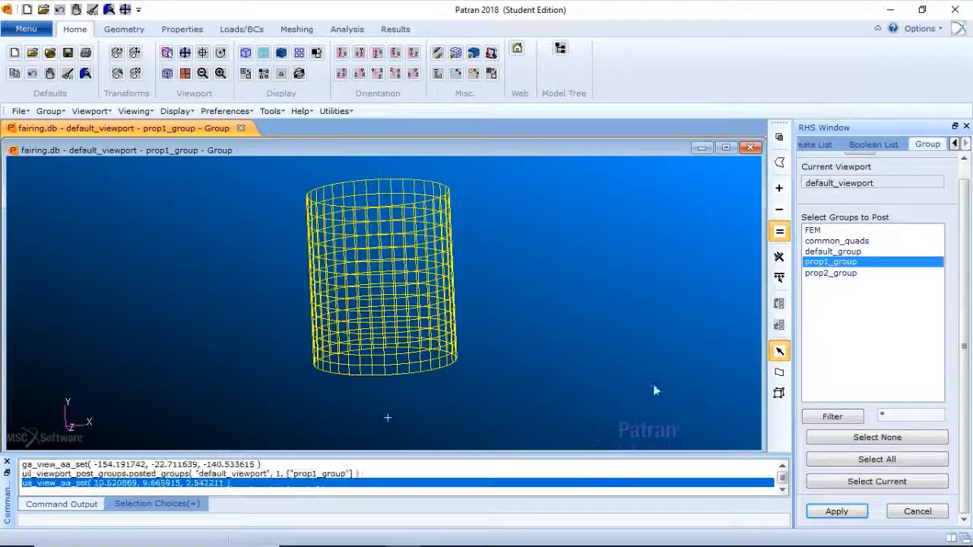
# Post only prop2_group to the default viewport to inspect the conical section.
pyautogui.click(861, 274)
pyautogui.click(837, 512)
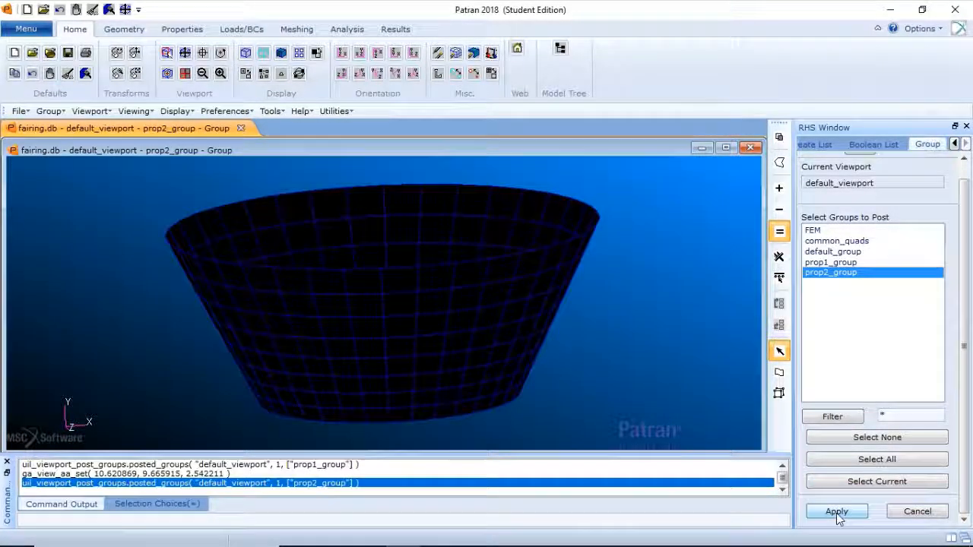
pyautogui.moveTo(654, 381)
pyautogui.mouseDown(button='middle')
pyautogui.moveTo(551, 381)
pyautogui.moveTo(520, 416)
pyautogui.moveTo(649, 396)
pyautogui.moveTo(645, 428)
pyautogui.moveTo(532, 391)
pyautogui.moveTo(495, 436)
pyautogui.mouseUp(button='middle')
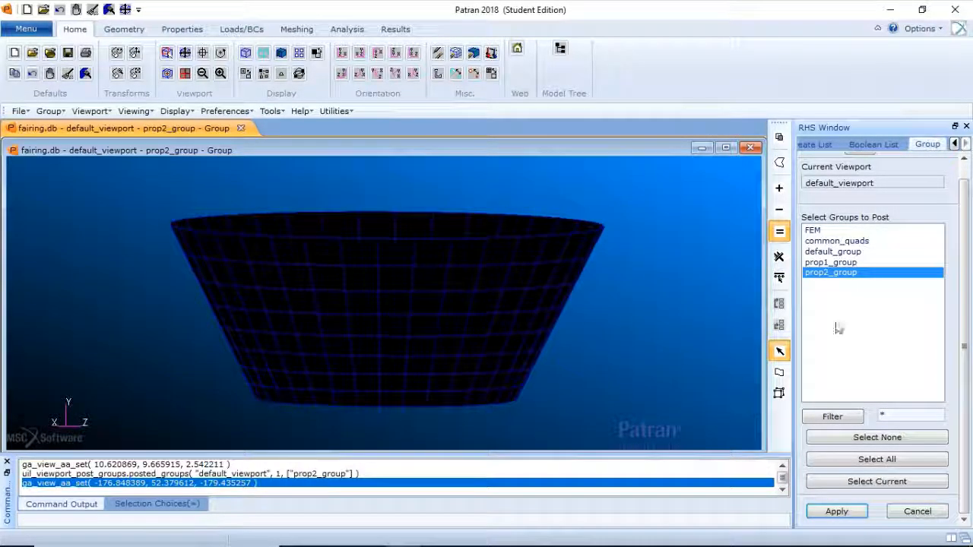
# Post prop1_group and prop2_group together to the default viewport and inspect the fairing from the Iso 1 and Iso 2 views.
pyautogui.keyDown('ctrl'); pyautogui.click(827, 263); pyautogui.keyUp('ctrl')
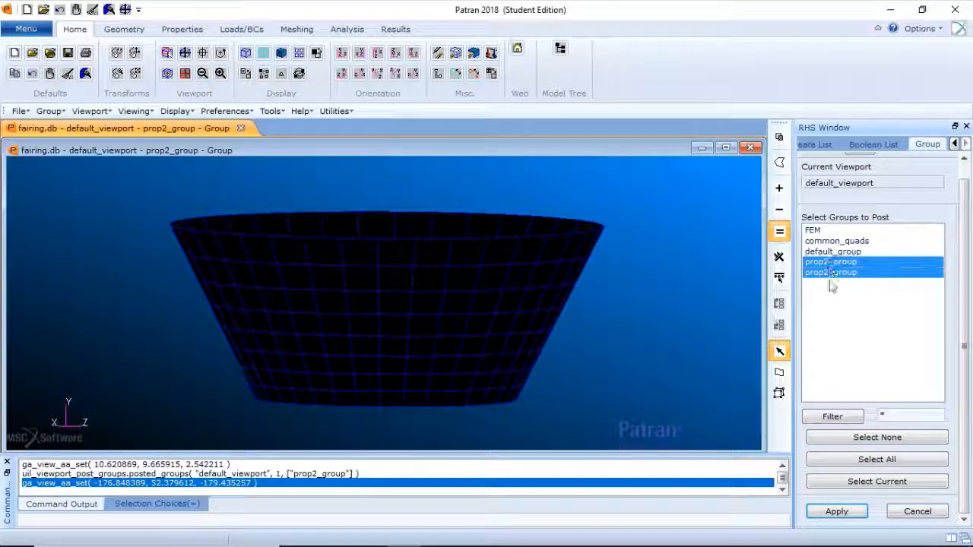
pyautogui.click(836, 510)
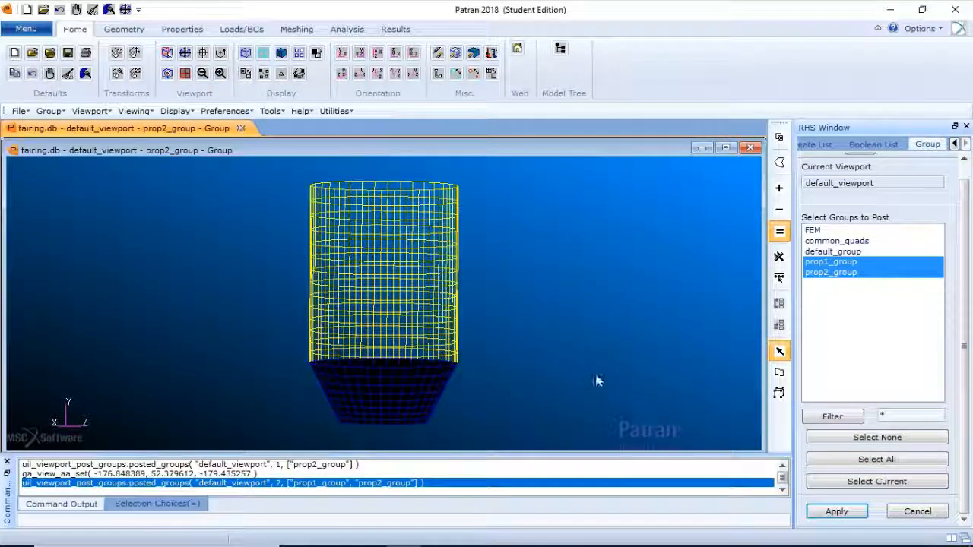
pyautogui.moveTo(597, 381); pyautogui.dragTo(468, 346, button='middle')
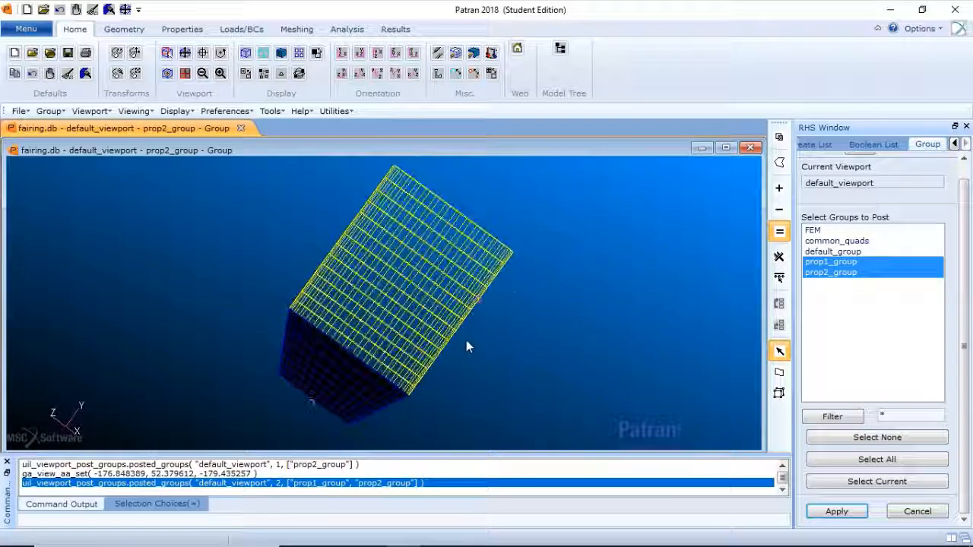
pyautogui.click(360, 75)
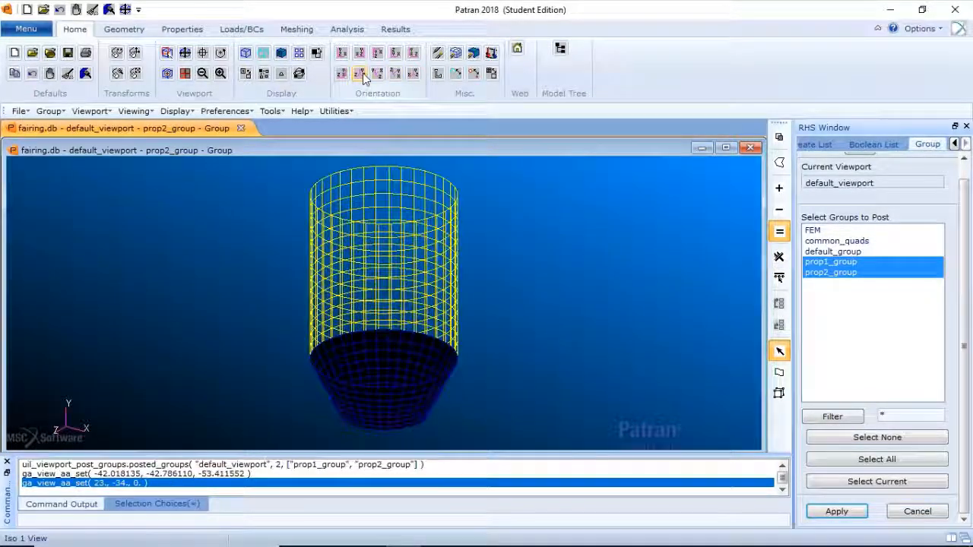
pyautogui.click(376, 76)
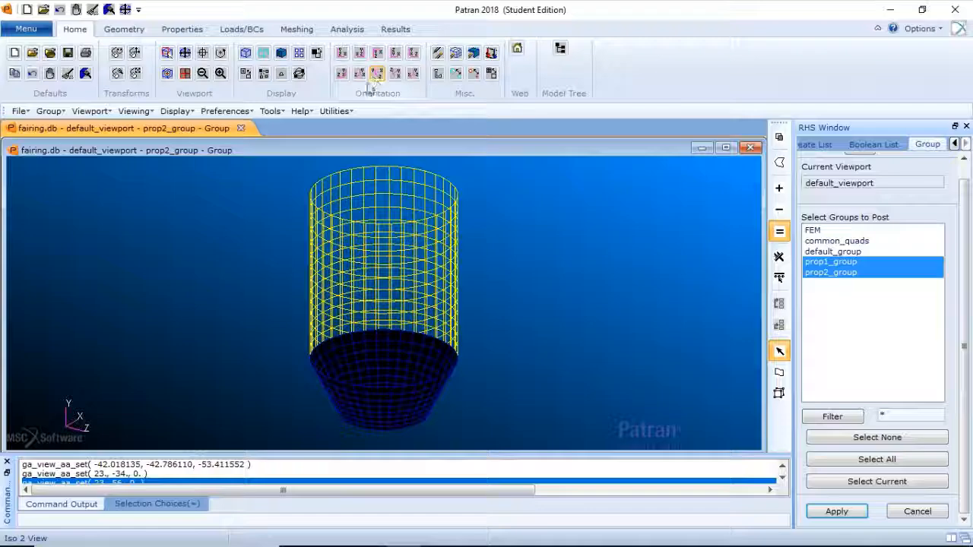
pyautogui.click(358, 73)
pyautogui.moveTo(533, 248); pyautogui.dragTo(410, 184, button='middle')
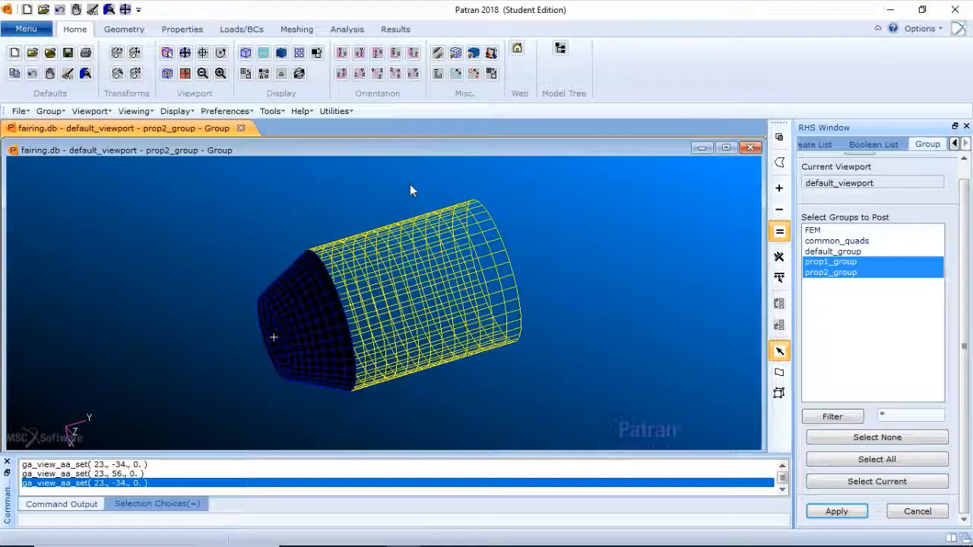
pyautogui.moveTo(600, 297); pyautogui.dragTo(627, 302, button='middle')
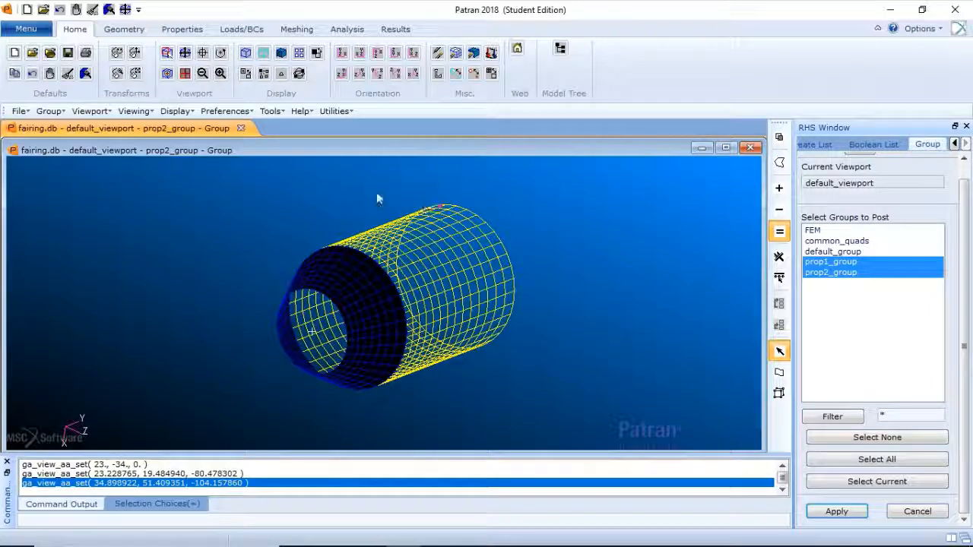
# Save the fairing.db database.
pyautogui.click(26, 29)
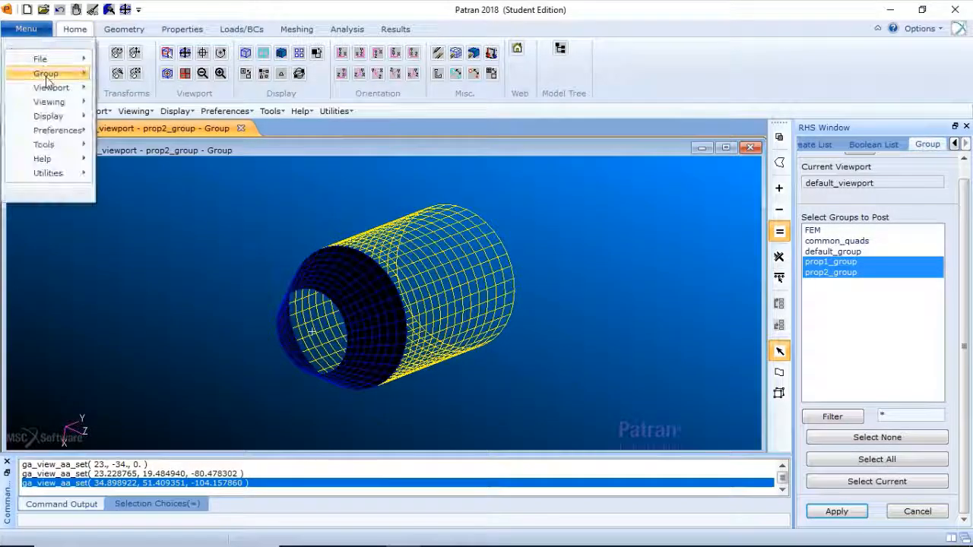
pyautogui.moveTo(47, 60)
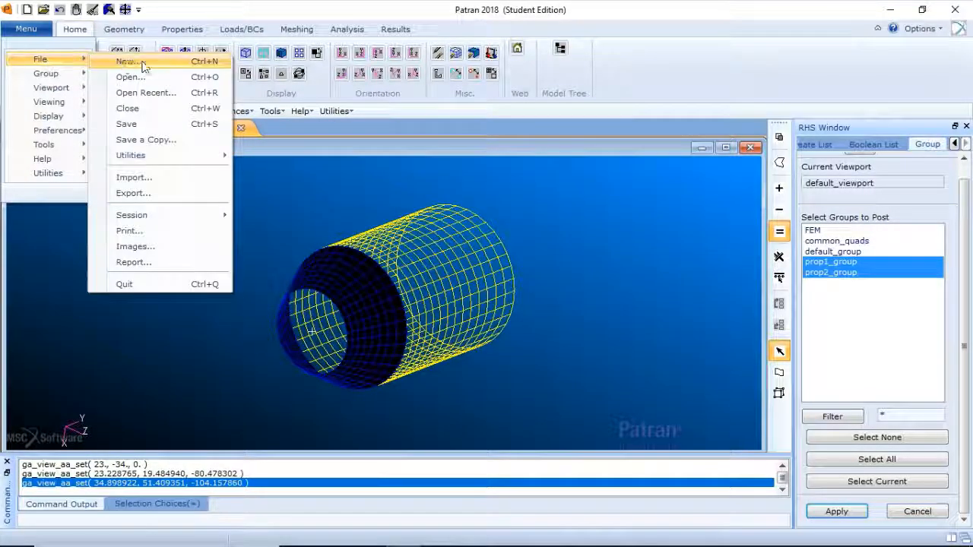
pyautogui.click(158, 126)
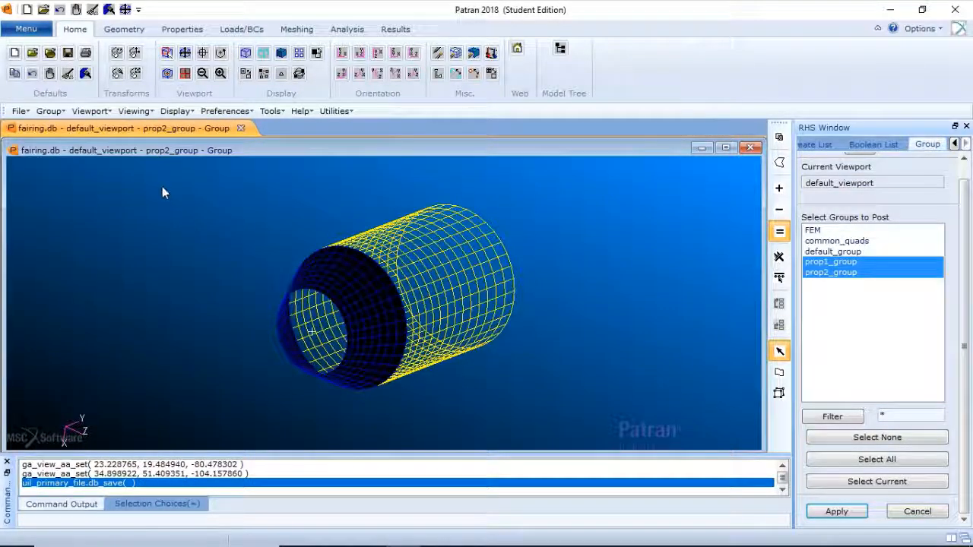